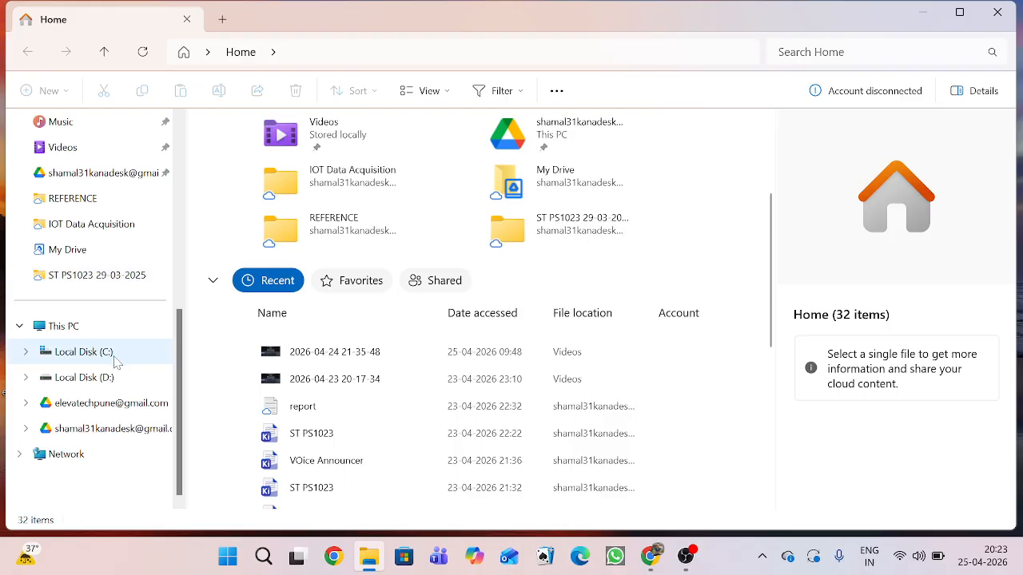
Step: Open the inner IOT Data Acquisition folder in the personal Google Drive under My Drive, Teaching, Microcontroller Based Project, Hardware, IOT Data Acquisition
{"action": "left_click", "coordinate": [102, 379]}
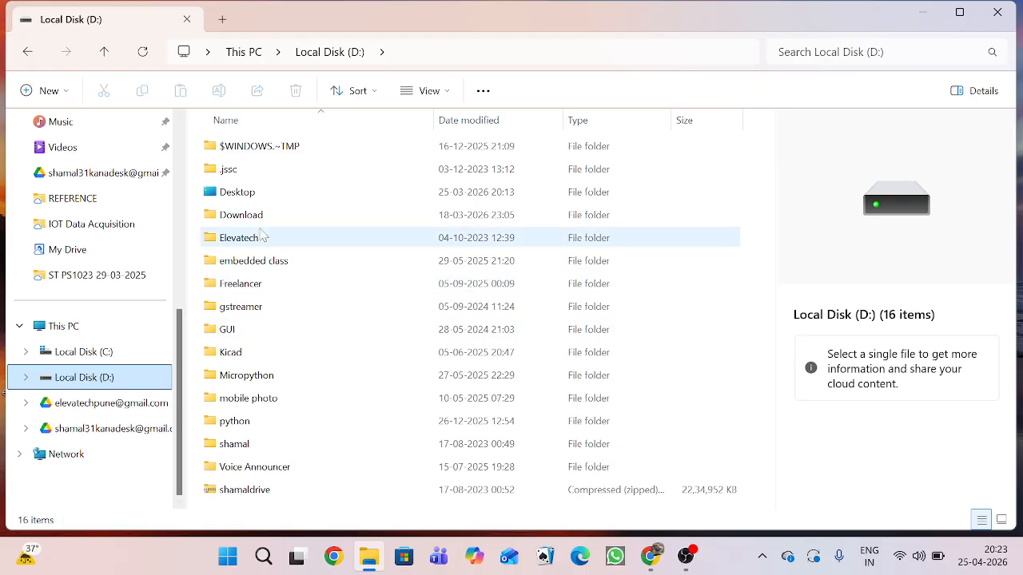
{"action": "left_click", "coordinate": [104, 429]}
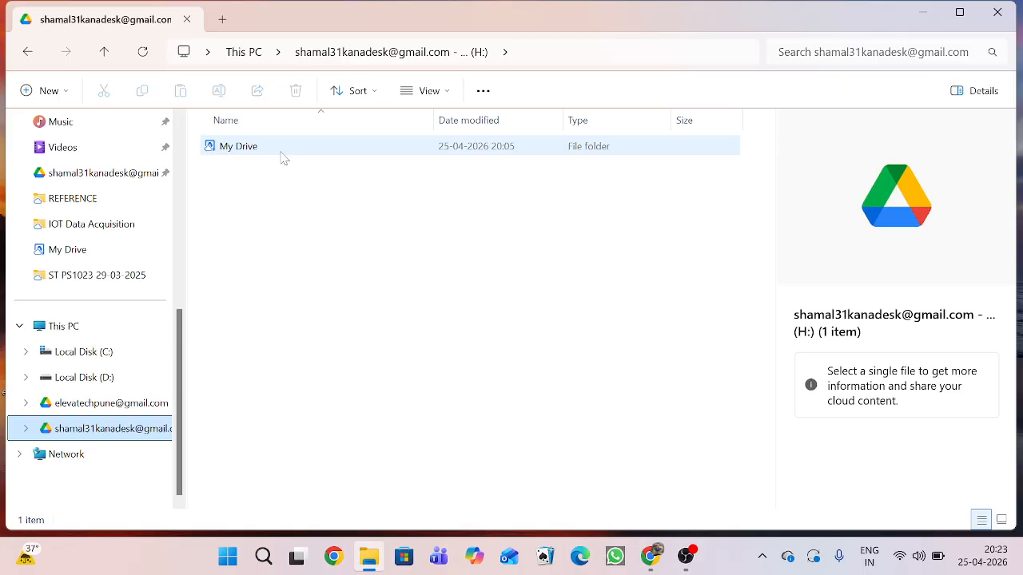
{"action": "double_click", "coordinate": [240, 146]}
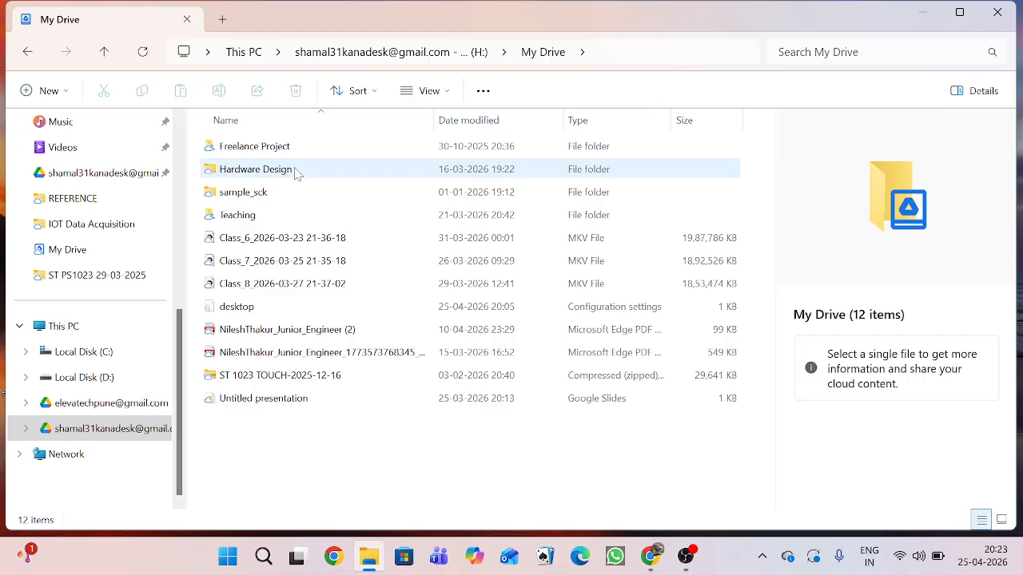
{"action": "double_click", "coordinate": [295, 215]}
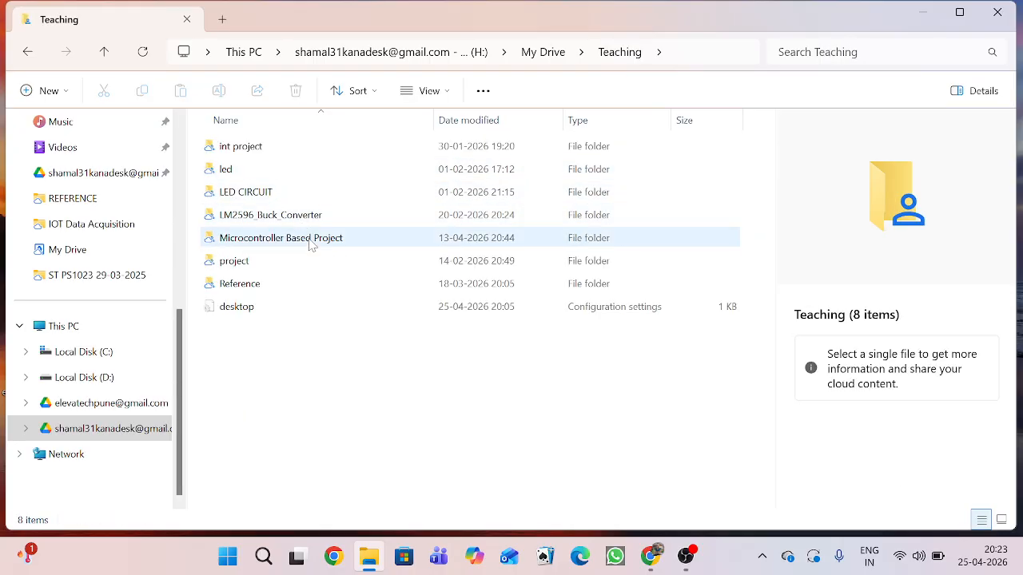
{"action": "double_click", "coordinate": [312, 247]}
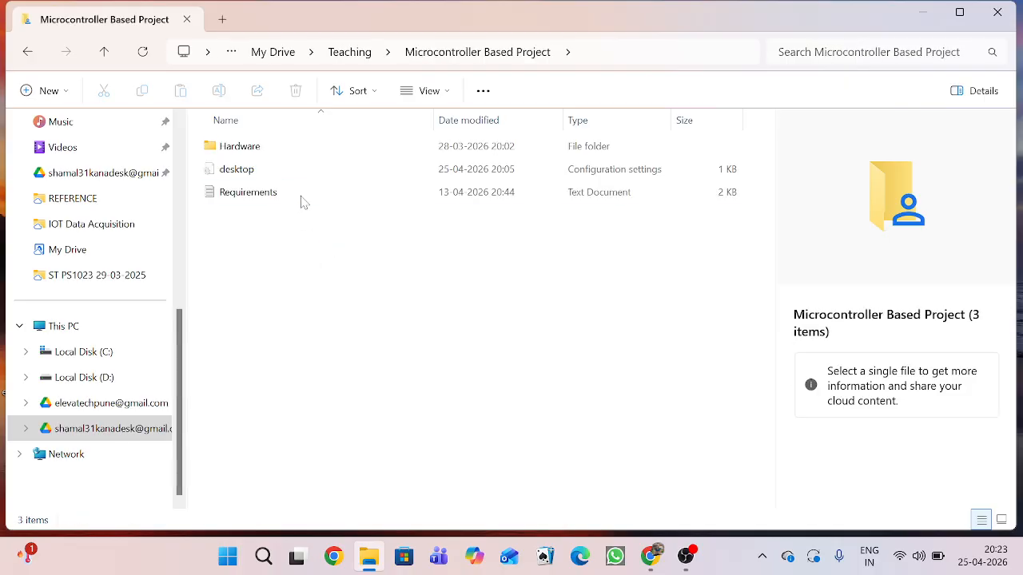
{"action": "double_click", "coordinate": [303, 153]}
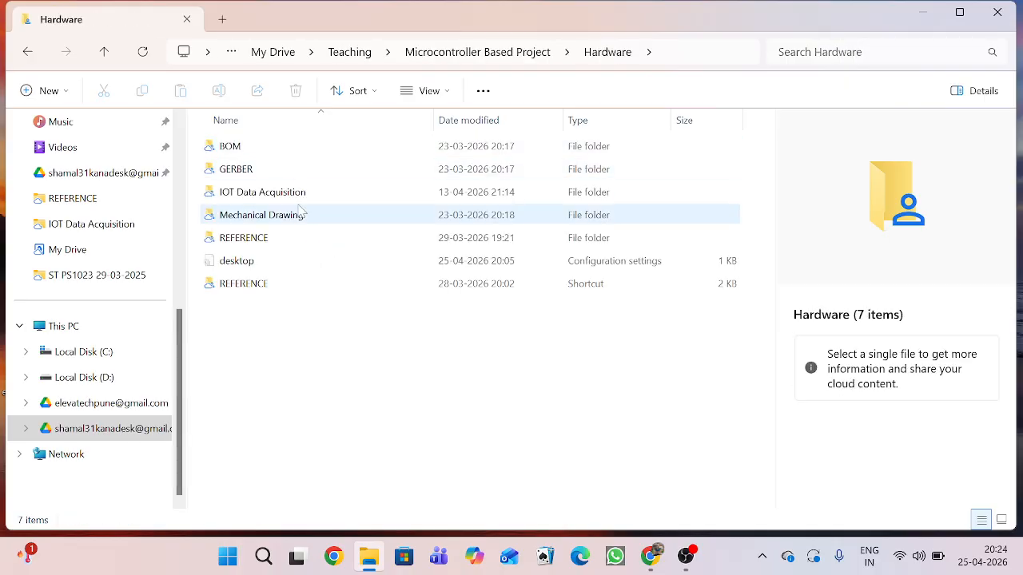
{"action": "double_click", "coordinate": [304, 195]}
{"action": "double_click", "coordinate": [303, 149]}
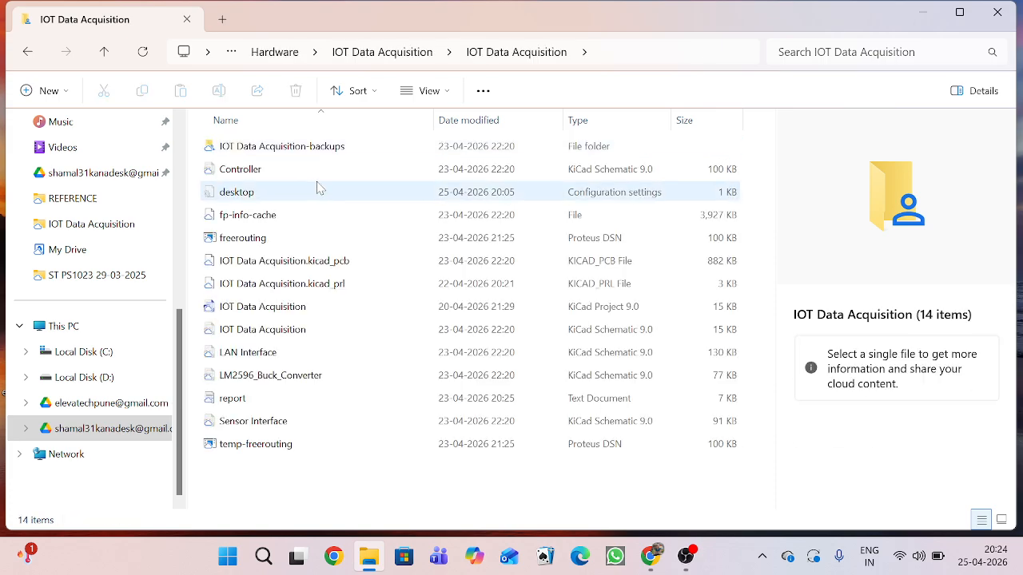
Step: Open the IOT Data Acquisition project file with KiCad EDA 9.0.3 and open its root schematic in the Schematic Editor
{"action": "left_click", "coordinate": [337, 308]}
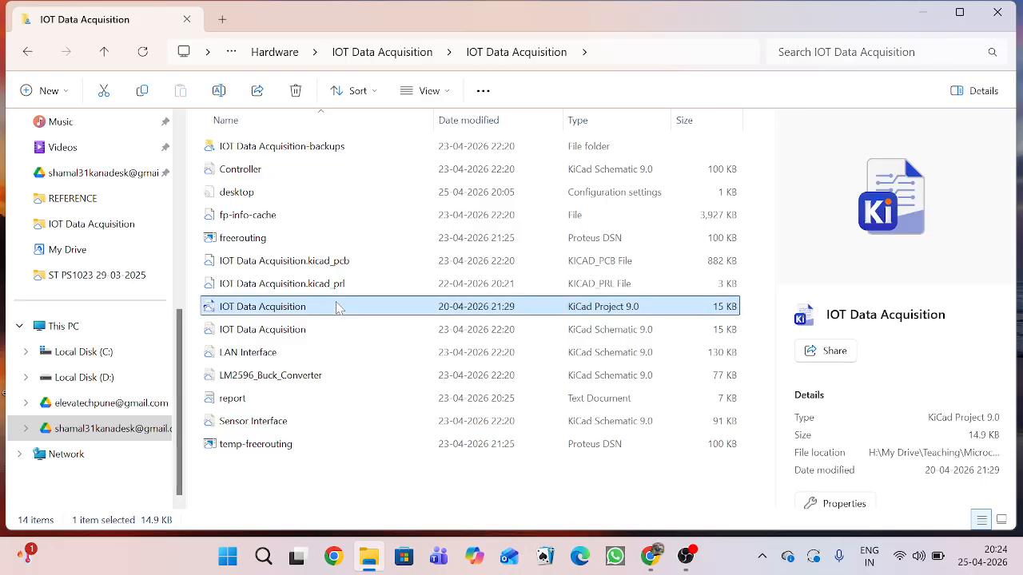
{"action": "right_click", "coordinate": [337, 307]}
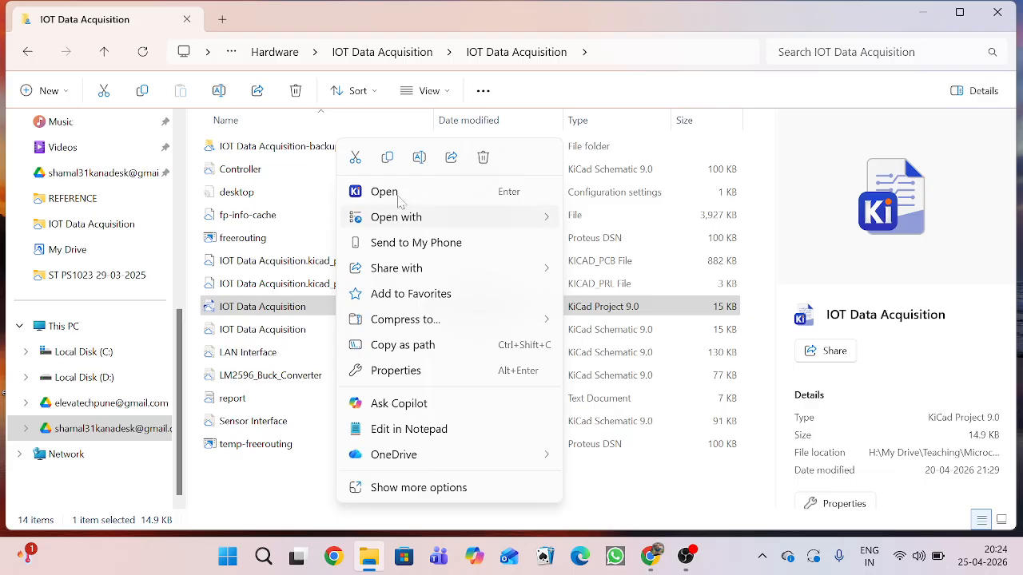
{"action": "mouse_move", "coordinate": [431, 219]}
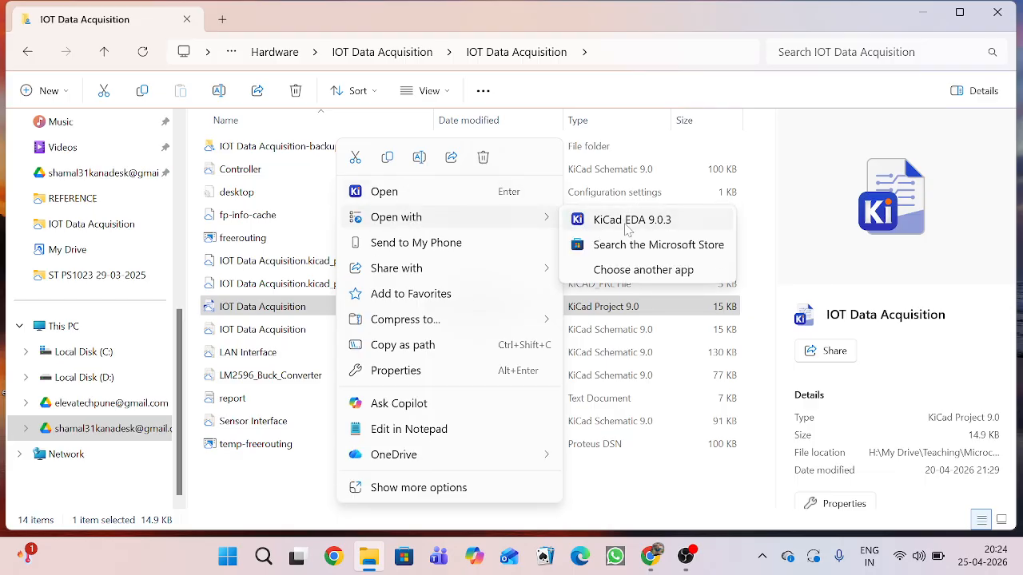
{"action": "left_click", "coordinate": [628, 221]}
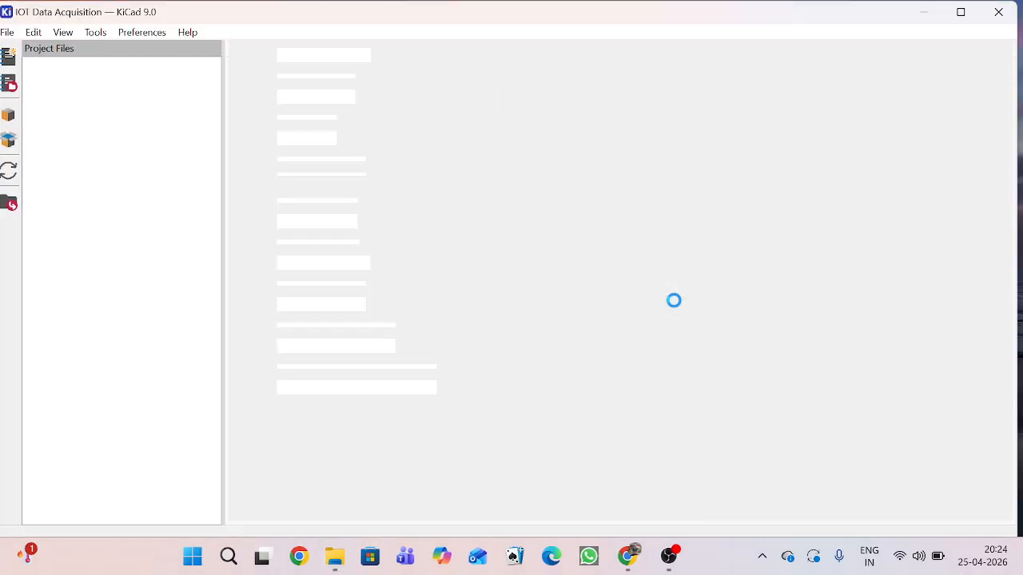
{"action": "left_click", "coordinate": [122, 120]}
{"action": "double_click", "coordinate": [122, 122]}
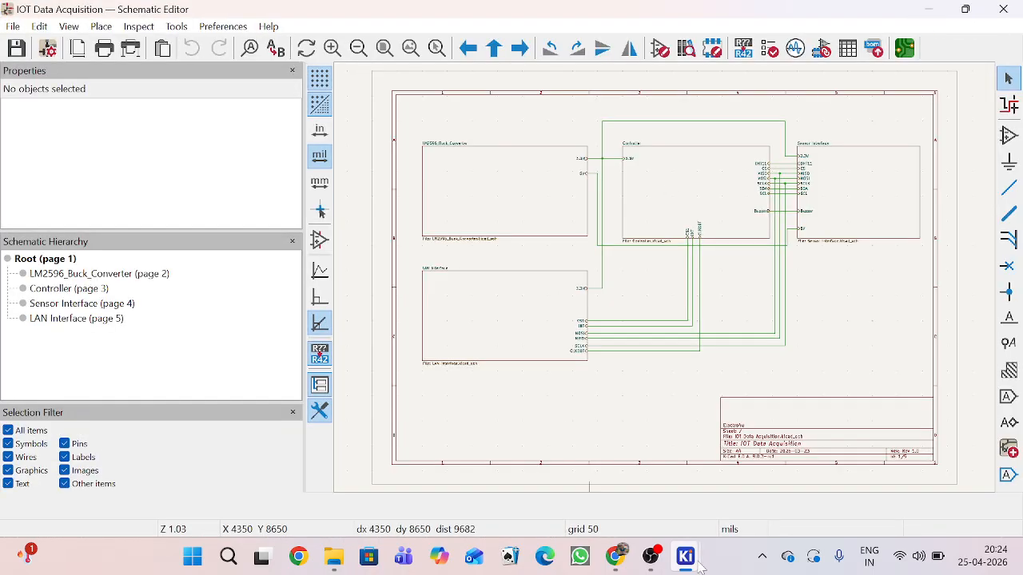
Step: Switch to the Google Meet call in Chrome and present the entire screen
{"action": "left_click", "coordinate": [566, 431]}
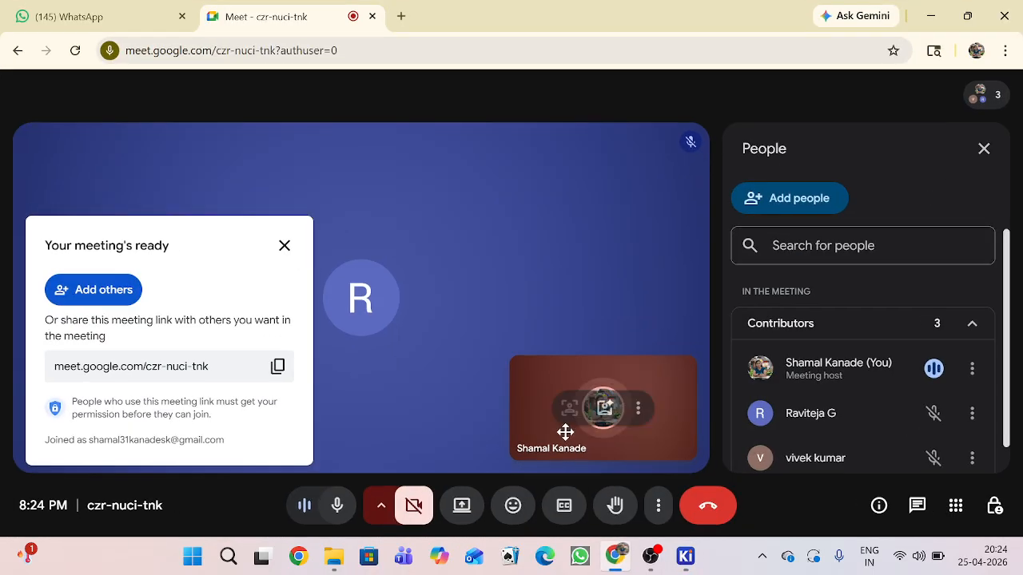
{"action": "left_click", "coordinate": [462, 506]}
{"action": "left_click", "coordinate": [670, 145]}
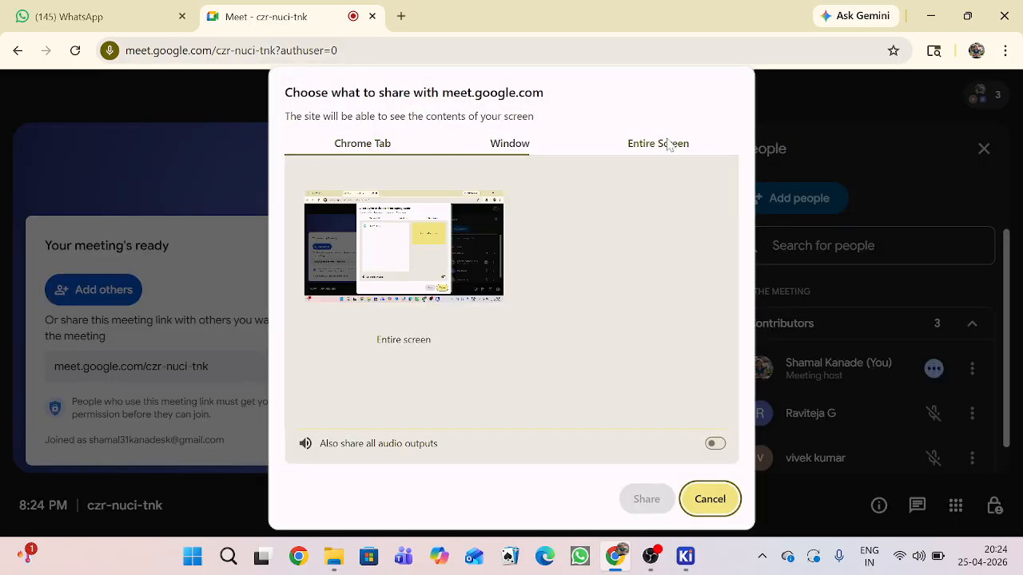
{"action": "left_click", "coordinate": [459, 242]}
{"action": "left_click", "coordinate": [649, 499]}
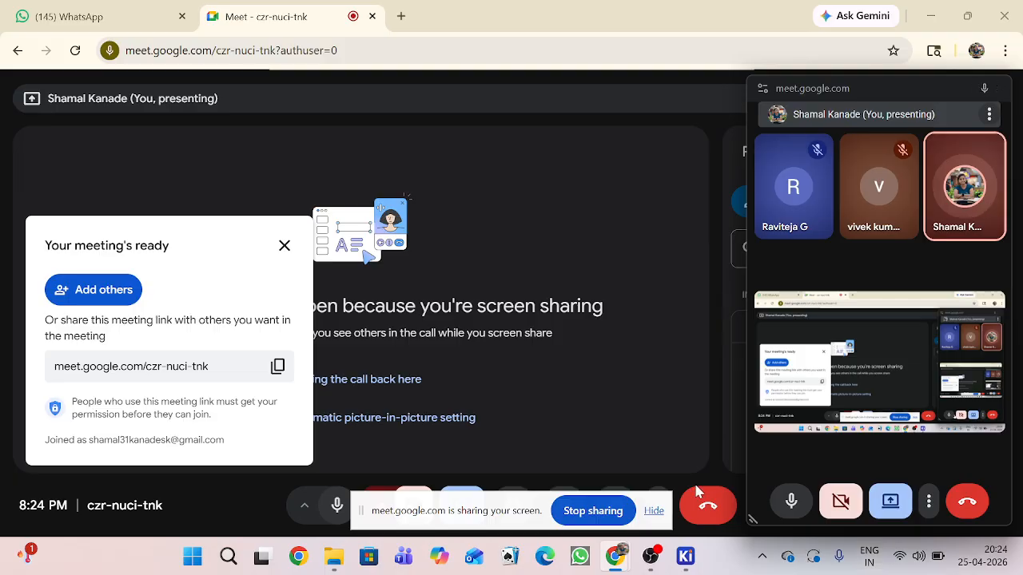
Step: Switch back to the KiCad Schematic Editor and move the floating meeting window clear of the drawing
{"action": "mouse_move", "coordinate": [651, 558]}
{"action": "mouse_move", "coordinate": [685, 558]}
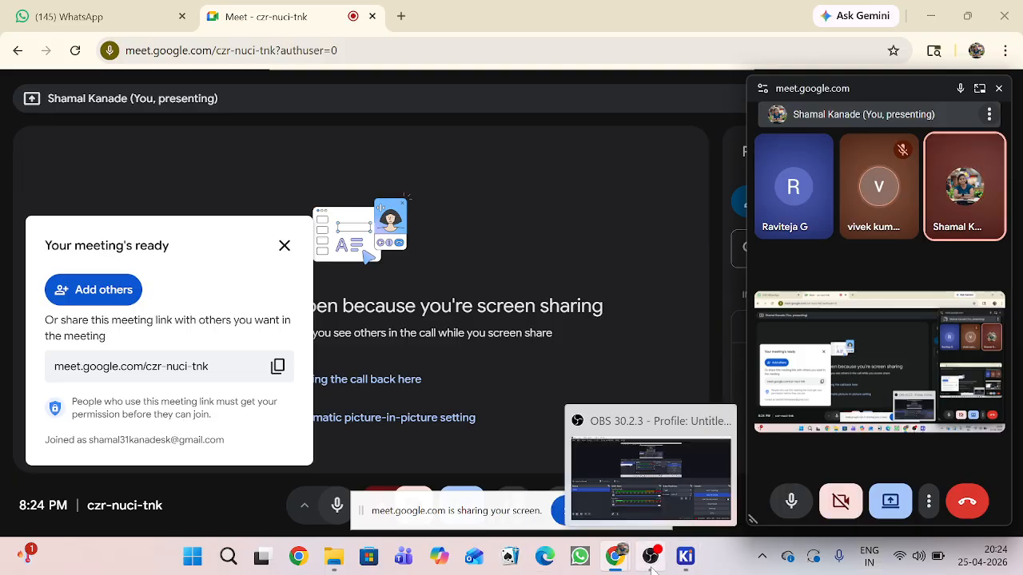
{"action": "left_click", "coordinate": [767, 472]}
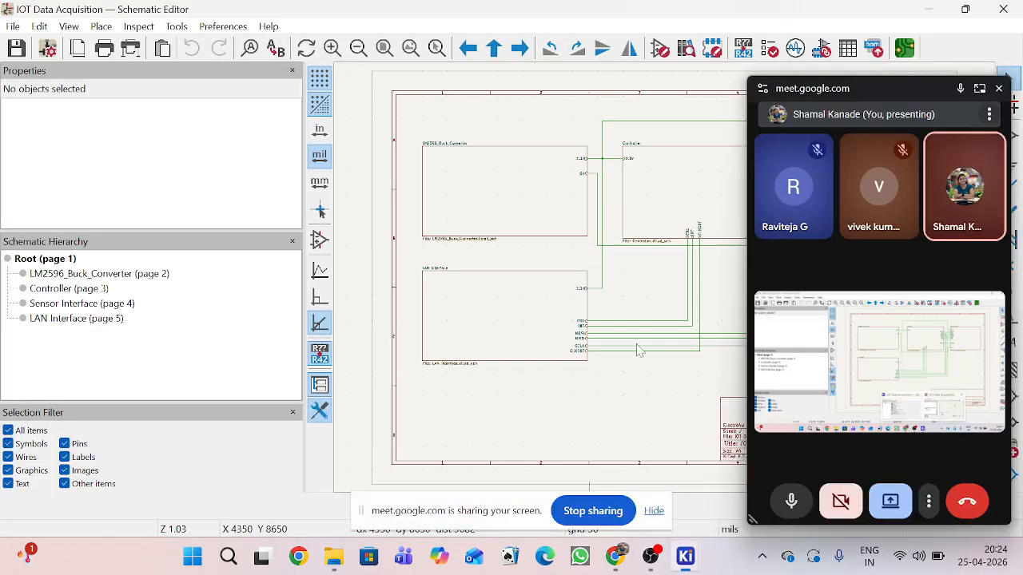
{"action": "left_click_drag", "start_coordinate": [922, 89], "coordinate": [182, 551]}
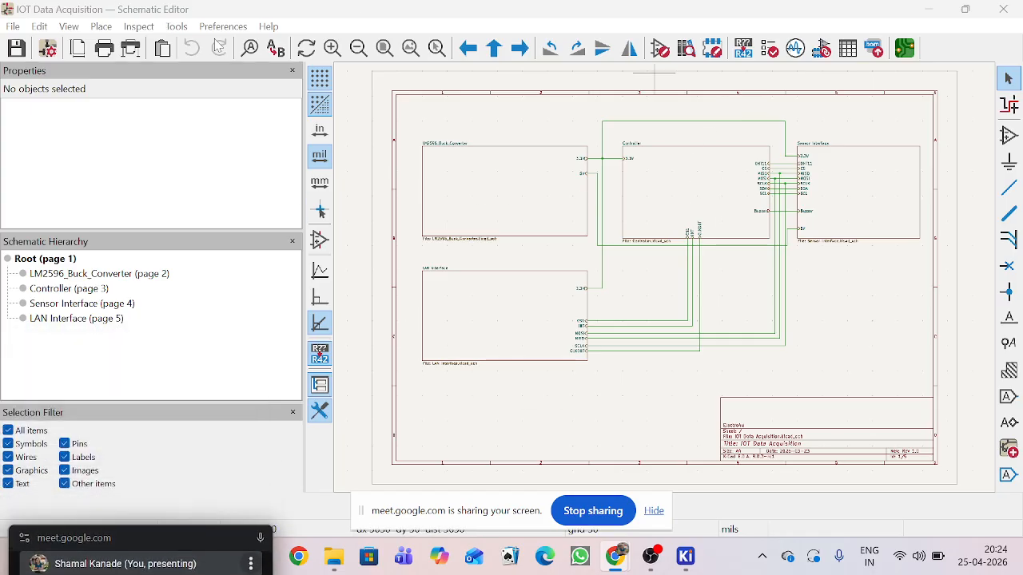
Step: Switch from the schematic to the IOT Data Acquisition board in the PCB Editor
{"action": "left_click", "coordinate": [177, 27]}
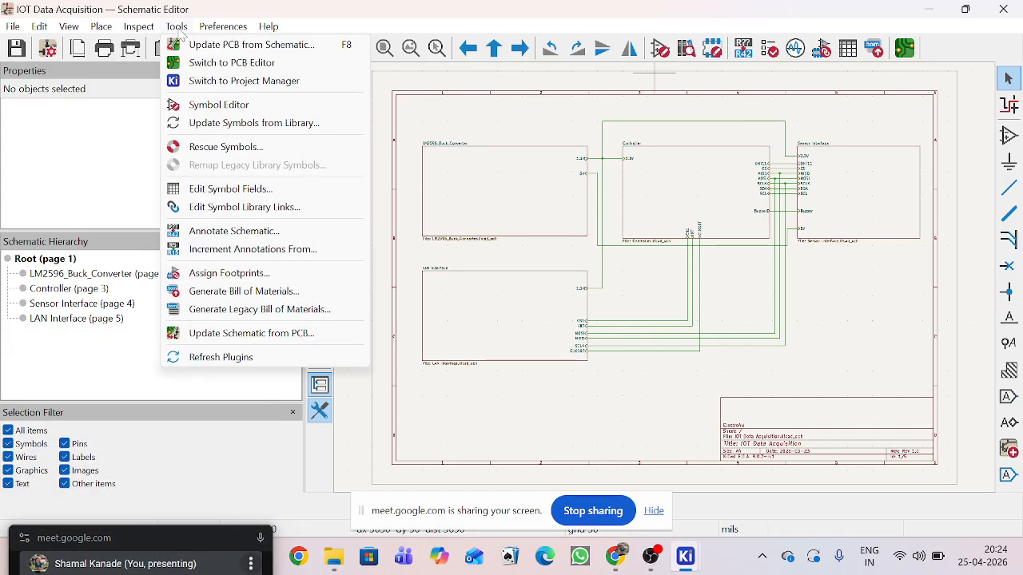
{"action": "left_click", "coordinate": [208, 63]}
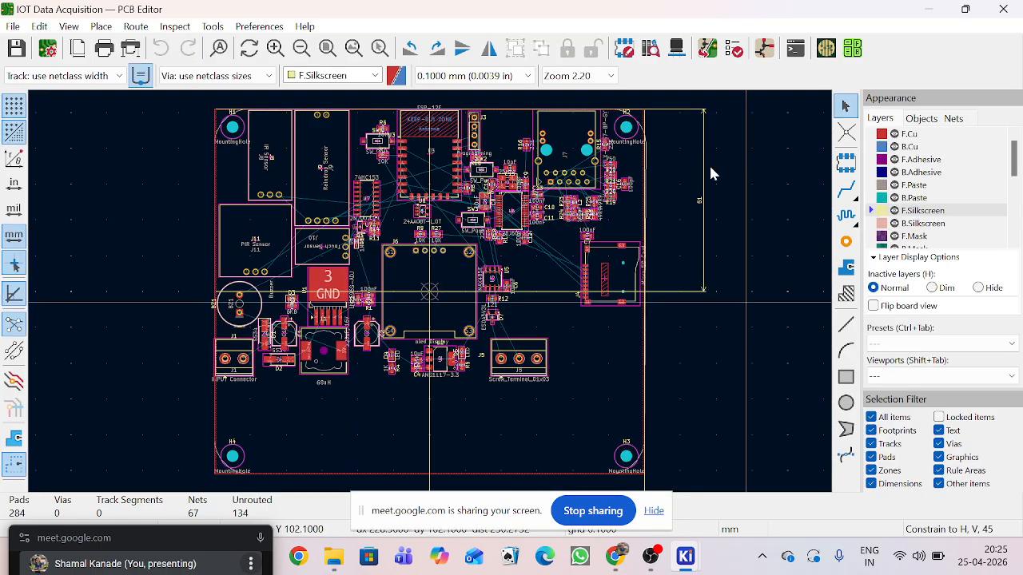
Step: Examine the component placement on the board, from inductor L1 and the buck converter to the ESP-12F and Ethernet connector area
{"action": "scroll", "coordinate": [327, 318], "scroll_direction": "up", "scroll_amount": 2}
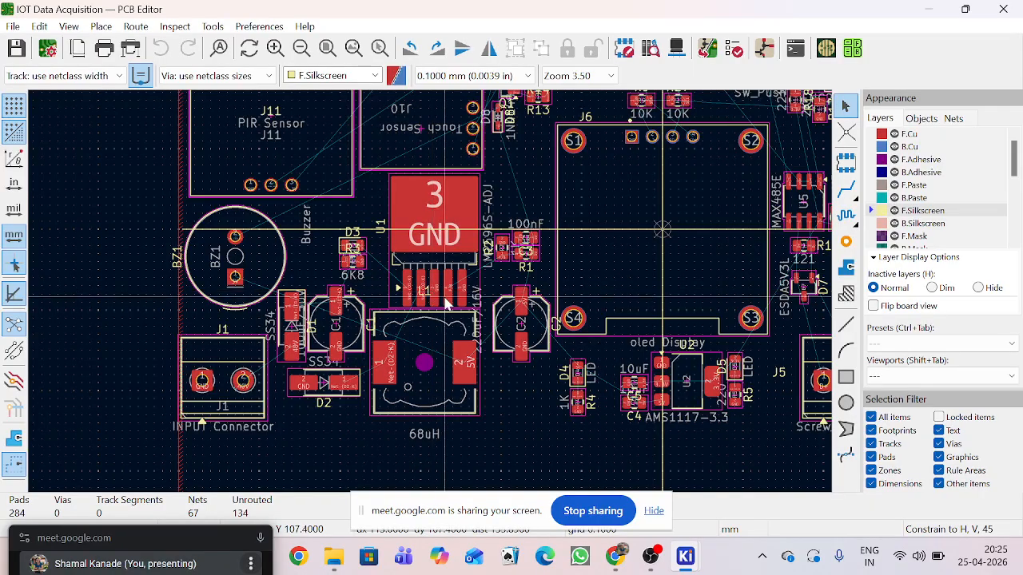
{"action": "scroll", "coordinate": [433, 297], "scroll_direction": "up", "scroll_amount": 2}
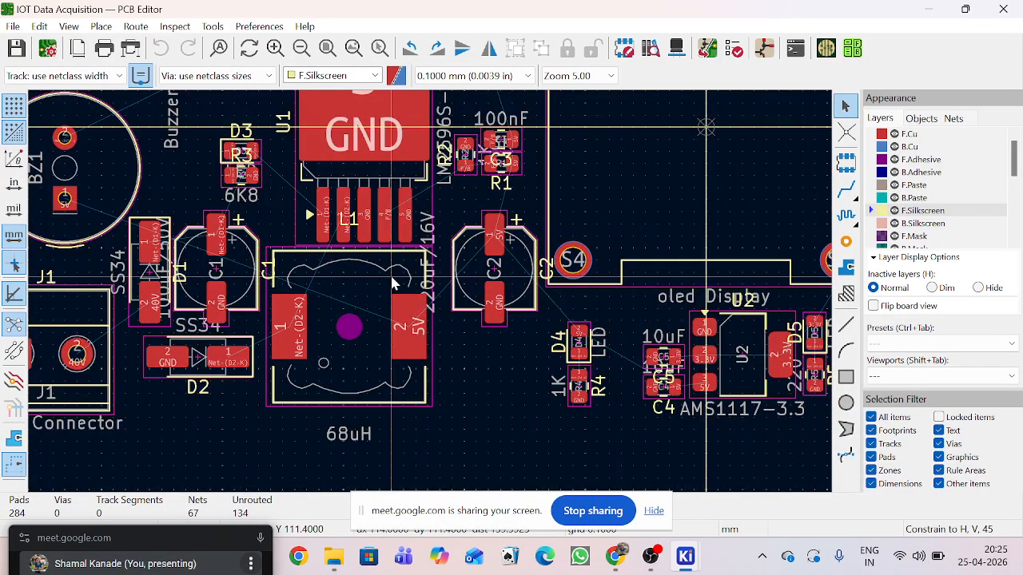
{"action": "left_click", "coordinate": [392, 276]}
{"action": "scroll", "coordinate": [430, 291], "scroll_direction": "up", "scroll_amount": 3}
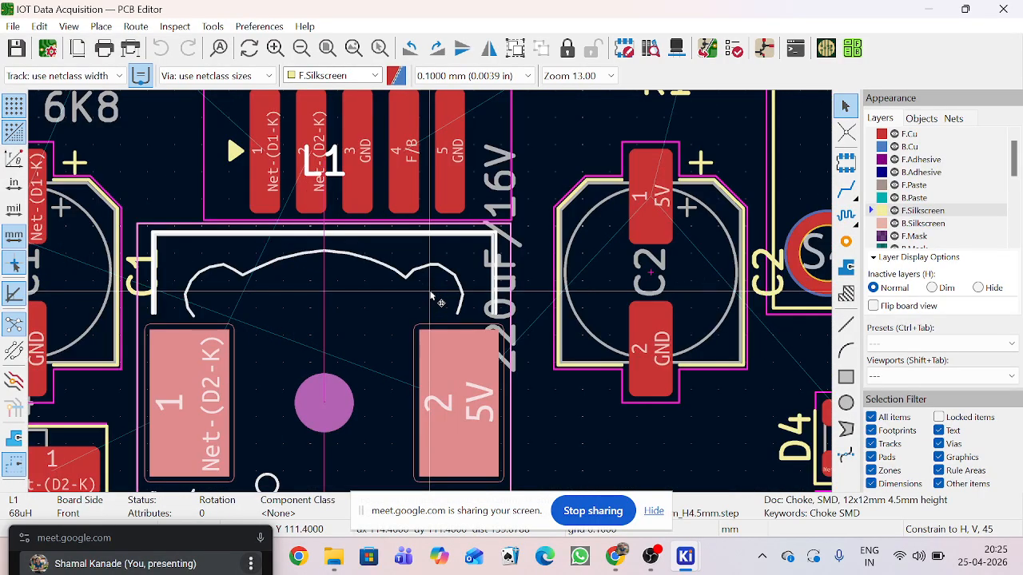
{"action": "scroll", "coordinate": [432, 297], "scroll_direction": "down", "scroll_amount": 6}
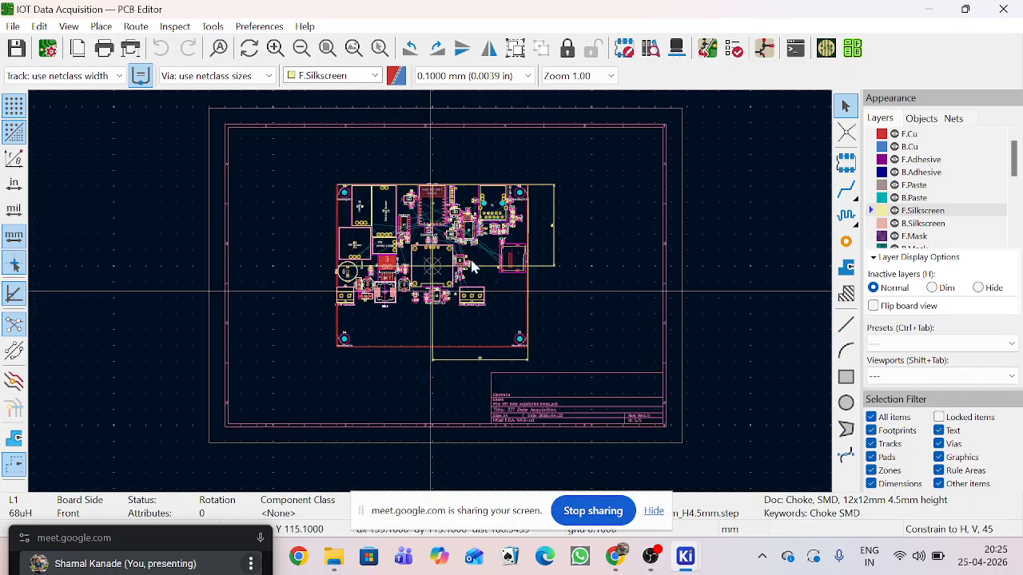
{"action": "scroll", "coordinate": [429, 291], "scroll_direction": "up", "scroll_amount": 3}
{"action": "scroll", "coordinate": [429, 291], "scroll_direction": "down", "scroll_amount": 1}
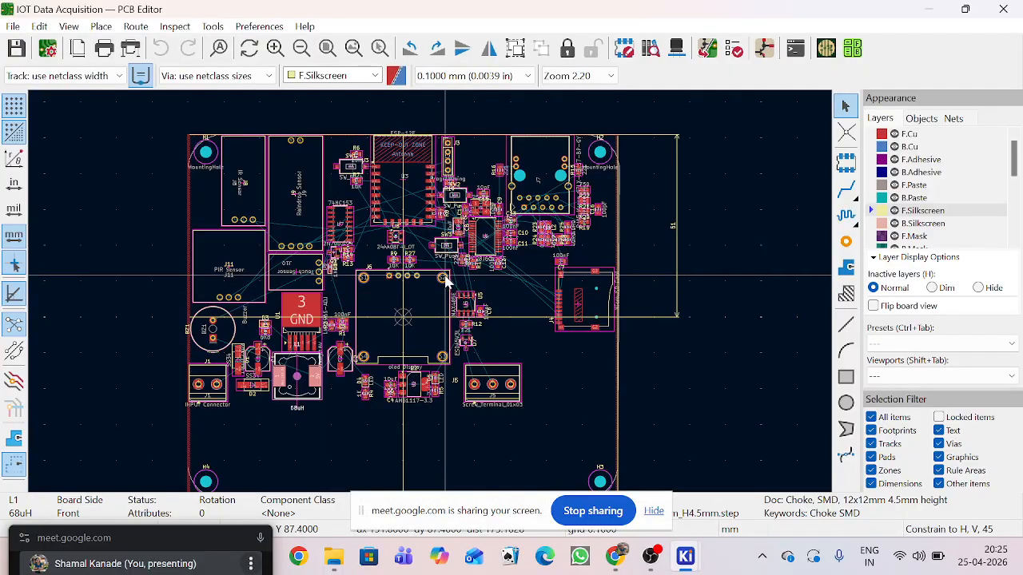
{"action": "scroll", "coordinate": [432, 120], "scroll_direction": "up", "scroll_amount": 2}
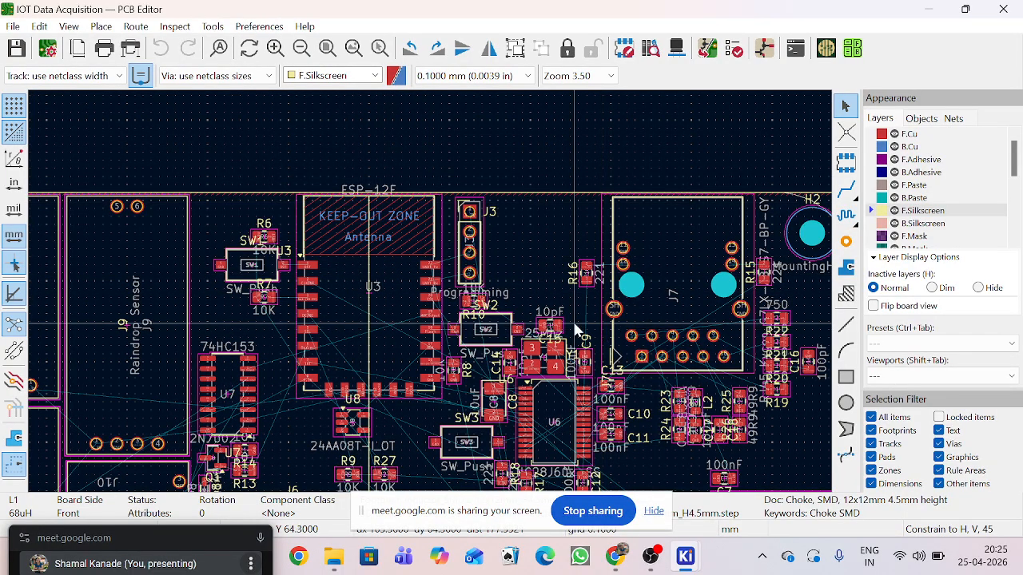
{"action": "scroll", "coordinate": [432, 298], "scroll_direction": "down", "scroll_amount": 2}
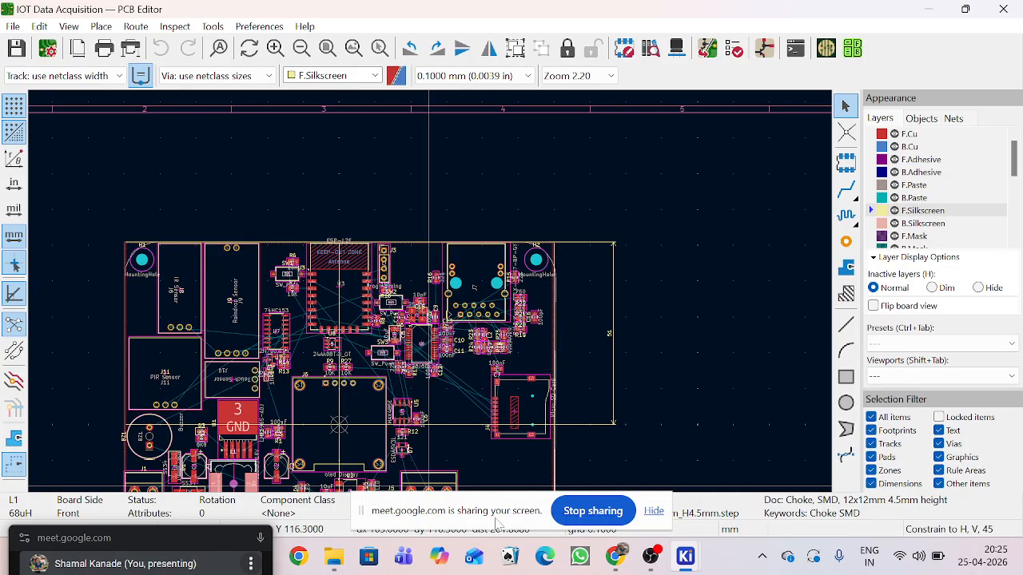
Step: Move the screen-sharing notice and the floating meeting window out of the way so the board's status information is uncovered
{"action": "left_click_drag", "start_coordinate": [488, 502], "coordinate": [470, 573]}
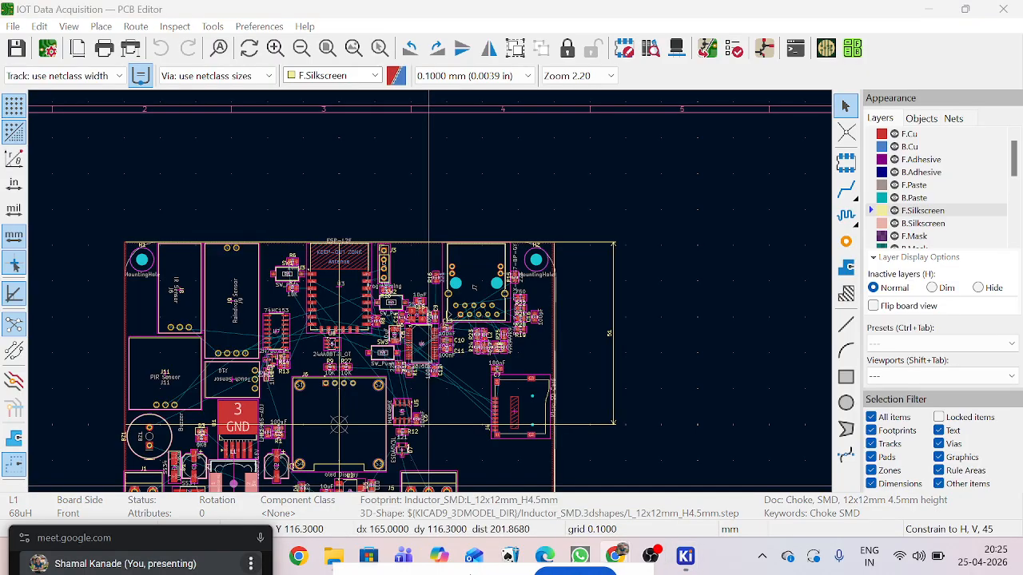
{"action": "left_click_drag", "start_coordinate": [202, 540], "coordinate": [203, 574]}
{"action": "left_click_drag", "start_coordinate": [405, 570], "coordinate": [109, 574]}
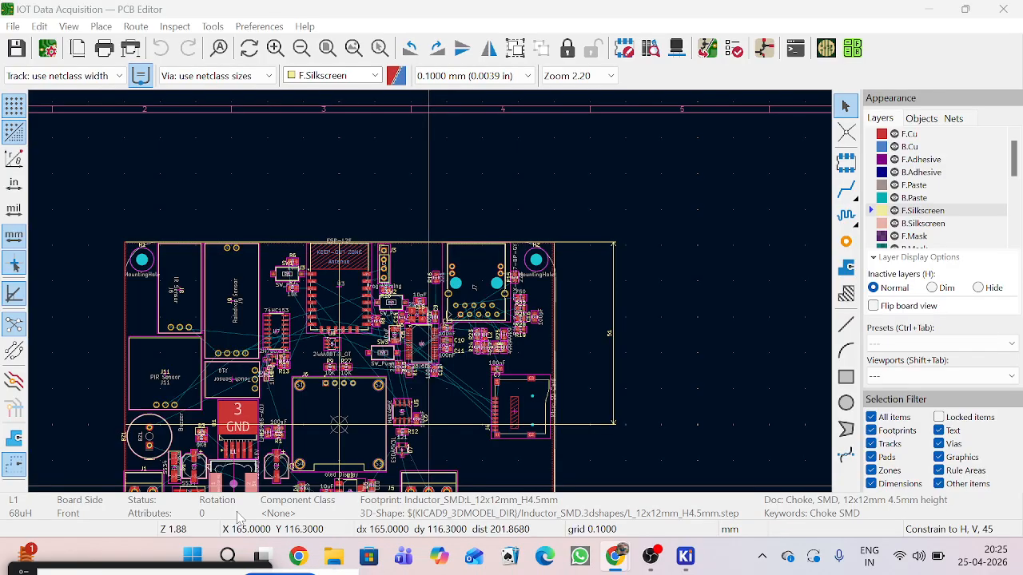
Step: Examine the empty board area between the lowest components and the bottom edge, around mounting holes H3 and H4
{"action": "scroll", "coordinate": [335, 353], "scroll_direction": "down", "scroll_amount": 1}
{"action": "scroll", "coordinate": [410, 351], "scroll_direction": "up", "scroll_amount": 2}
{"action": "scroll", "coordinate": [407, 328], "scroll_direction": "down", "scroll_amount": 1}
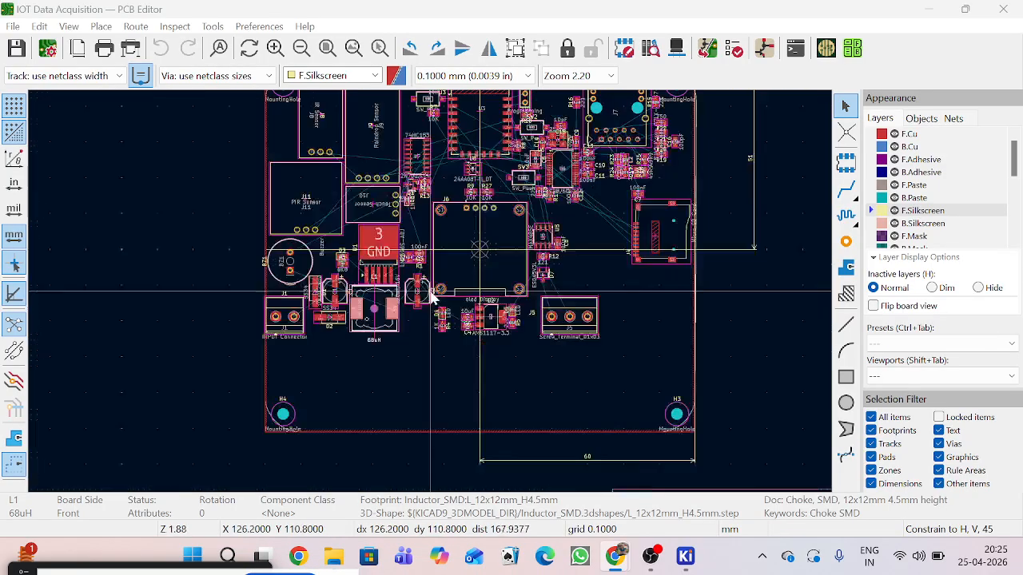
{"action": "scroll", "coordinate": [431, 297], "scroll_direction": "down", "scroll_amount": 1}
{"action": "scroll", "coordinate": [459, 350], "scroll_direction": "up", "scroll_amount": 3}
{"action": "scroll", "coordinate": [432, 295], "scroll_direction": "down", "scroll_amount": 2}
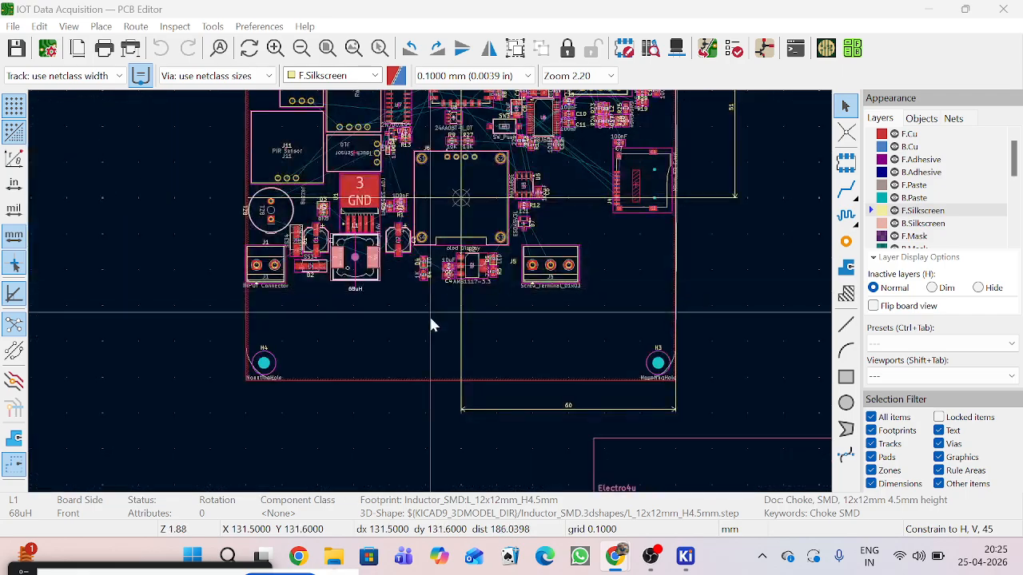
{"action": "scroll", "coordinate": [435, 363], "scroll_direction": "up", "scroll_amount": 1}
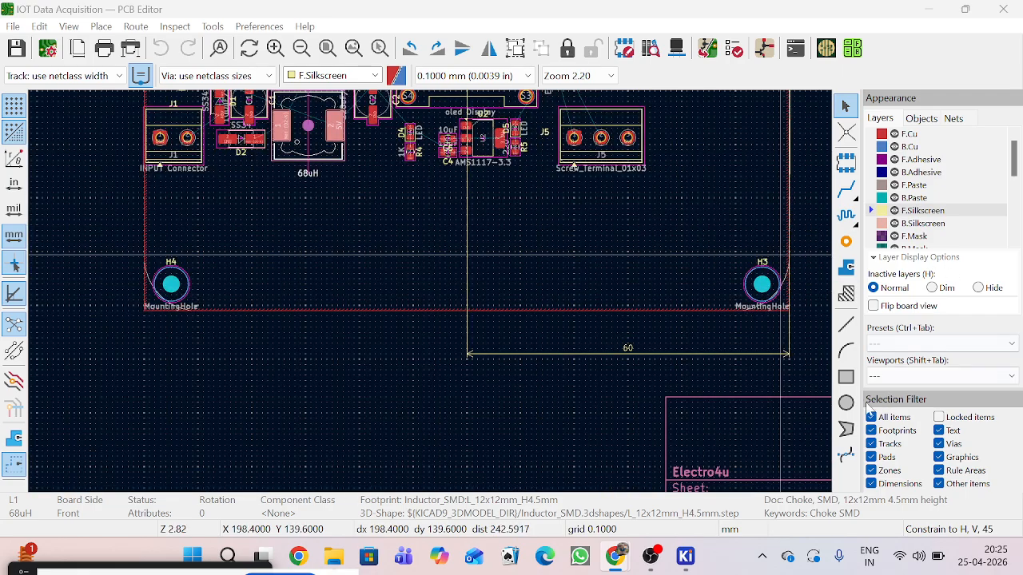
Step: Measure the vertical gap from screw terminal J5 to the board's bottom edge with an orthogonal dimension, without keeping the dimension
{"action": "left_click", "coordinate": [96, 26]}
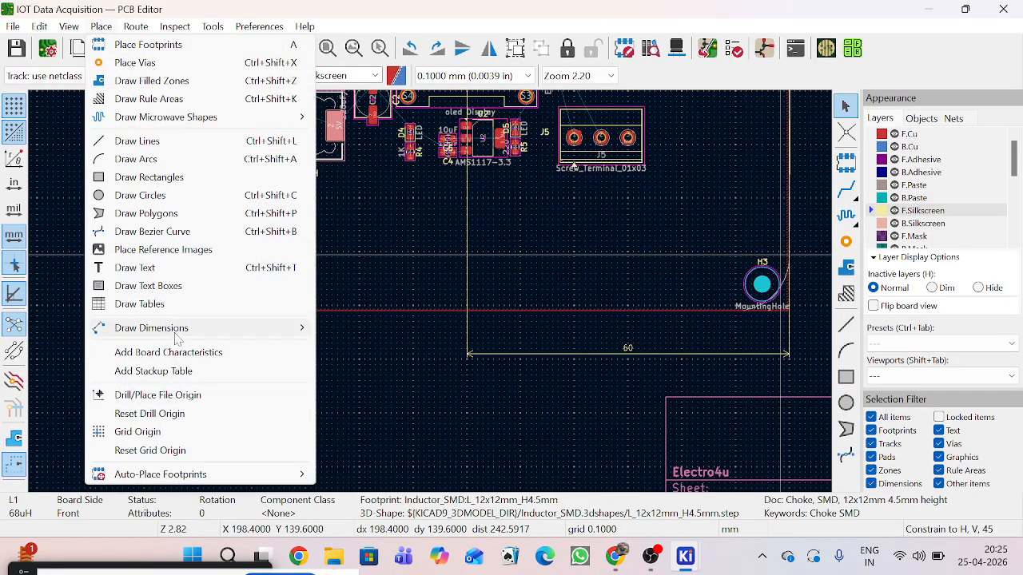
{"action": "mouse_move", "coordinate": [160, 329]}
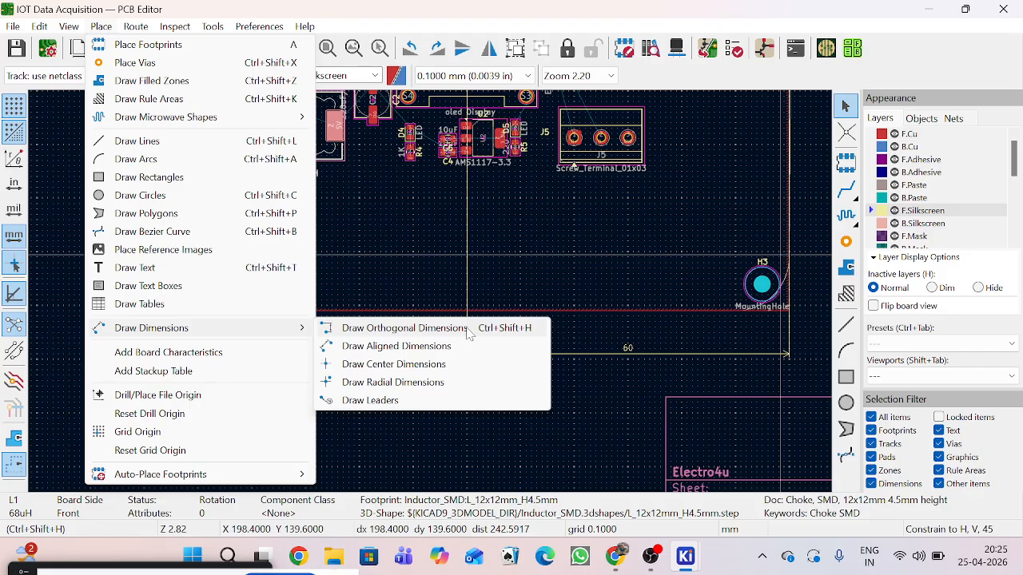
{"action": "left_click", "coordinate": [470, 328]}
{"action": "scroll", "coordinate": [479, 234], "scroll_direction": "up", "scroll_amount": 3}
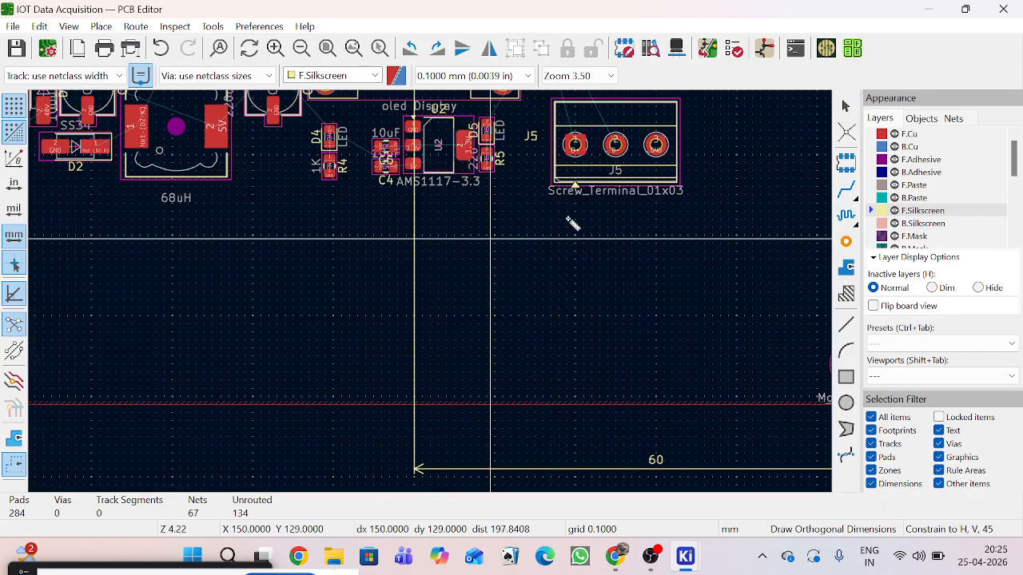
{"action": "scroll", "coordinate": [787, 223], "scroll_direction": "down", "scroll_amount": 1}
{"action": "scroll", "coordinate": [430, 291], "scroll_direction": "up", "scroll_amount": 1}
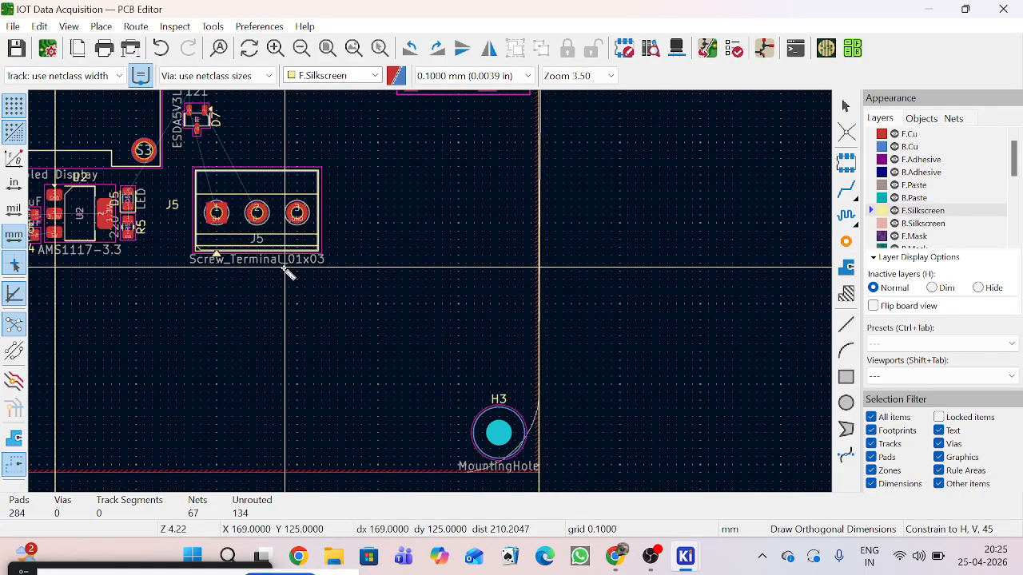
{"action": "scroll", "coordinate": [289, 273], "scroll_direction": "down", "scroll_amount": 2}
{"action": "scroll", "coordinate": [432, 294], "scroll_direction": "up", "scroll_amount": 1}
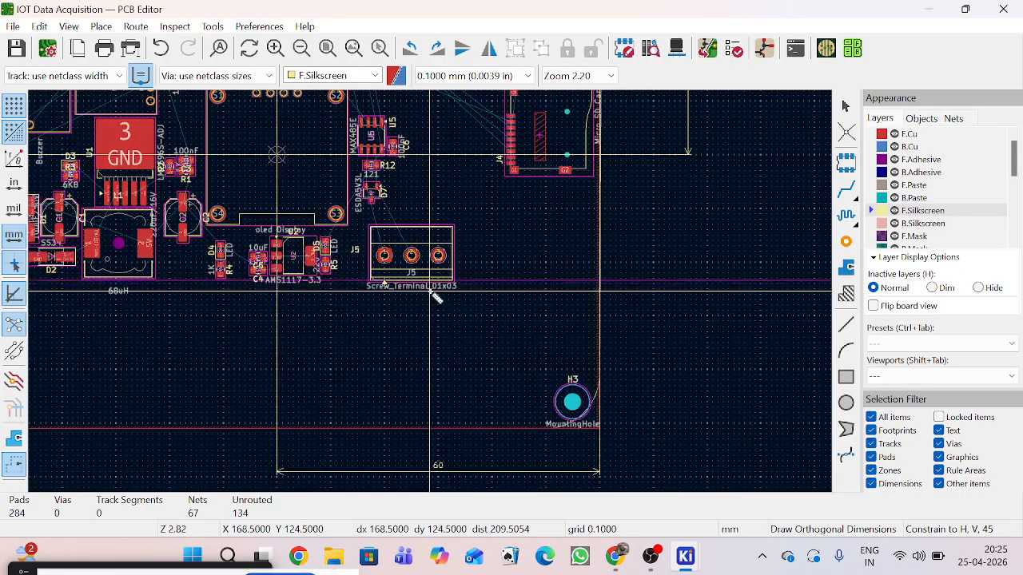
{"action": "scroll", "coordinate": [436, 296], "scroll_direction": "down", "scroll_amount": 1}
{"action": "scroll", "coordinate": [436, 297], "scroll_direction": "up", "scroll_amount": 1}
{"action": "left_click", "coordinate": [433, 290]}
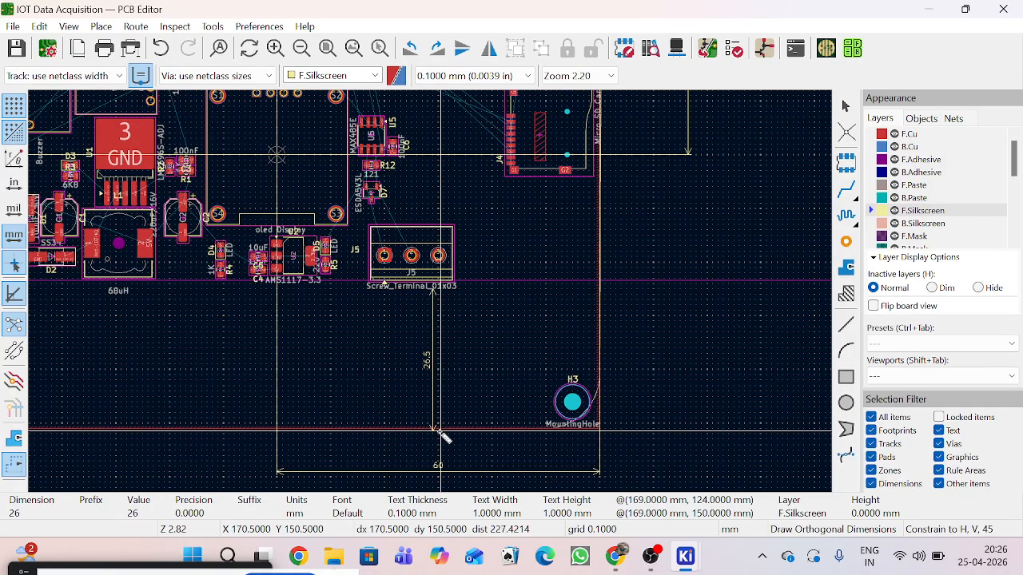
{"action": "scroll", "coordinate": [444, 438], "scroll_direction": "up", "scroll_amount": 4}
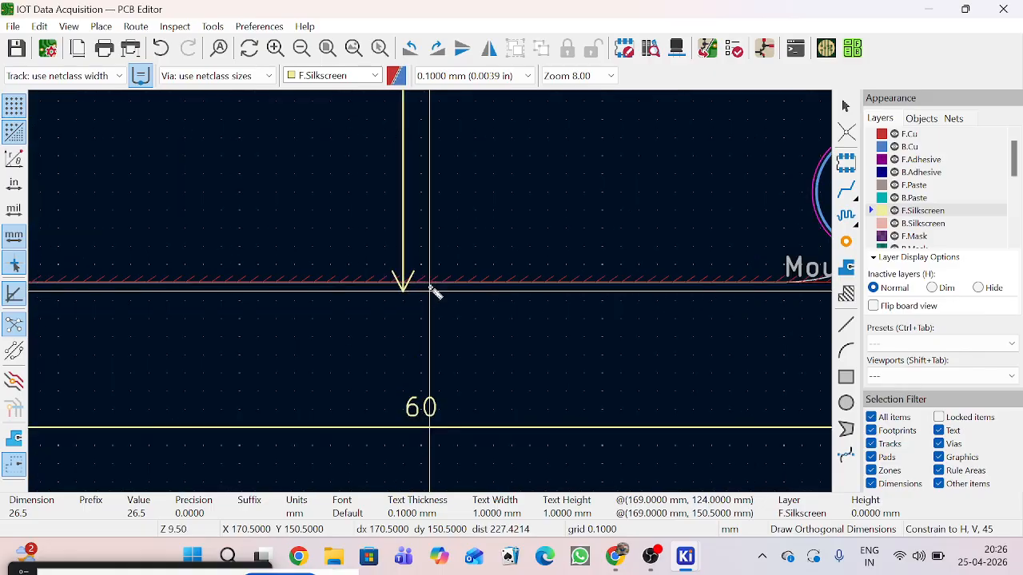
{"action": "scroll", "coordinate": [434, 294], "scroll_direction": "down", "scroll_amount": 4}
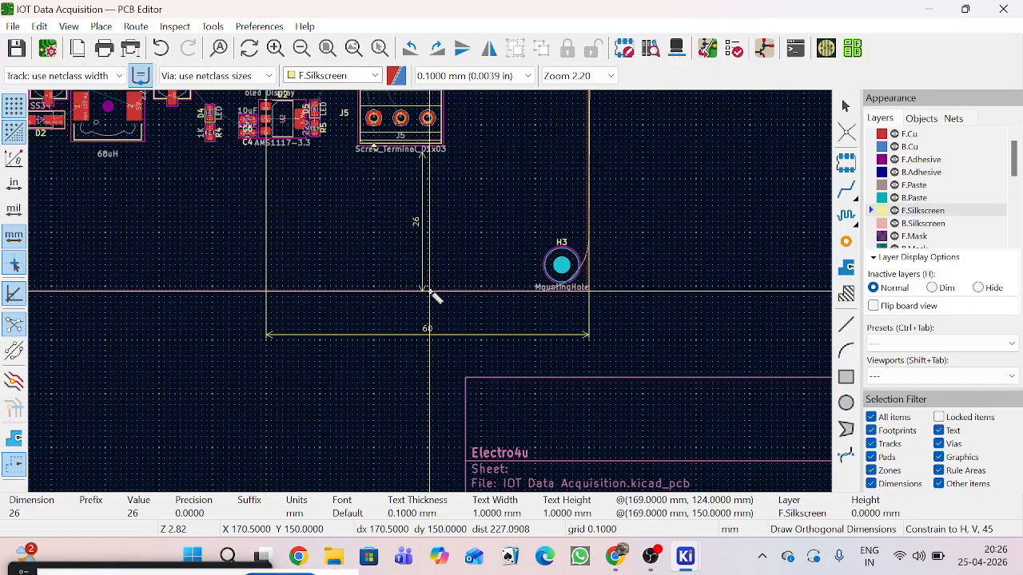
{"action": "right_click", "coordinate": [435, 296]}
{"action": "left_click", "coordinate": [470, 303]}
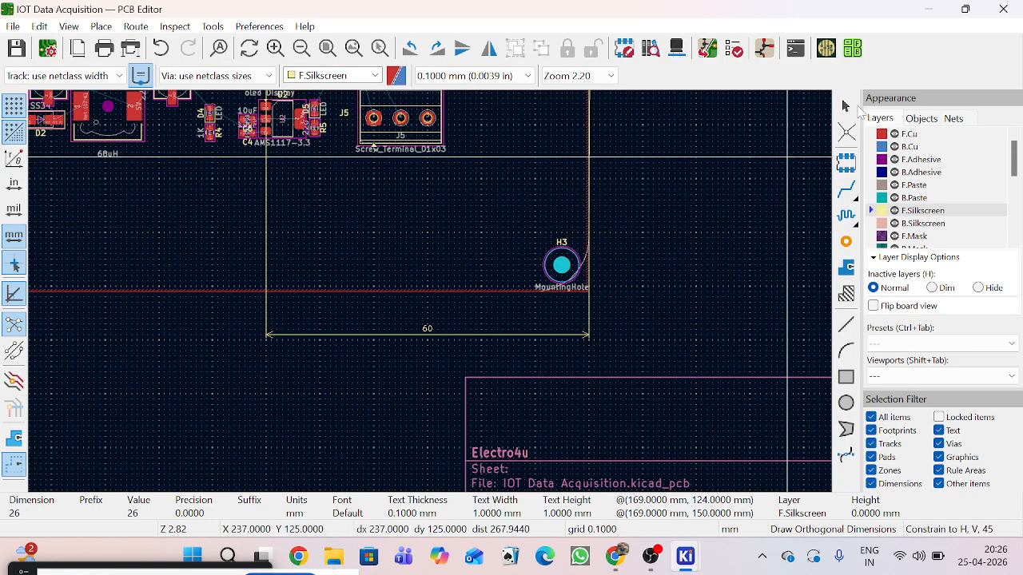
{"action": "left_click", "coordinate": [849, 107]}
Step: Make Edge.Cuts the active layer and dim the inactive layers
{"action": "scroll", "coordinate": [919, 167], "scroll_direction": "down", "scroll_amount": 3}
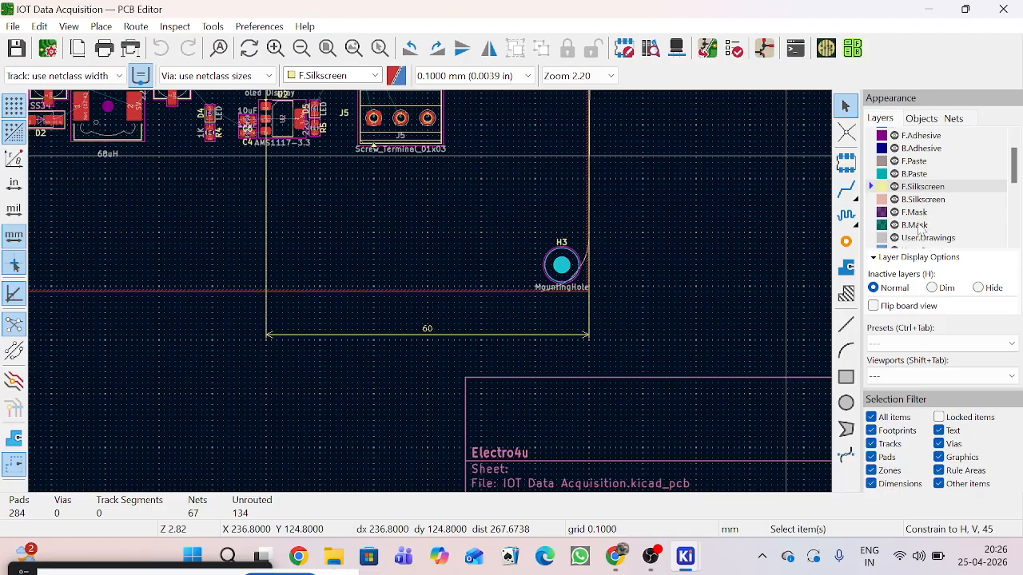
{"action": "scroll", "coordinate": [914, 234], "scroll_direction": "down", "scroll_amount": 3}
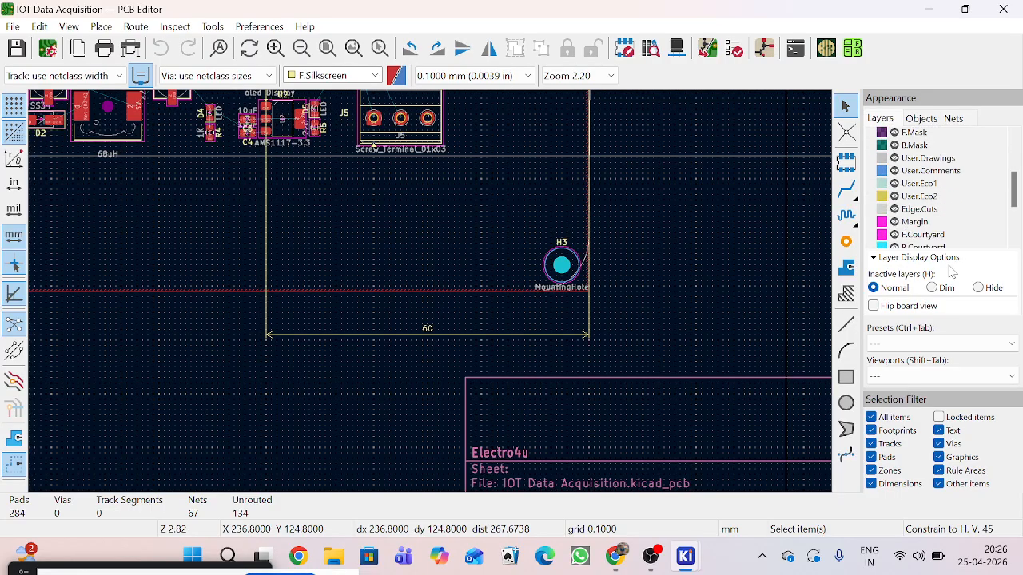
{"action": "left_click", "coordinate": [882, 211]}
{"action": "scroll", "coordinate": [434, 297], "scroll_direction": "up", "scroll_amount": 3}
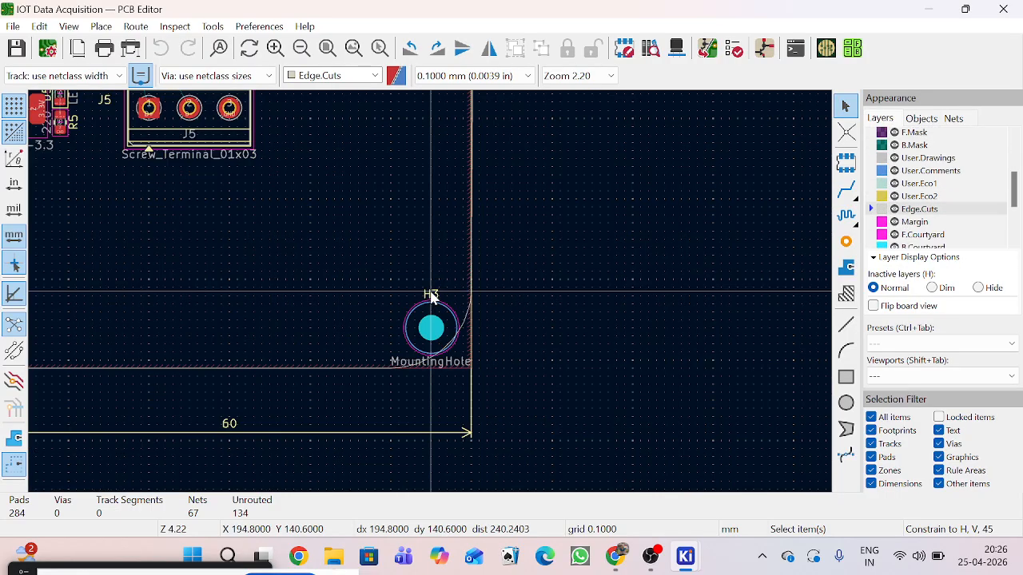
{"action": "scroll", "coordinate": [350, 327], "scroll_direction": "down", "scroll_amount": 3}
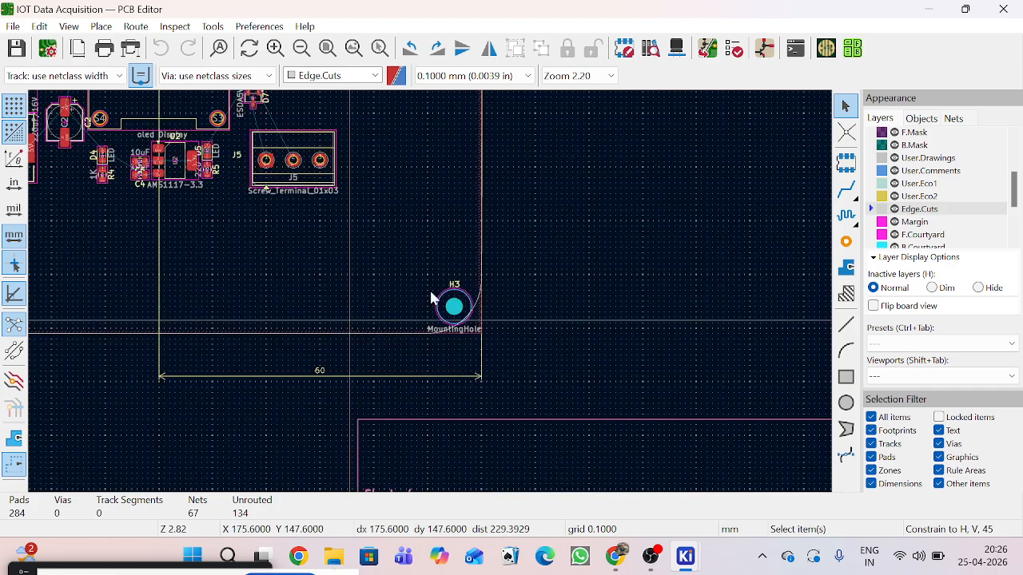
{"action": "scroll", "coordinate": [434, 296], "scroll_direction": "up", "scroll_amount": 4}
{"action": "left_click", "coordinate": [464, 348]}
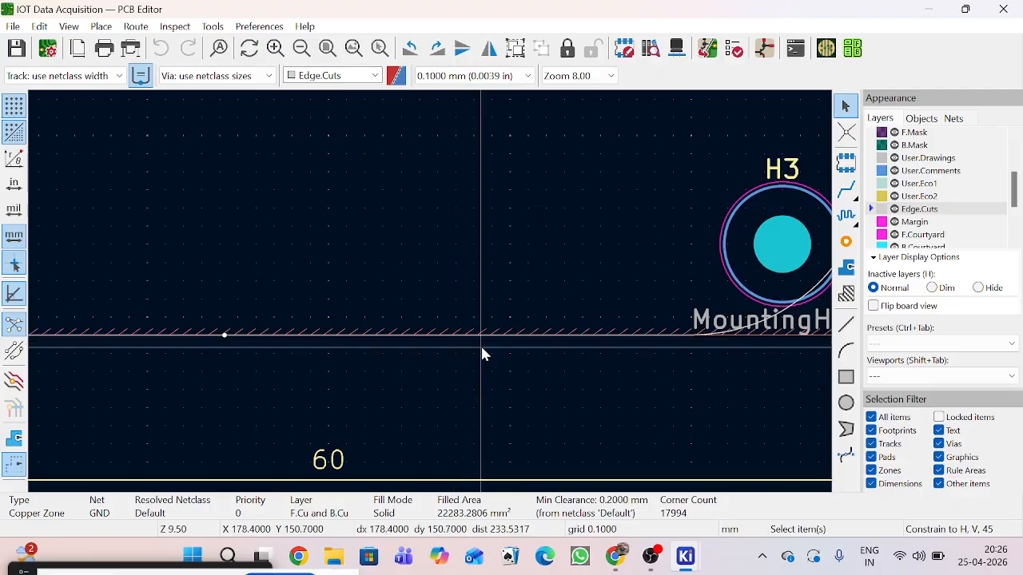
{"action": "scroll", "coordinate": [482, 352], "scroll_direction": "up", "scroll_amount": 5}
{"action": "key", "text": "Escape"}
{"action": "scroll", "coordinate": [429, 296], "scroll_direction": "up", "scroll_amount": 5}
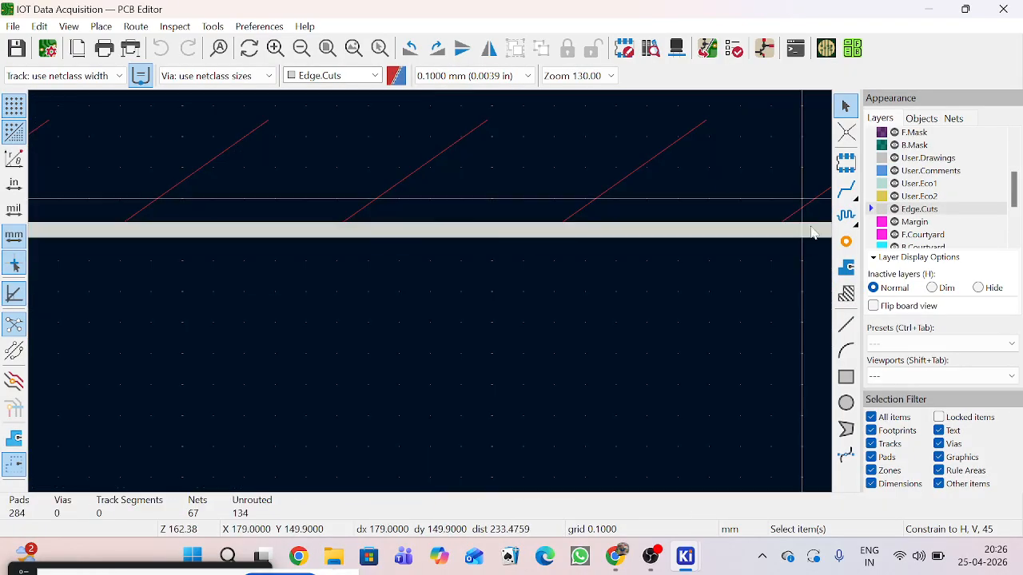
{"action": "key", "text": "h"}
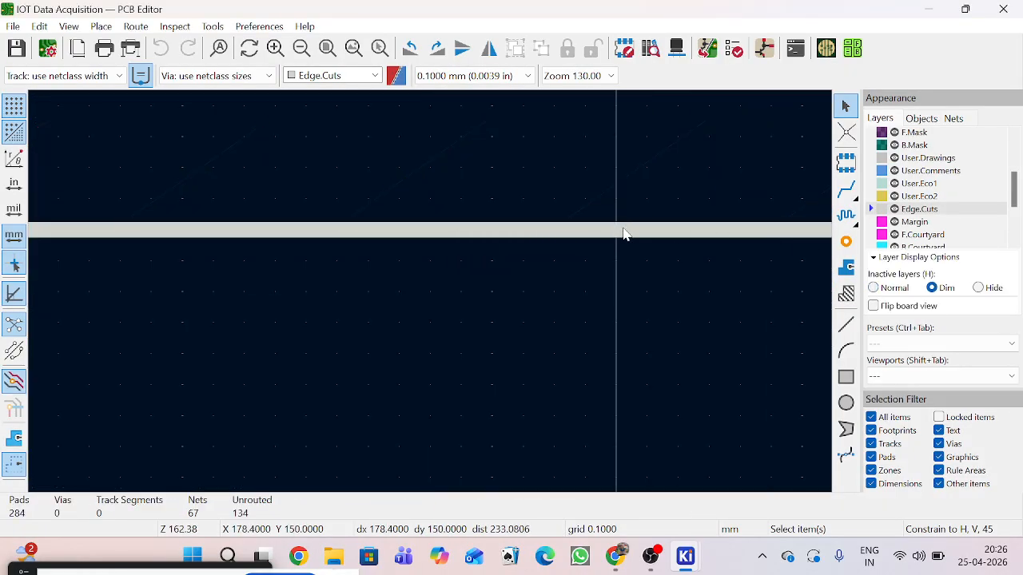
Step: Try to move the bottom segment of the board outline exactly -26 mm in X, and undo the move
{"action": "left_click", "coordinate": [625, 233]}
{"action": "scroll", "coordinate": [628, 235], "scroll_direction": "down", "scroll_amount": 4}
{"action": "scroll", "coordinate": [430, 295], "scroll_direction": "down", "scroll_amount": 6}
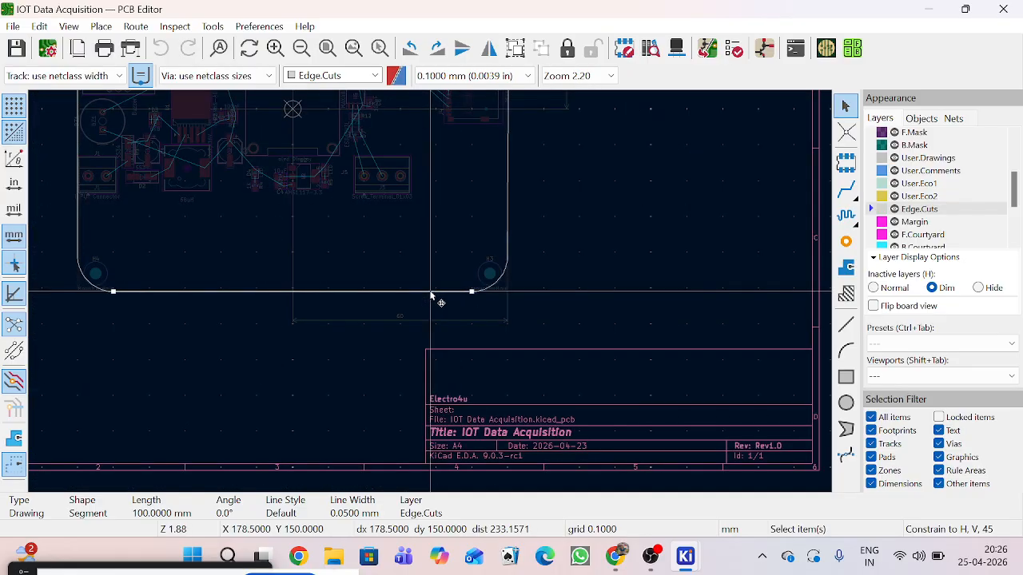
{"action": "right_click", "coordinate": [430, 296]}
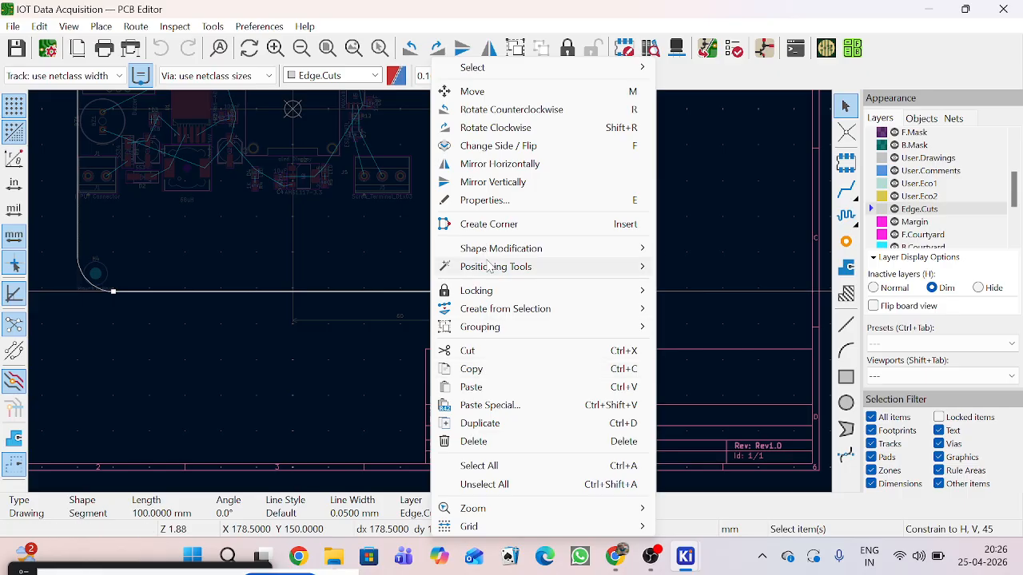
{"action": "mouse_move", "coordinate": [489, 266]}
{"action": "left_click", "coordinate": [751, 269]}
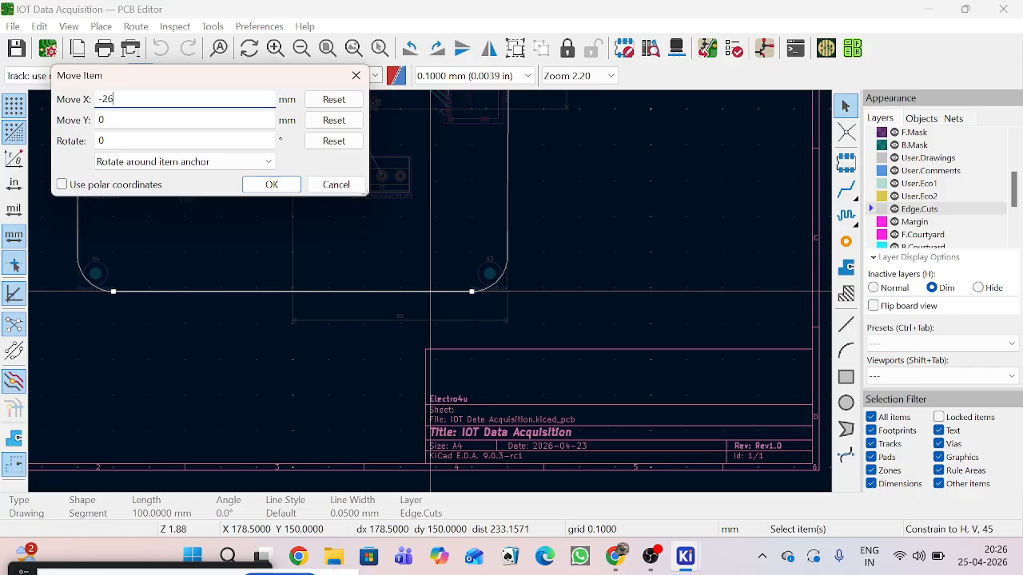
{"action": "left_click", "coordinate": [272, 185]}
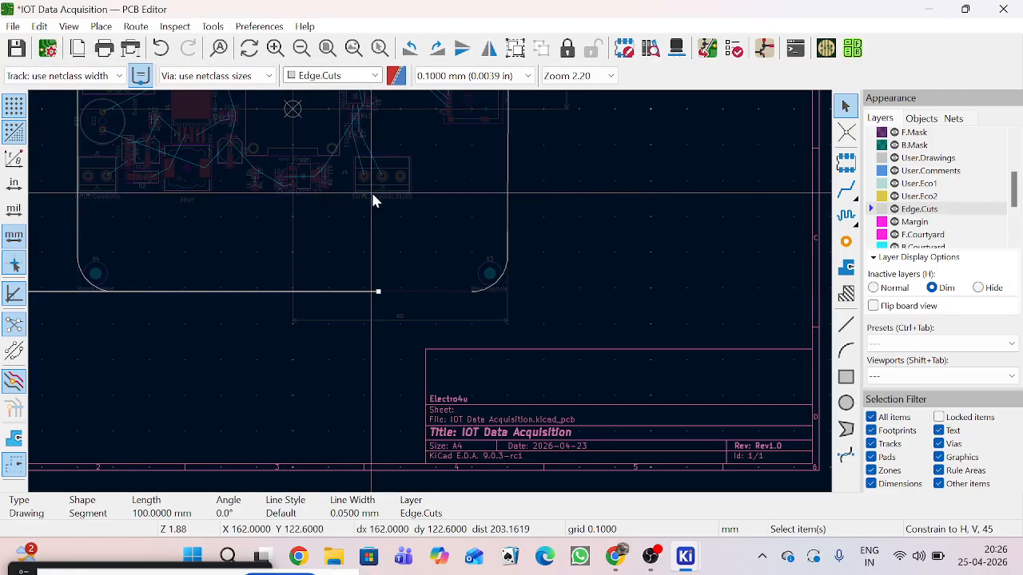
{"action": "scroll", "coordinate": [431, 294], "scroll_direction": "down", "scroll_amount": 4}
{"action": "key", "text": "ctrl+z"}
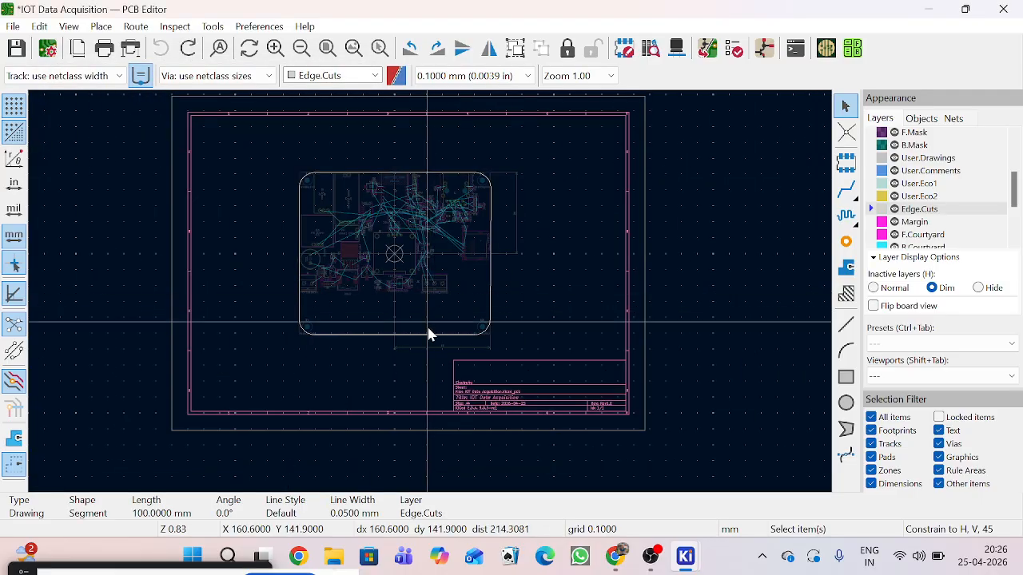
Step: Move the bottom segment of the board outline exactly -26 mm in Y, keeping X at 0
{"action": "scroll", "coordinate": [430, 291], "scroll_direction": "up", "scroll_amount": 5}
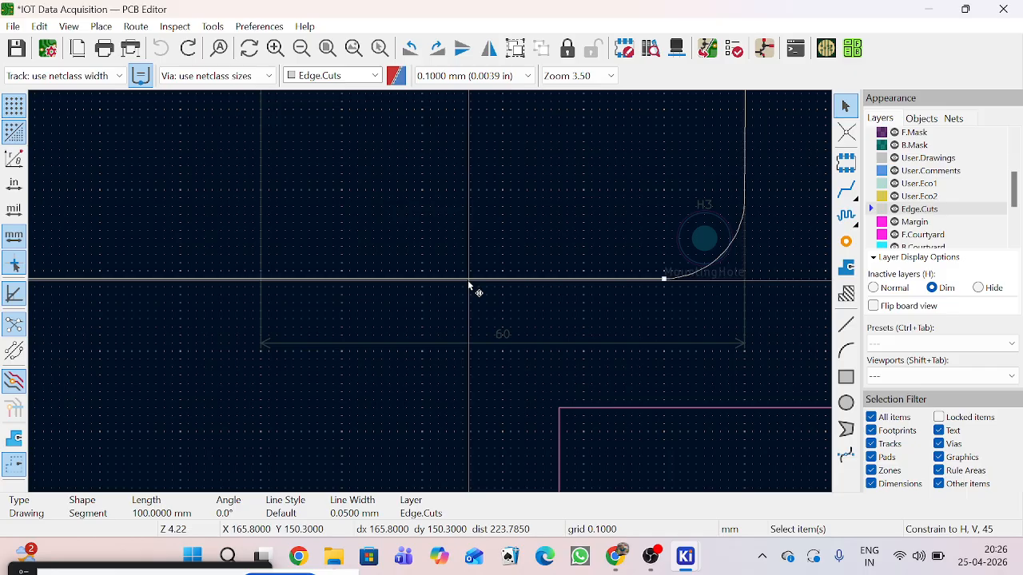
{"action": "key", "text": "e"}
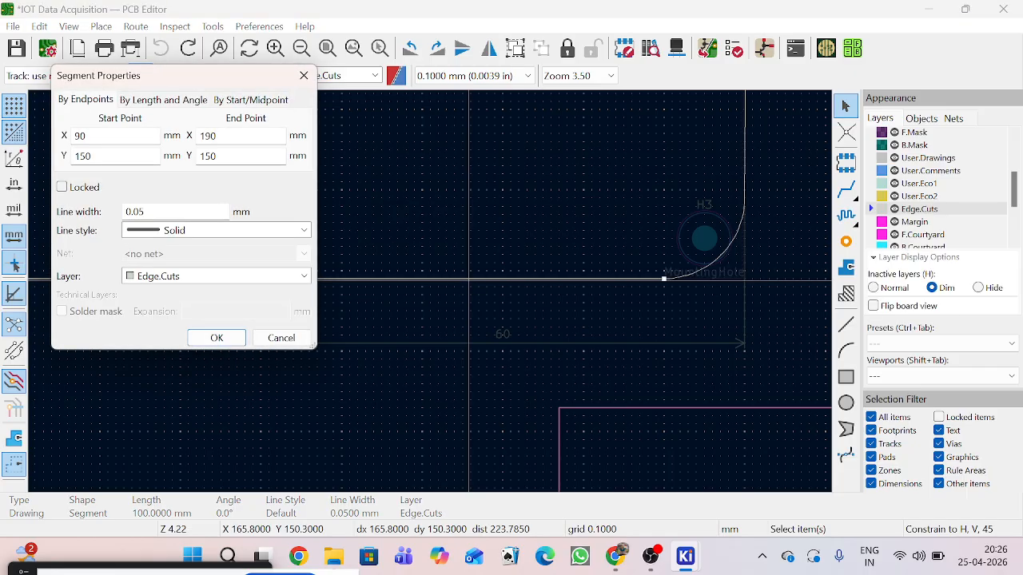
{"action": "left_click", "coordinate": [303, 78]}
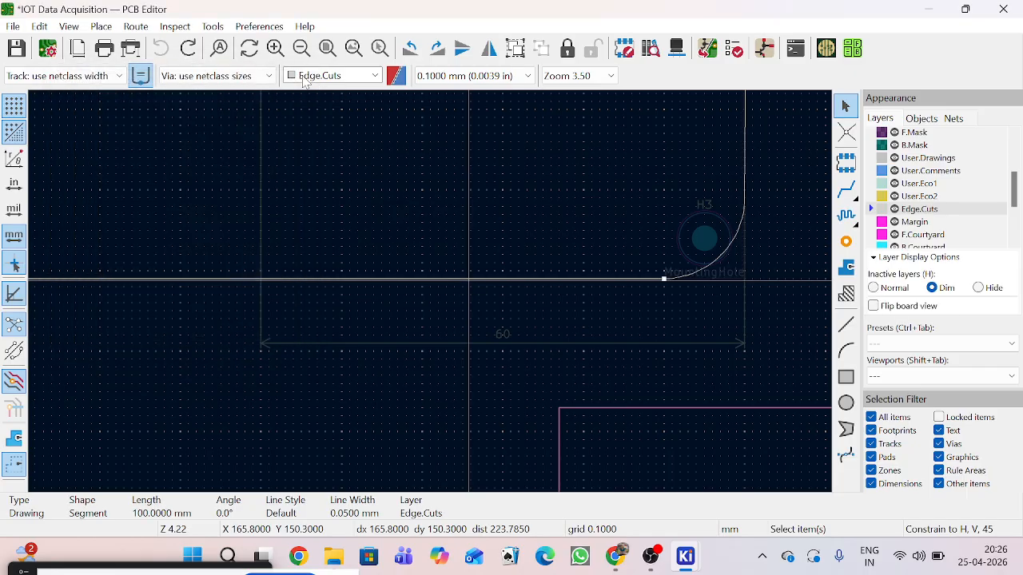
{"action": "right_click", "coordinate": [480, 284]}
{"action": "mouse_move", "coordinate": [559, 266]}
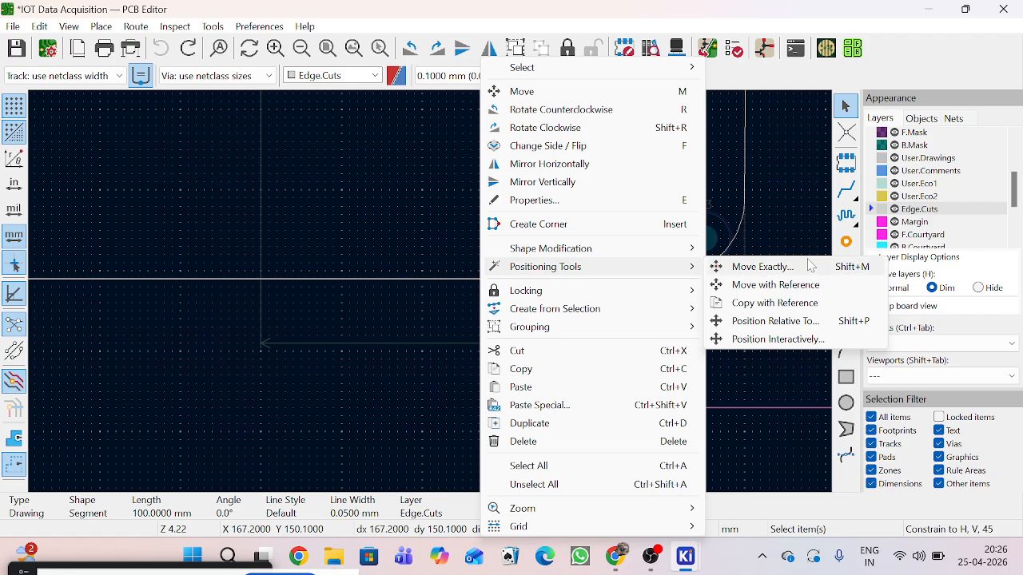
{"action": "left_click", "coordinate": [809, 266]}
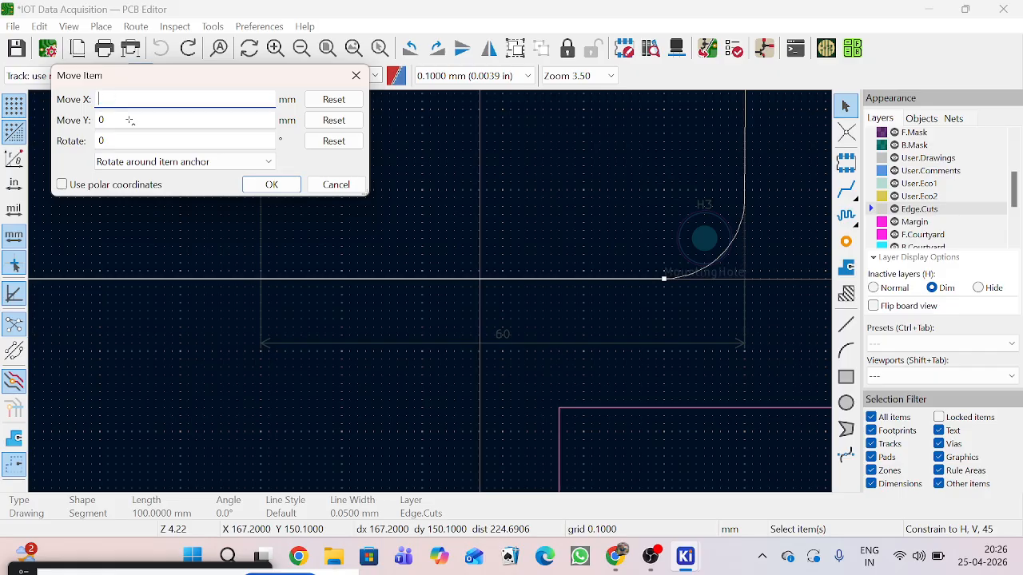
{"action": "type", "text": "-26"}
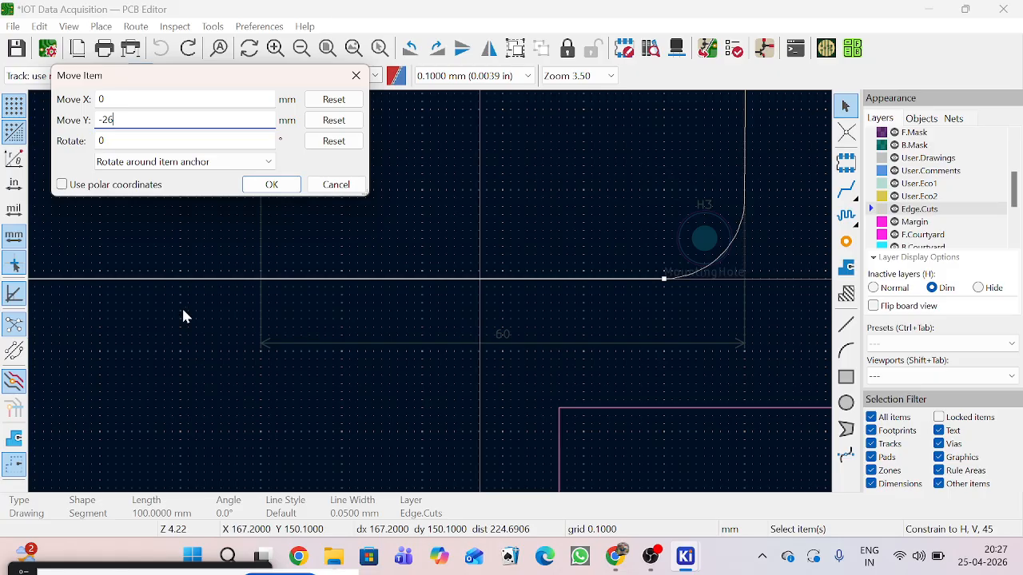
{"action": "left_click", "coordinate": [271, 185]}
{"action": "scroll", "coordinate": [432, 297], "scroll_direction": "down", "scroll_amount": 3}
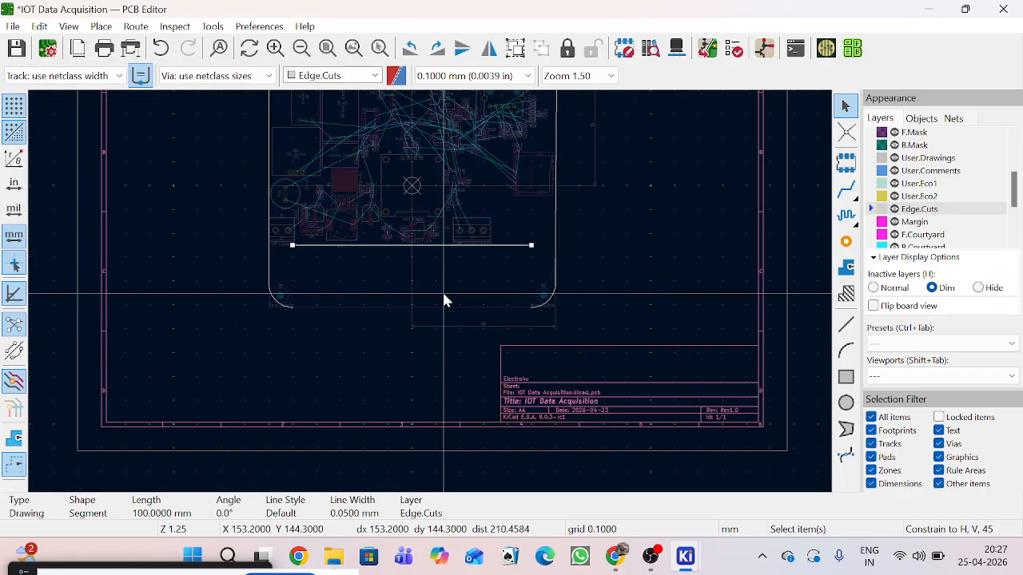
Step: Select both bottom corner arcs of the board outline and move them exactly -26 mm in Y, keeping X at 0
{"action": "scroll", "coordinate": [435, 299], "scroll_direction": "up", "scroll_amount": 2}
{"action": "left_click", "coordinate": [461, 302]}
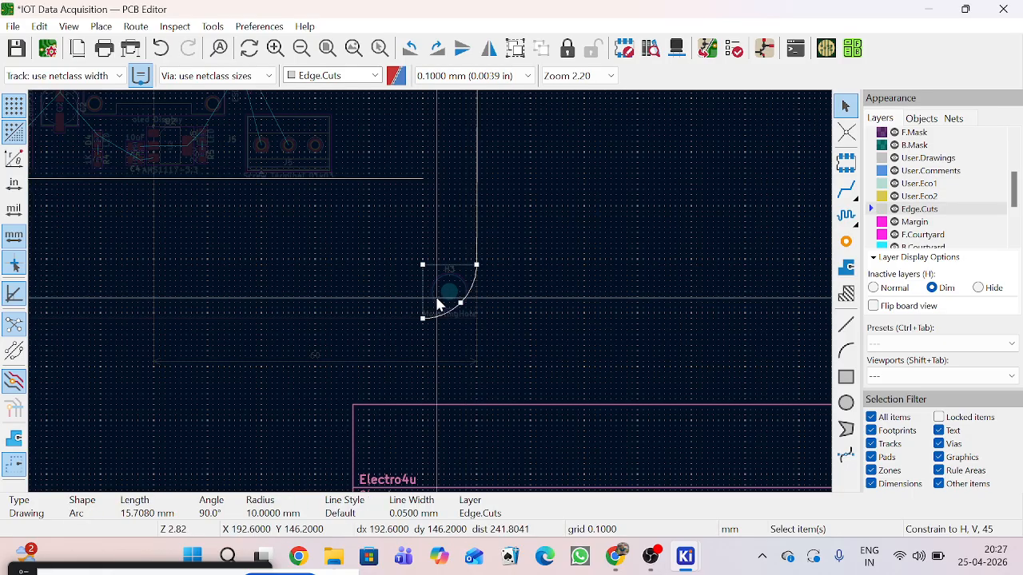
{"action": "scroll", "coordinate": [360, 297], "scroll_direction": "down", "scroll_amount": 3}
{"action": "scroll", "coordinate": [436, 323], "scroll_direction": "up", "scroll_amount": 6}
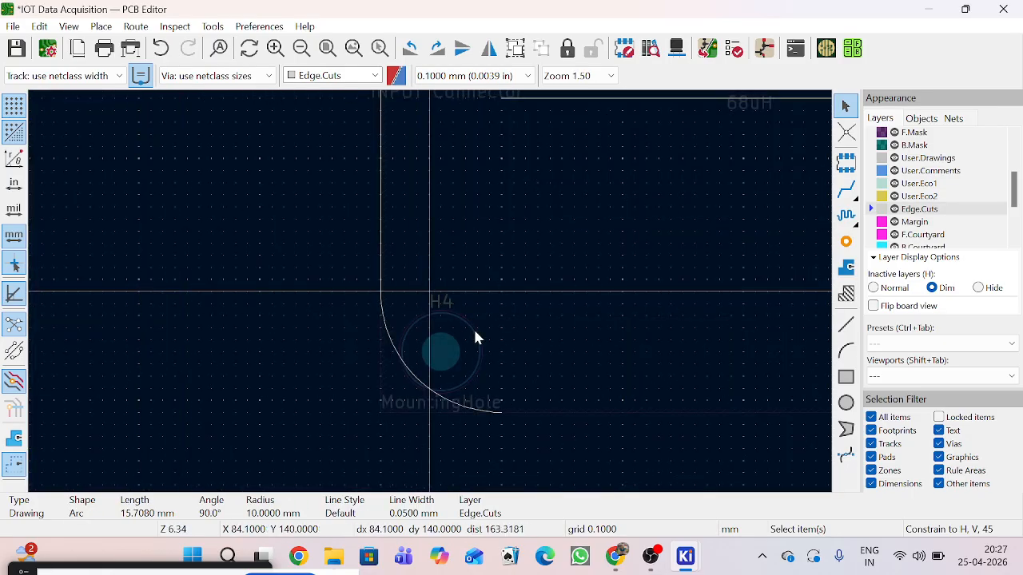
{"action": "left_click", "coordinate": [461, 408], "text": "shift"}
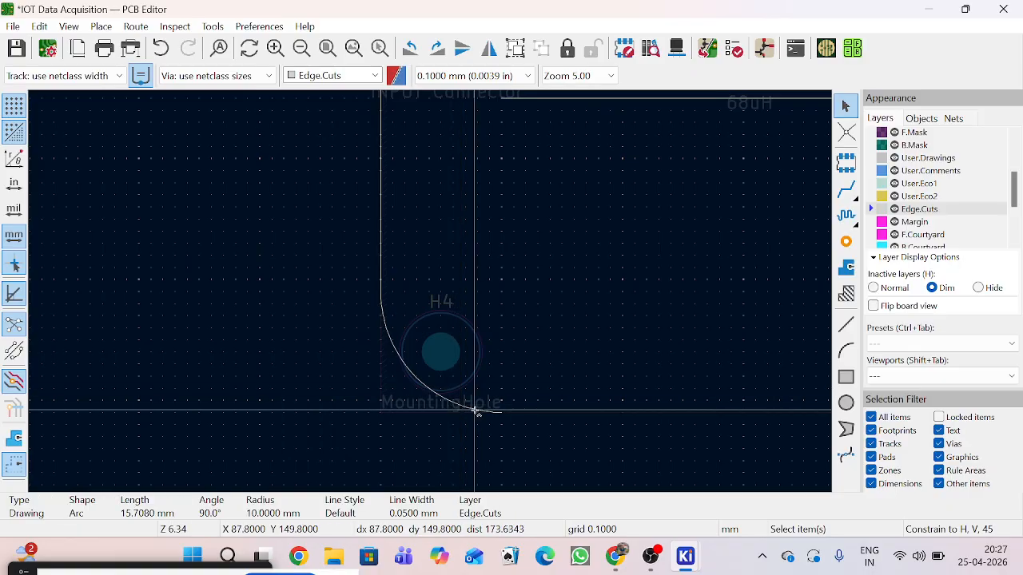
{"action": "scroll", "coordinate": [439, 297], "scroll_direction": "down", "scroll_amount": 6}
{"action": "scroll", "coordinate": [432, 295], "scroll_direction": "up", "scroll_amount": 2}
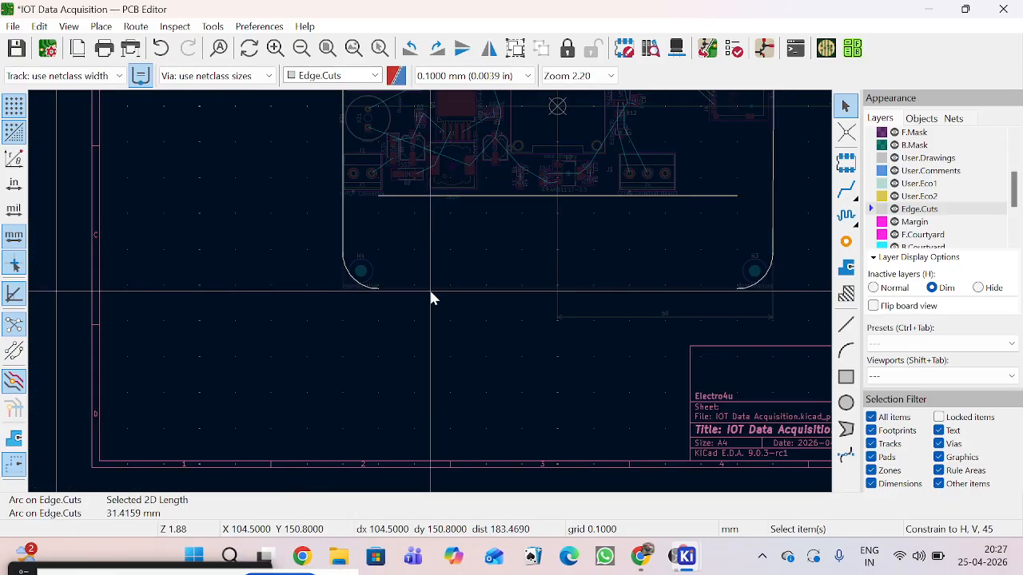
{"action": "right_click", "coordinate": [432, 294]}
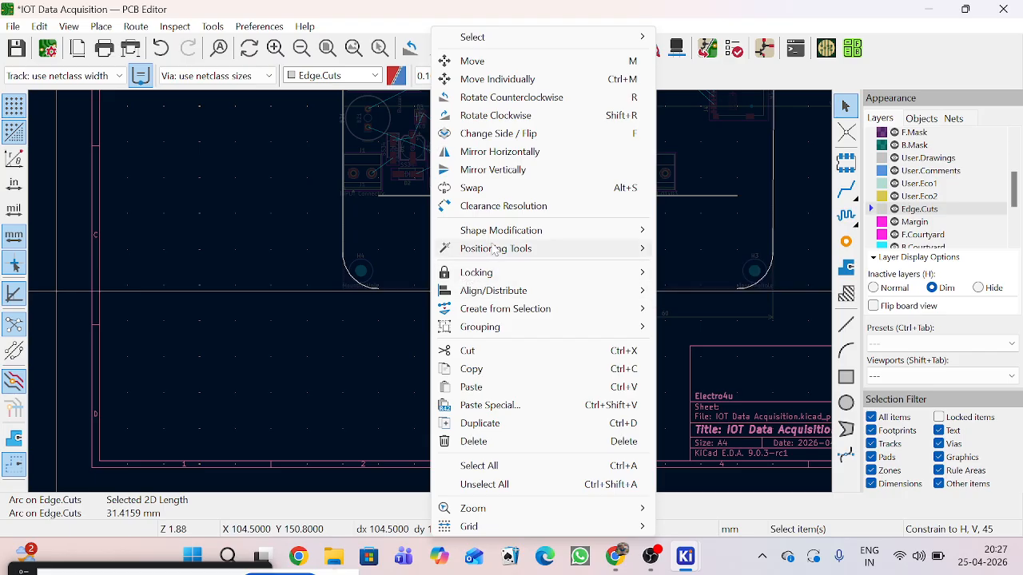
{"action": "mouse_move", "coordinate": [495, 248]}
{"action": "left_click", "coordinate": [691, 251]}
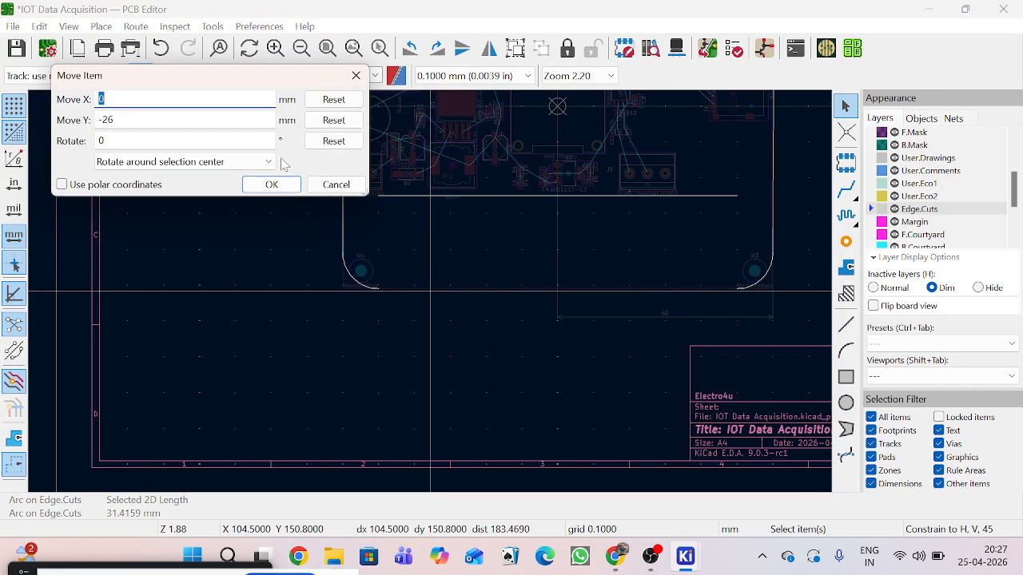
{"action": "left_click", "coordinate": [271, 184]}
Step: Shorten the board outline's left edge segment so its lower end meets the raised bottom-left corner arc
{"action": "scroll", "coordinate": [376, 213], "scroll_direction": "up", "scroll_amount": 2}
{"action": "scroll", "coordinate": [431, 297], "scroll_direction": "up", "scroll_amount": 4}
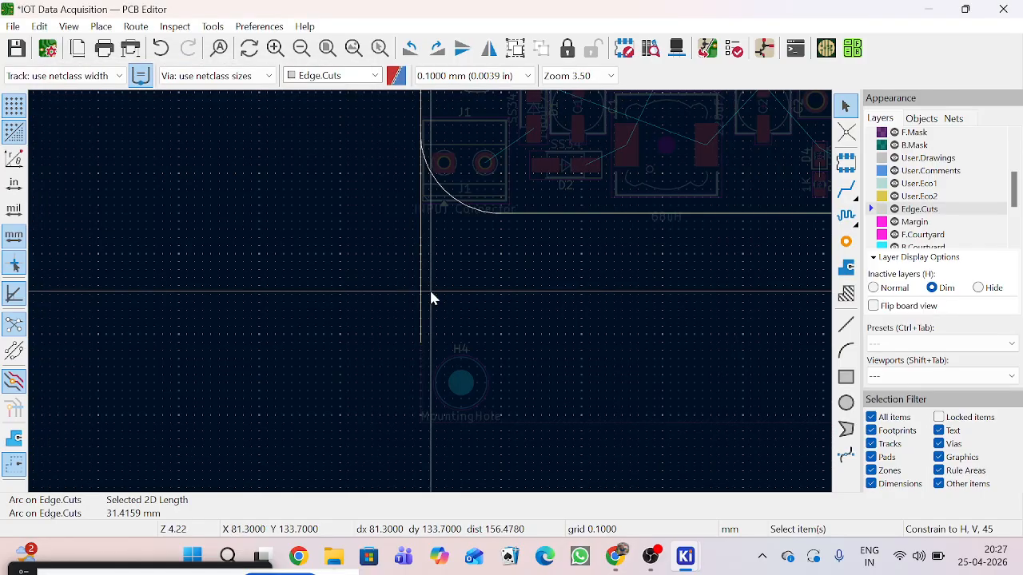
{"action": "scroll", "coordinate": [411, 373], "scroll_direction": "up", "scroll_amount": 2}
{"action": "left_click", "coordinate": [402, 410]}
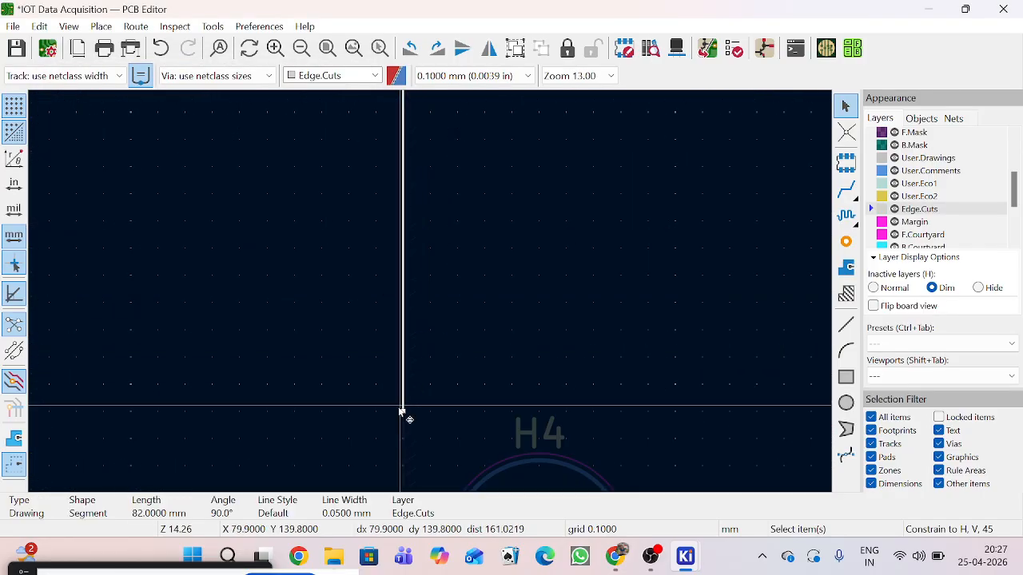
{"action": "left_click_drag", "start_coordinate": [408, 361], "coordinate": [440, 384]}
{"action": "scroll", "coordinate": [412, 263], "scroll_direction": "down", "scroll_amount": 3}
{"action": "scroll", "coordinate": [433, 302], "scroll_direction": "up", "scroll_amount": 10}
{"action": "left_click", "coordinate": [503, 411]}
{"action": "scroll", "coordinate": [503, 411], "scroll_direction": "down", "scroll_amount": 6}
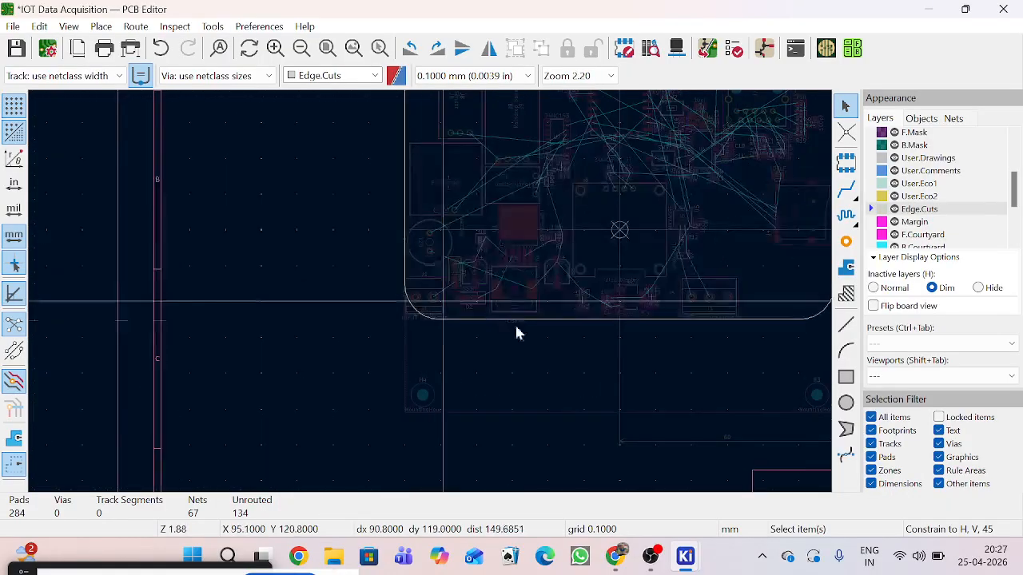
Step: Shorten the board outline's right edge segment so its lower end meets the raised bottom-right corner arc
{"action": "scroll", "coordinate": [788, 342], "scroll_direction": "down", "scroll_amount": 2}
{"action": "scroll", "coordinate": [430, 298], "scroll_direction": "up", "scroll_amount": 8}
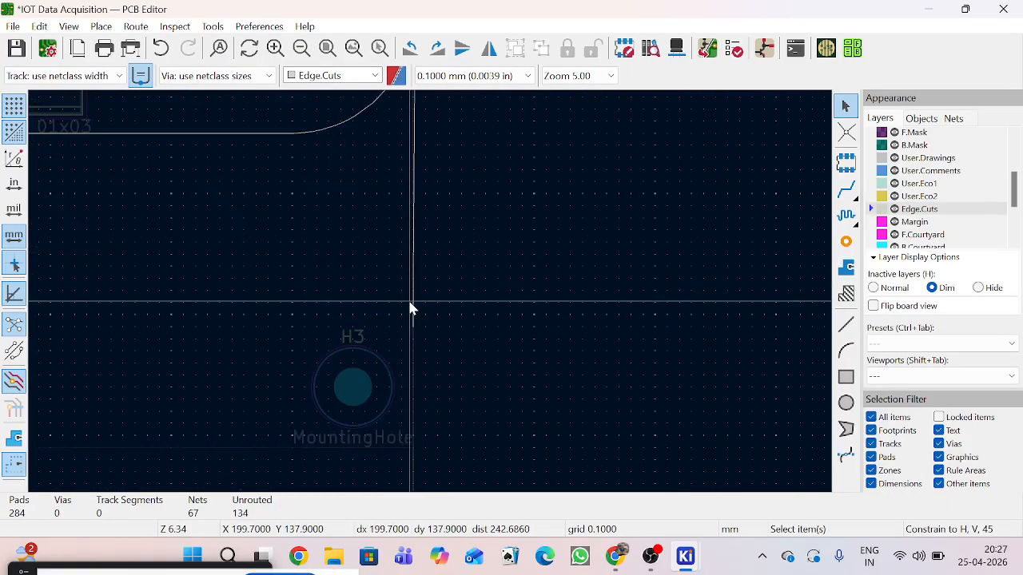
{"action": "left_click", "coordinate": [414, 316]}
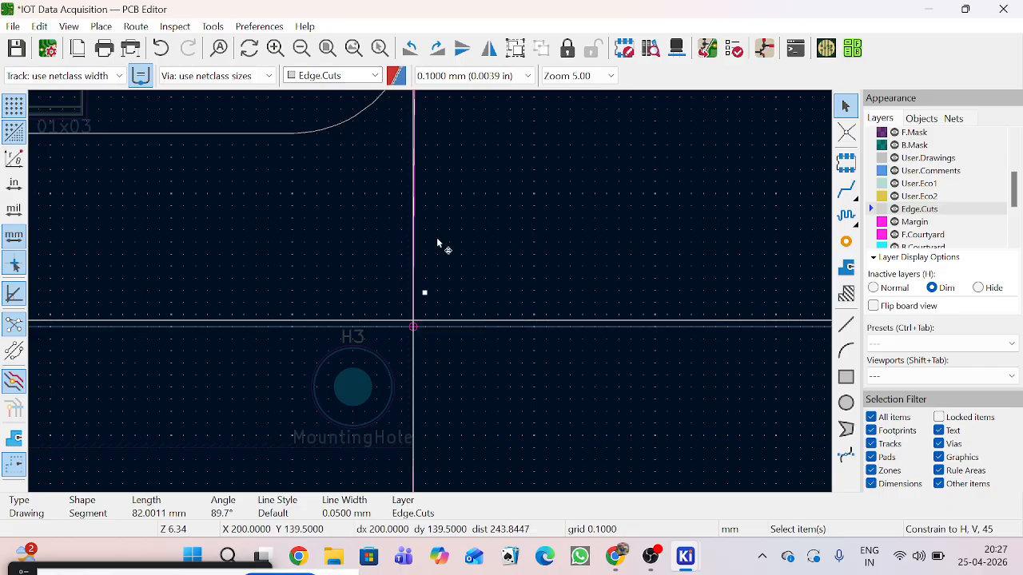
{"action": "scroll", "coordinate": [432, 294], "scroll_direction": "down", "scroll_amount": 2}
{"action": "left_click_drag", "start_coordinate": [429, 291], "coordinate": [392, 393]}
{"action": "scroll", "coordinate": [434, 296], "scroll_direction": "up", "scroll_amount": 8}
{"action": "left_click", "coordinate": [497, 427]}
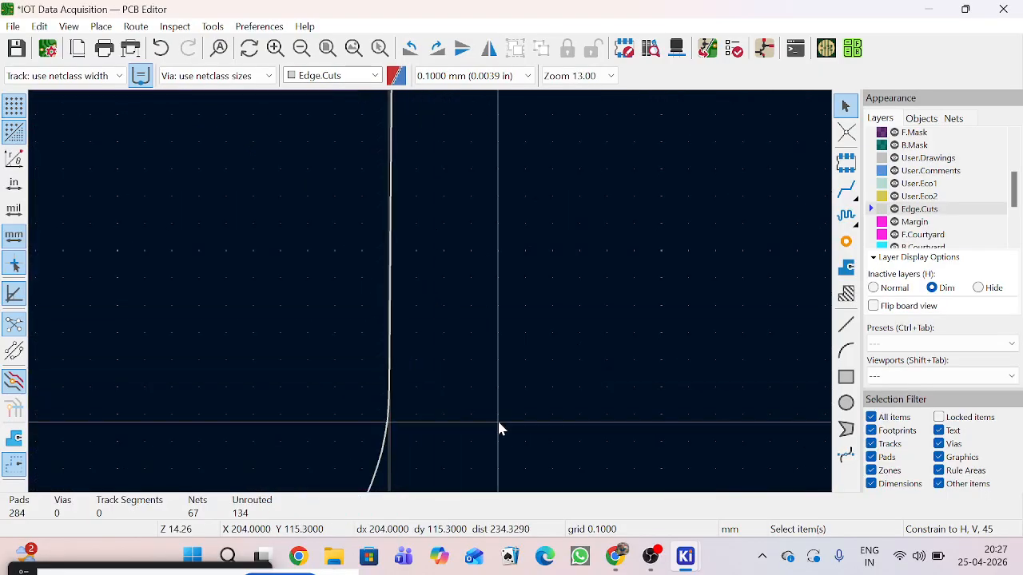
{"action": "scroll", "coordinate": [431, 298], "scroll_direction": "down", "scroll_amount": 5}
{"action": "scroll", "coordinate": [431, 298], "scroll_direction": "down", "scroll_amount": 4}
{"action": "scroll", "coordinate": [431, 299], "scroll_direction": "up", "scroll_amount": 2}
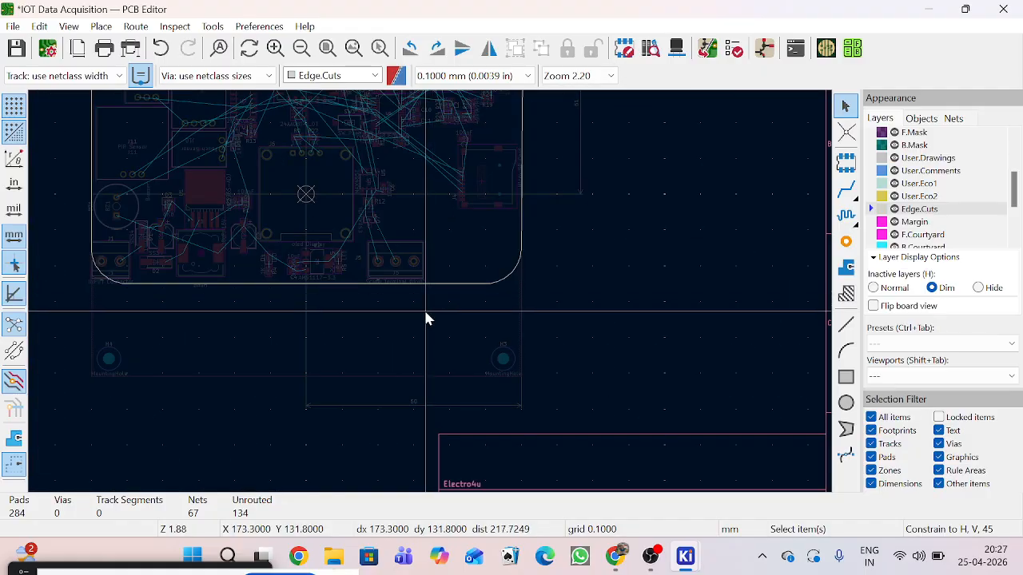
Step: Return the inactive layers to normal display
{"action": "scroll", "coordinate": [430, 298], "scroll_direction": "down", "scroll_amount": 2}
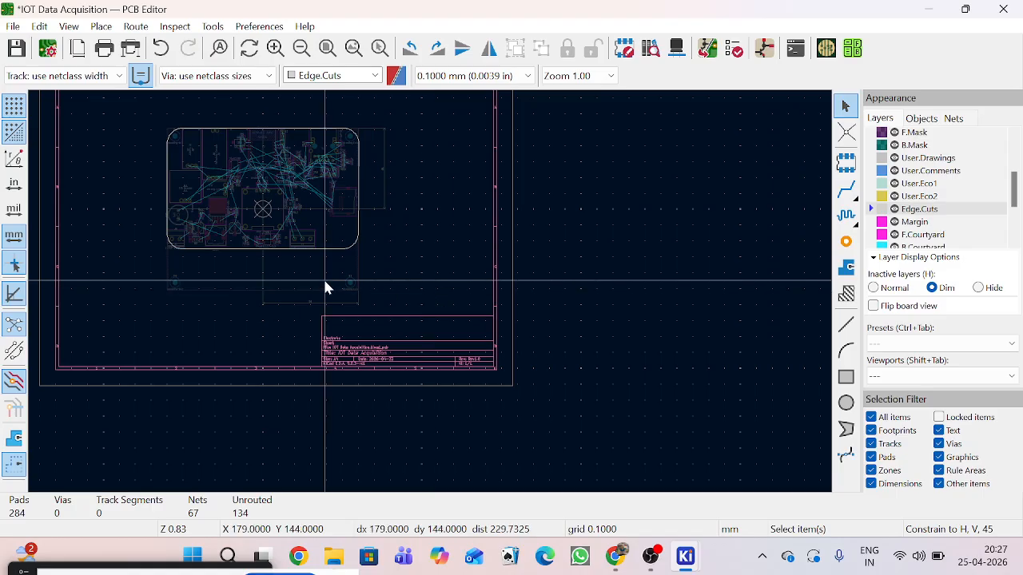
{"action": "key", "text": "h"}
{"action": "key", "text": "h"}
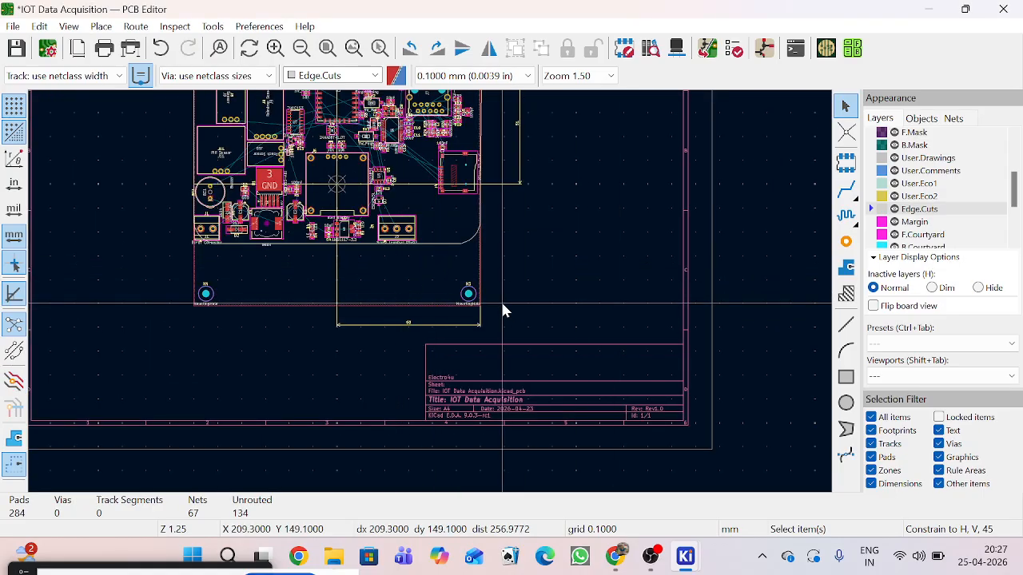
Step: Try to raise the middle corner on the bottom edge of the GND copper zone, and undo the change
{"action": "left_click", "coordinate": [292, 307]}
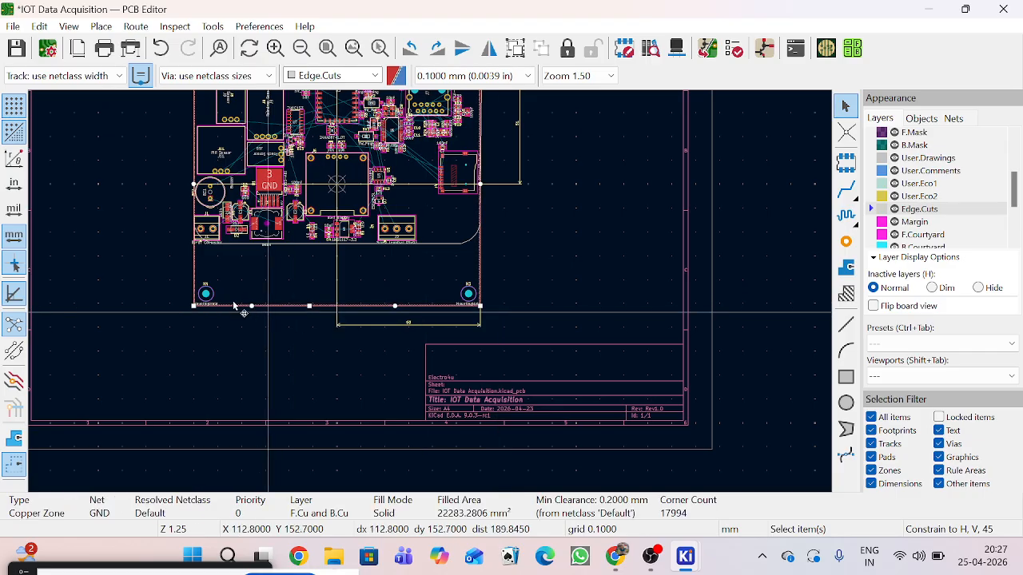
{"action": "left_click", "coordinate": [178, 318]}
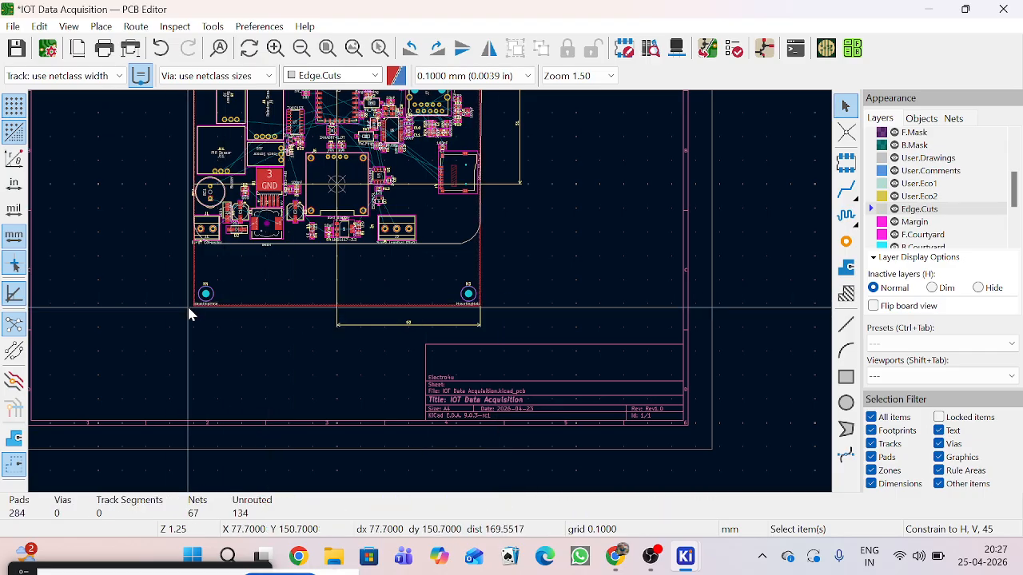
{"action": "left_click", "coordinate": [380, 309]}
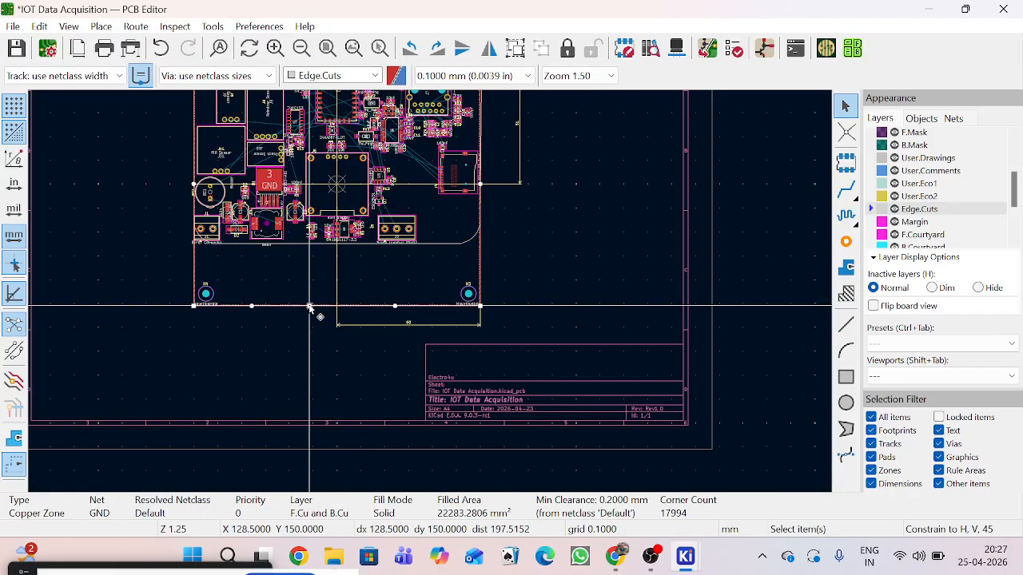
{"action": "left_click_drag", "start_coordinate": [310, 307], "coordinate": [309, 254]}
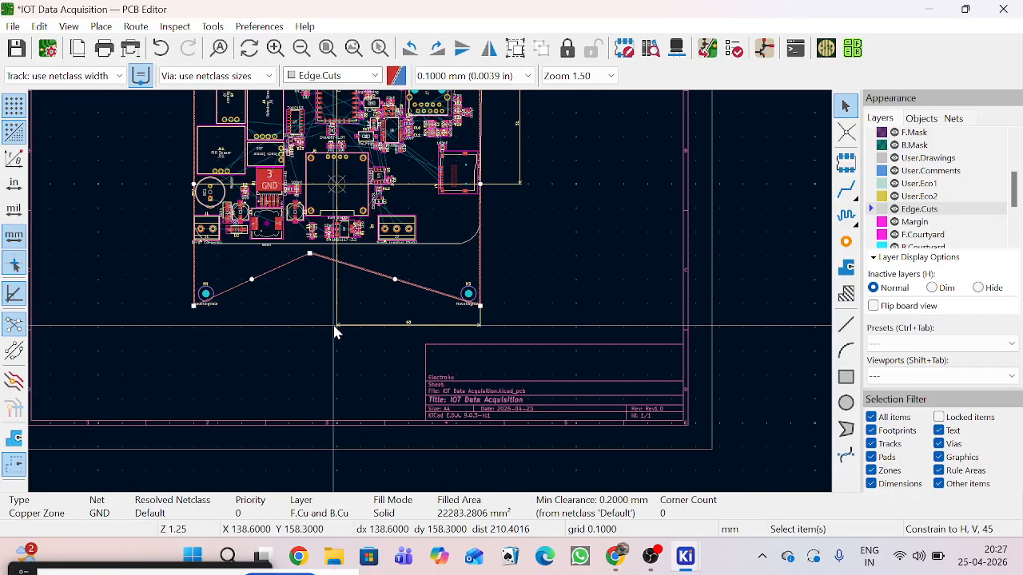
{"action": "key", "text": "ctrl+z"}
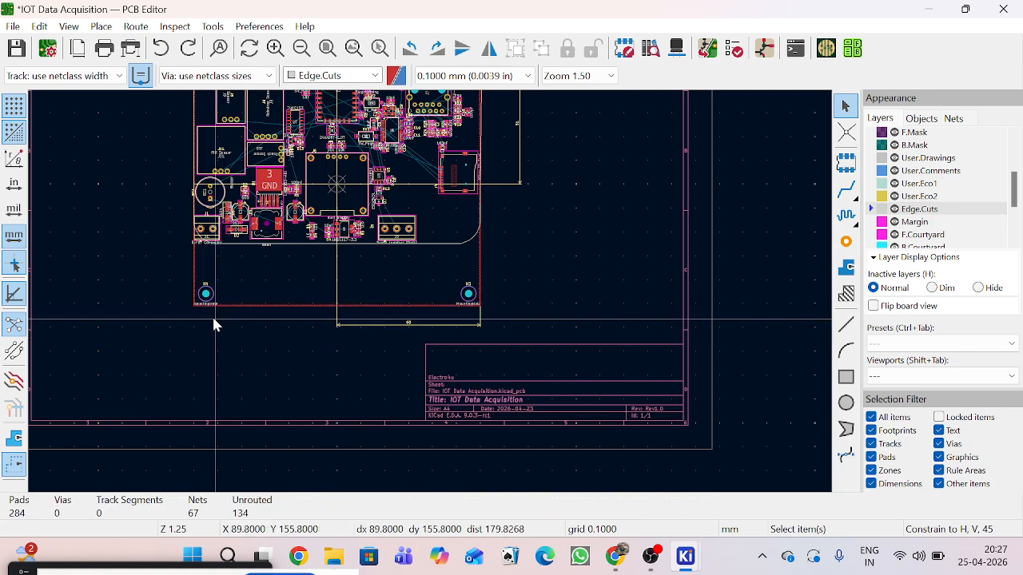
Step: Move the GND copper zone's bottom-left corner up to the level of the board outline's raised bottom edge
{"action": "left_click", "coordinate": [195, 310]}
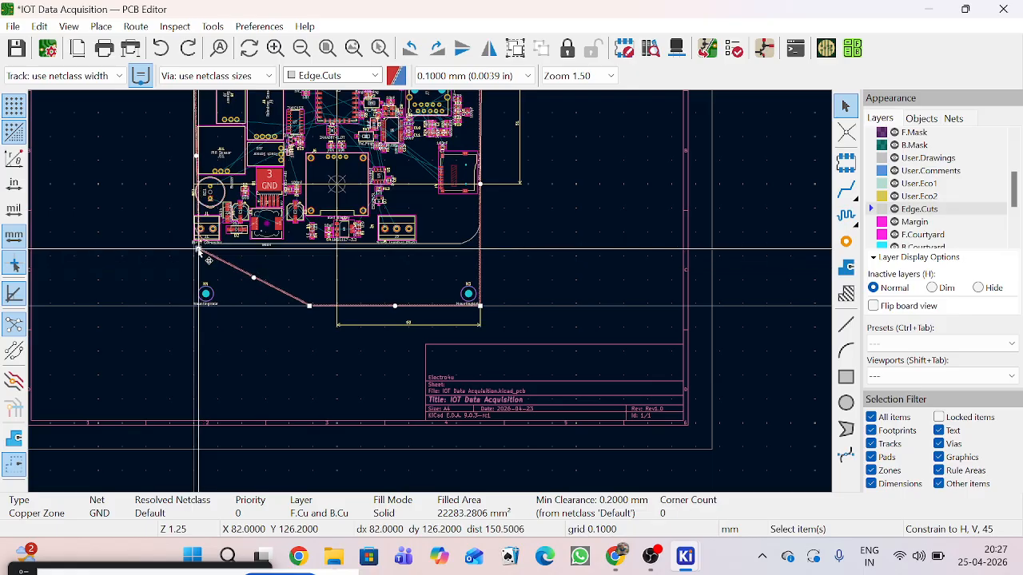
{"action": "scroll", "coordinate": [195, 310], "scroll_direction": "up", "scroll_amount": 5}
{"action": "mouse_move", "coordinate": [419, 306]}
{"action": "left_mouse_down"}
{"action": "mouse_move", "coordinate": [404, 342]}
{"action": "mouse_move", "coordinate": [429, 287]}
{"action": "mouse_move", "coordinate": [434, 298]}
{"action": "left_mouse_up"}
{"action": "scroll", "coordinate": [431, 290], "scroll_direction": "up", "scroll_amount": 2}
{"action": "scroll", "coordinate": [430, 302], "scroll_direction": "up", "scroll_amount": 6}
{"action": "scroll", "coordinate": [630, 354], "scroll_direction": "down", "scroll_amount": 6}
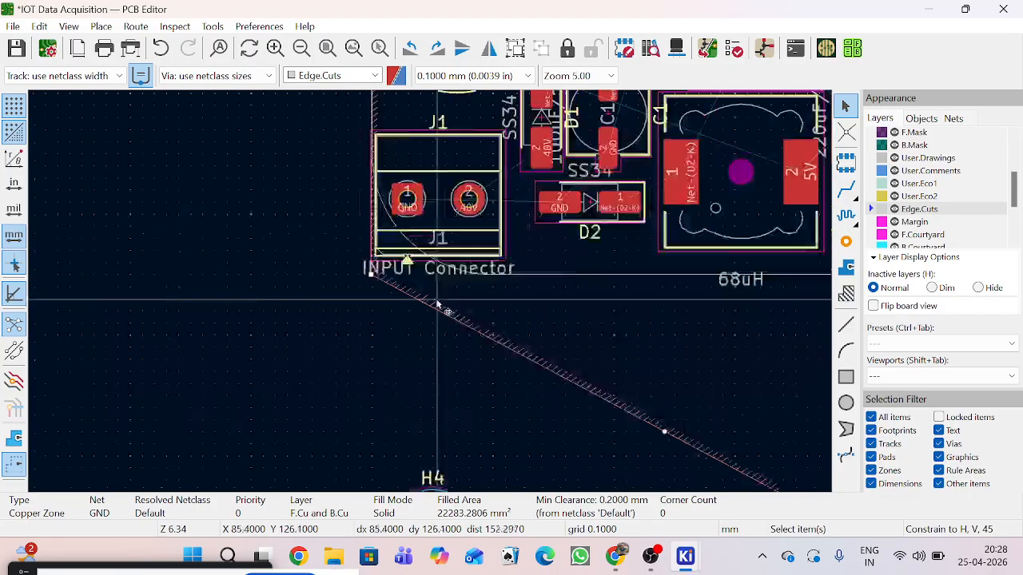
{"action": "scroll", "coordinate": [599, 389], "scroll_direction": "down", "scroll_amount": 1}
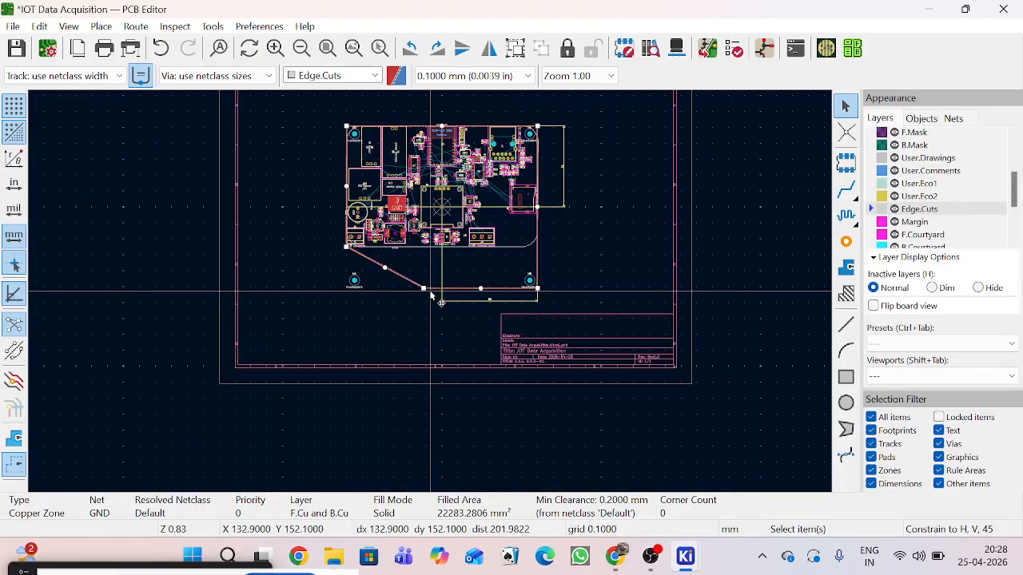
{"action": "scroll", "coordinate": [435, 296], "scroll_direction": "up", "scroll_amount": 5}
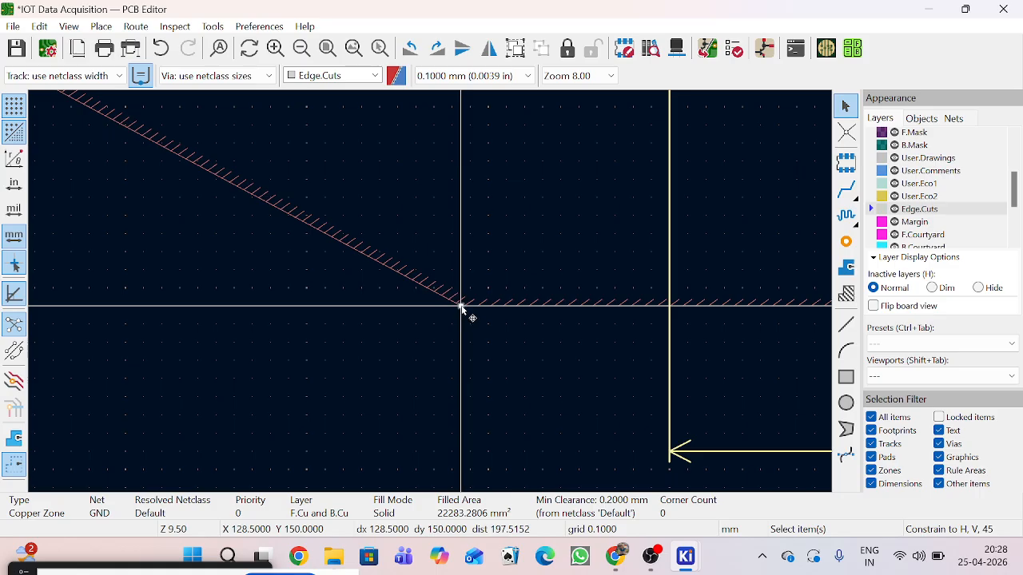
{"action": "right_click", "coordinate": [463, 311]}
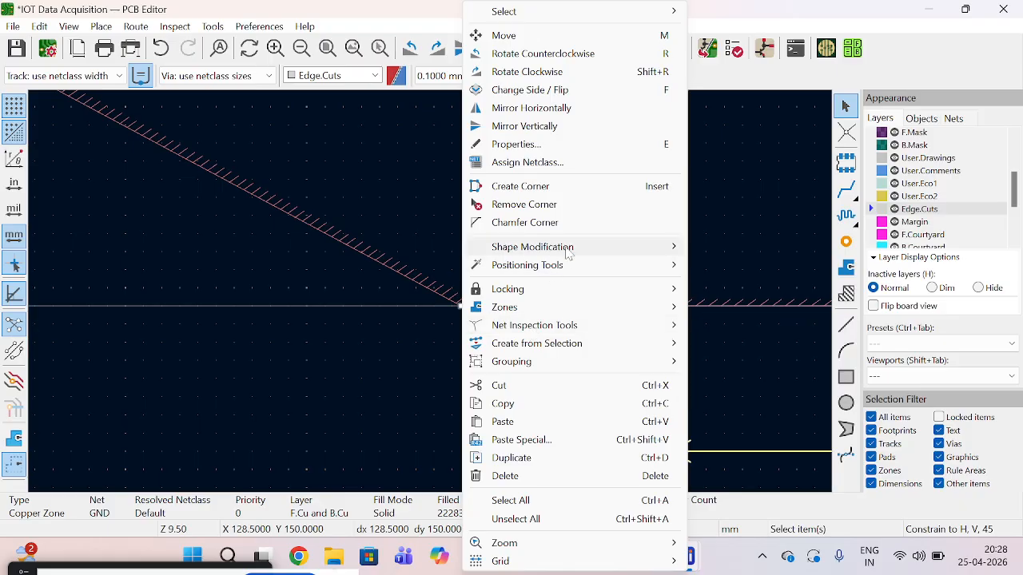
{"action": "mouse_move", "coordinate": [568, 252]}
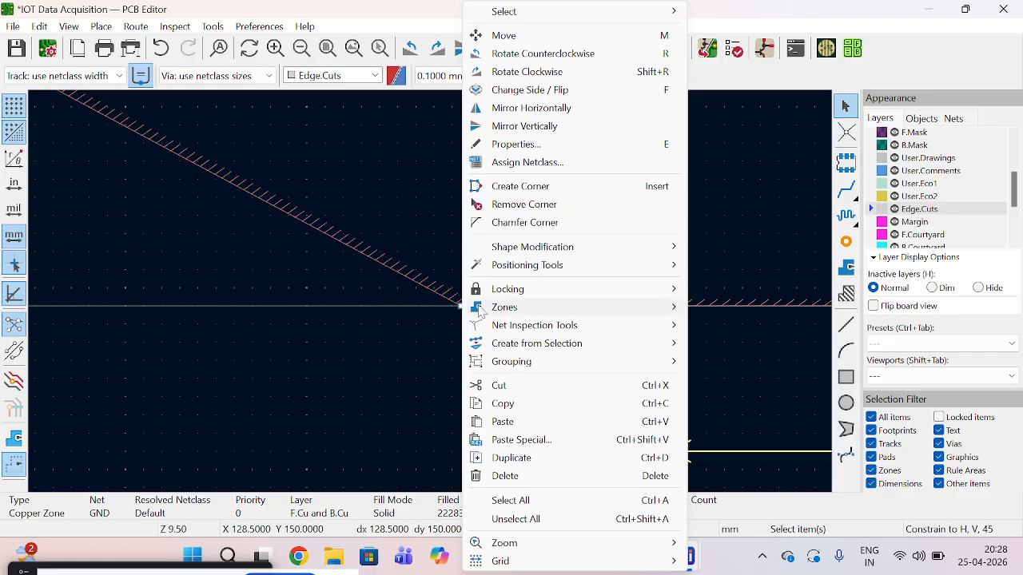
{"action": "mouse_move", "coordinate": [506, 348]}
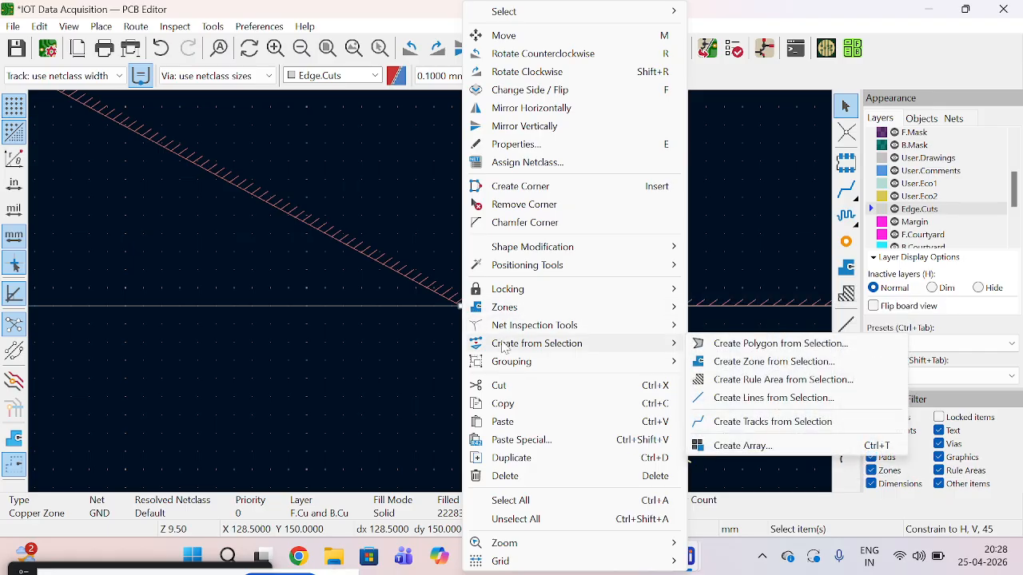
{"action": "mouse_move", "coordinate": [520, 332]}
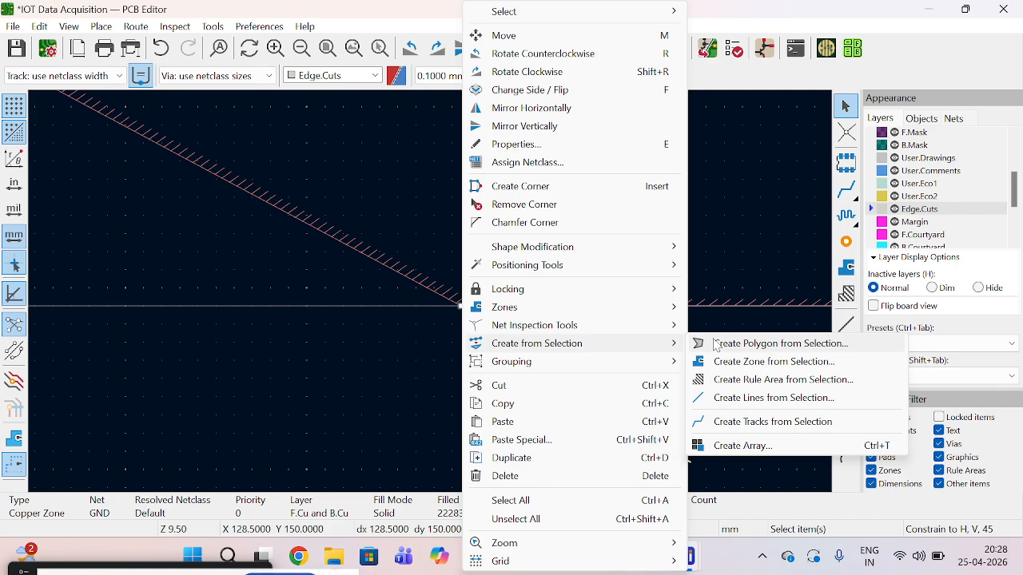
{"action": "left_click", "coordinate": [459, 310]}
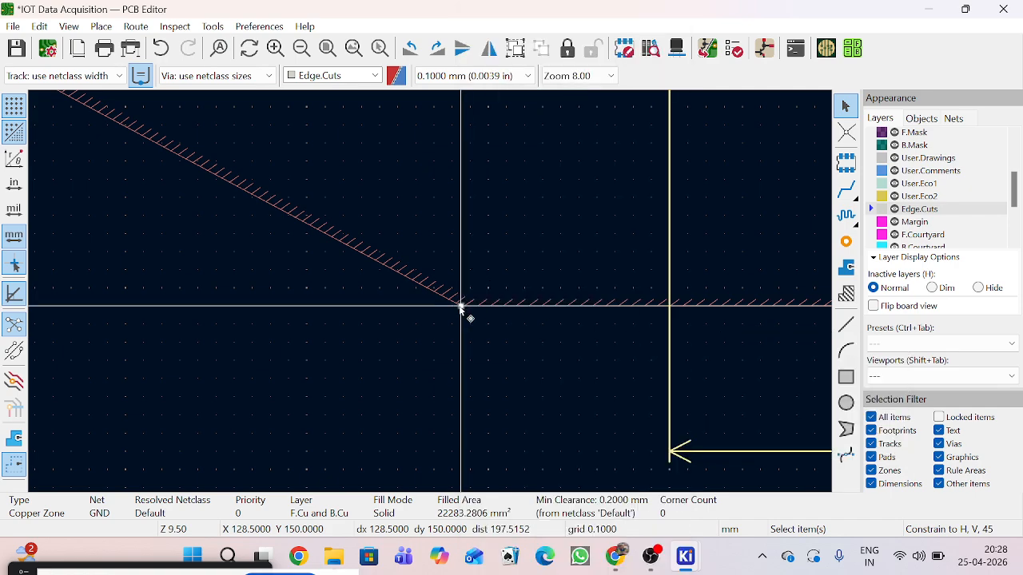
{"action": "right_click", "coordinate": [461, 310]}
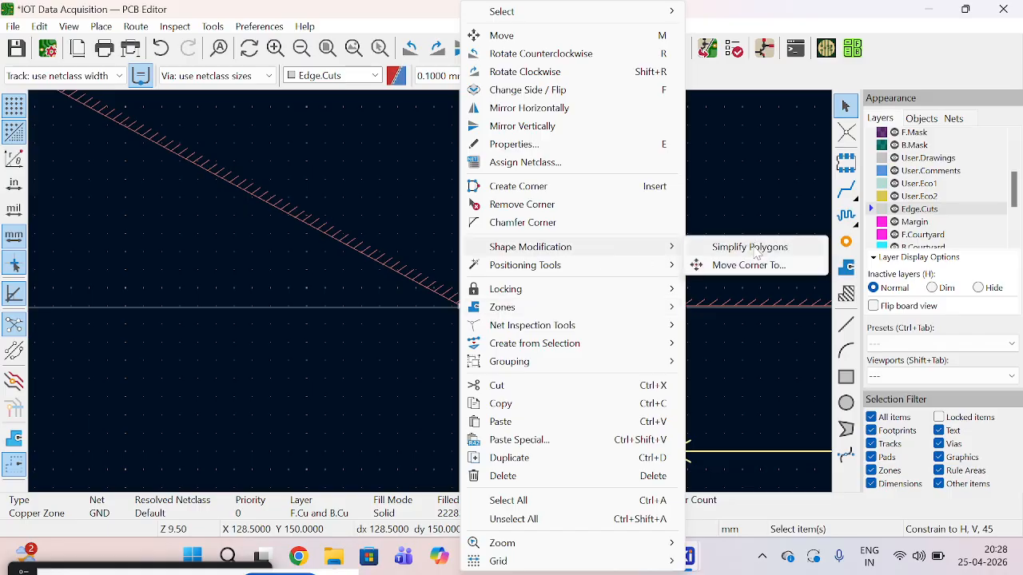
{"action": "left_click", "coordinate": [342, 193]}
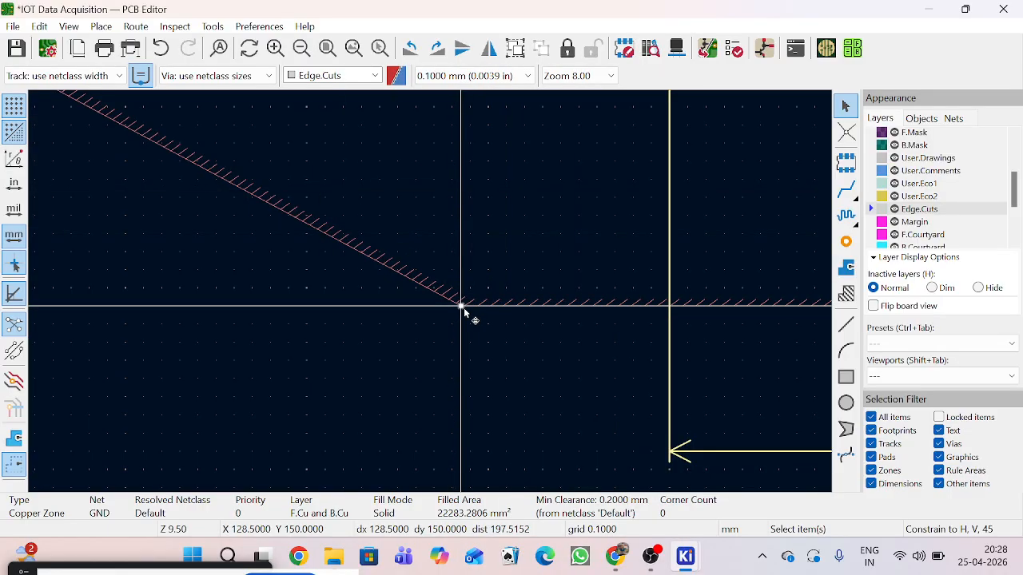
Step: Move the middle corner of the GND zone's bottom edge up onto the board's bottom edge at X 128.6, Y 124 mm
{"action": "scroll", "coordinate": [464, 308], "scroll_direction": "down", "scroll_amount": 5}
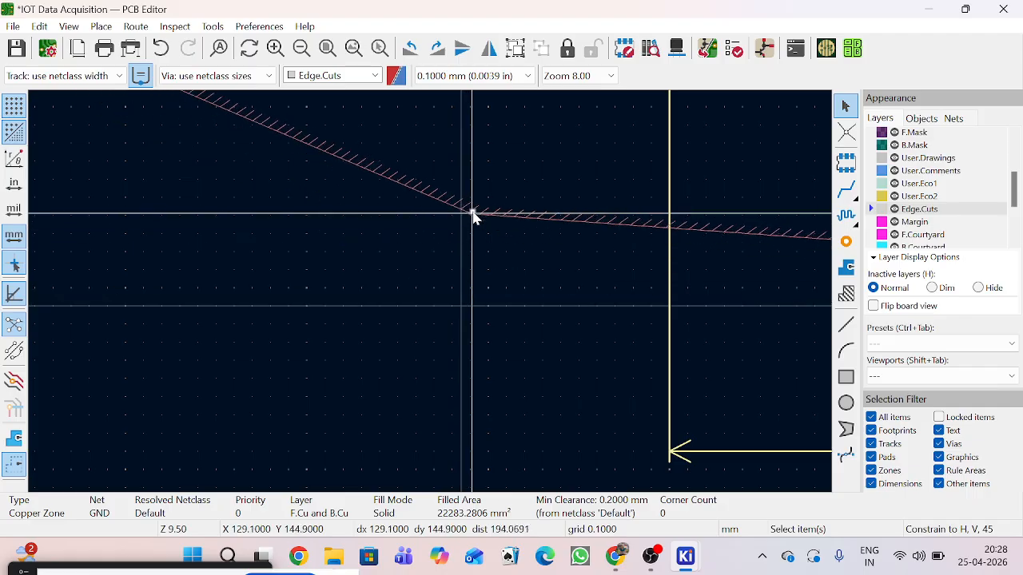
{"action": "scroll", "coordinate": [431, 297], "scroll_direction": "up", "scroll_amount": 4}
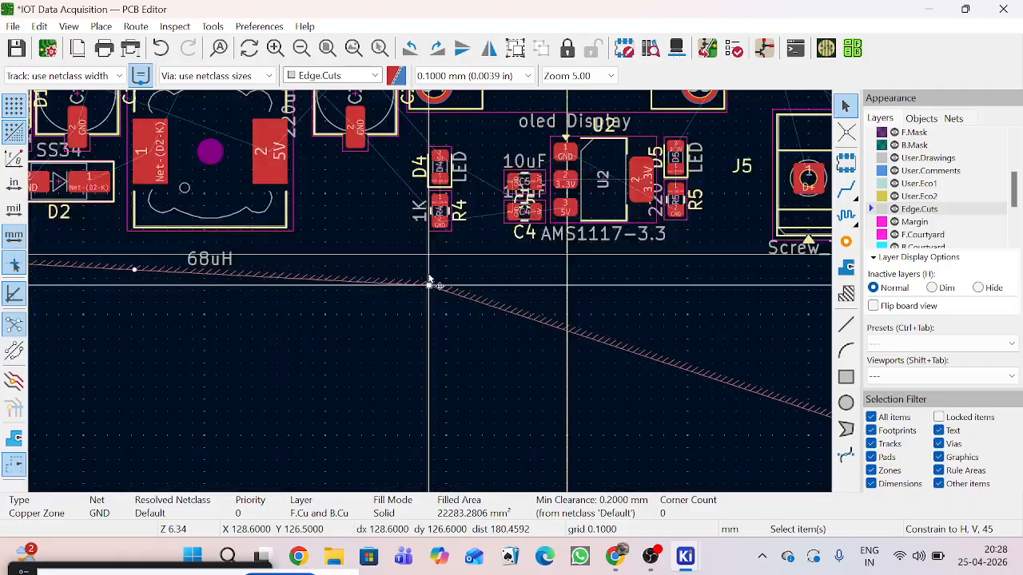
{"action": "scroll", "coordinate": [431, 297], "scroll_direction": "up", "scroll_amount": 3}
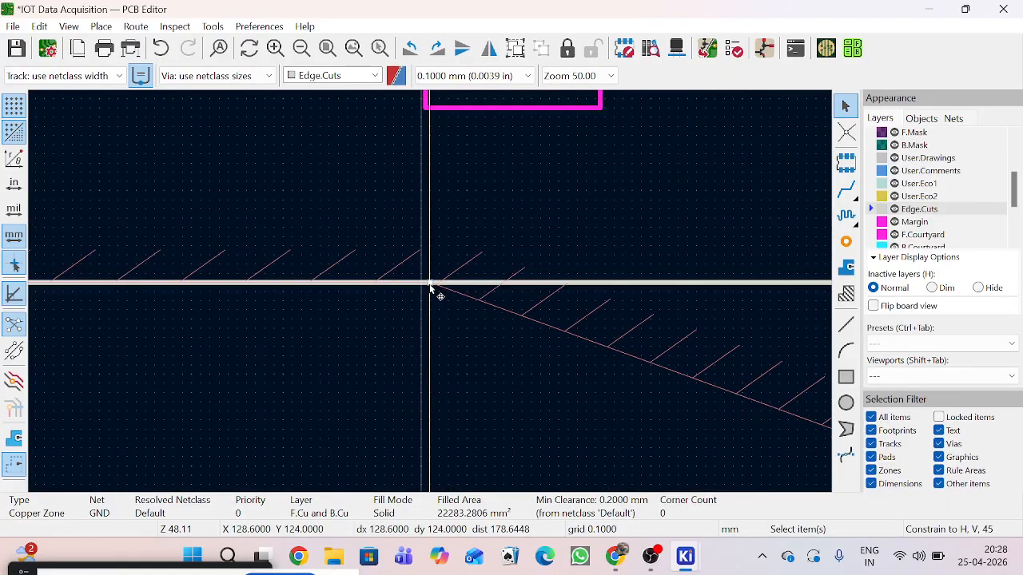
{"action": "scroll", "coordinate": [431, 297], "scroll_direction": "down", "scroll_amount": 5}
{"action": "scroll", "coordinate": [432, 297], "scroll_direction": "down", "scroll_amount": 3}
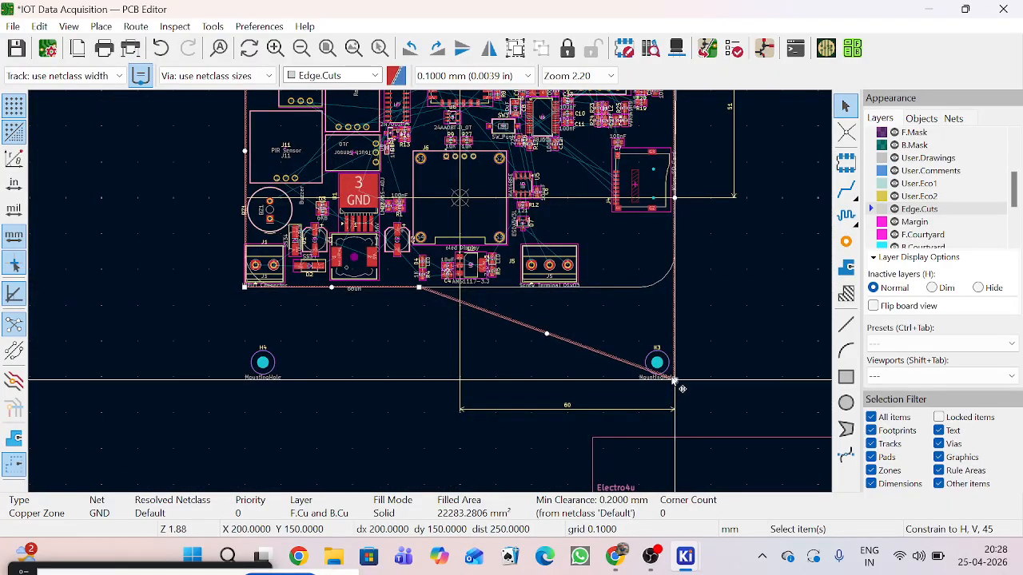
Step: Move the GND zone's bottom-right corner up to the corner of the raised board outline at about X 200, Y 124.1 mm
{"action": "scroll", "coordinate": [677, 289], "scroll_direction": "up", "scroll_amount": 8}
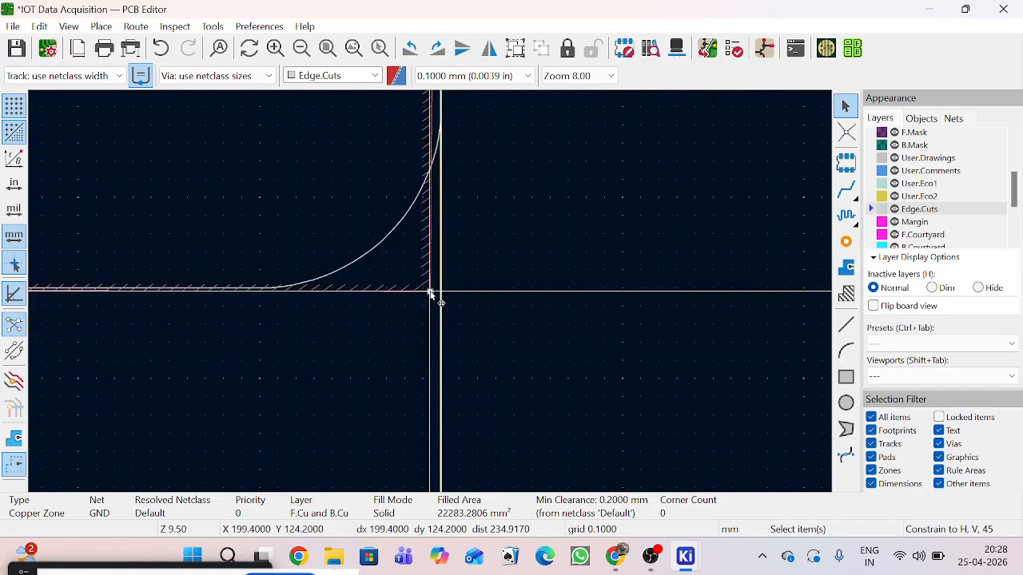
{"action": "scroll", "coordinate": [430, 296], "scroll_direction": "up", "scroll_amount": 10}
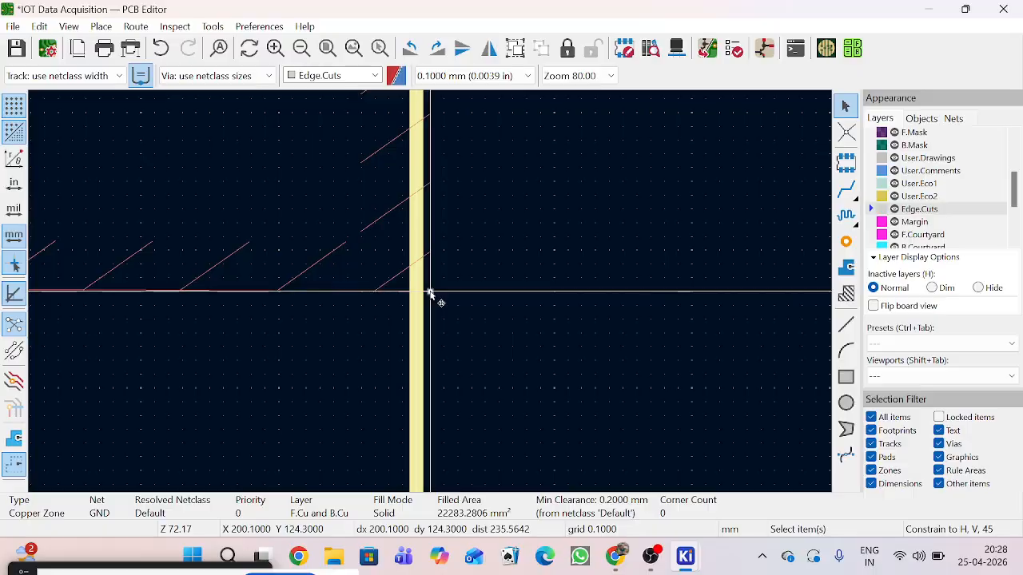
{"action": "scroll", "coordinate": [417, 292], "scroll_direction": "down", "scroll_amount": 8}
{"action": "scroll", "coordinate": [431, 296], "scroll_direction": "down", "scroll_amount": 10}
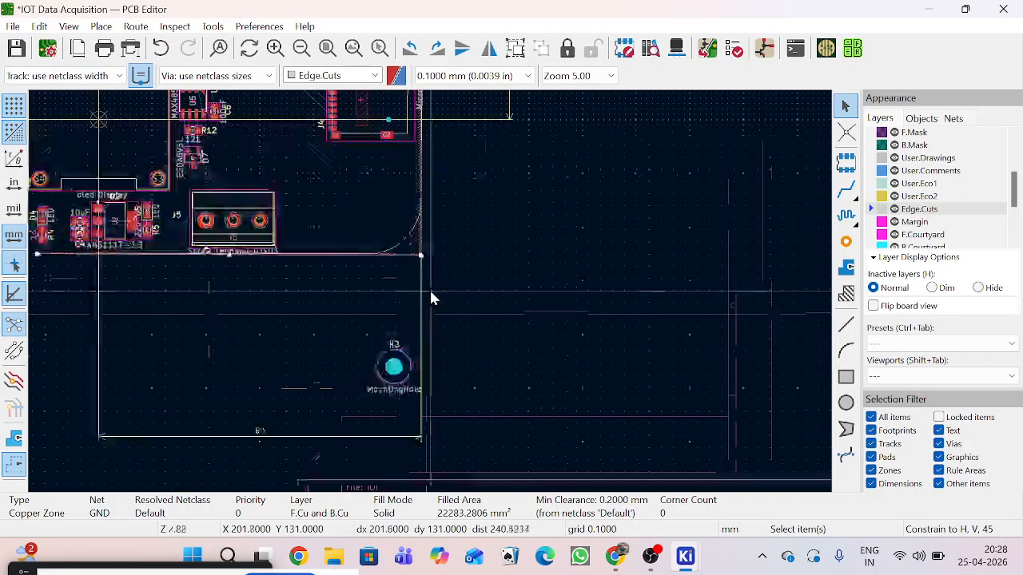
{"action": "scroll", "coordinate": [430, 287], "scroll_direction": "up", "scroll_amount": 5}
{"action": "scroll", "coordinate": [429, 288], "scroll_direction": "down", "scroll_amount": 3}
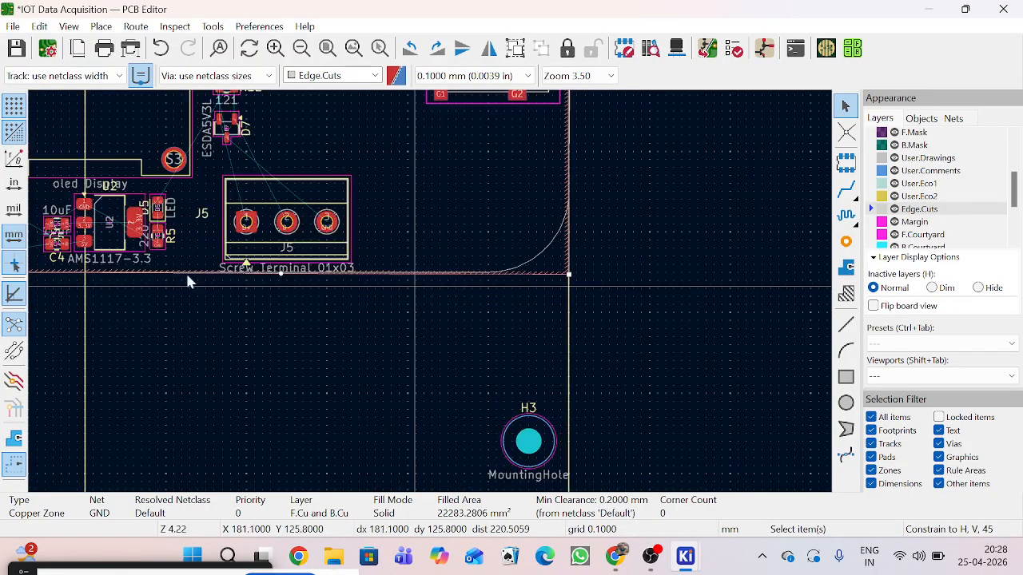
{"action": "scroll", "coordinate": [436, 283], "scroll_direction": "up", "scroll_amount": 14}
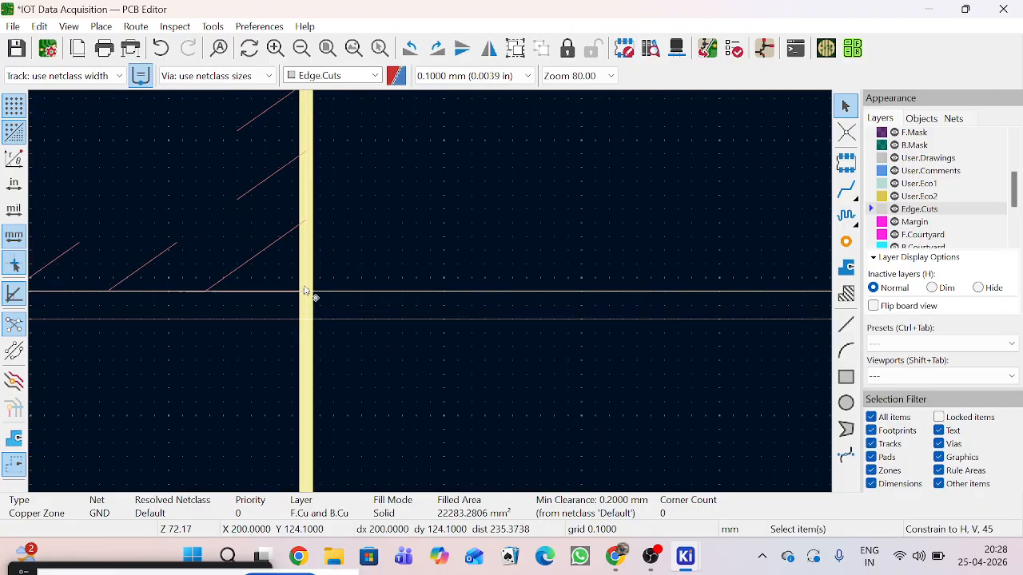
{"action": "scroll", "coordinate": [431, 296], "scroll_direction": "down", "scroll_amount": 15}
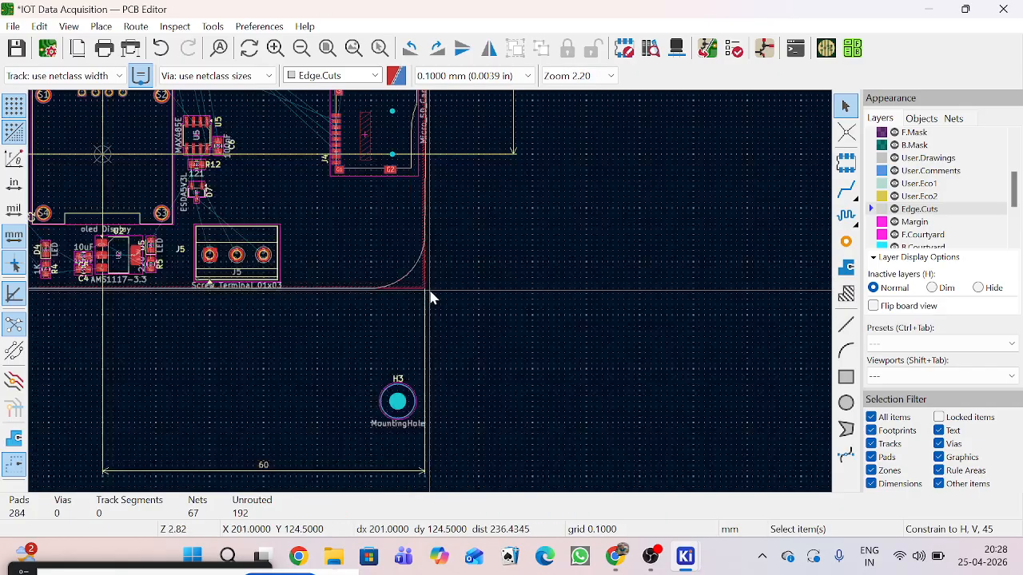
Step: Examine the GND zone's bottom edge against the raised board outline and the components along it
{"action": "scroll", "coordinate": [424, 299], "scroll_direction": "down", "scroll_amount": 2}
{"action": "scroll", "coordinate": [413, 311], "scroll_direction": "up", "scroll_amount": 5}
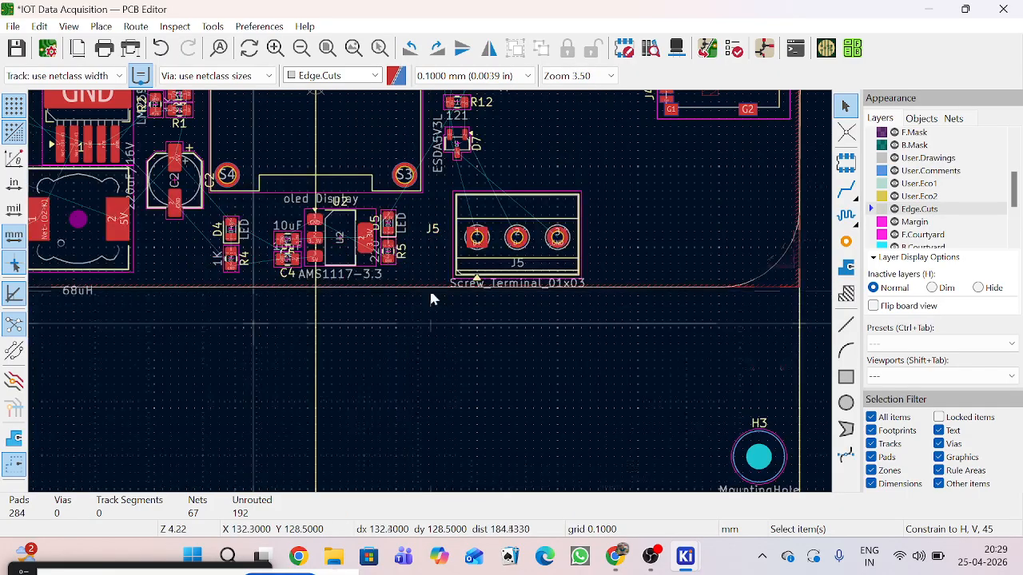
{"action": "scroll", "coordinate": [429, 296], "scroll_direction": "down", "scroll_amount": 5}
{"action": "scroll", "coordinate": [431, 298], "scroll_direction": "up", "scroll_amount": 8}
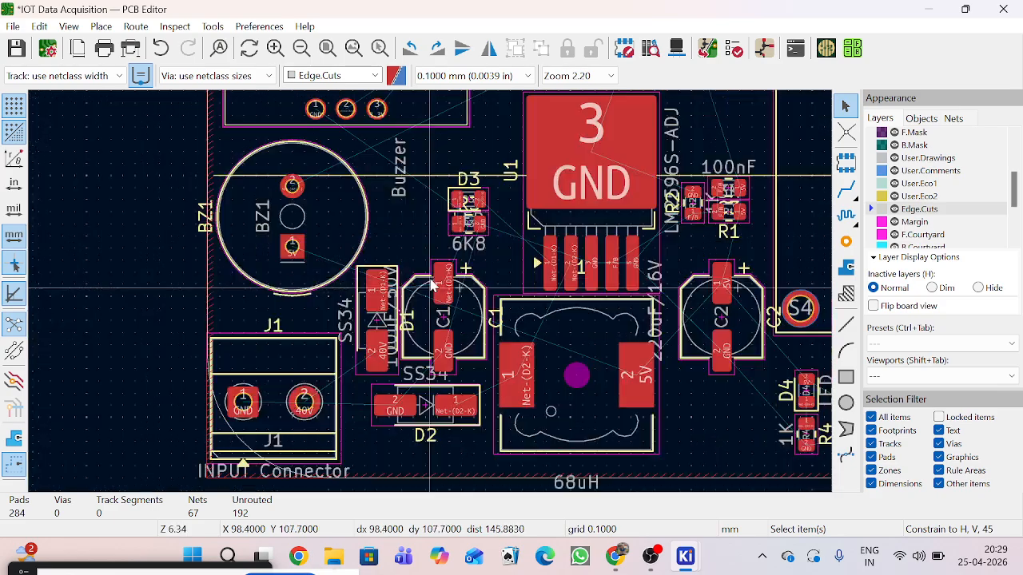
{"action": "scroll", "coordinate": [432, 389], "scroll_direction": "down", "scroll_amount": 6}
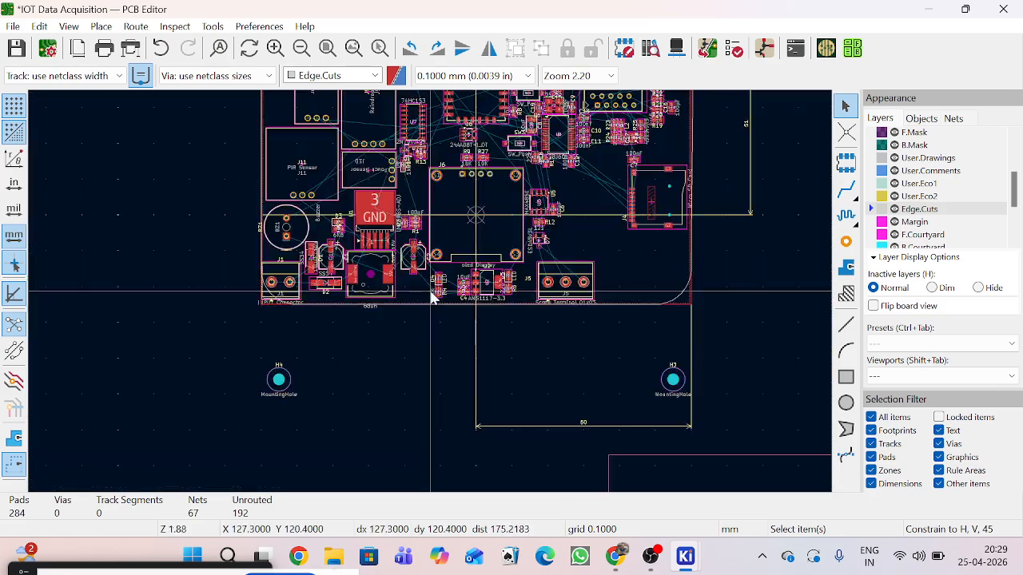
{"action": "scroll", "coordinate": [431, 296], "scroll_direction": "up", "scroll_amount": 2}
{"action": "scroll", "coordinate": [431, 297], "scroll_direction": "down", "scroll_amount": 5}
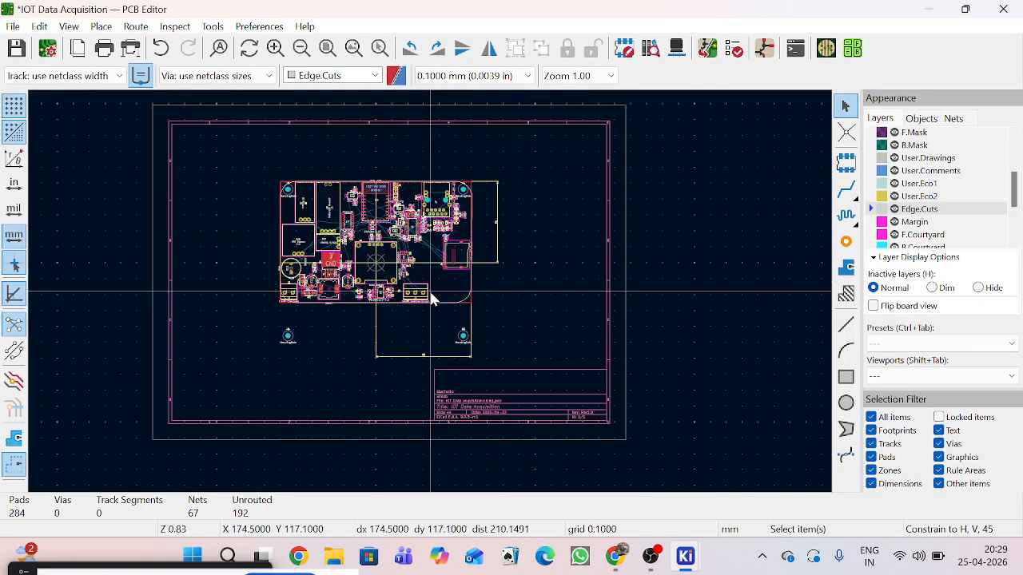
{"action": "scroll", "coordinate": [486, 294], "scroll_direction": "up", "scroll_amount": 4}
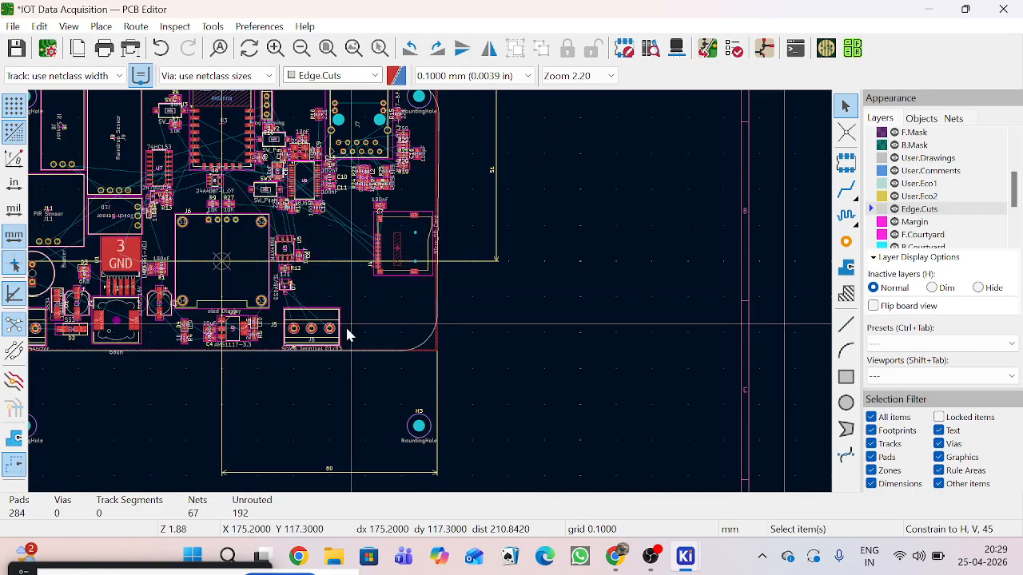
{"action": "scroll", "coordinate": [350, 336], "scroll_direction": "down", "scroll_amount": 2}
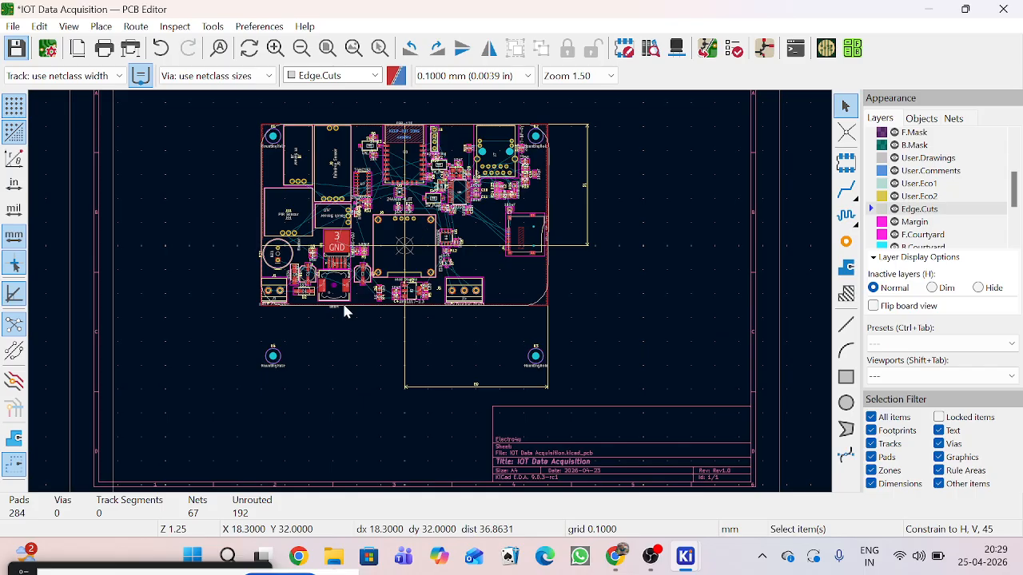
Step: Save the board file
{"action": "key", "text": "ctrl+s"}
{"action": "scroll", "coordinate": [418, 290], "scroll_direction": "up", "scroll_amount": 4}
{"action": "scroll", "coordinate": [429, 297], "scroll_direction": "down", "scroll_amount": 7}
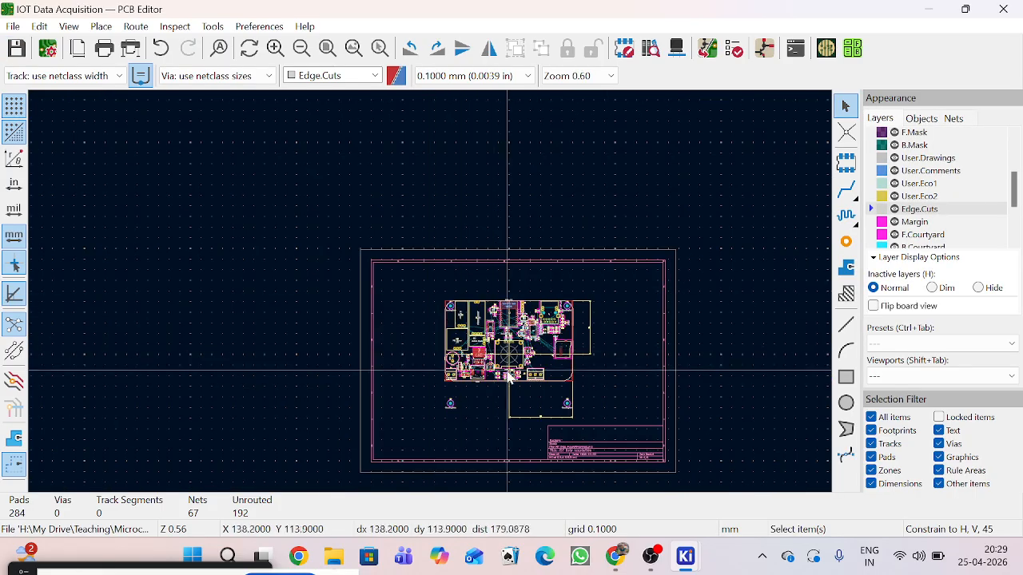
{"action": "scroll", "coordinate": [509, 371], "scroll_direction": "up", "scroll_amount": 3}
{"action": "scroll", "coordinate": [406, 311], "scroll_direction": "up", "scroll_amount": 2}
{"action": "left_click", "coordinate": [91, 307]}
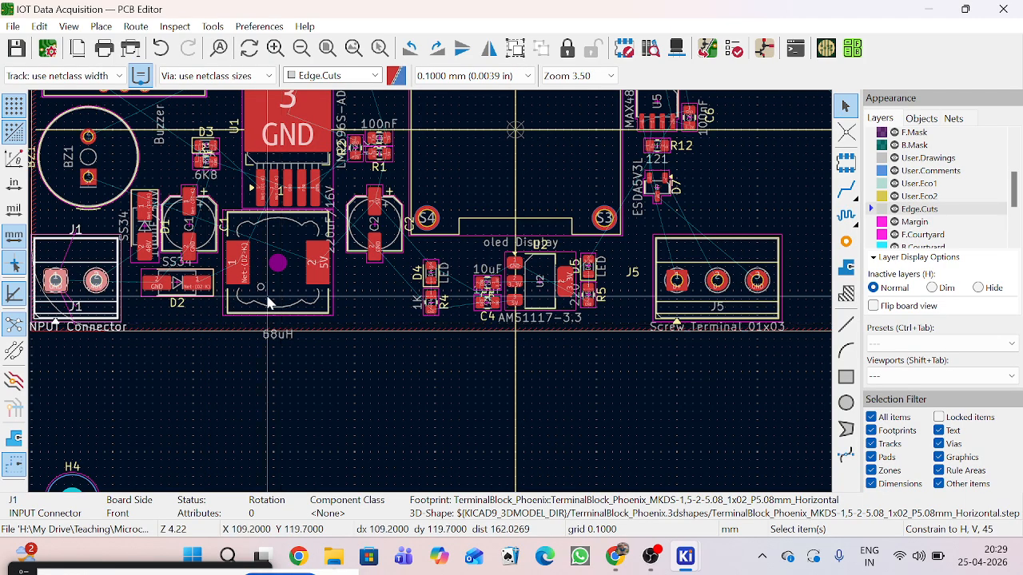
{"action": "scroll", "coordinate": [268, 304], "scroll_direction": "down", "scroll_amount": 2}
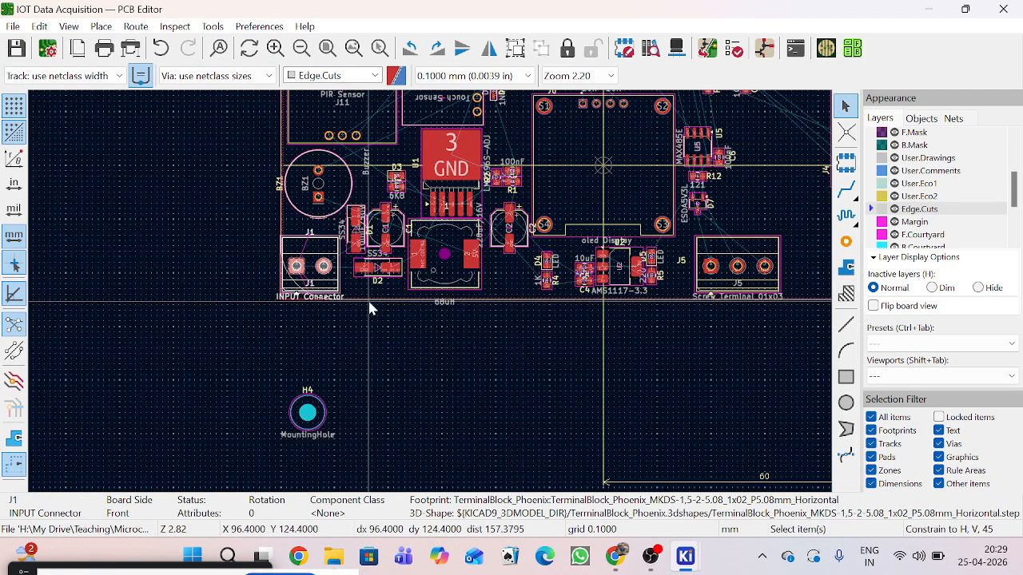
Step: Move mounting holes H4 and H3 together by exactly X 0, Y -26 mm onto the shortened board
{"action": "scroll", "coordinate": [441, 308], "scroll_direction": "down", "scroll_amount": 2}
{"action": "scroll", "coordinate": [448, 286], "scroll_direction": "up", "scroll_amount": 2}
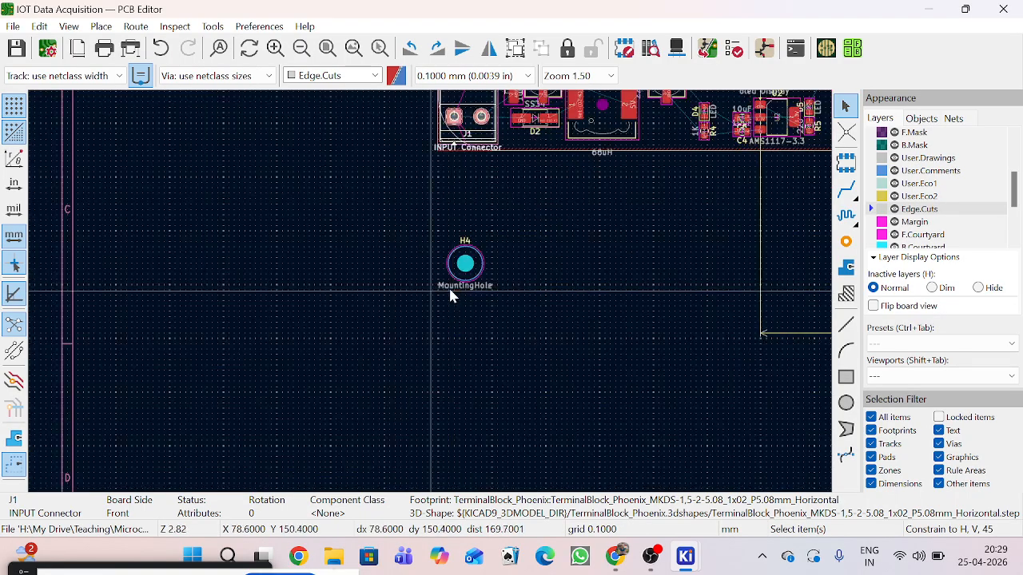
{"action": "left_click", "coordinate": [472, 275]}
{"action": "scroll", "coordinate": [492, 284], "scroll_direction": "down", "scroll_amount": 3}
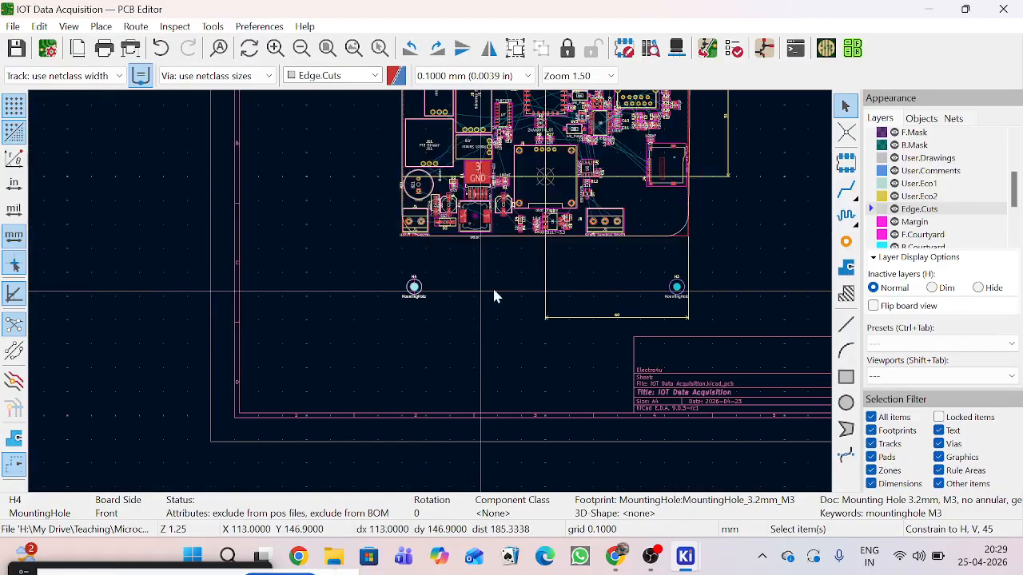
{"action": "scroll", "coordinate": [676, 286], "scroll_direction": "up", "scroll_amount": 5}
{"action": "left_click", "coordinate": [452, 305], "text": "shift"}
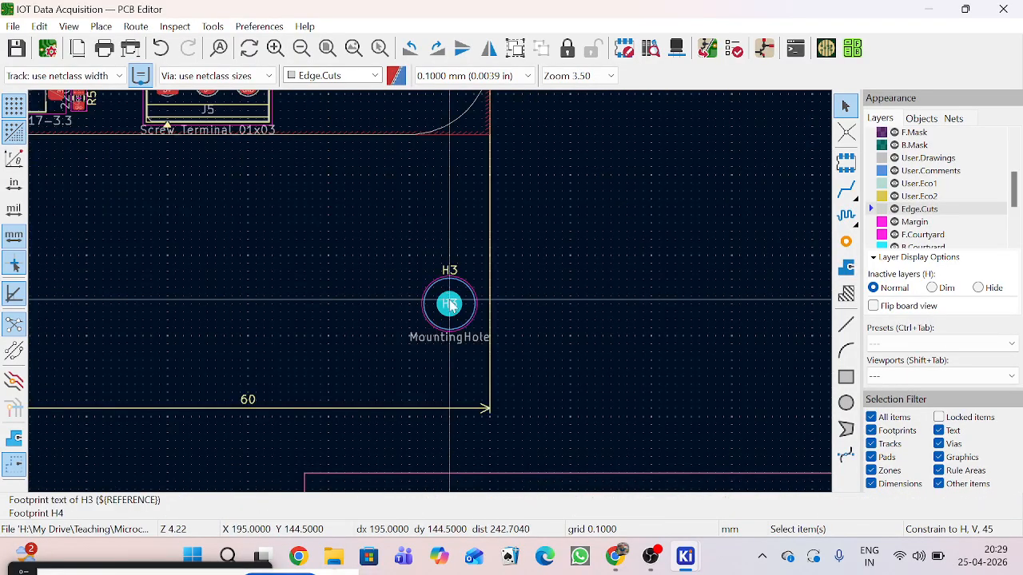
{"action": "scroll", "coordinate": [433, 297], "scroll_direction": "down", "scroll_amount": 2}
{"action": "scroll", "coordinate": [424, 280], "scroll_direction": "up", "scroll_amount": 2}
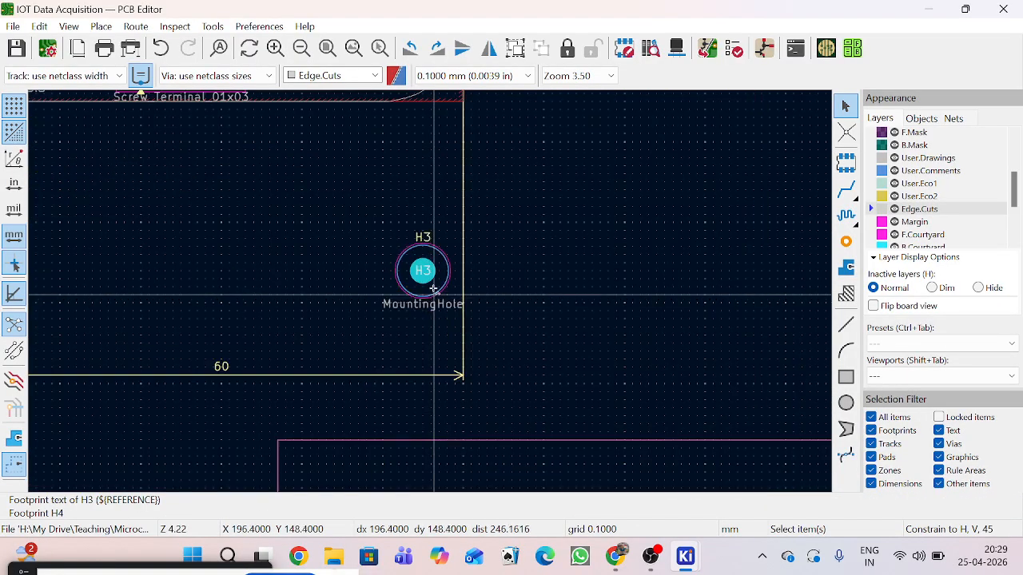
{"action": "left_click", "coordinate": [435, 291], "text": "shift"}
{"action": "right_click", "coordinate": [433, 289]}
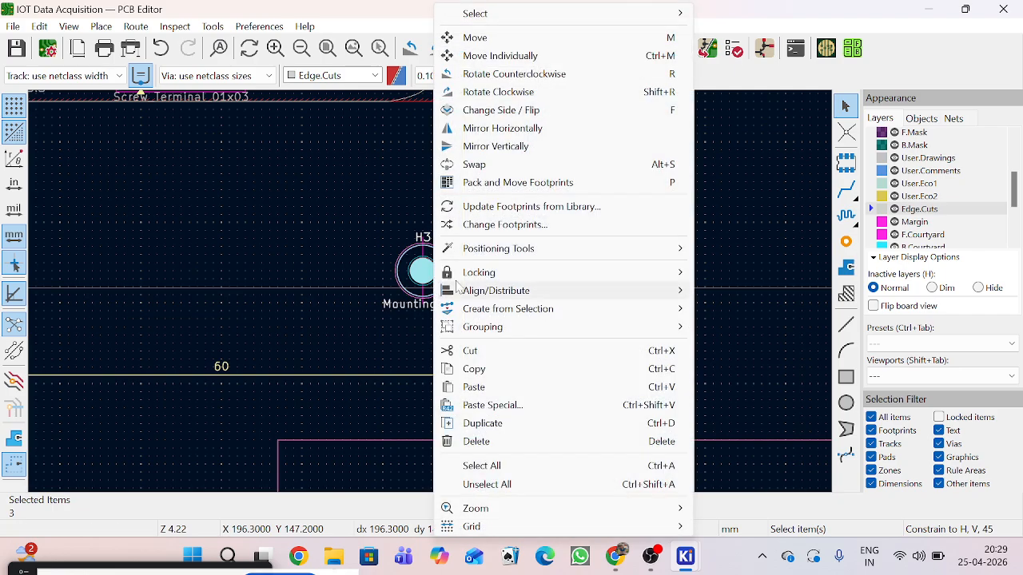
{"action": "mouse_move", "coordinate": [683, 253]}
{"action": "left_click", "coordinate": [811, 250]}
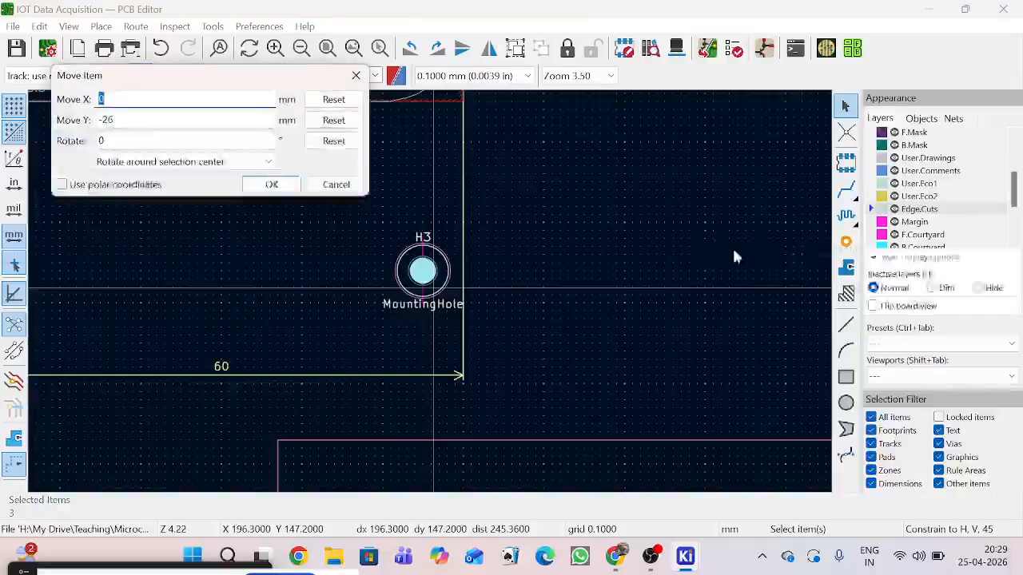
{"action": "left_click", "coordinate": [272, 185]}
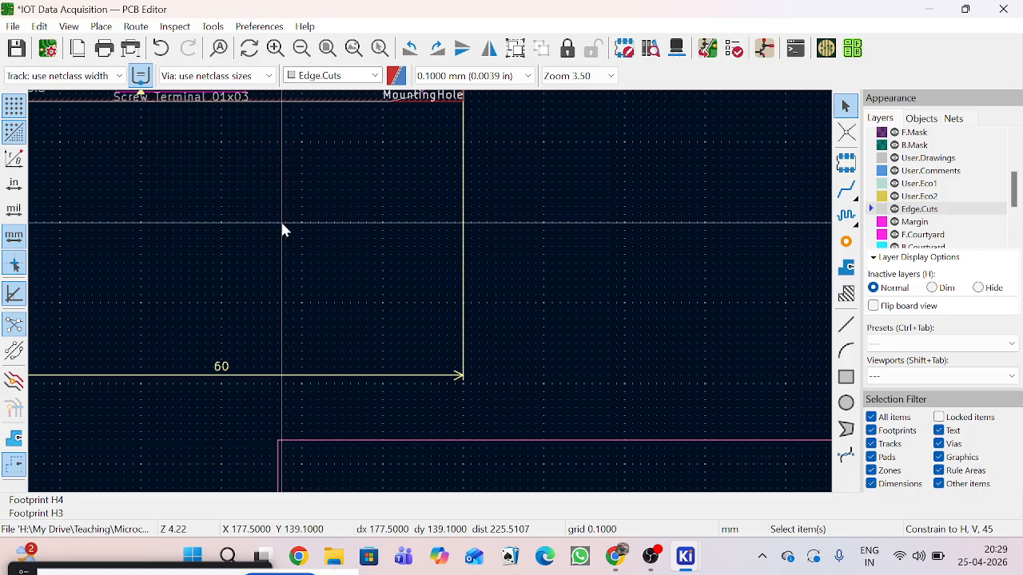
Step: Check the positions of mounting holes H4 and H3 against the board corners and neighbouring components
{"action": "scroll", "coordinate": [281, 230], "scroll_direction": "down", "scroll_amount": 3}
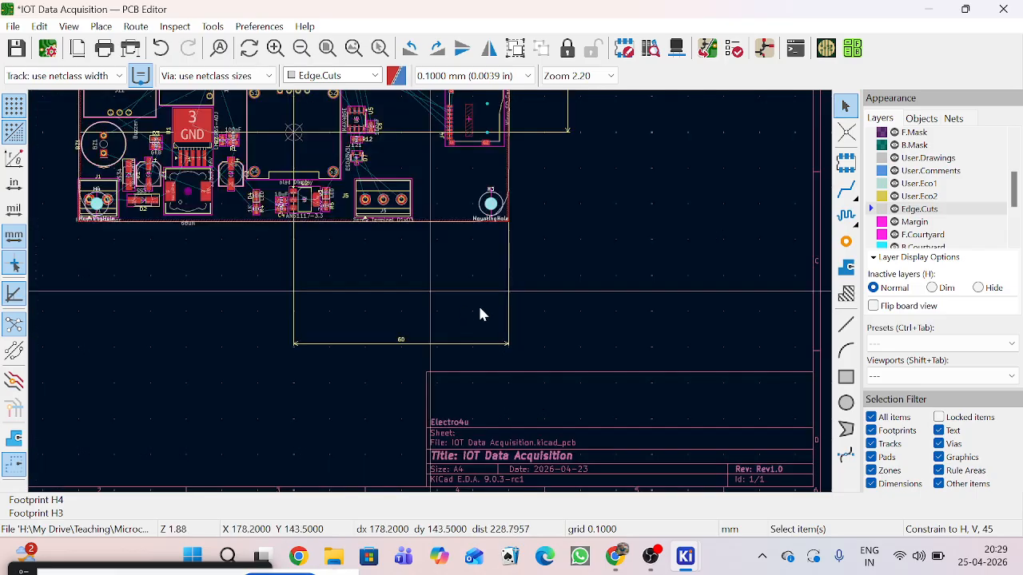
{"action": "scroll", "coordinate": [365, 244], "scroll_direction": "down", "scroll_amount": 1}
{"action": "scroll", "coordinate": [438, 280], "scroll_direction": "up", "scroll_amount": 1}
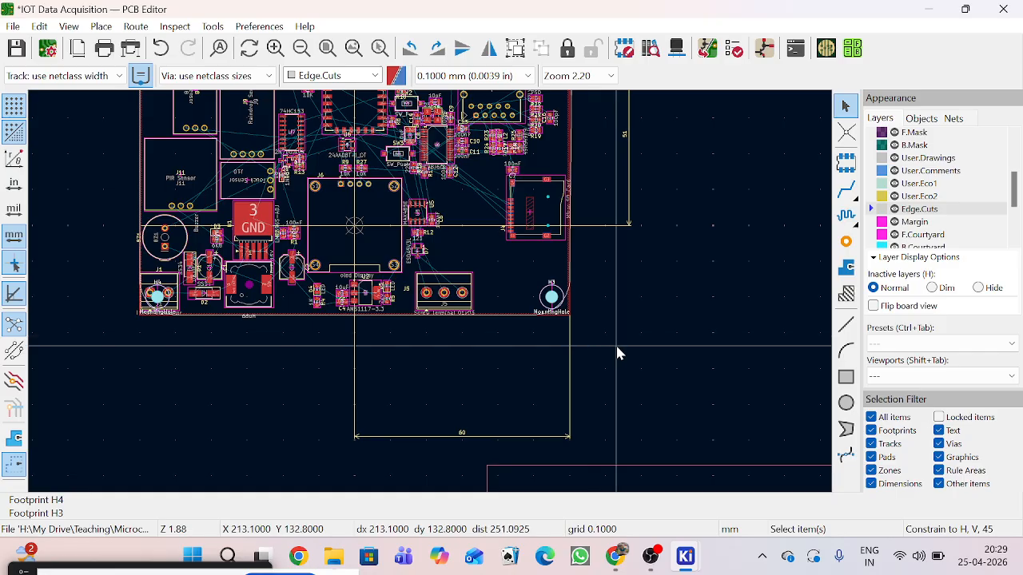
{"action": "scroll", "coordinate": [260, 314], "scroll_direction": "up", "scroll_amount": 2}
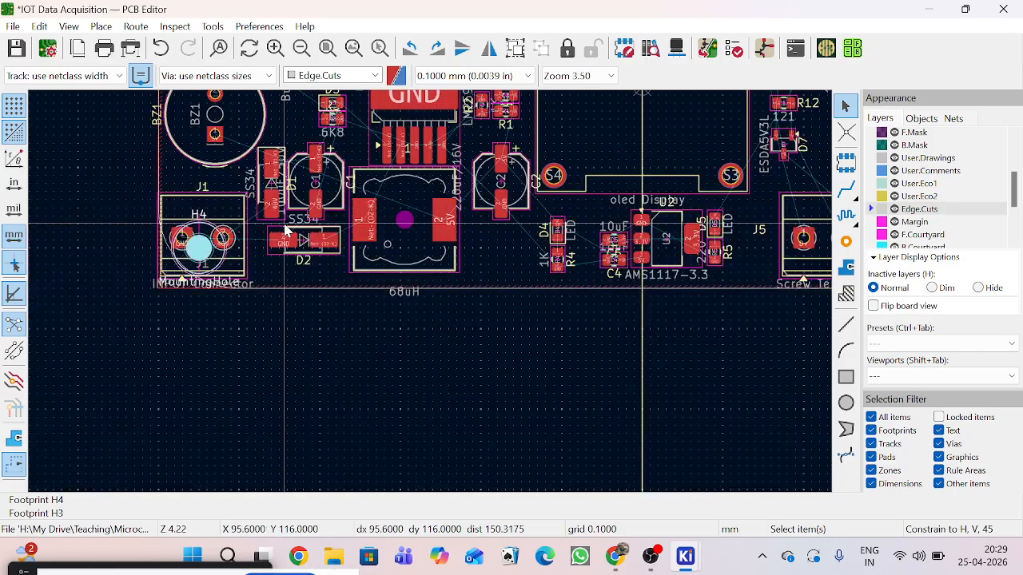
{"action": "scroll", "coordinate": [431, 290], "scroll_direction": "down", "scroll_amount": 2}
{"action": "scroll", "coordinate": [428, 287], "scroll_direction": "down", "scroll_amount": 3}
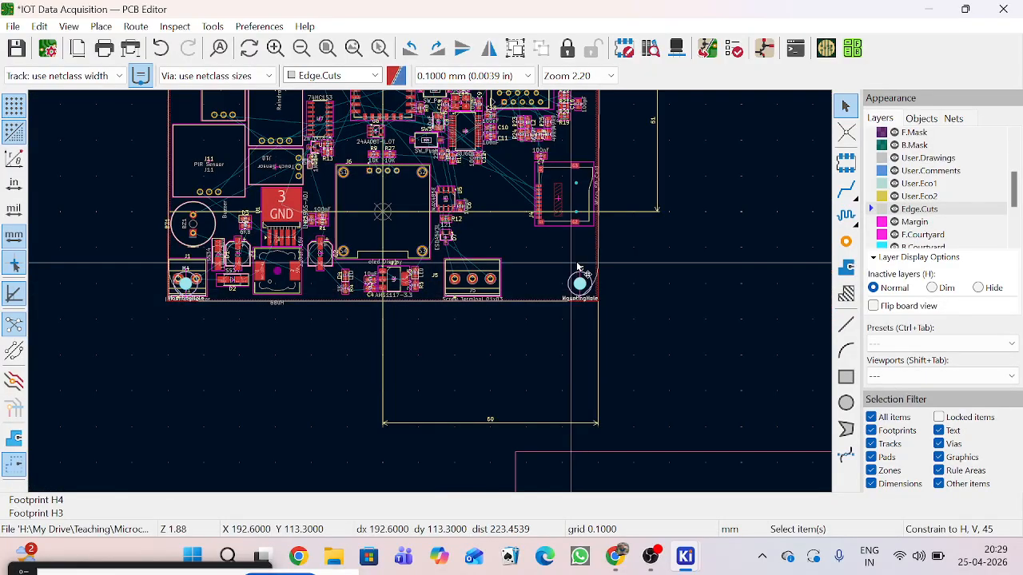
{"action": "scroll", "coordinate": [579, 268], "scroll_direction": "up", "scroll_amount": 2}
{"action": "scroll", "coordinate": [434, 316], "scroll_direction": "down", "scroll_amount": 3}
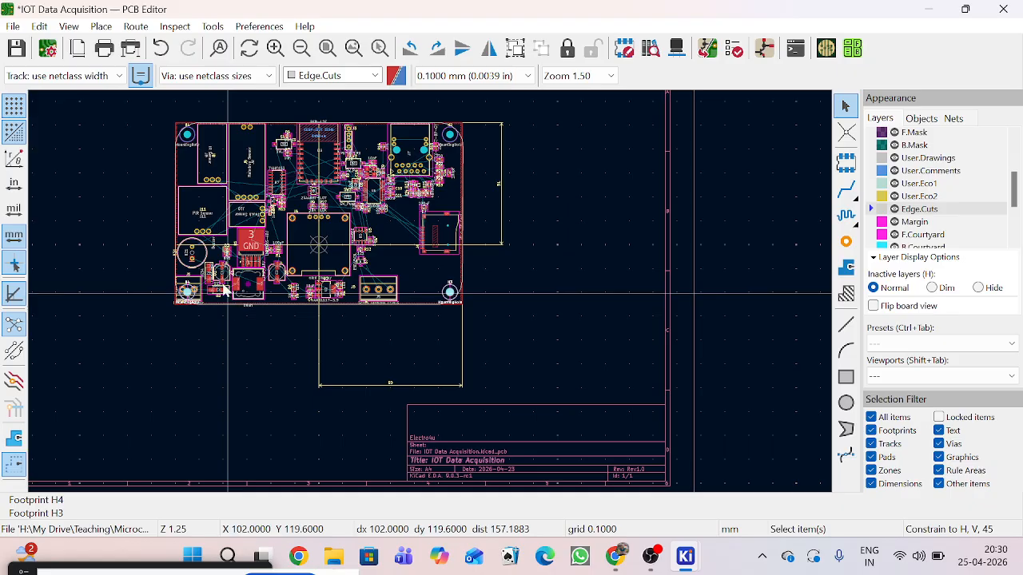
{"action": "scroll", "coordinate": [245, 328], "scroll_direction": "up", "scroll_amount": 3}
{"action": "scroll", "coordinate": [431, 315], "scroll_direction": "down", "scroll_amount": 2}
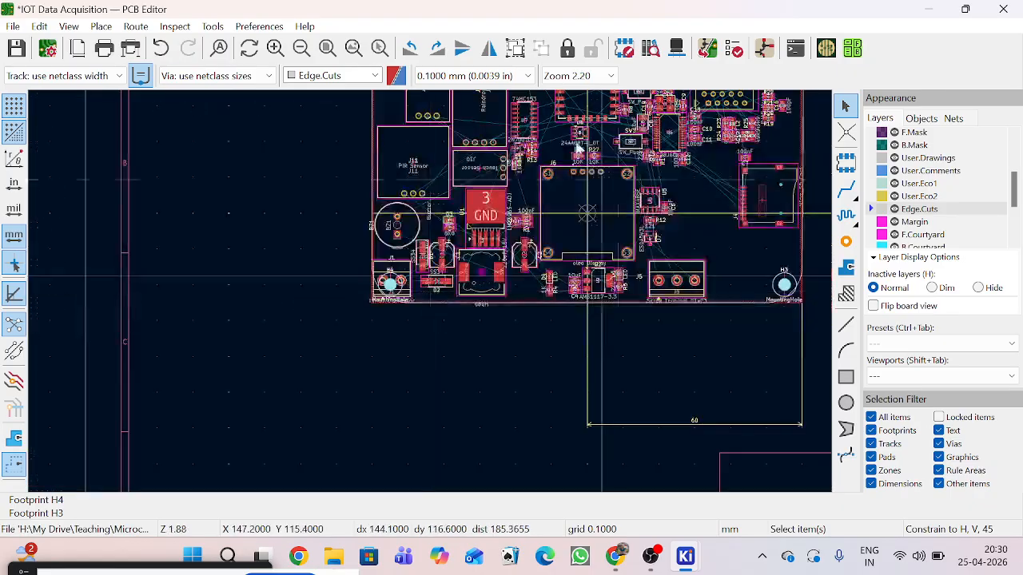
{"action": "scroll", "coordinate": [579, 146], "scroll_direction": "down", "scroll_amount": 2}
{"action": "scroll", "coordinate": [425, 290], "scroll_direction": "up", "scroll_amount": 3}
{"action": "scroll", "coordinate": [443, 415], "scroll_direction": "down", "scroll_amount": 2}
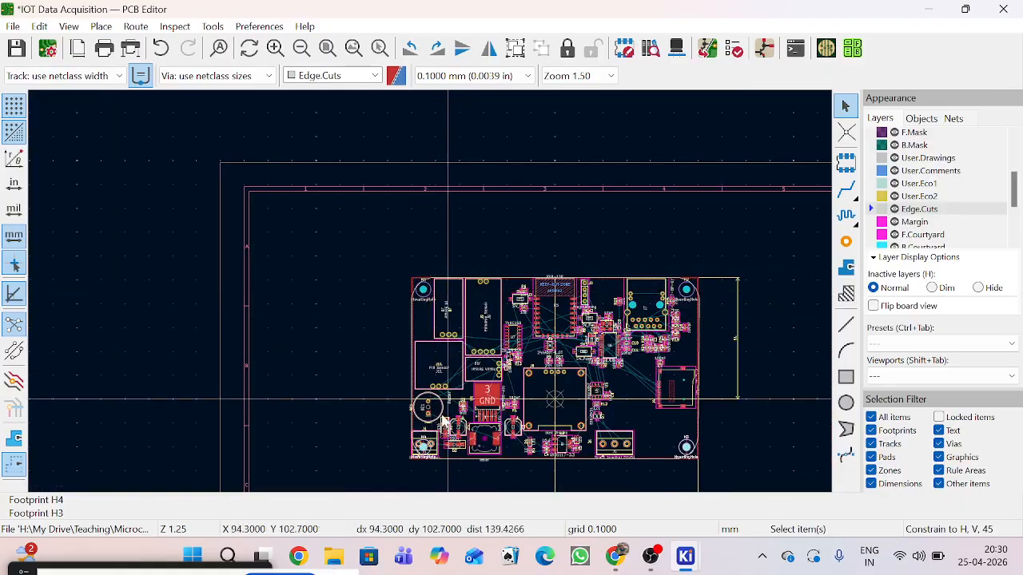
{"action": "scroll", "coordinate": [444, 419], "scroll_direction": "up", "scroll_amount": 3}
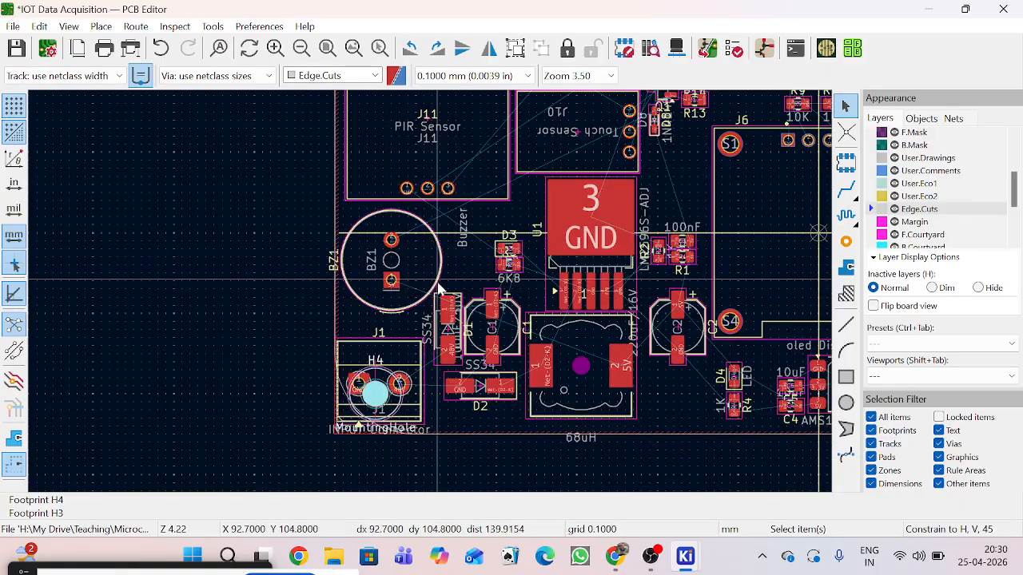
{"action": "scroll", "coordinate": [438, 289], "scroll_direction": "down", "scroll_amount": 2}
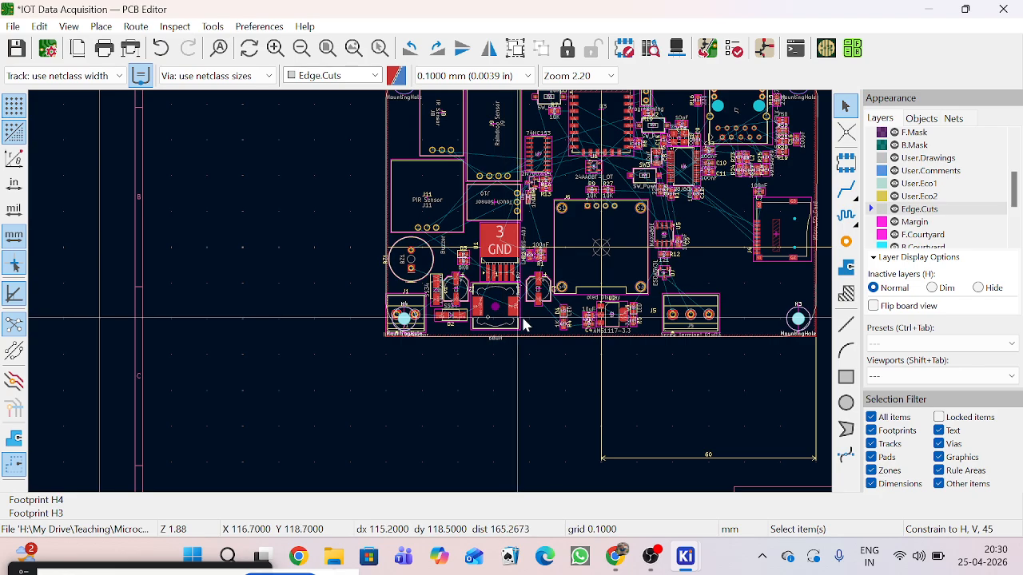
{"action": "scroll", "coordinate": [496, 338], "scroll_direction": "up", "scroll_amount": 1}
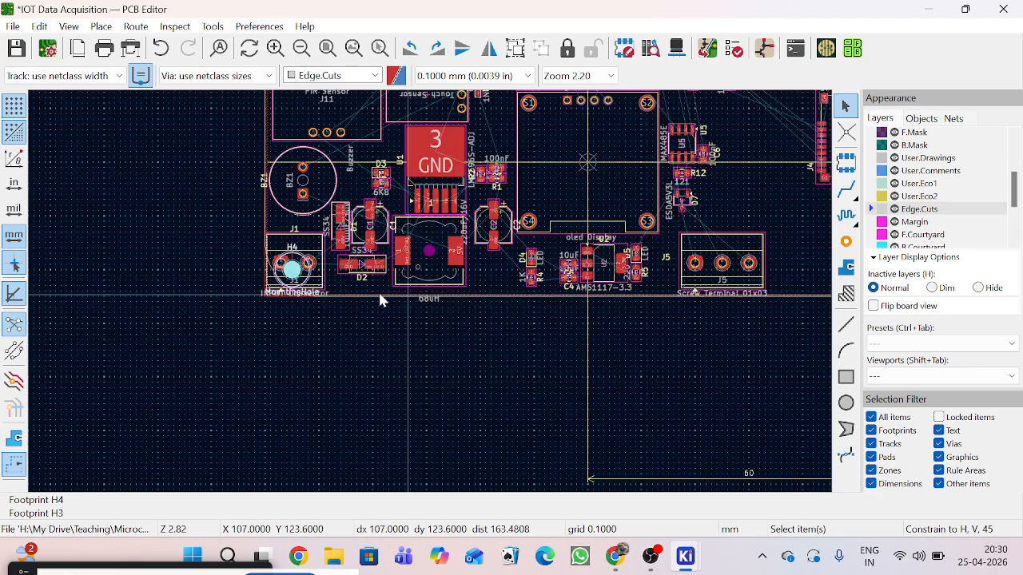
Step: Move input connector J1 off mounting hole H4 into the empty area below the board's bottom edge
{"action": "left_click", "coordinate": [317, 253]}
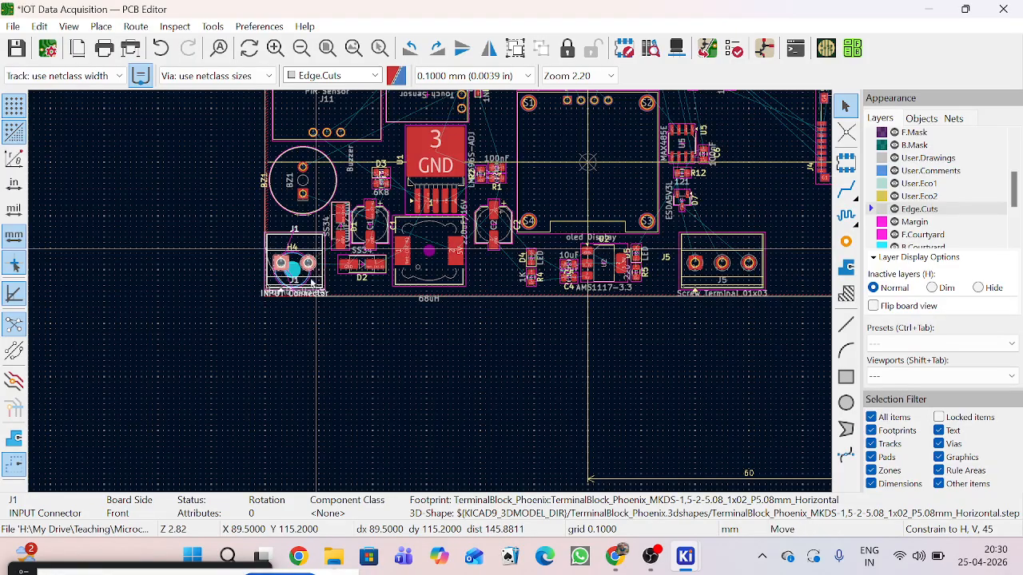
{"action": "left_click_drag", "start_coordinate": [317, 252], "coordinate": [422, 374]}
{"action": "left_click", "coordinate": [421, 376]}
{"action": "scroll", "coordinate": [446, 346], "scroll_direction": "down", "scroll_amount": 3}
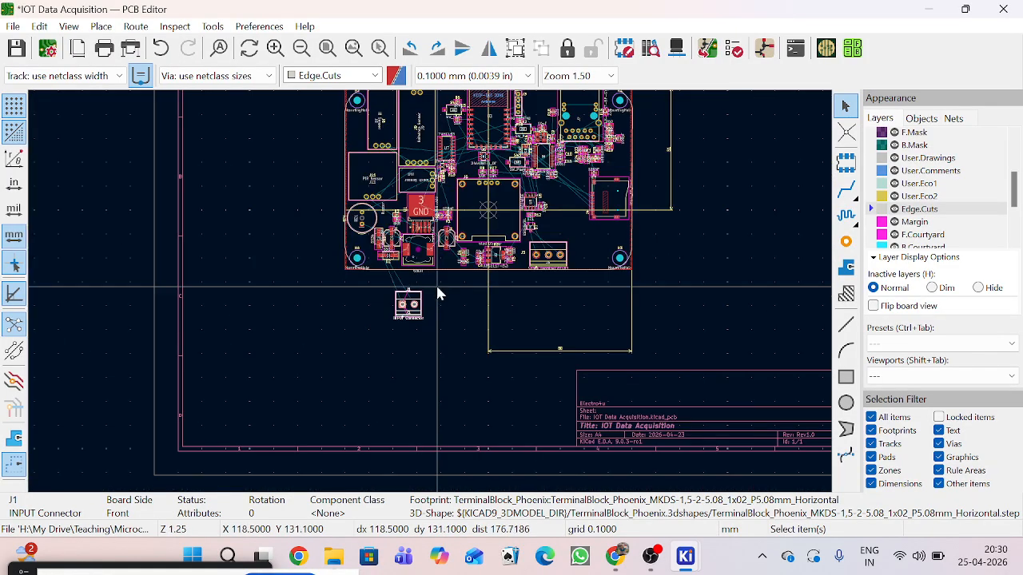
{"action": "scroll", "coordinate": [437, 288], "scroll_direction": "up", "scroll_amount": 3}
{"action": "scroll", "coordinate": [432, 294], "scroll_direction": "up", "scroll_amount": 3}
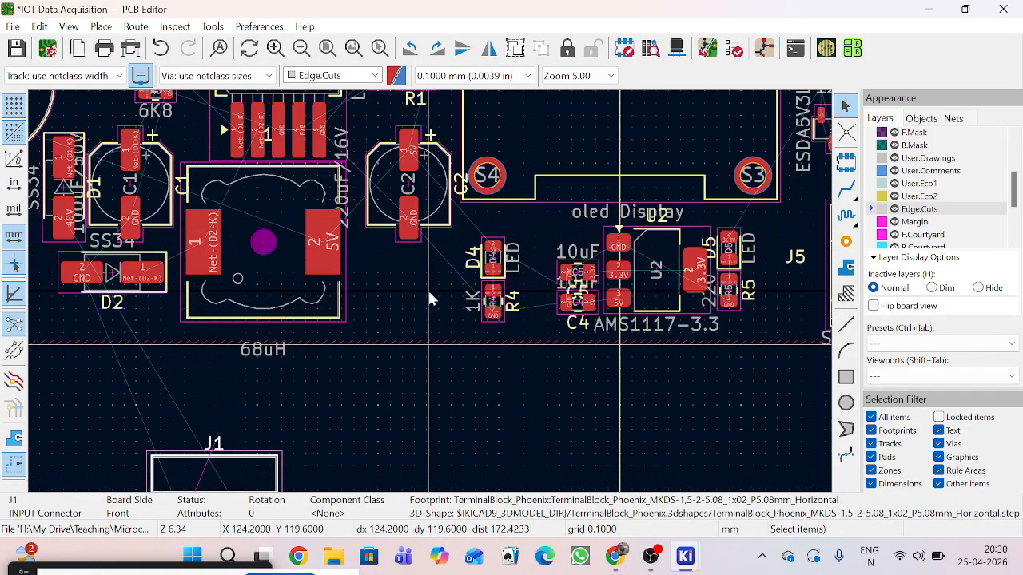
Step: Move LED D4 and resistor R4 together from below the OLED display to the gap beside regulator U1, above R2
{"action": "scroll", "coordinate": [430, 289], "scroll_direction": "down", "scroll_amount": 2}
{"action": "scroll", "coordinate": [431, 295], "scroll_direction": "up", "scroll_amount": 2}
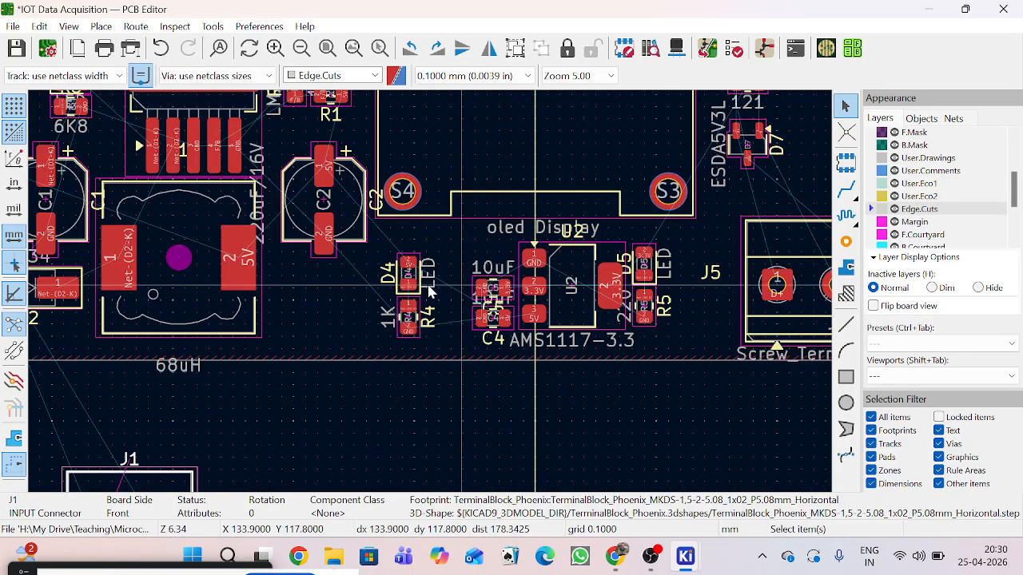
{"action": "scroll", "coordinate": [383, 240], "scroll_direction": "up", "scroll_amount": 4}
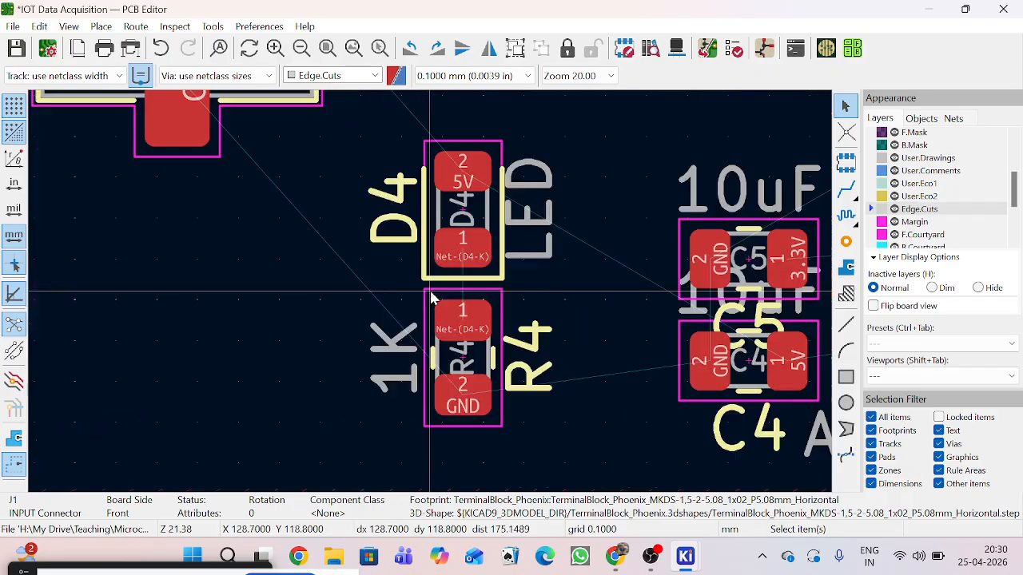
{"action": "scroll", "coordinate": [431, 297], "scroll_direction": "down", "scroll_amount": 3}
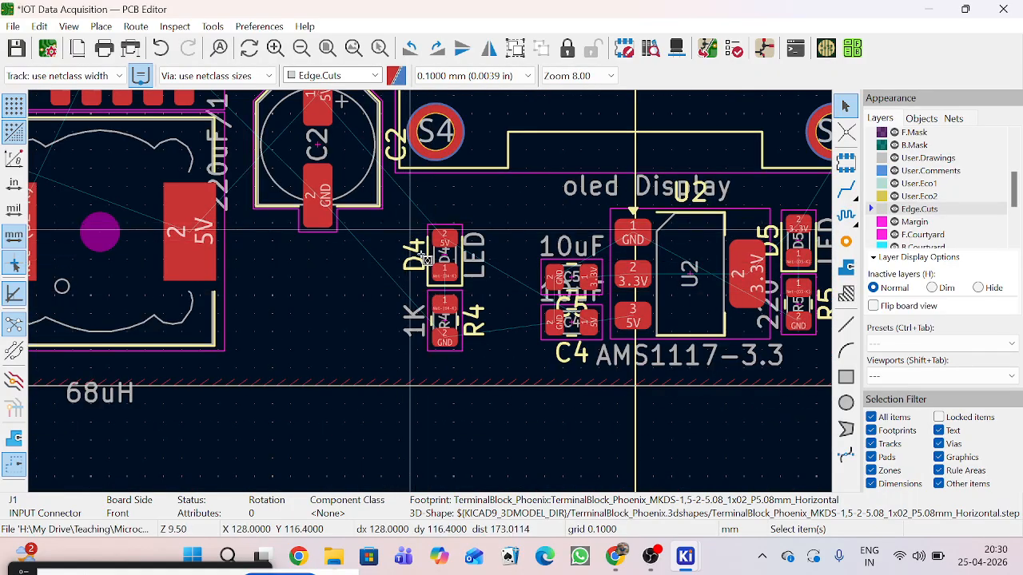
{"action": "left_click_drag", "start_coordinate": [407, 224], "coordinate": [497, 365]}
{"action": "scroll", "coordinate": [447, 328], "scroll_direction": "down", "scroll_amount": 3}
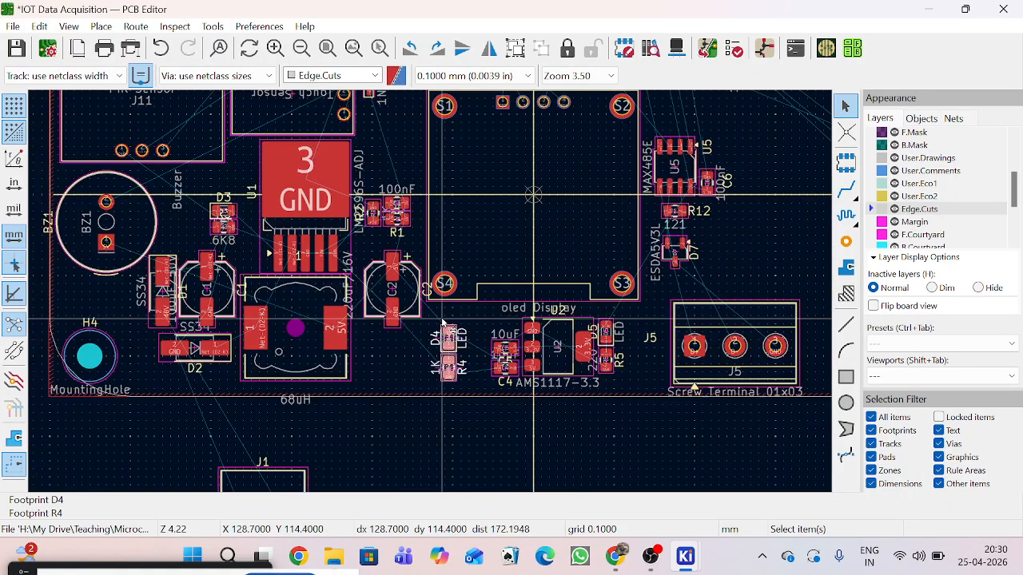
{"action": "key", "text": "m"}
{"action": "scroll", "coordinate": [442, 322], "scroll_direction": "up", "scroll_amount": 2}
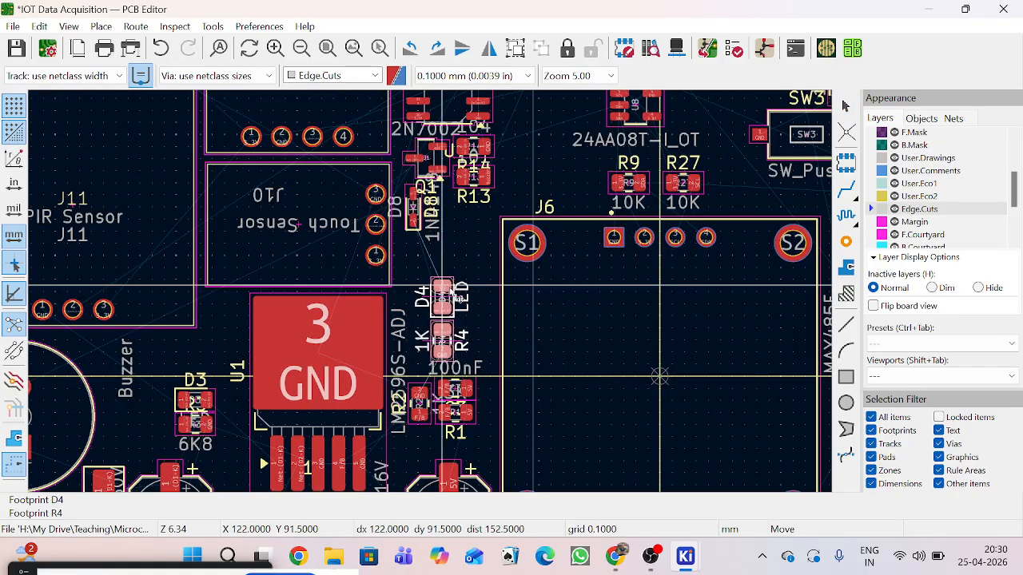
{"action": "left_click", "coordinate": [411, 265]}
Step: Move the U2 regulator group with C4, C5, D5 and R5 sideways along the bottom edge towards J5
{"action": "scroll", "coordinate": [410, 264], "scroll_direction": "down", "scroll_amount": 4}
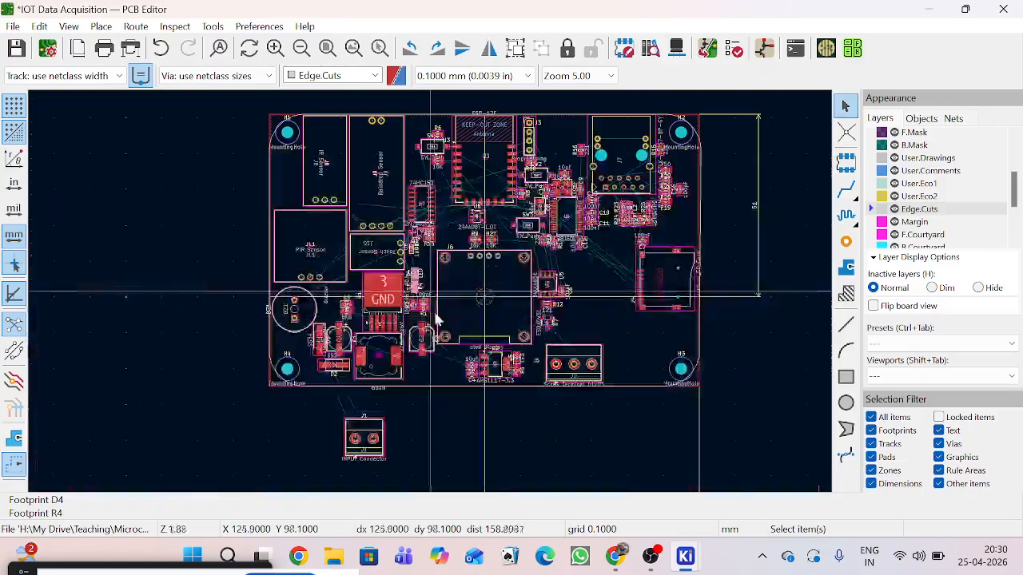
{"action": "scroll", "coordinate": [468, 369], "scroll_direction": "up", "scroll_amount": 4}
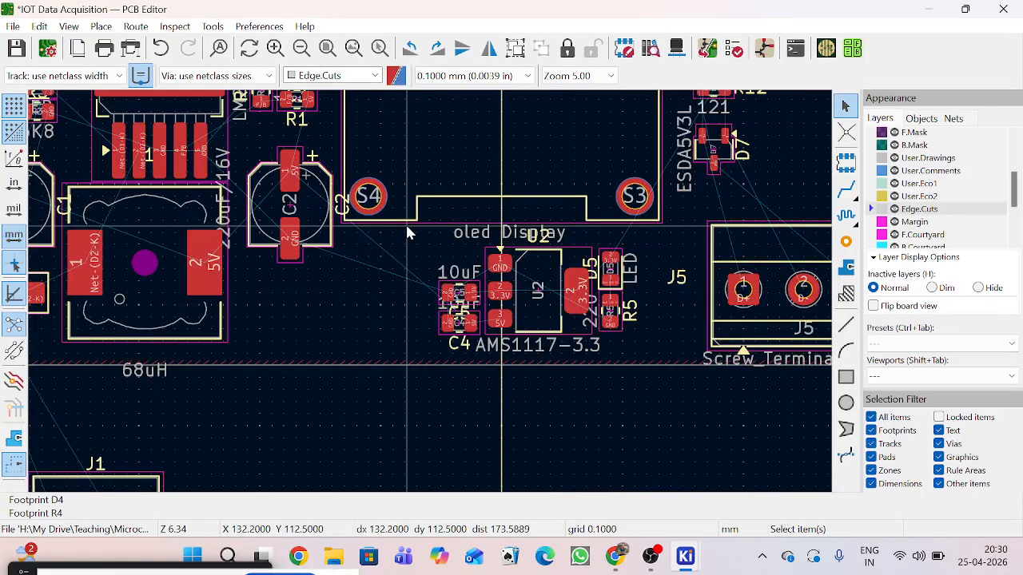
{"action": "left_click_drag", "start_coordinate": [408, 228], "coordinate": [641, 360]}
{"action": "key", "text": "m"}
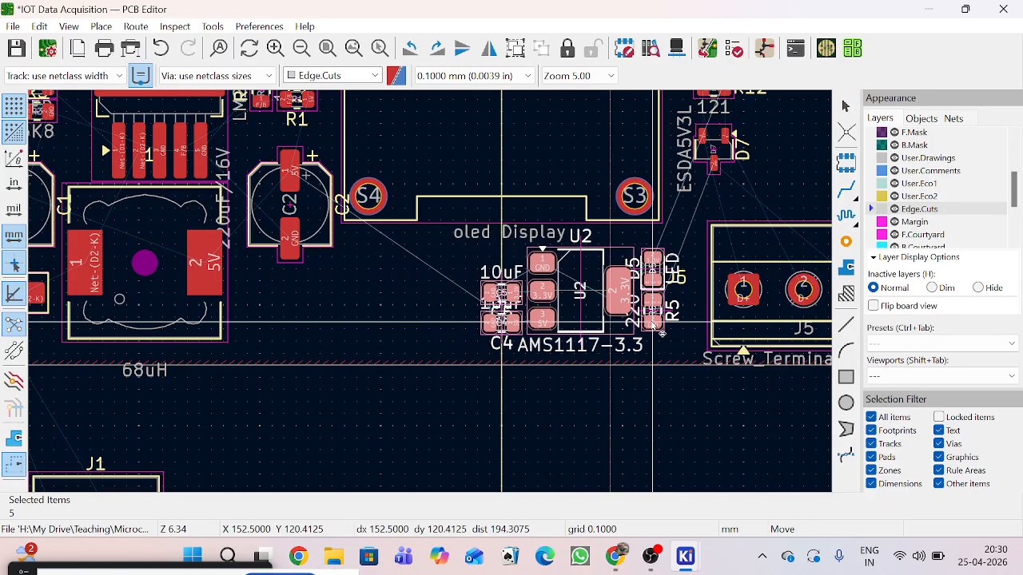
{"action": "left_click", "coordinate": [637, 328]}
Step: Move input connector J1 onto the board's bottom edge, between the 68uH inductor and capacitors C4 and C5
{"action": "scroll", "coordinate": [370, 390], "scroll_direction": "down", "scroll_amount": 5}
{"action": "scroll", "coordinate": [341, 328], "scroll_direction": "up", "scroll_amount": 7}
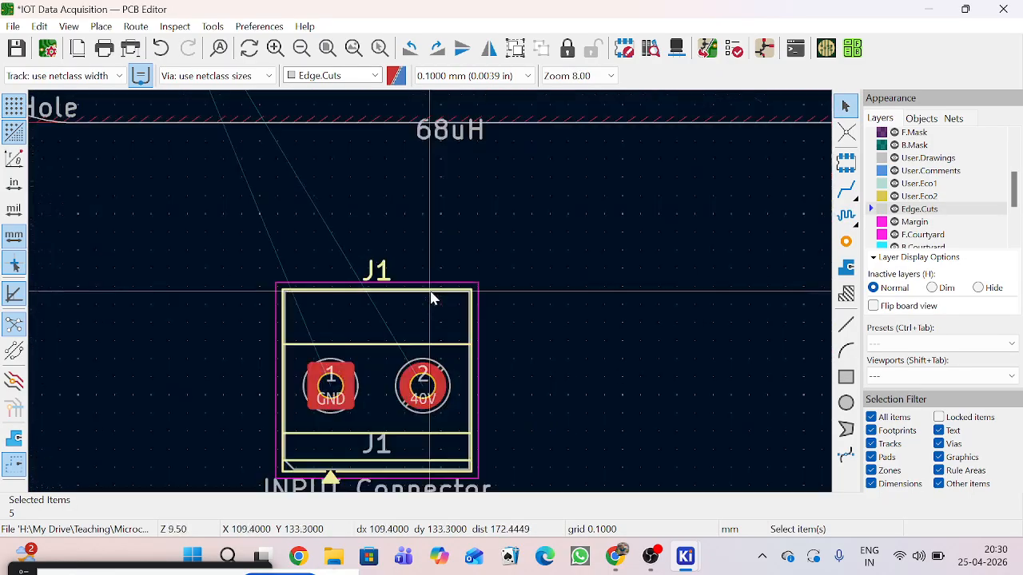
{"action": "left_click", "coordinate": [442, 306]}
{"action": "scroll", "coordinate": [432, 293], "scroll_direction": "down", "scroll_amount": 3}
{"action": "key", "text": "m"}
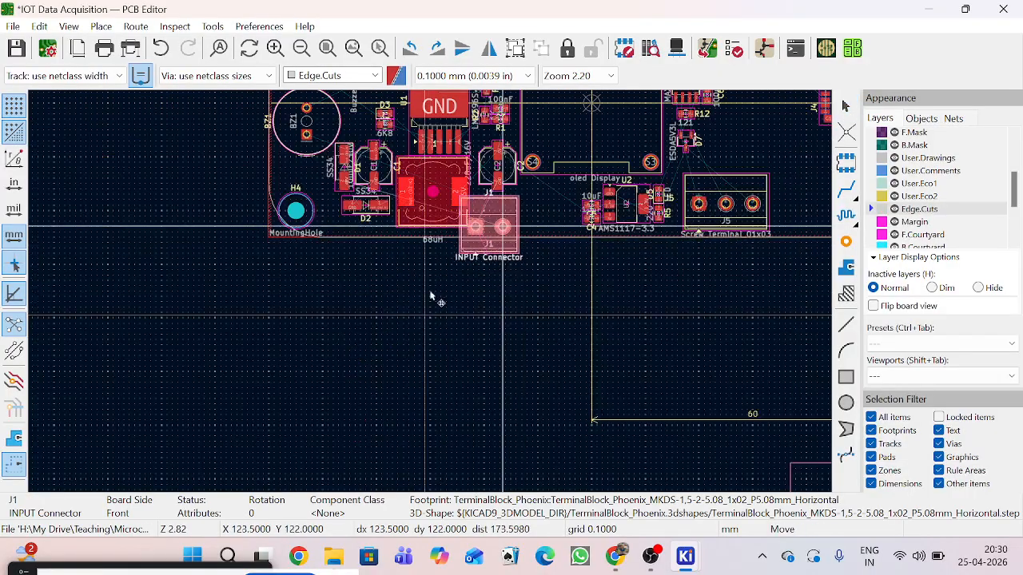
{"action": "scroll", "coordinate": [550, 177], "scroll_direction": "up", "scroll_amount": 2}
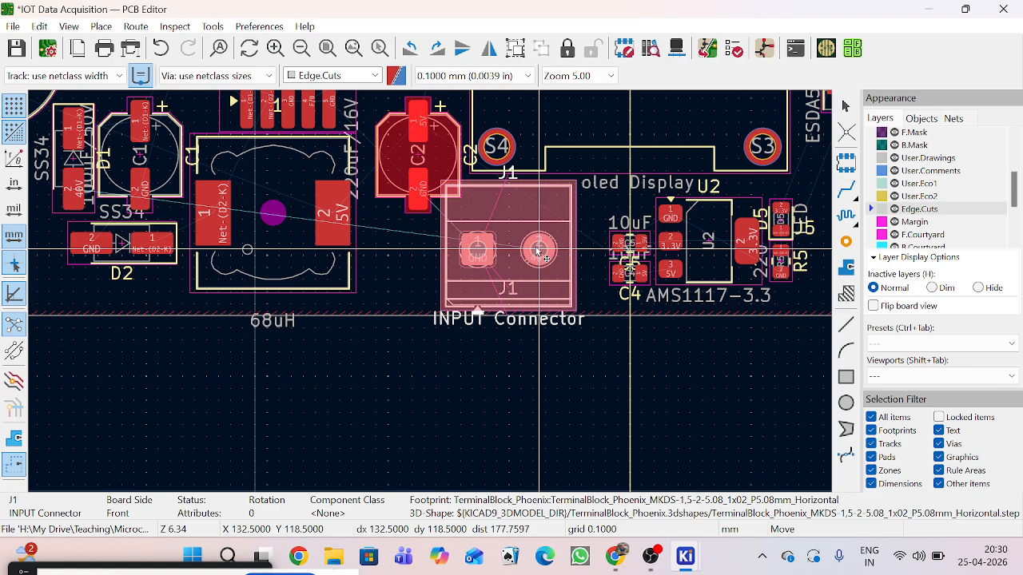
{"action": "left_click", "coordinate": [540, 253]}
{"action": "left_click", "coordinate": [535, 366]}
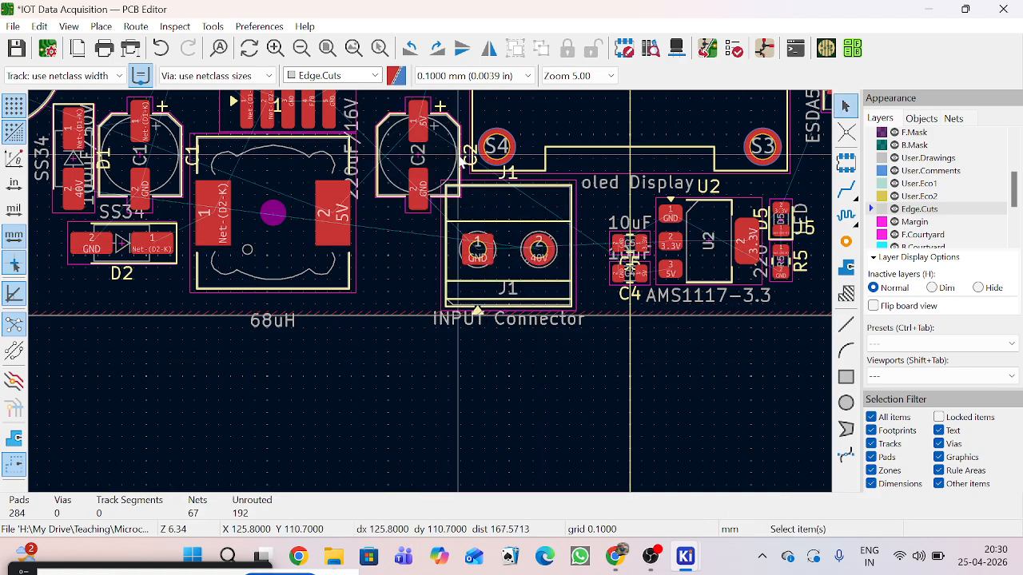
Step: Move capacitor C2 upward to clear connector J1, keeping it between U1 and the OLED display
{"action": "left_click", "coordinate": [454, 157]}
{"action": "key", "text": "m"}
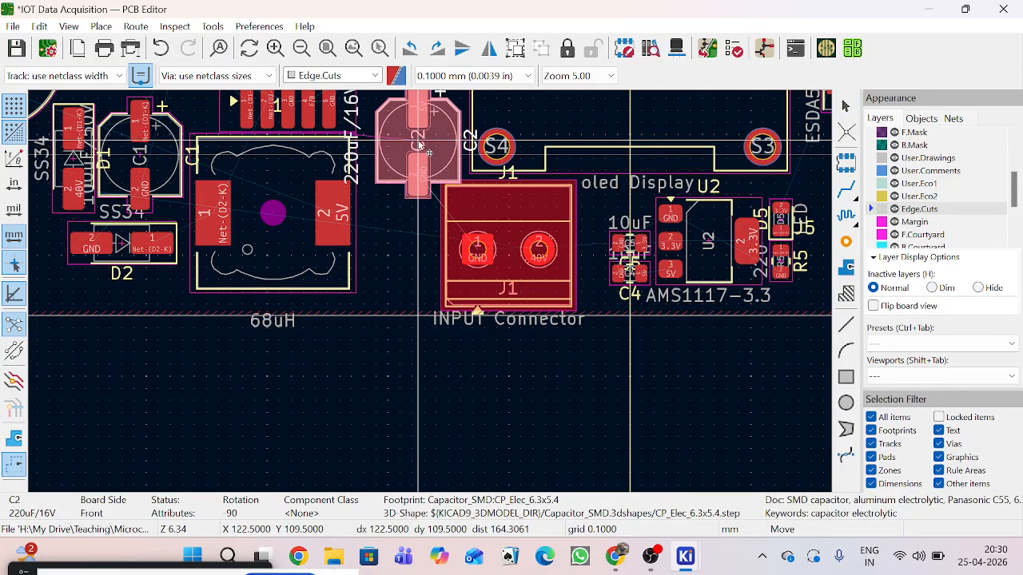
{"action": "scroll", "coordinate": [428, 152], "scroll_direction": "down", "scroll_amount": 1}
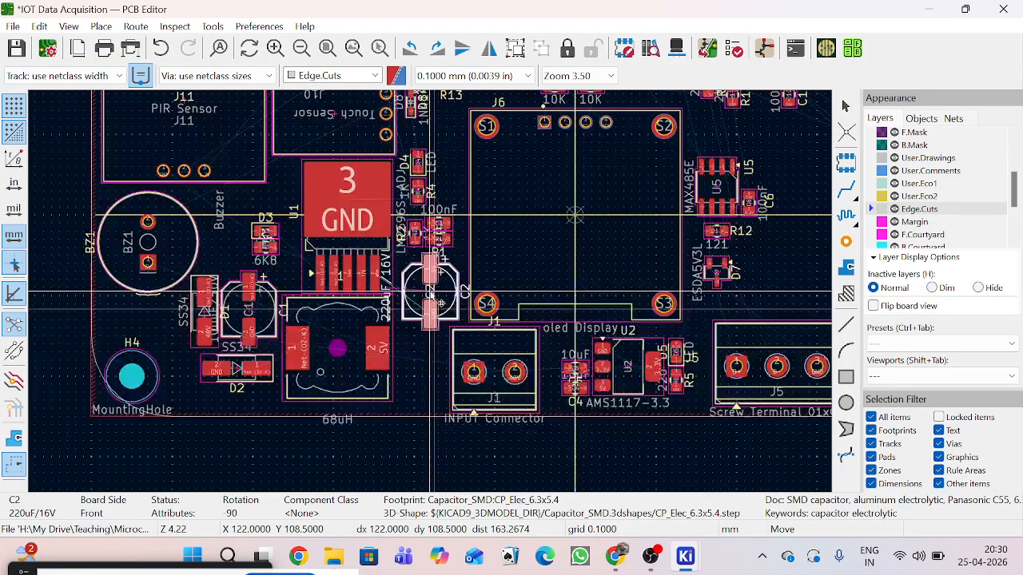
{"action": "left_click", "coordinate": [439, 304]}
{"action": "scroll", "coordinate": [443, 287], "scroll_direction": "up", "scroll_amount": 2}
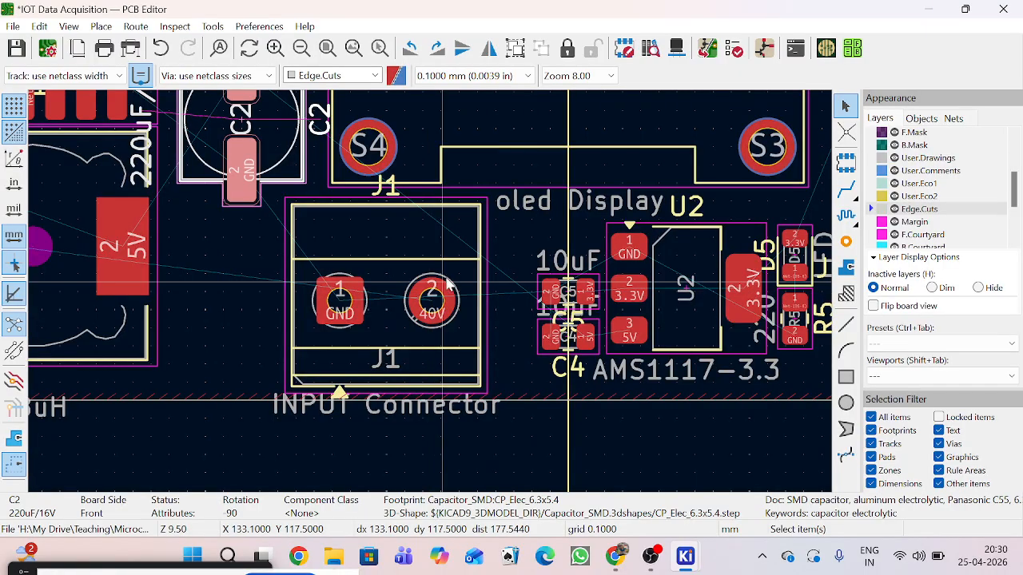
Step: Try to align capacitor C2 and connectors J1 and J5 by their bottom edges, and undo the alignment
{"action": "scroll", "coordinate": [448, 280], "scroll_direction": "down", "scroll_amount": 2}
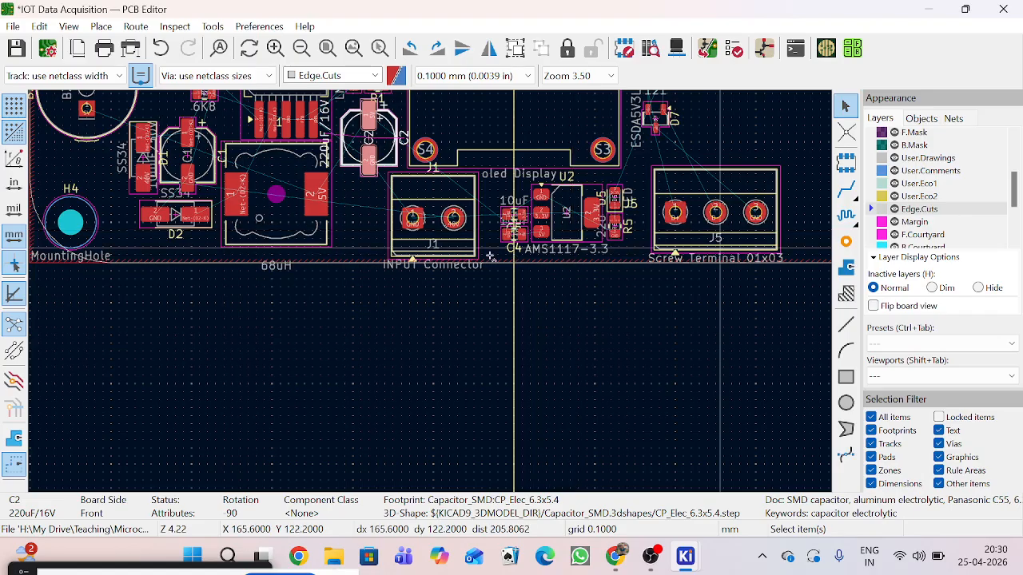
{"action": "left_click", "coordinate": [720, 253], "text": "shift"}
{"action": "left_click", "coordinate": [444, 238], "text": "shift"}
{"action": "right_click", "coordinate": [442, 241]}
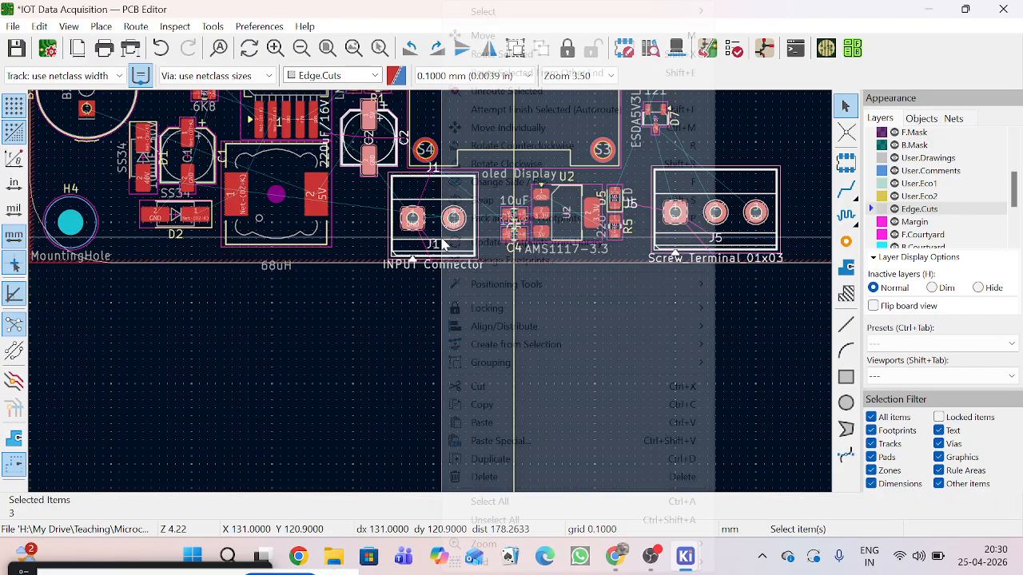
{"action": "mouse_move", "coordinate": [492, 327]}
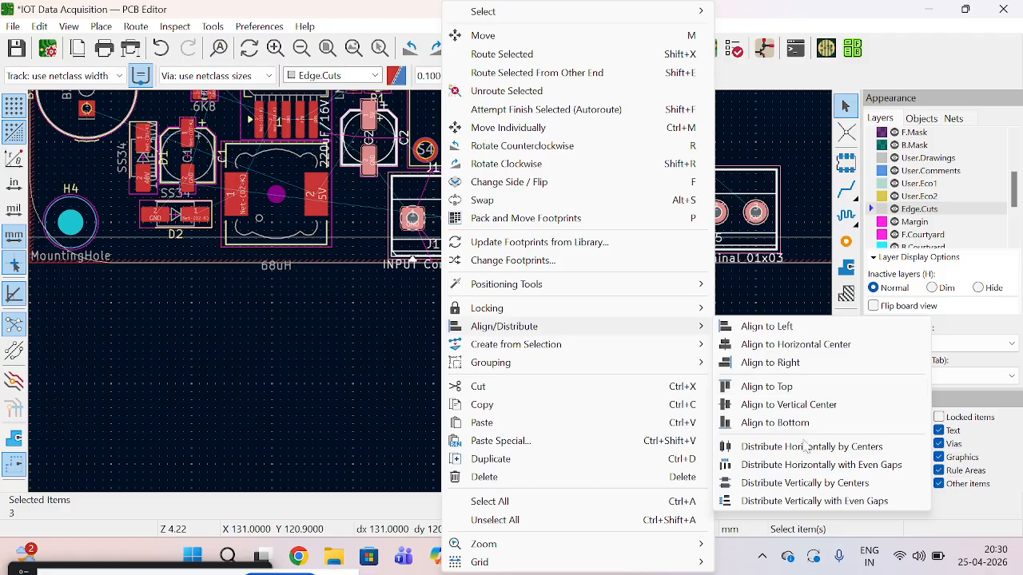
{"action": "left_click", "coordinate": [774, 420]}
{"action": "left_click", "coordinate": [484, 323]}
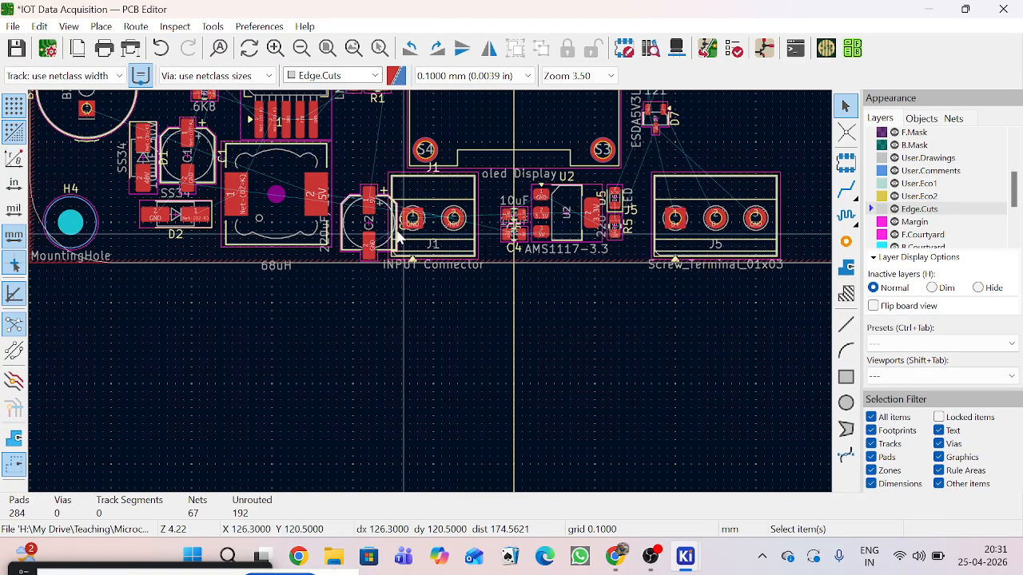
{"action": "key", "text": "ctrl+z"}
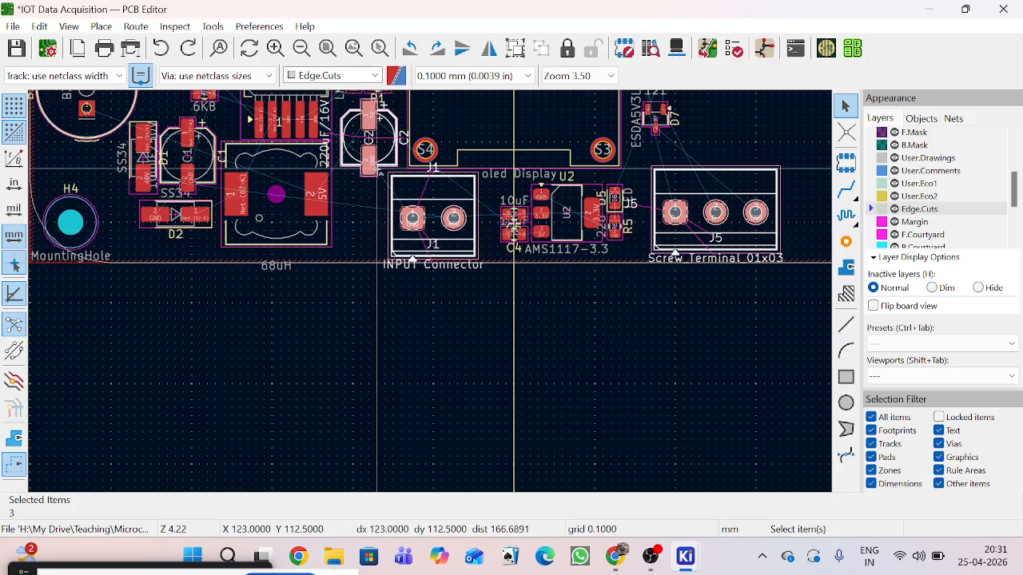
Step: Align only connectors J1 and J5 by their bottom edges along the board's lower side
{"action": "right_click", "coordinate": [433, 314]}
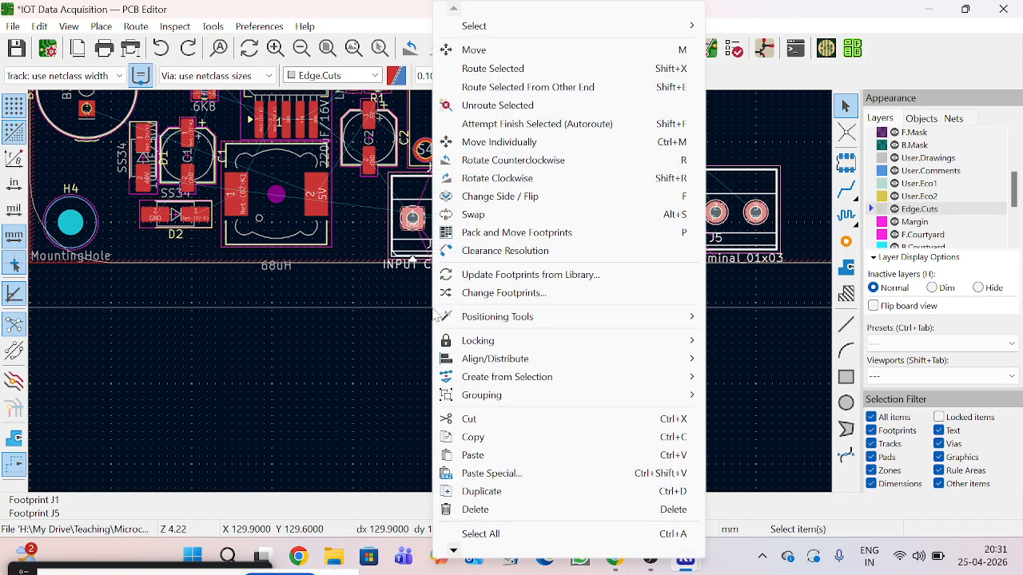
{"action": "mouse_move", "coordinate": [623, 359]}
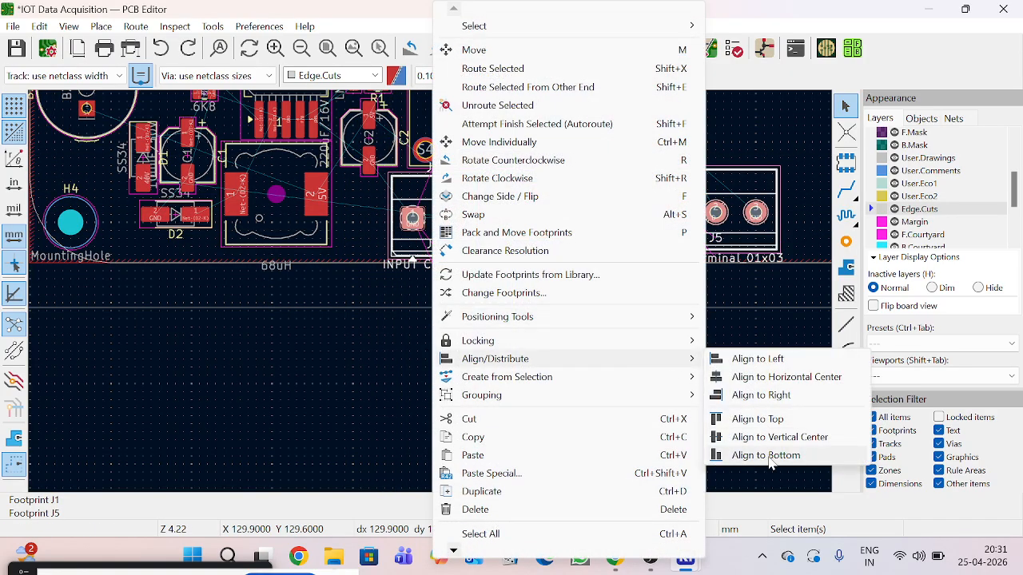
{"action": "left_click", "coordinate": [756, 419]}
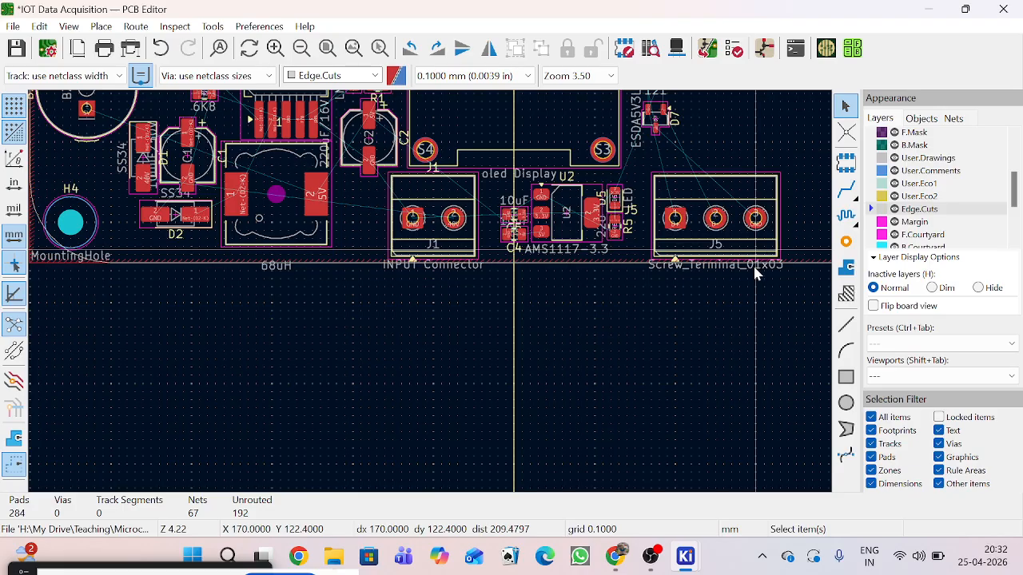
Step: Set the grid spacing to 1.0000 mm
{"action": "scroll", "coordinate": [576, 327], "scroll_direction": "down", "scroll_amount": 2}
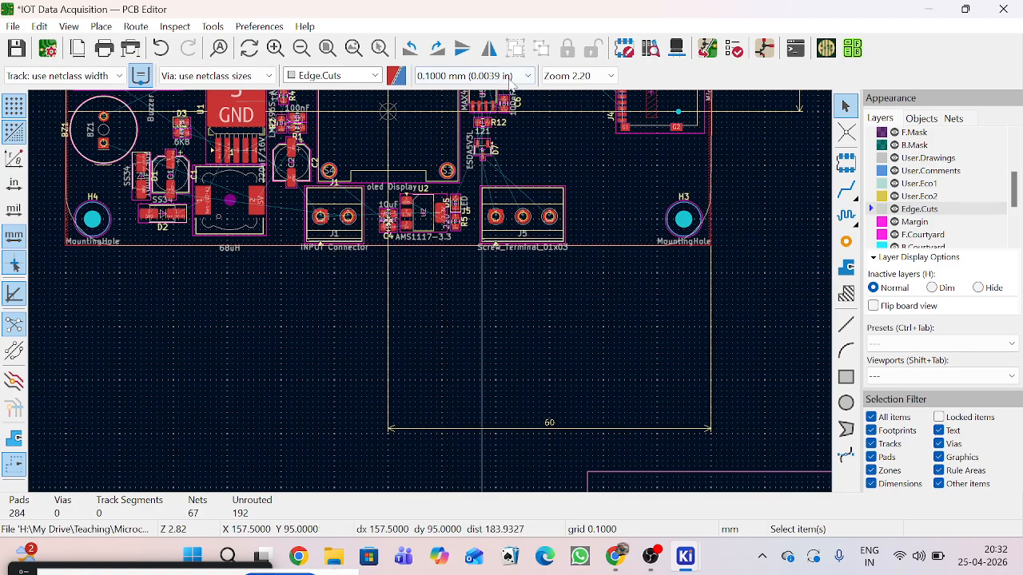
{"action": "left_click", "coordinate": [450, 79]}
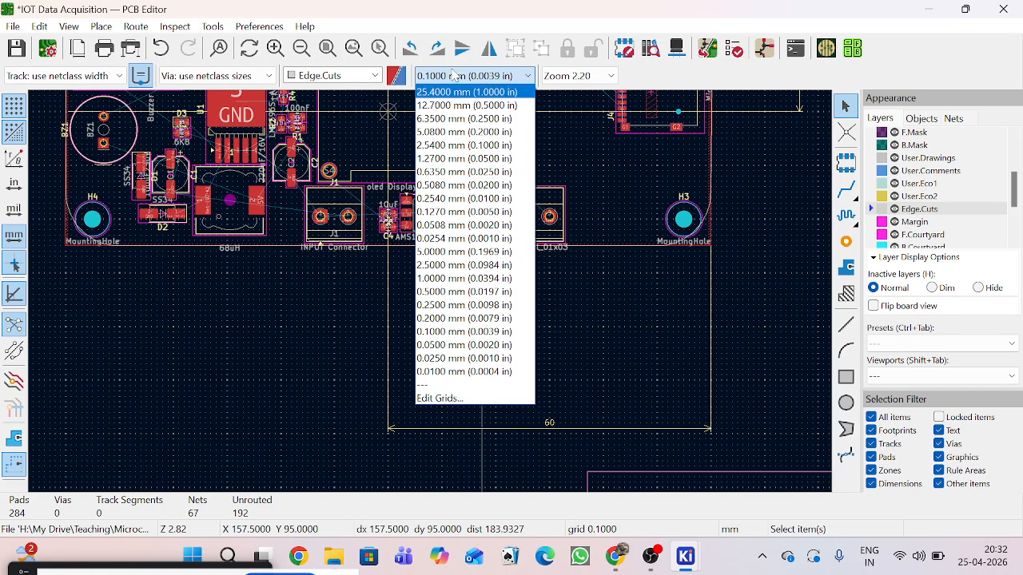
{"action": "left_click", "coordinate": [454, 72]}
{"action": "scroll", "coordinate": [527, 275], "scroll_direction": "up", "scroll_amount": 10}
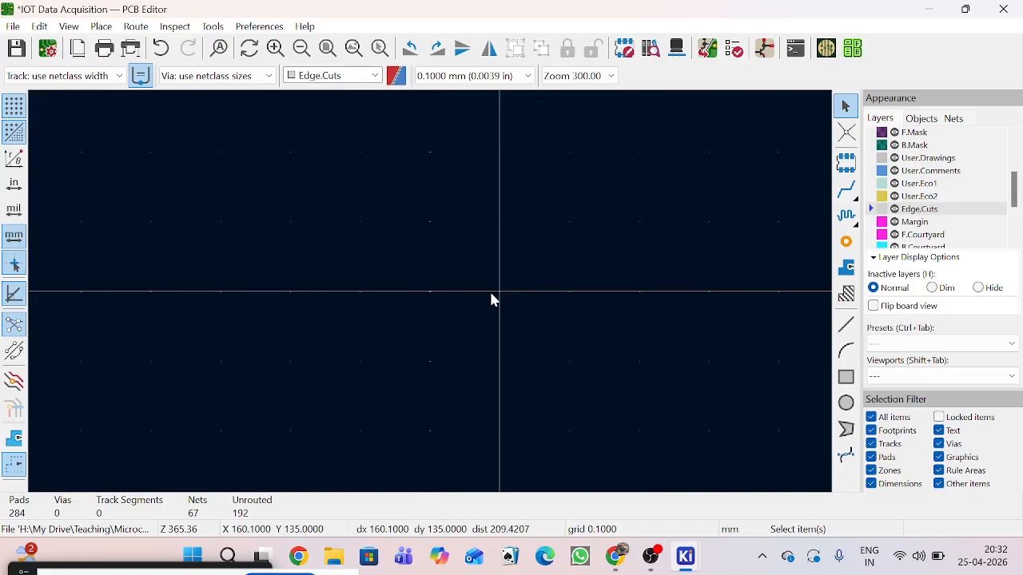
{"action": "scroll", "coordinate": [491, 298], "scroll_direction": "down", "scroll_amount": 8}
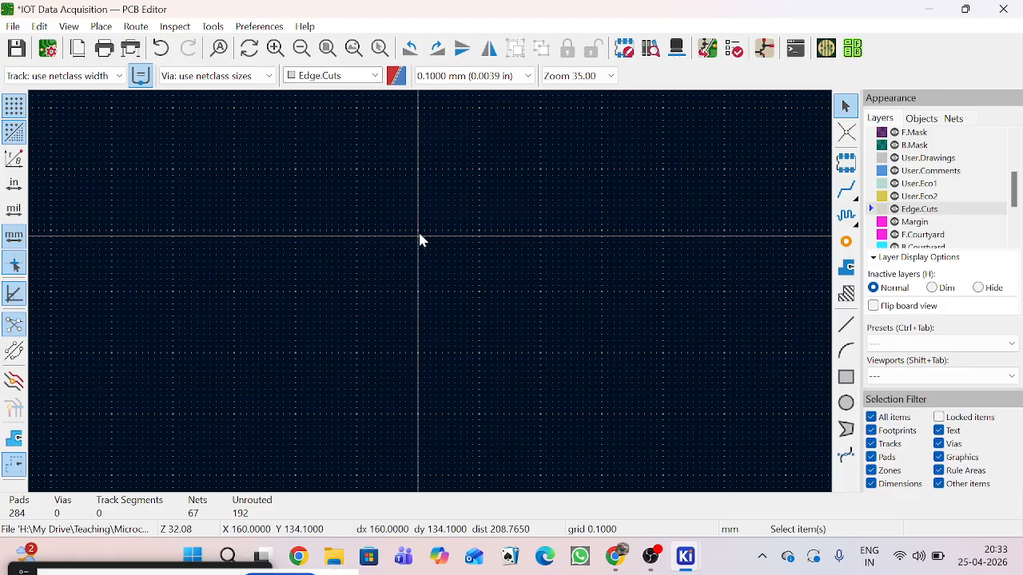
{"action": "left_click", "coordinate": [524, 76]}
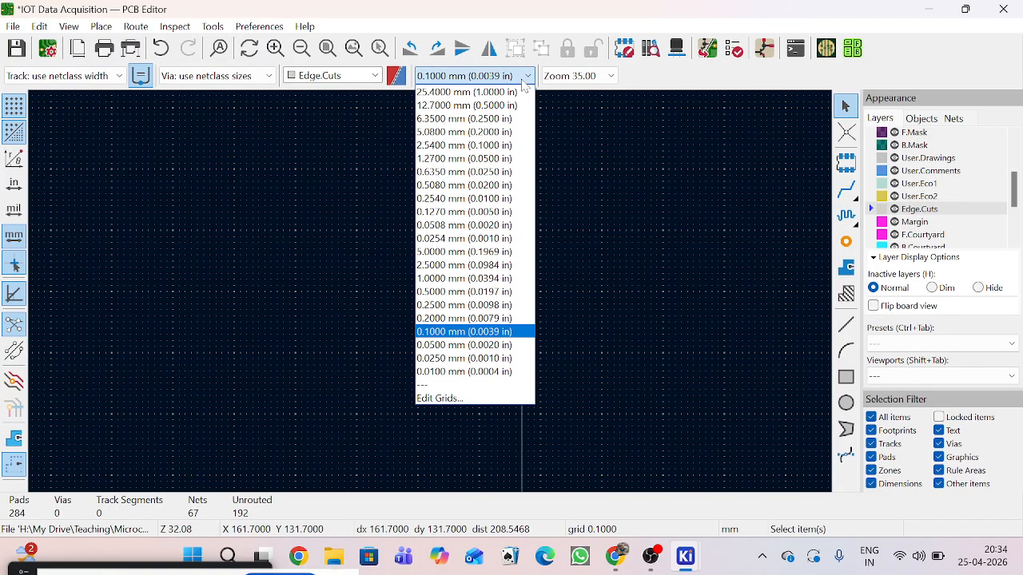
{"action": "left_click", "coordinate": [445, 278]}
Step: Draw a 10 mm horizontal orthogonal dimension in the empty area below the board, with its line offset 8 mm
{"action": "scroll", "coordinate": [443, 281], "scroll_direction": "down", "scroll_amount": 8}
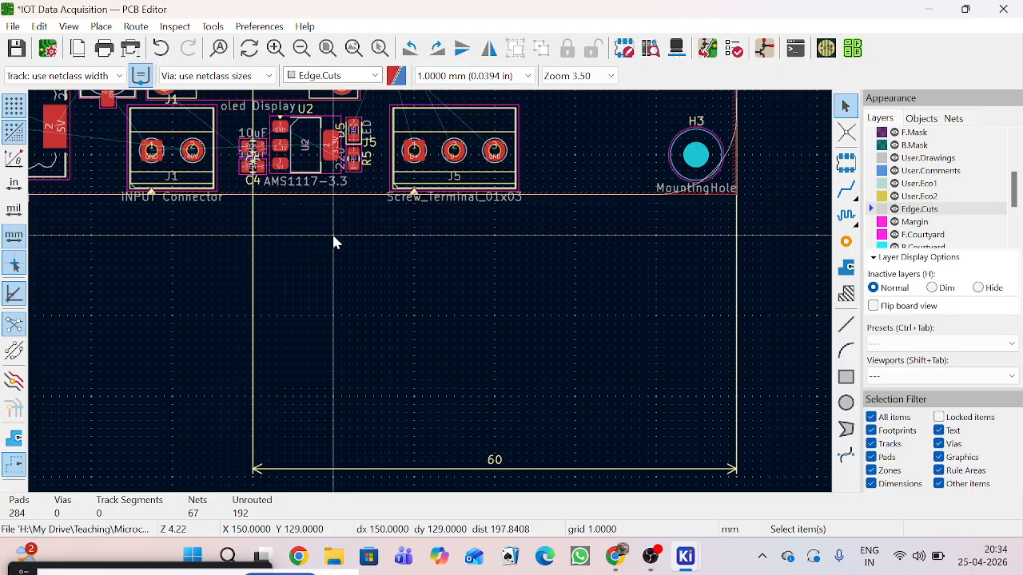
{"action": "left_click", "coordinate": [100, 26]}
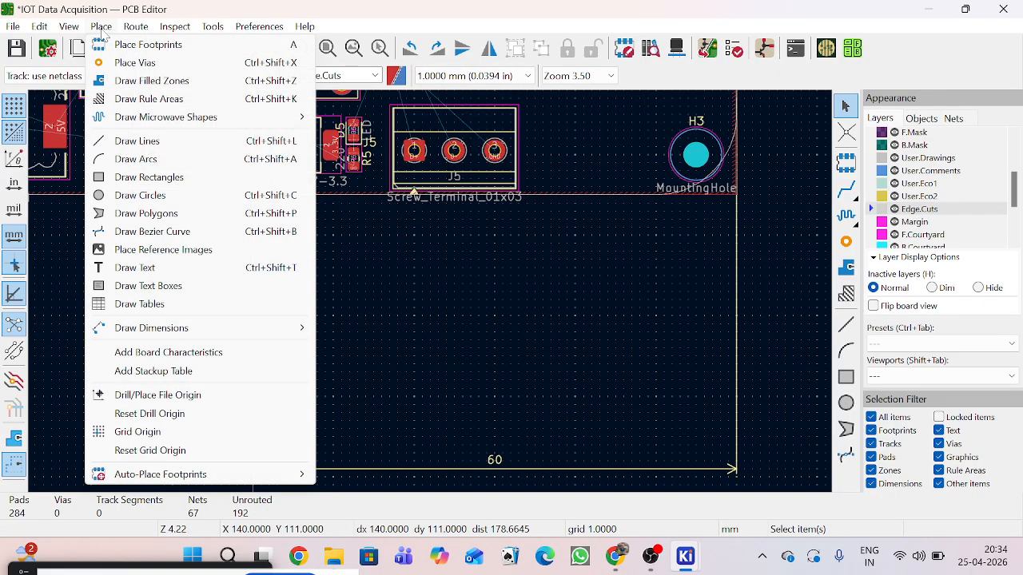
{"action": "mouse_move", "coordinate": [173, 328]}
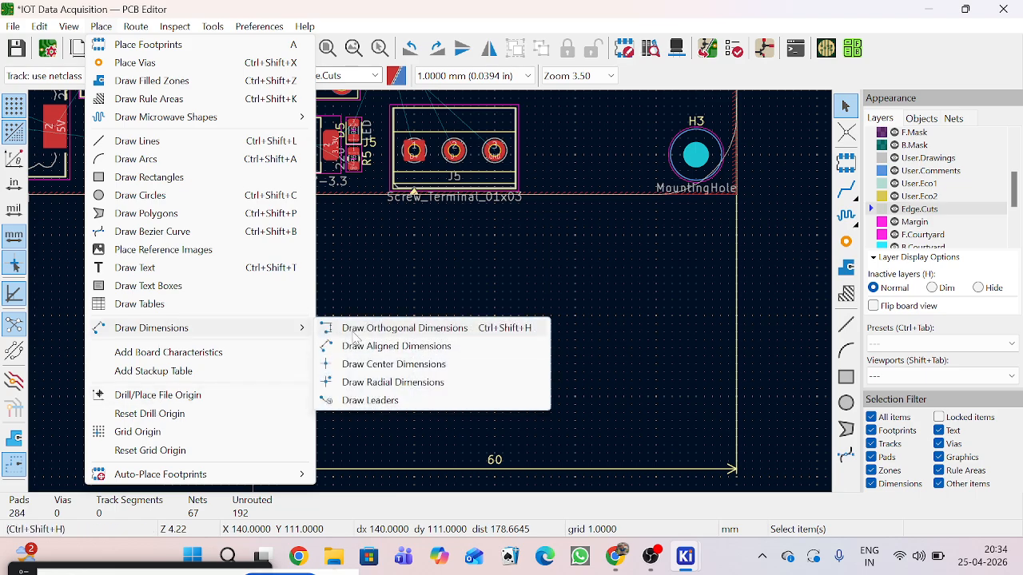
{"action": "left_click", "coordinate": [353, 330]}
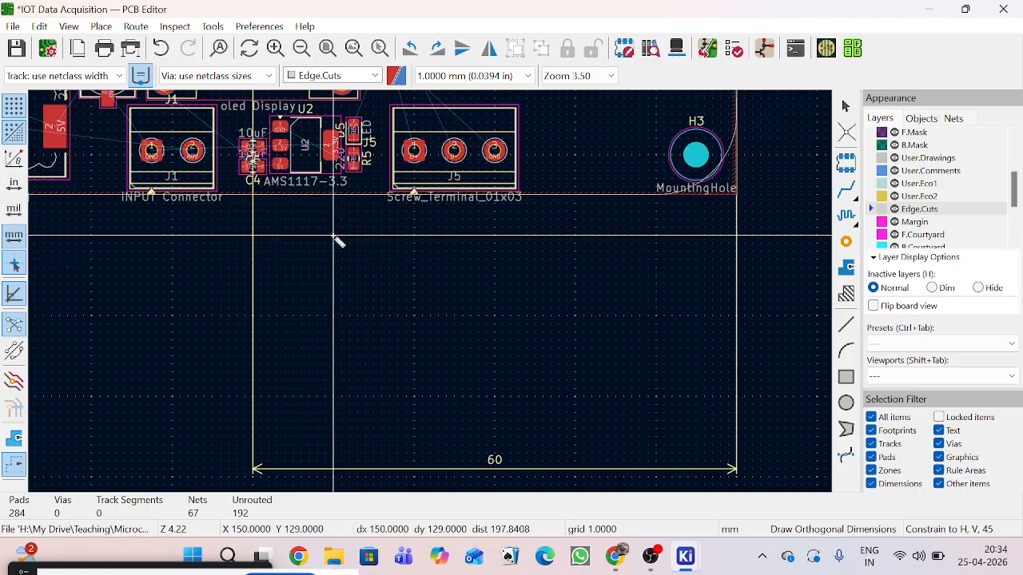
{"action": "scroll", "coordinate": [334, 237], "scroll_direction": "up", "scroll_amount": 2}
{"action": "left_click", "coordinate": [436, 294]}
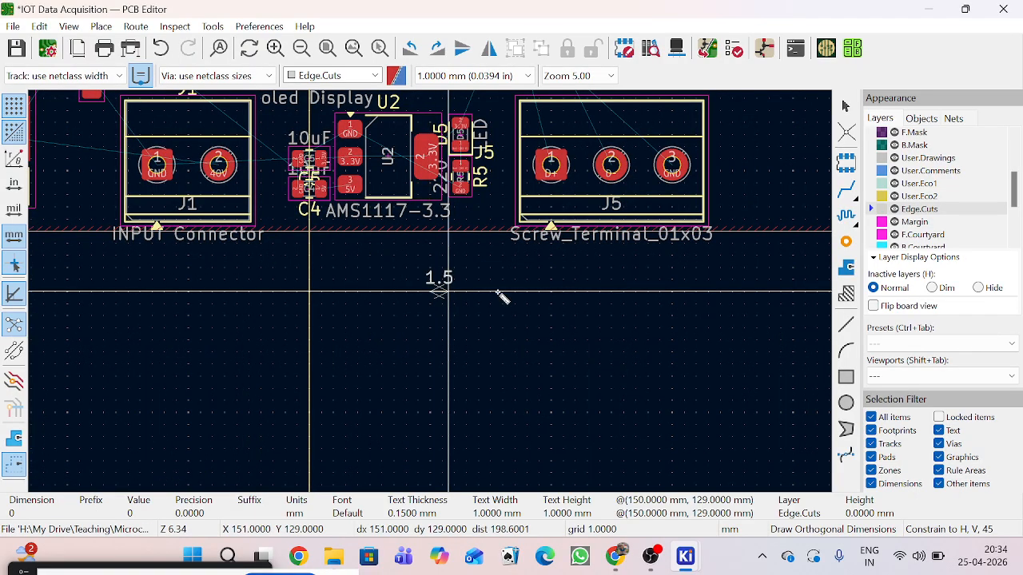
{"action": "left_click", "coordinate": [551, 292]}
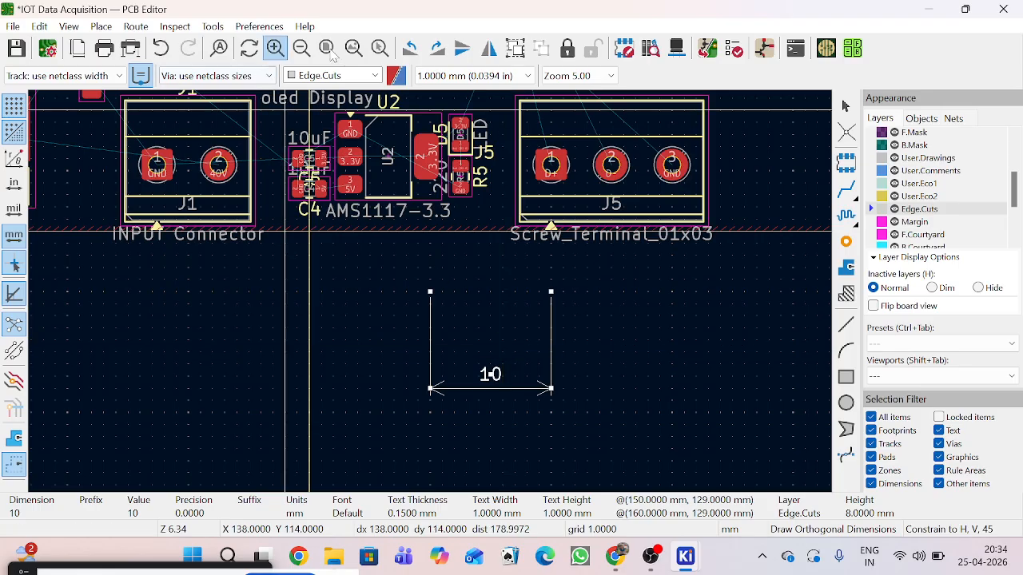
{"action": "left_click", "coordinate": [431, 76]}
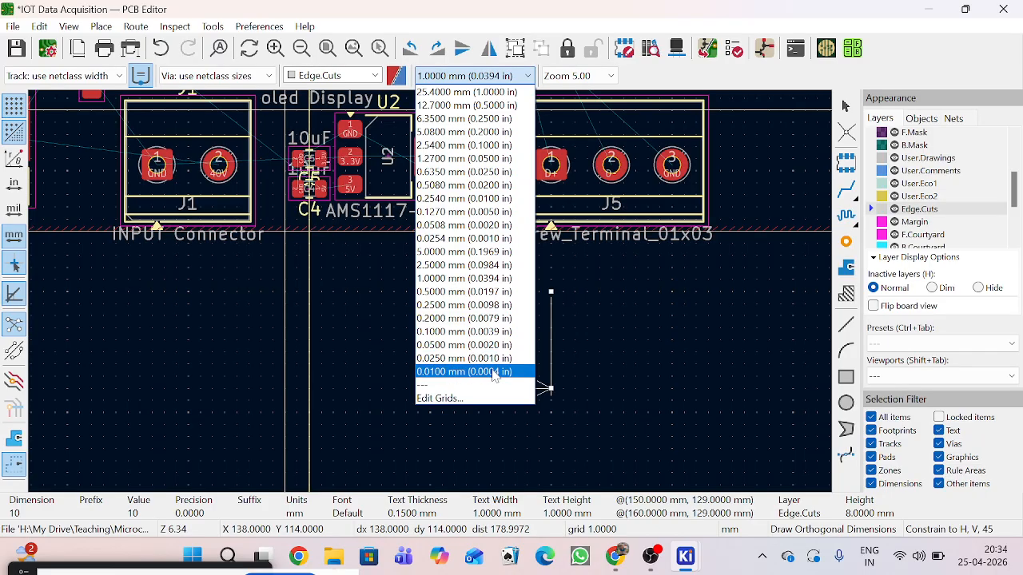
{"action": "left_click", "coordinate": [604, 375]}
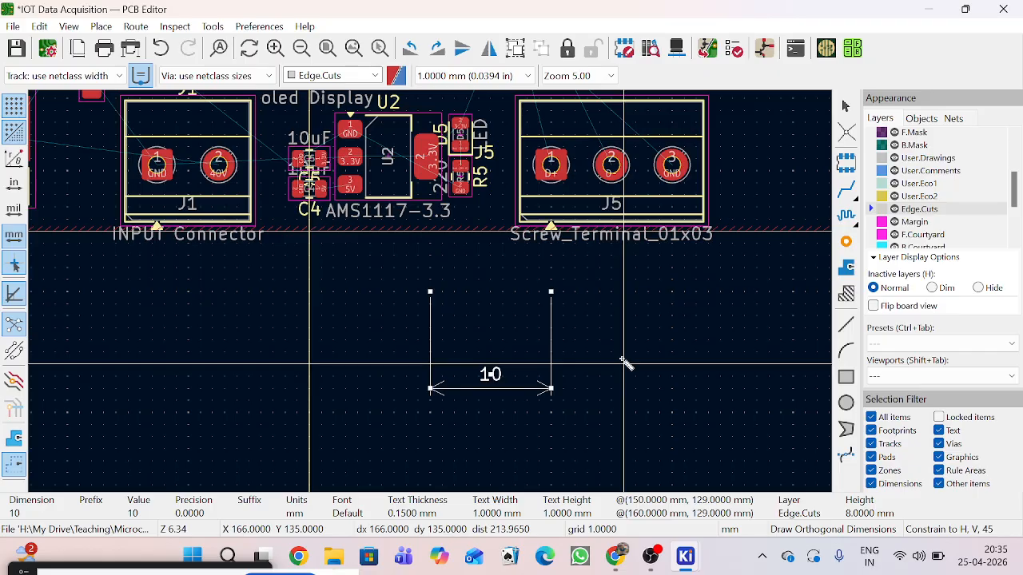
Step: Try a horizontal orthogonal dimension about 7 mm long beside the upper right end of the existing 10 mm dimension, and cancel it
{"action": "left_click", "coordinate": [100, 26]}
{"action": "mouse_move", "coordinate": [137, 328]}
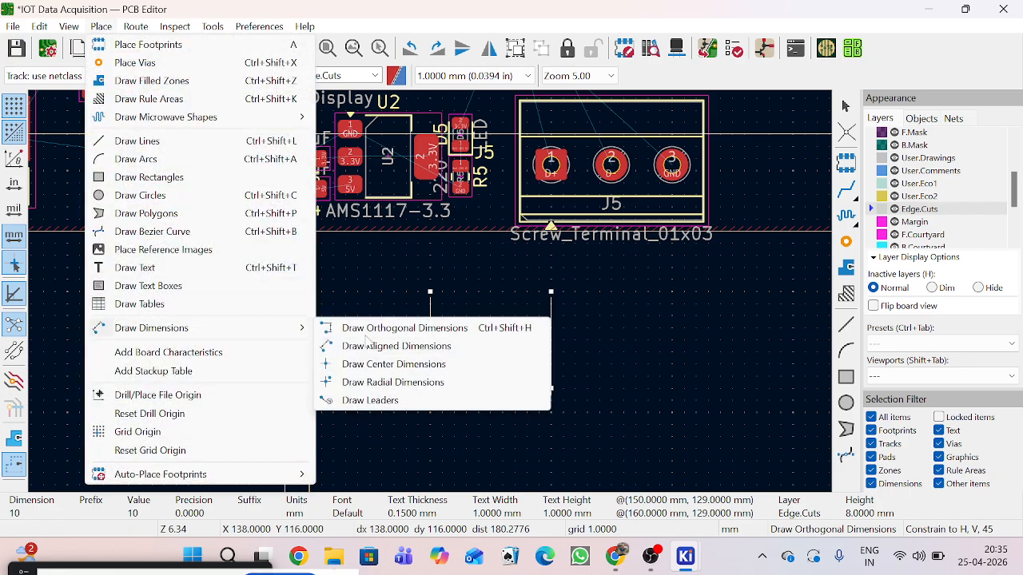
{"action": "left_click", "coordinate": [404, 329]}
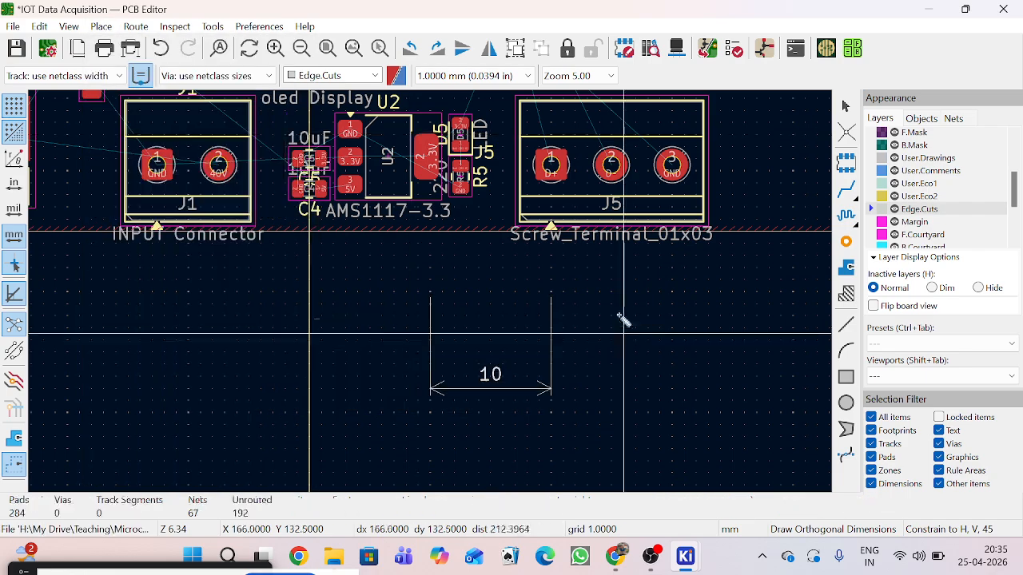
{"action": "left_click", "coordinate": [574, 291]}
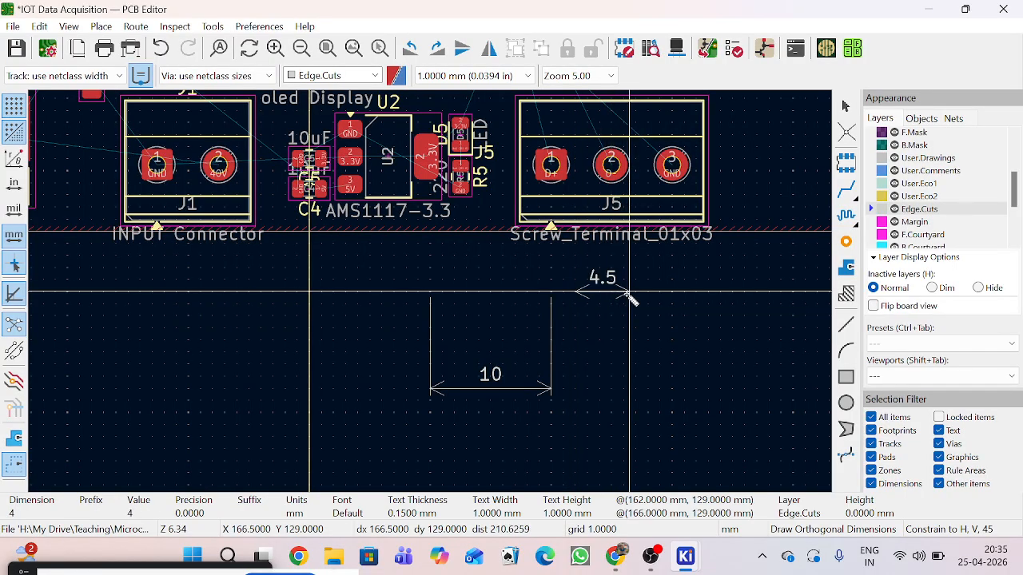
{"action": "scroll", "coordinate": [639, 295], "scroll_direction": "up", "scroll_amount": 4}
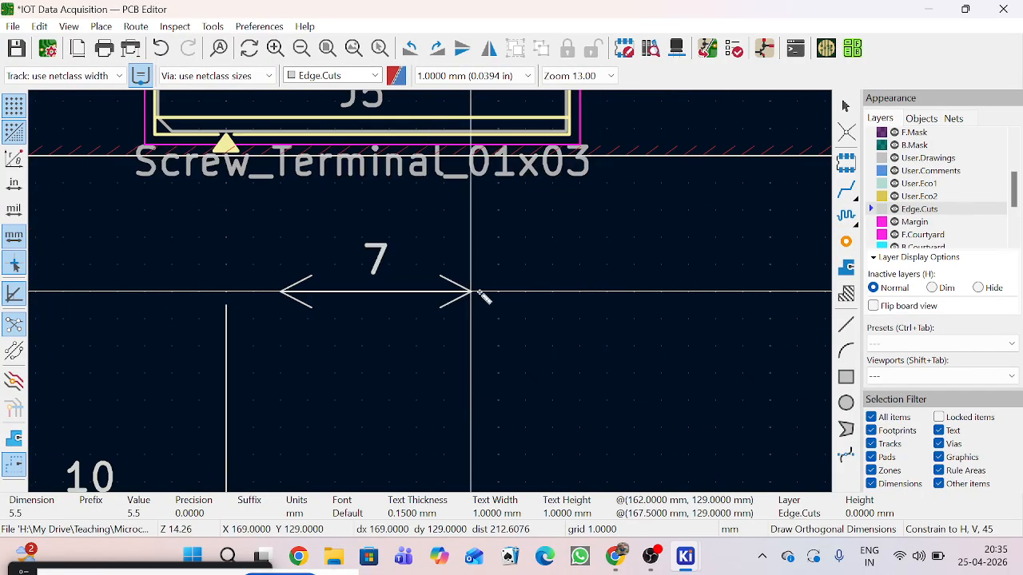
{"action": "right_click", "coordinate": [469, 293]}
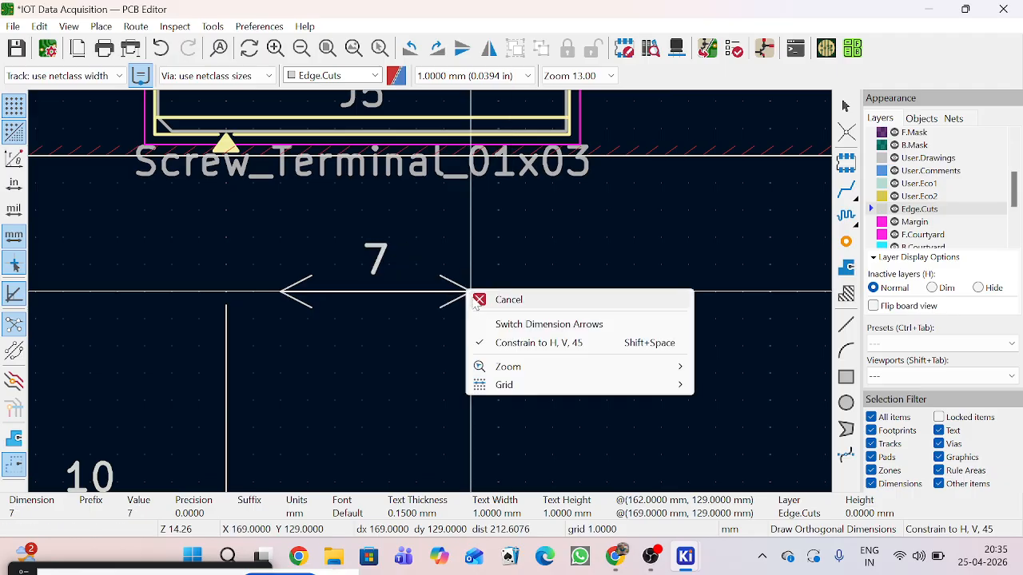
{"action": "left_click", "coordinate": [483, 298]}
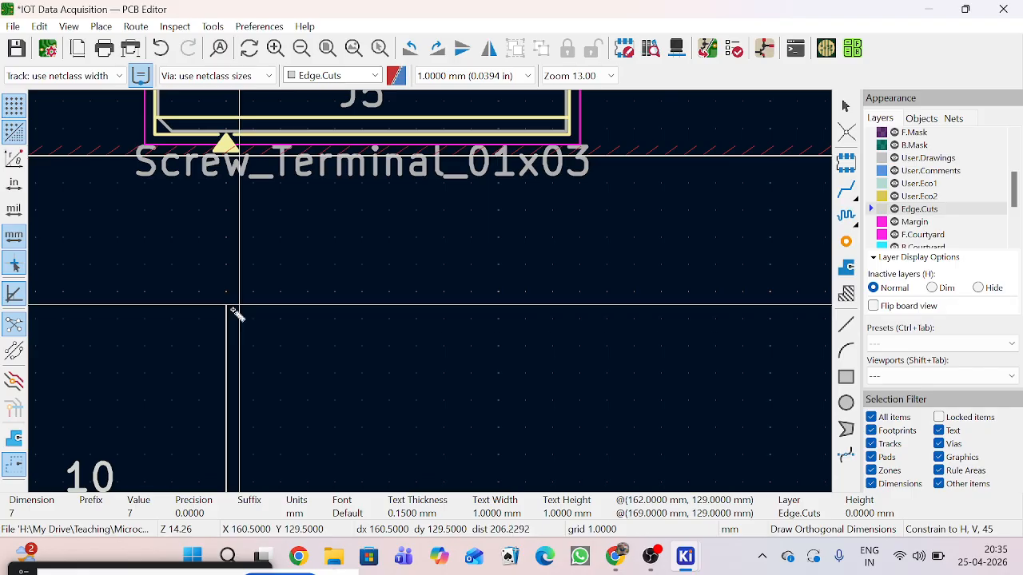
Step: Try short horizontal orthogonal dimensions from the right and left extension-line ends of the 10 mm dimension, cancelling each one
{"action": "scroll", "coordinate": [231, 297], "scroll_direction": "up", "scroll_amount": 5}
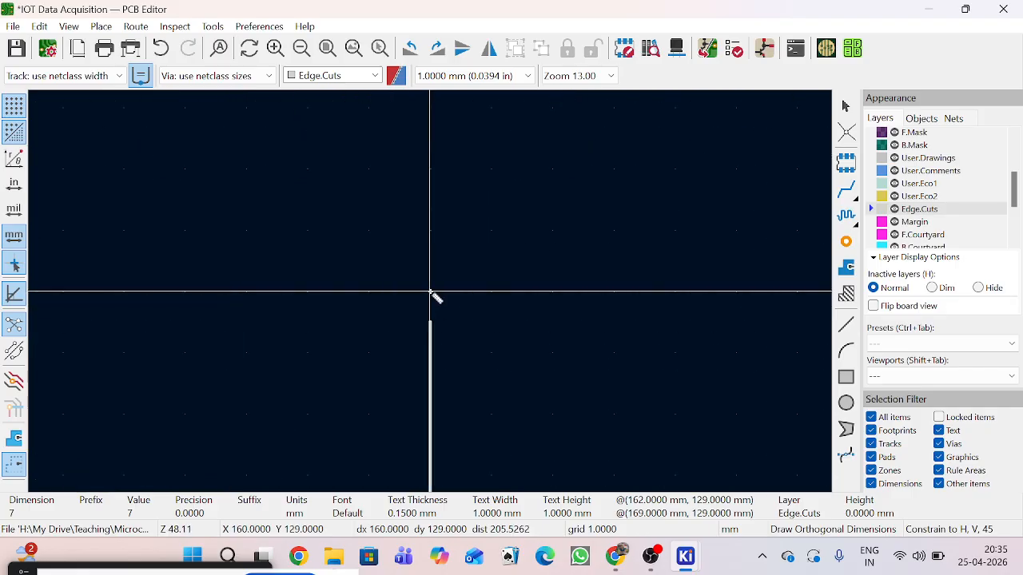
{"action": "scroll", "coordinate": [497, 296], "scroll_direction": "down", "scroll_amount": 5}
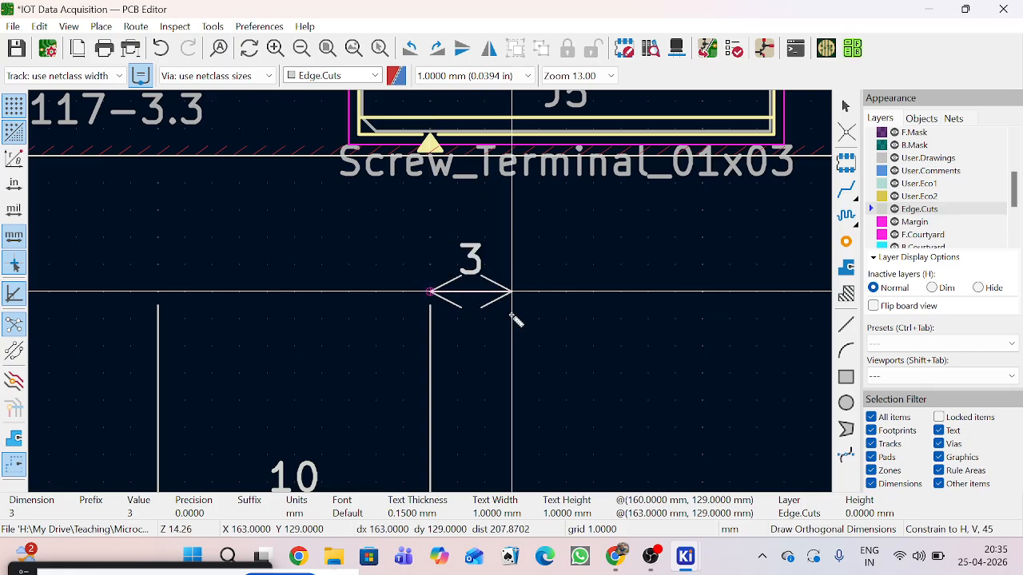
{"action": "right_click", "coordinate": [471, 314]}
{"action": "left_click", "coordinate": [500, 324]}
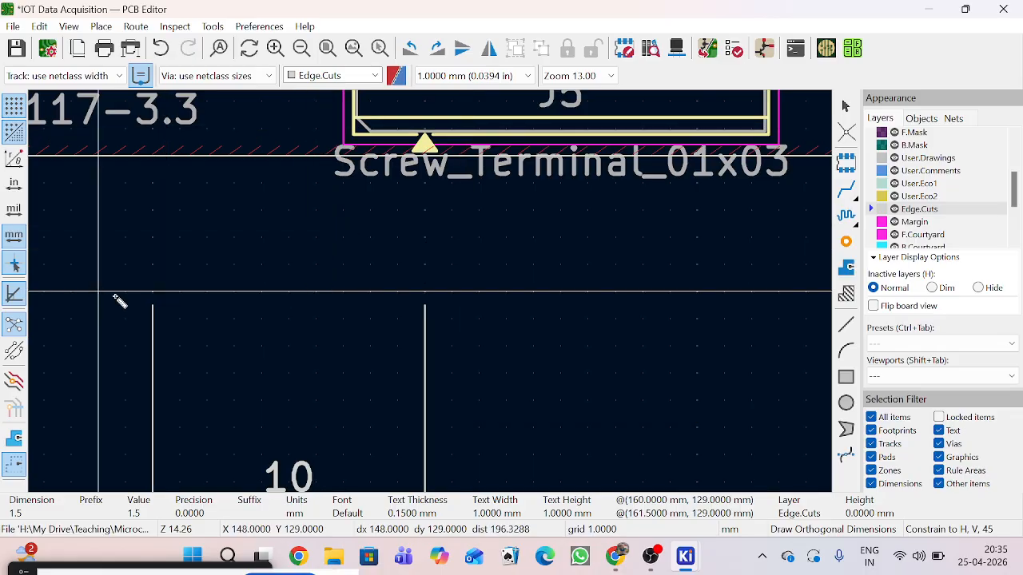
{"action": "left_click", "coordinate": [153, 293]}
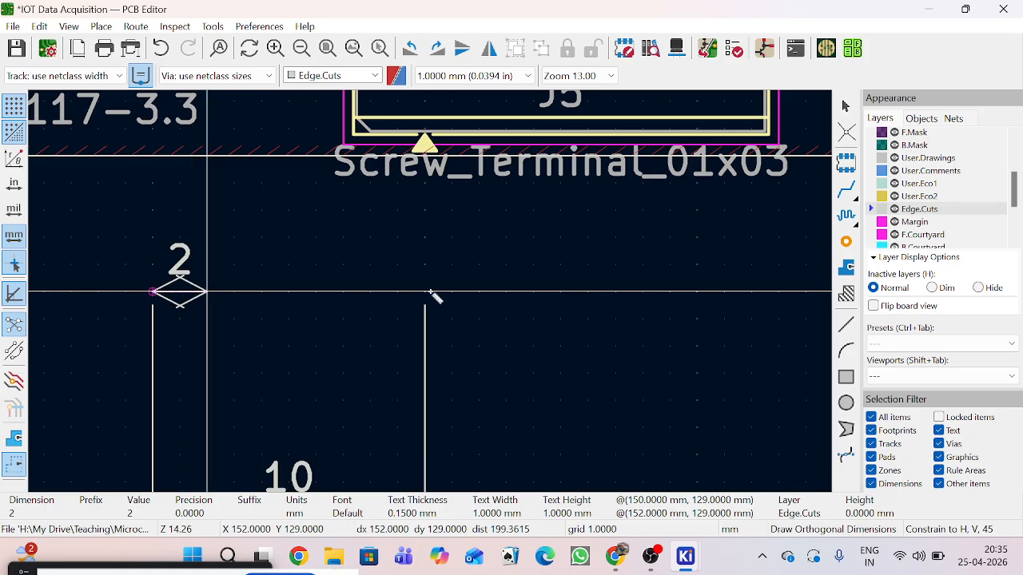
{"action": "scroll", "coordinate": [208, 296], "scroll_direction": "up", "scroll_amount": 2}
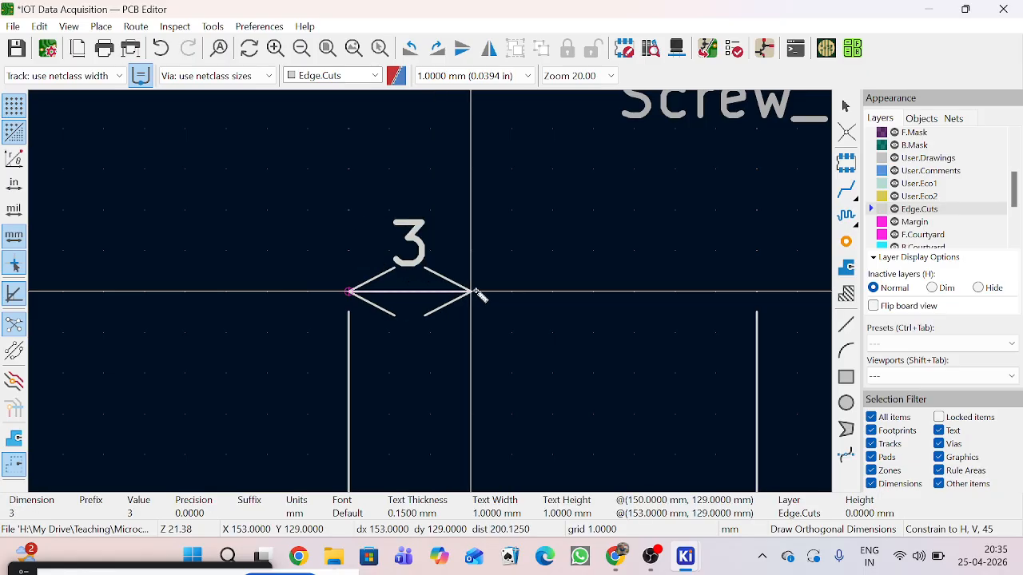
{"action": "right_click", "coordinate": [475, 293]}
{"action": "left_click", "coordinate": [496, 300]}
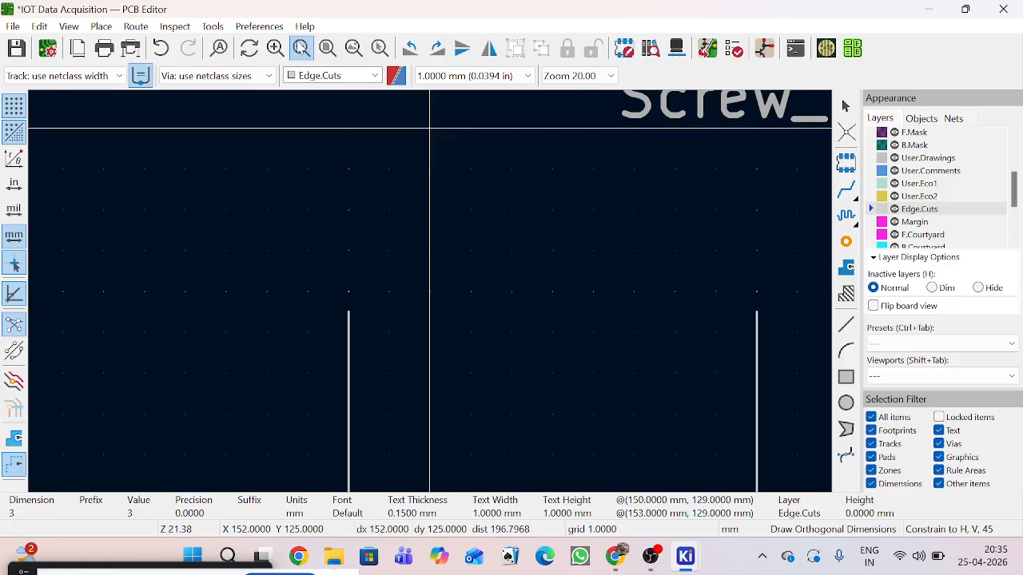
Step: Review the PCB editor's grid preferences and the grid choices for the graphics override, and close them without changes
{"action": "left_click", "coordinate": [259, 26]}
{"action": "left_click", "coordinate": [267, 78]}
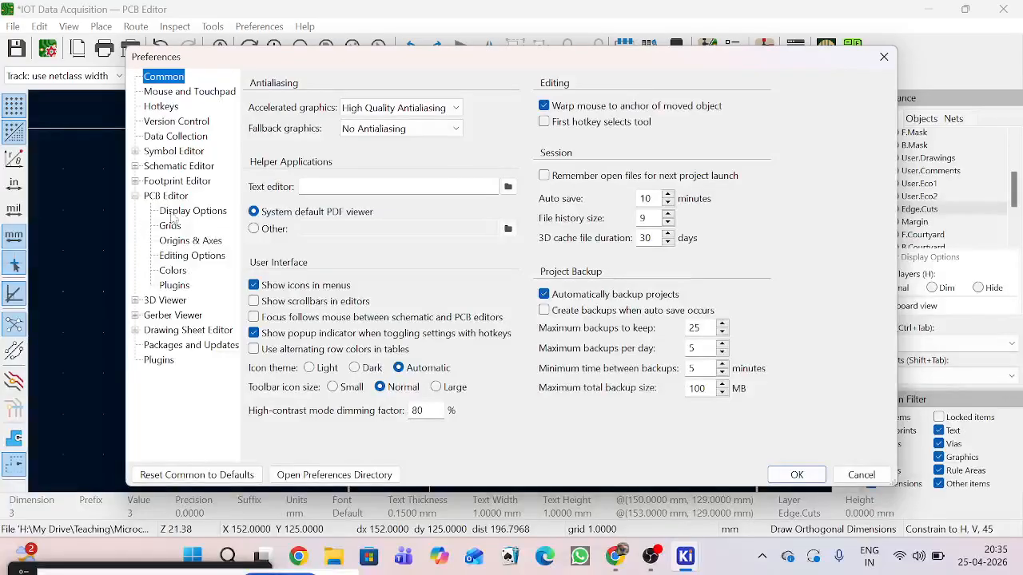
{"action": "left_click", "coordinate": [172, 227]}
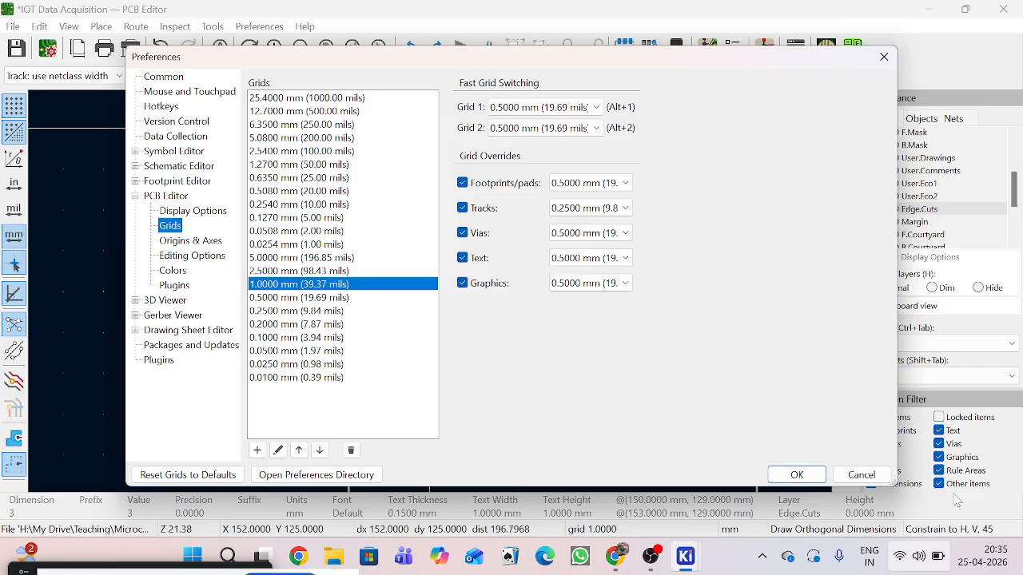
{"action": "left_click", "coordinate": [577, 284]}
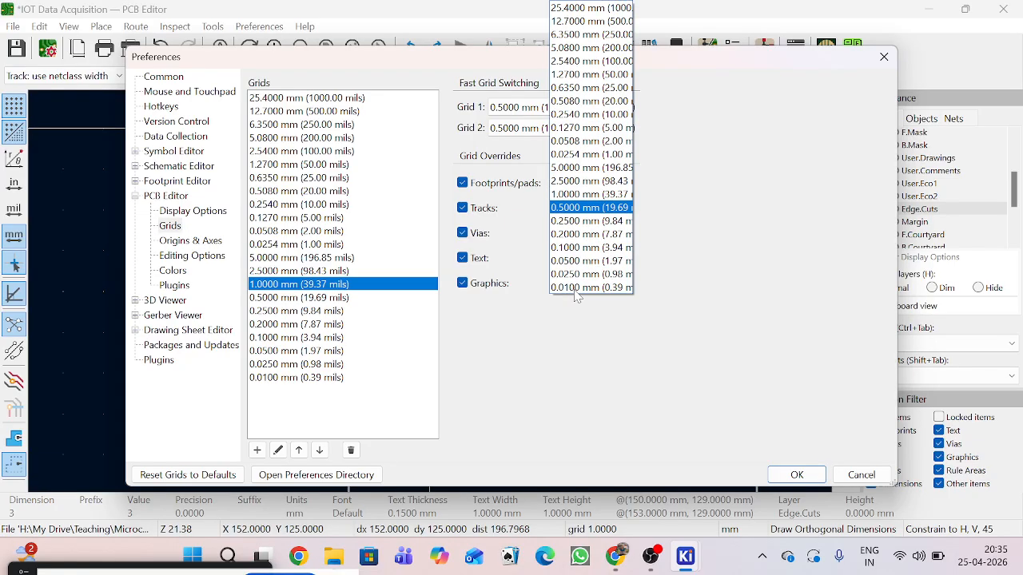
{"action": "left_click", "coordinate": [629, 343]}
{"action": "left_click_drag", "start_coordinate": [737, 57], "coordinate": [473, 326]}
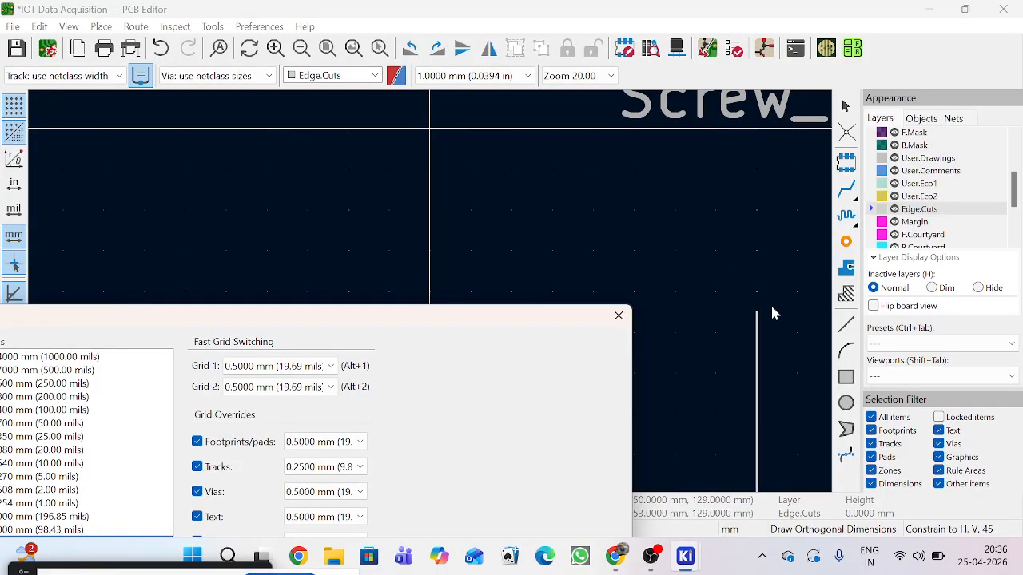
{"action": "left_click", "coordinate": [619, 316]}
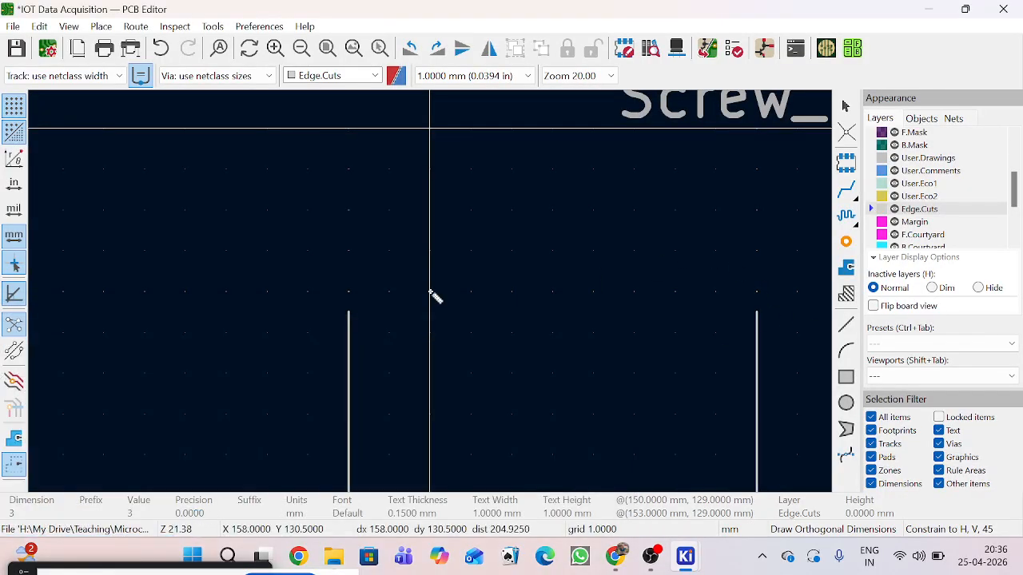
Step: Reopen the PCB editor's grid preferences and examine the fast-switching grids and the overrides for footprints, tracks, vias, text and graphics
{"action": "scroll", "coordinate": [433, 297], "scroll_direction": "down", "scroll_amount": 5}
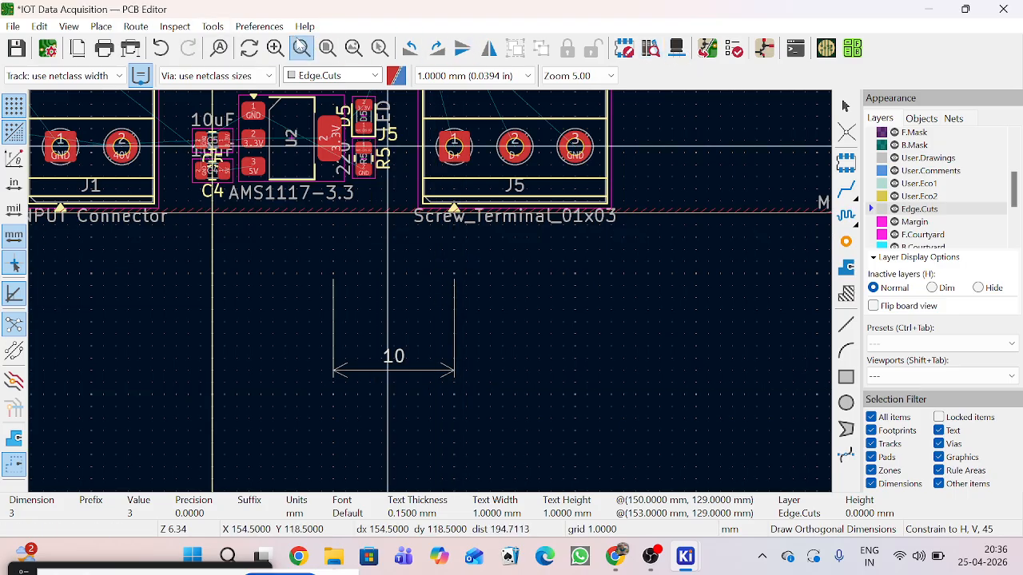
{"action": "left_click", "coordinate": [259, 26]}
{"action": "left_click", "coordinate": [241, 81]}
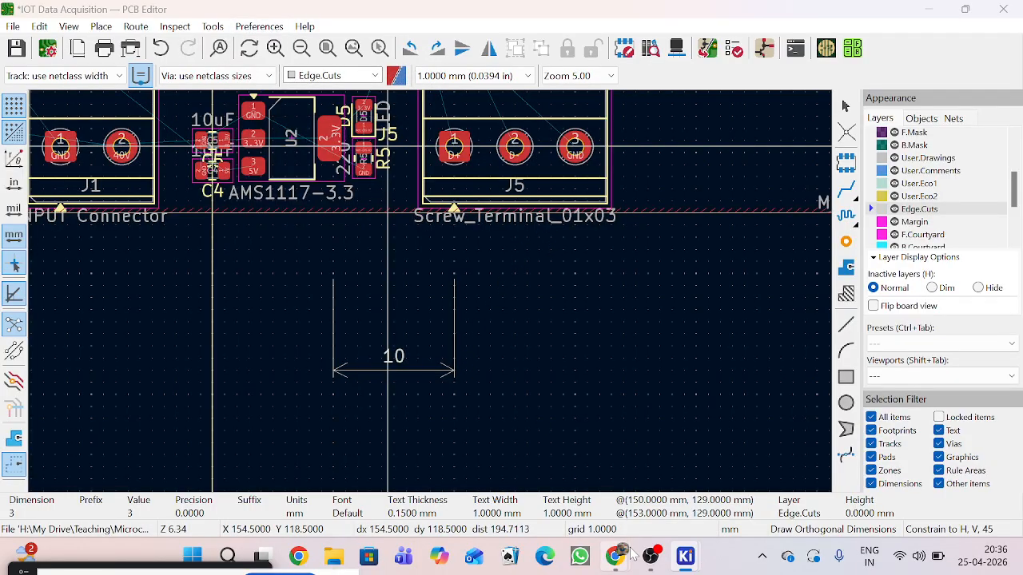
{"action": "left_click_drag", "start_coordinate": [369, 322], "coordinate": [709, 126]}
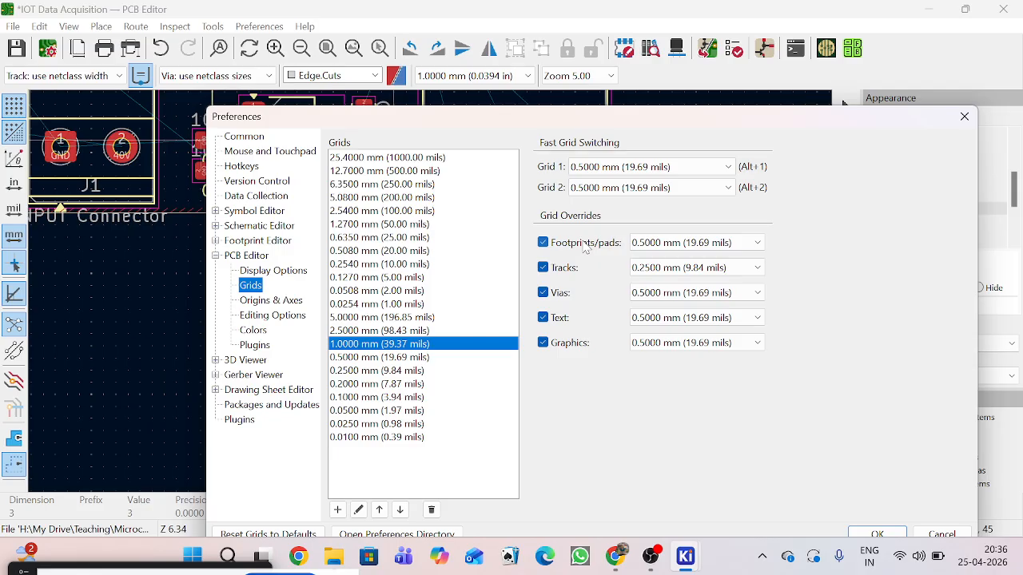
{"action": "left_click_drag", "start_coordinate": [601, 126], "coordinate": [860, 155]}
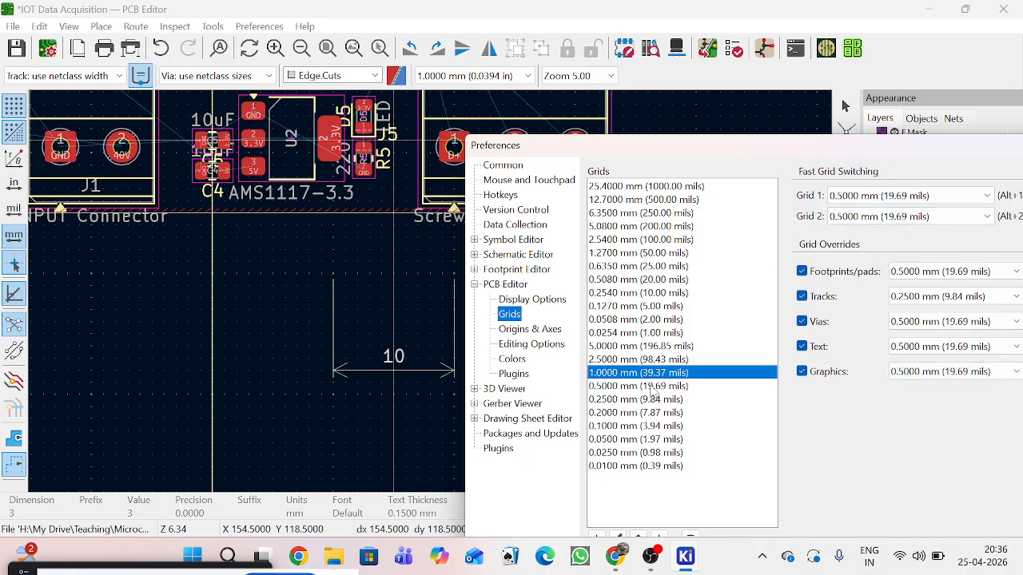
{"action": "left_click_drag", "start_coordinate": [844, 151], "coordinate": [757, 137]}
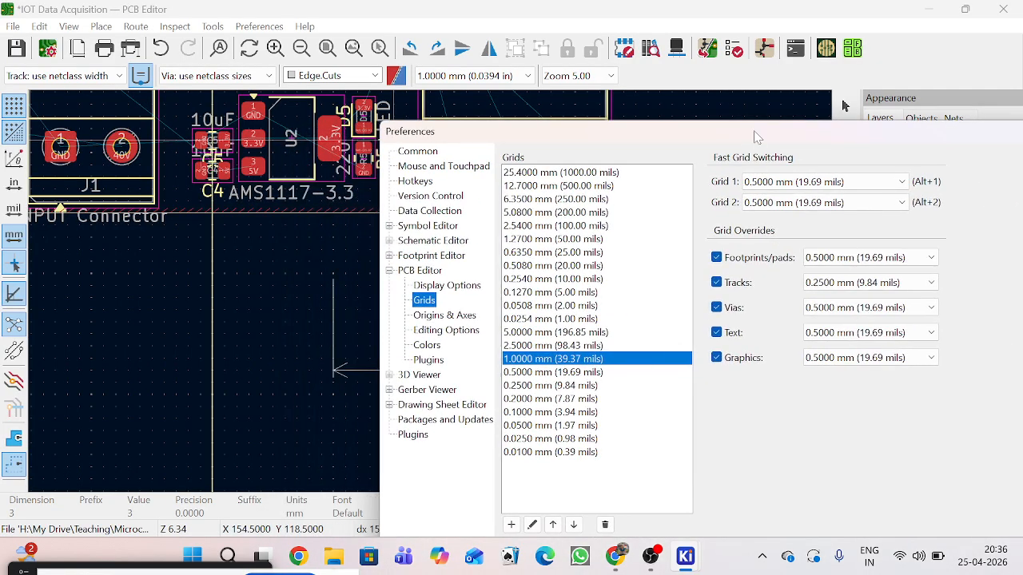
Step: Browse the defined grid sizes, view the 1.0000 mm grid's settings, and close the preferences without saving changes
{"action": "left_click", "coordinate": [564, 373]}
{"action": "left_click", "coordinate": [563, 332]}
{"action": "left_click", "coordinate": [555, 292]}
{"action": "left_click", "coordinate": [575, 372]}
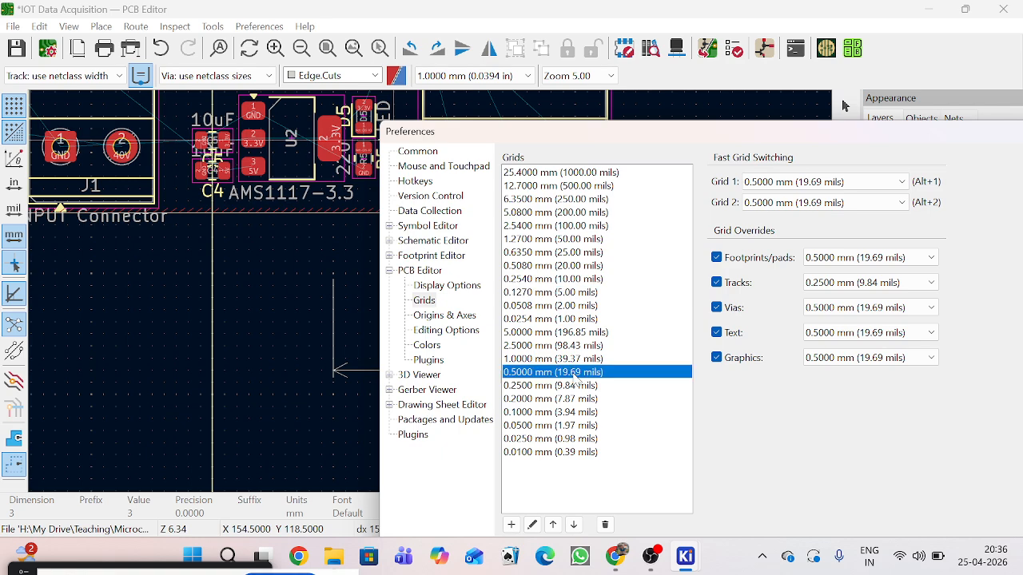
{"action": "left_click", "coordinate": [546, 293]}
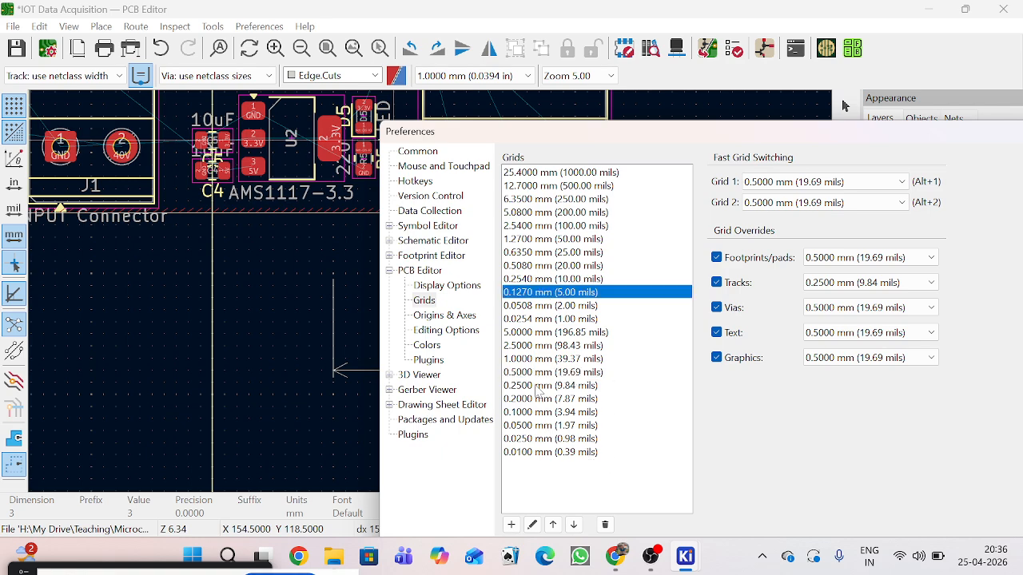
{"action": "double_click", "coordinate": [537, 364]}
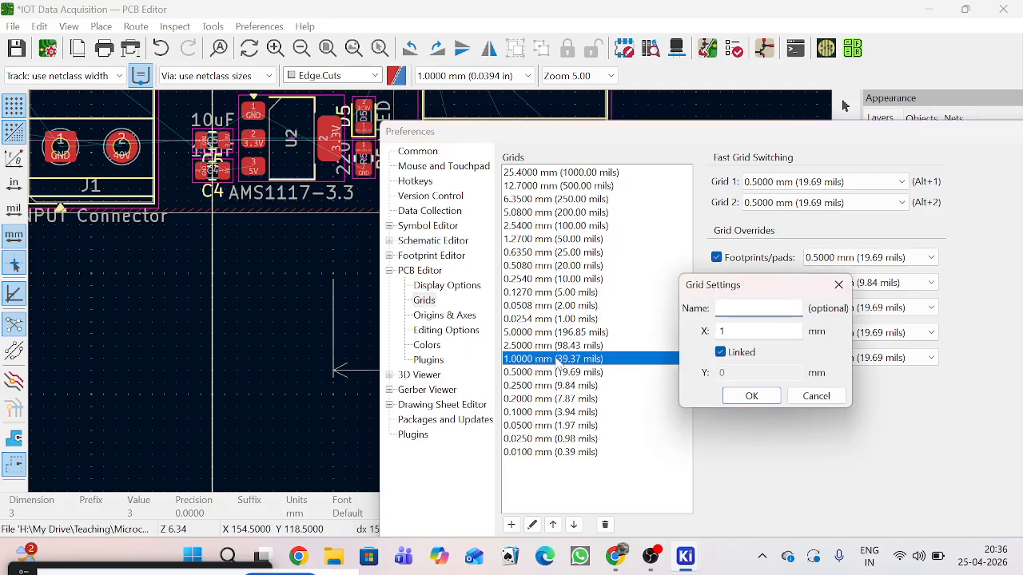
{"action": "left_click", "coordinate": [847, 285]}
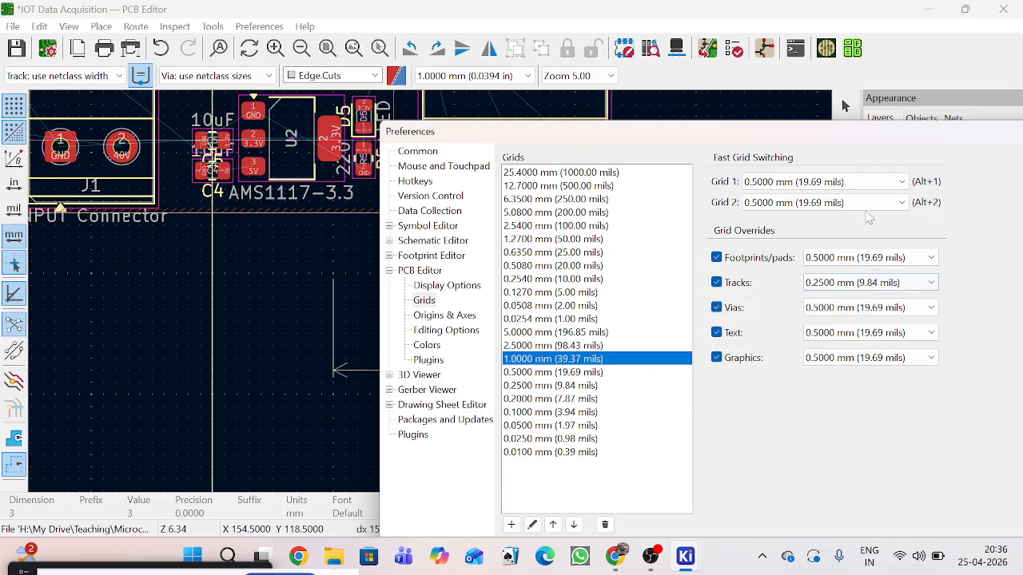
{"action": "left_click_drag", "start_coordinate": [898, 146], "coordinate": [642, 242]}
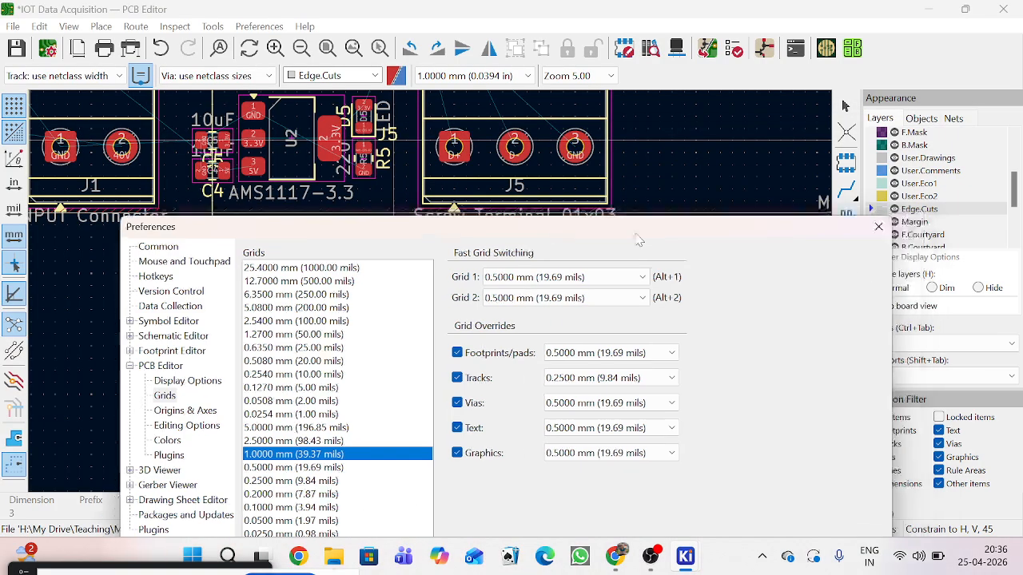
{"action": "left_click", "coordinate": [879, 229]}
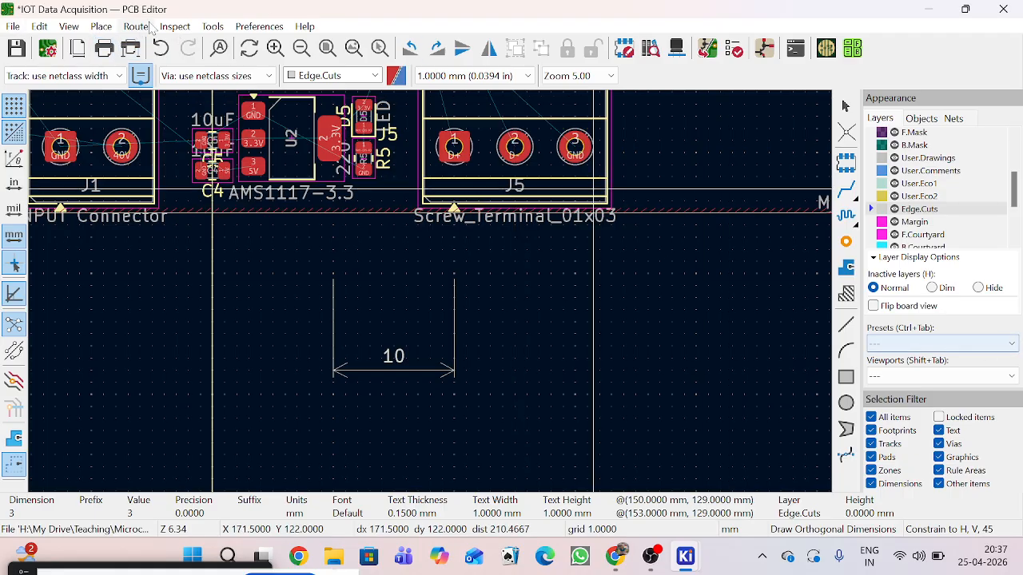
Step: Try a 10 mm horizontal orthogonal dimension starting at the right extension line of the existing dimension, and cancel it
{"action": "left_click", "coordinate": [101, 27]}
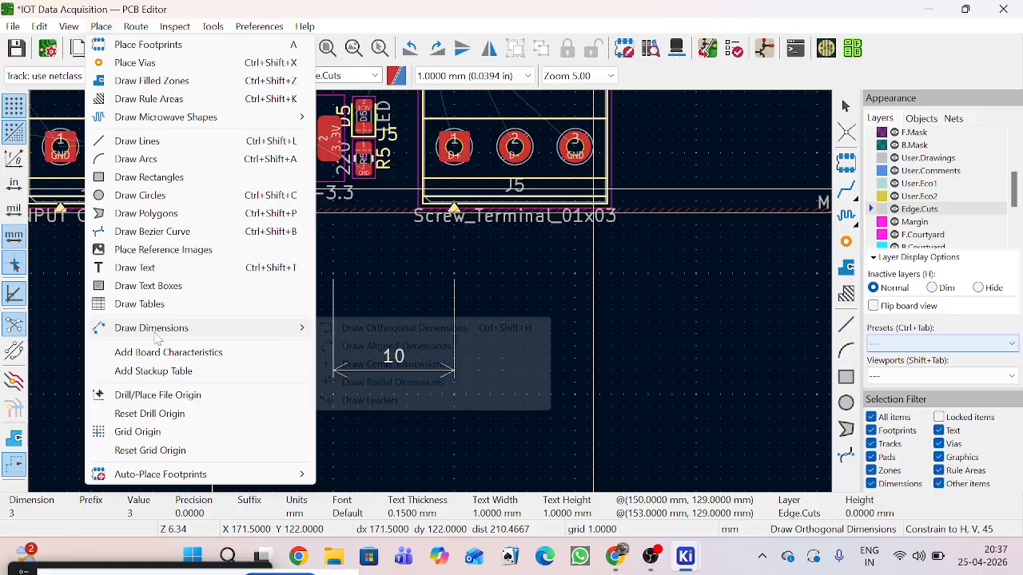
{"action": "mouse_move", "coordinate": [160, 328]}
{"action": "left_click", "coordinate": [352, 327]}
{"action": "scroll", "coordinate": [479, 290], "scroll_direction": "up", "scroll_amount": 8}
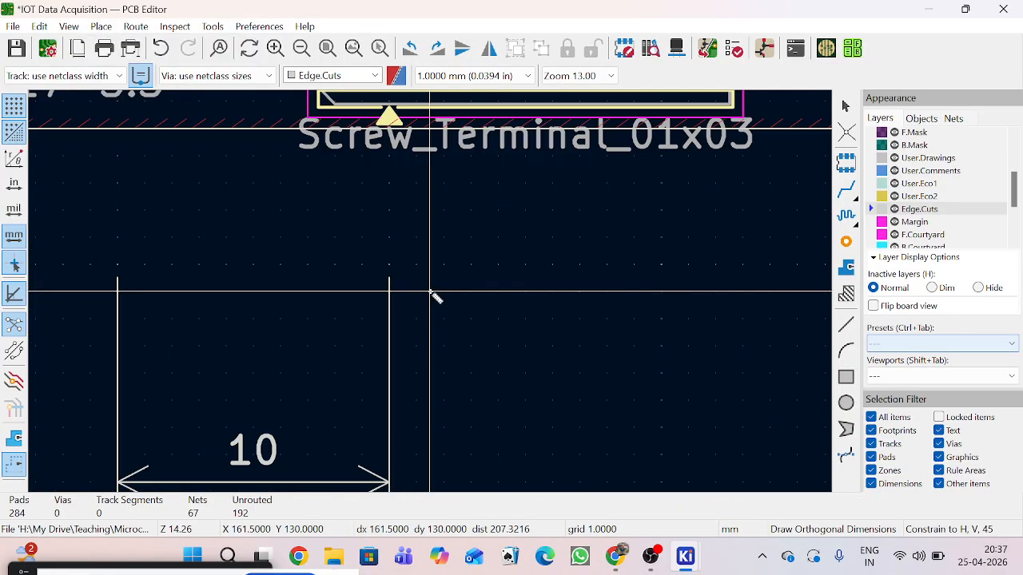
{"action": "left_click", "coordinate": [294, 206]}
{"action": "scroll", "coordinate": [452, 226], "scroll_direction": "down", "scroll_amount": 6}
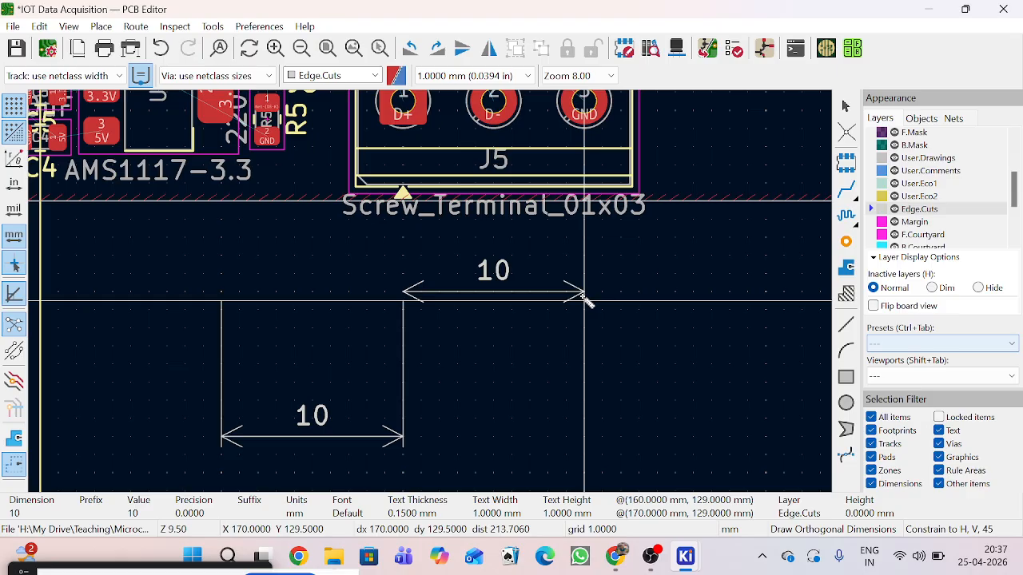
{"action": "right_click", "coordinate": [584, 298]}
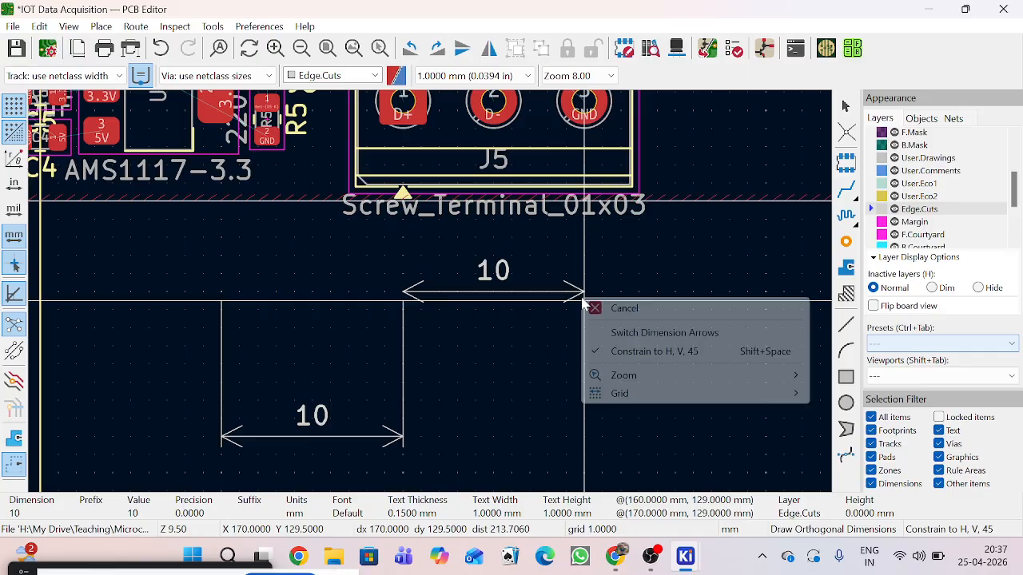
{"action": "left_click", "coordinate": [588, 308]}
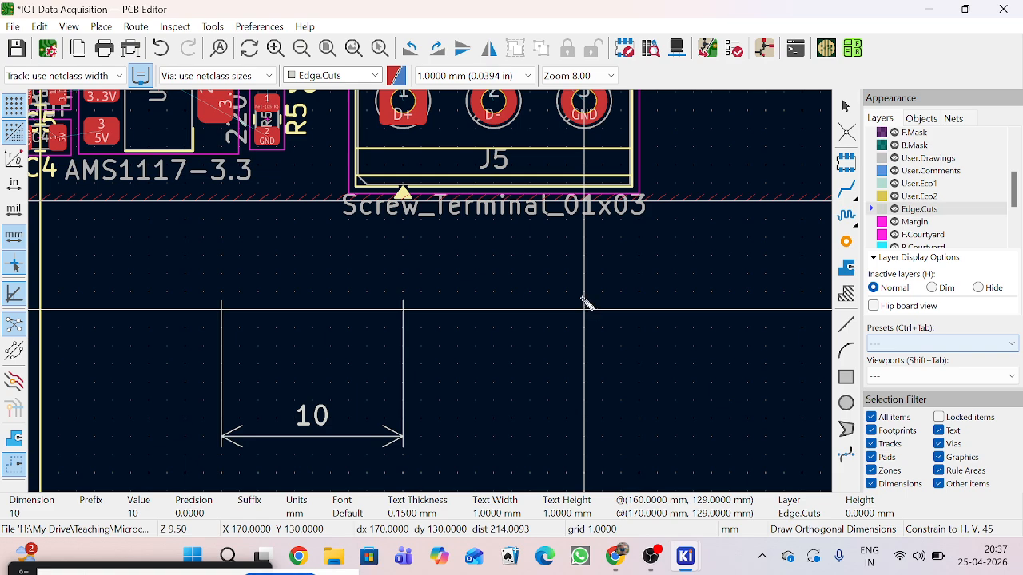
Step: Try an 11.5 mm horizontal orthogonal dimension starting above the existing dimension's right extension line, below pad 1 of J5, and cancel it
{"action": "left_click", "coordinate": [404, 292]}
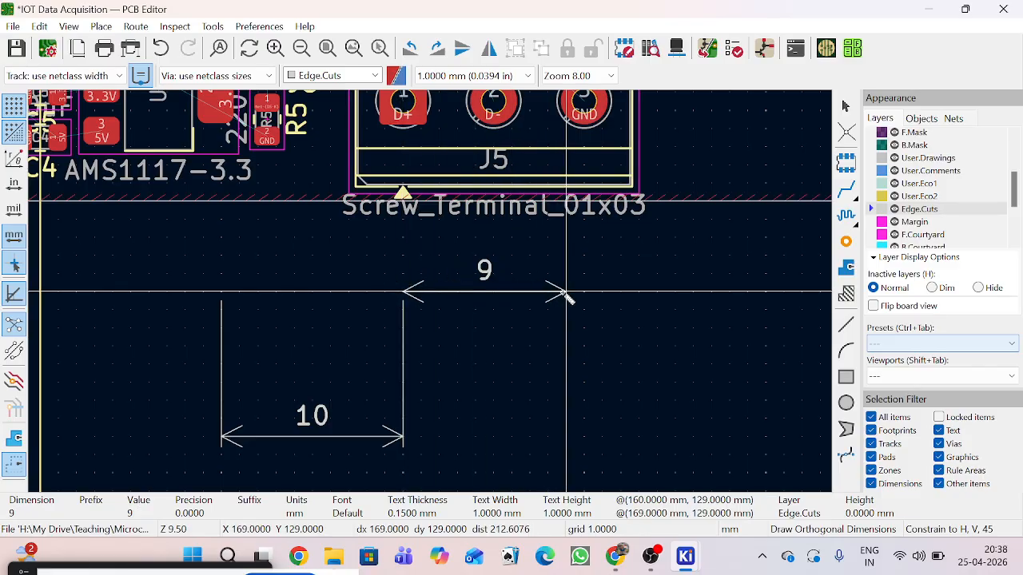
{"action": "scroll", "coordinate": [566, 296], "scroll_direction": "up", "scroll_amount": 8}
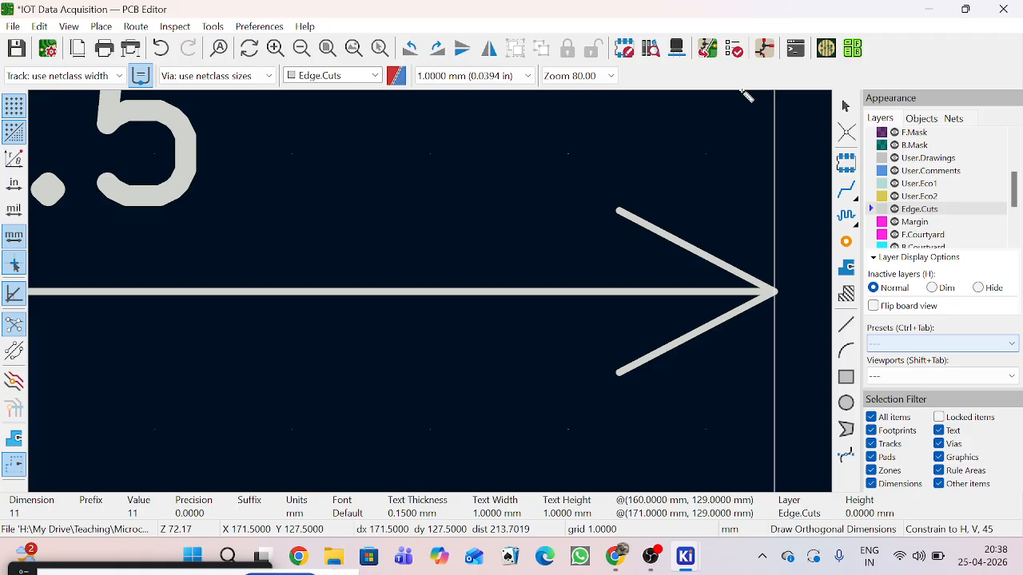
{"action": "scroll", "coordinate": [773, 292], "scroll_direction": "down", "scroll_amount": 3}
{"action": "right_click", "coordinate": [430, 293]}
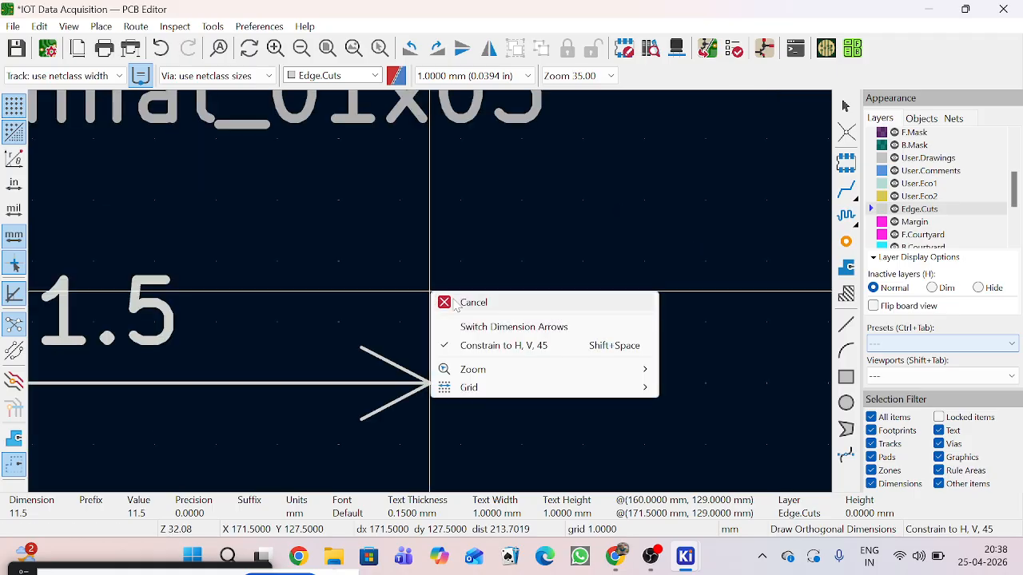
{"action": "left_click", "coordinate": [467, 303]}
{"action": "scroll", "coordinate": [434, 297], "scroll_direction": "down", "scroll_amount": 5}
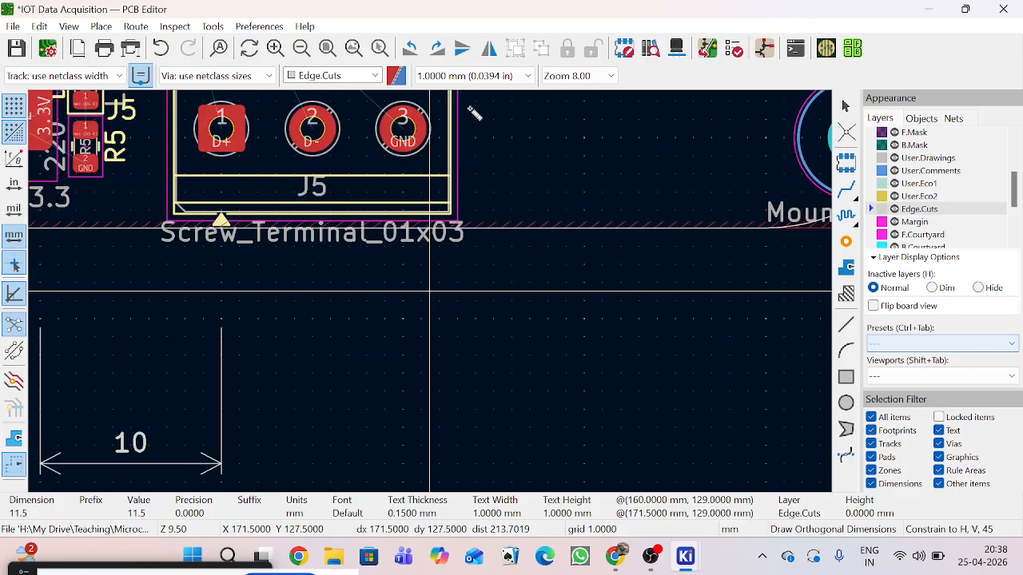
Step: Set the grid to 0.1000 mm, try a 2 mm horizontal dimension starting below pad 3 of J5, and cancel it
{"action": "left_click", "coordinate": [474, 75]}
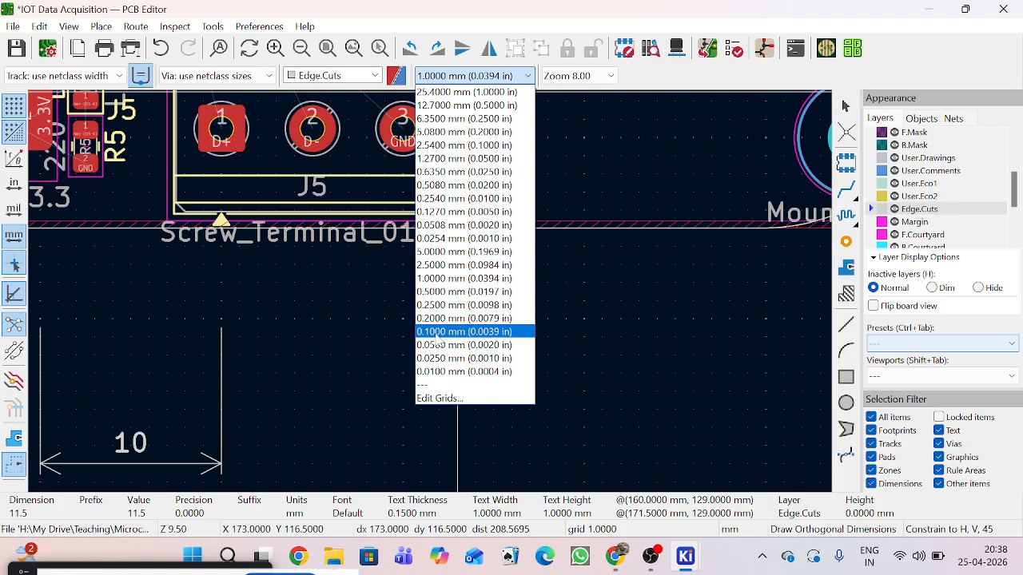
{"action": "left_click", "coordinate": [438, 333]}
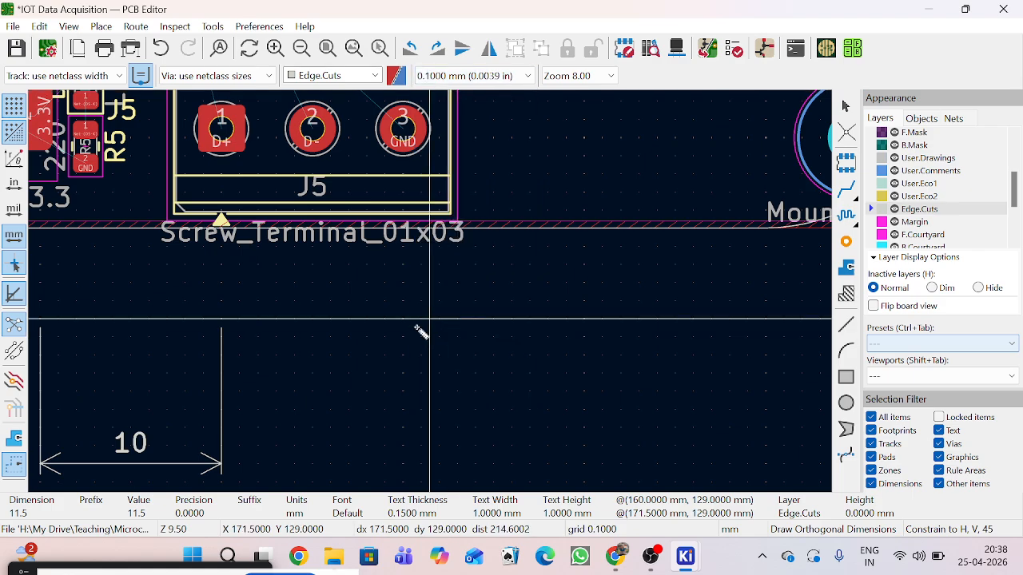
{"action": "scroll", "coordinate": [431, 303], "scroll_direction": "up", "scroll_amount": 5}
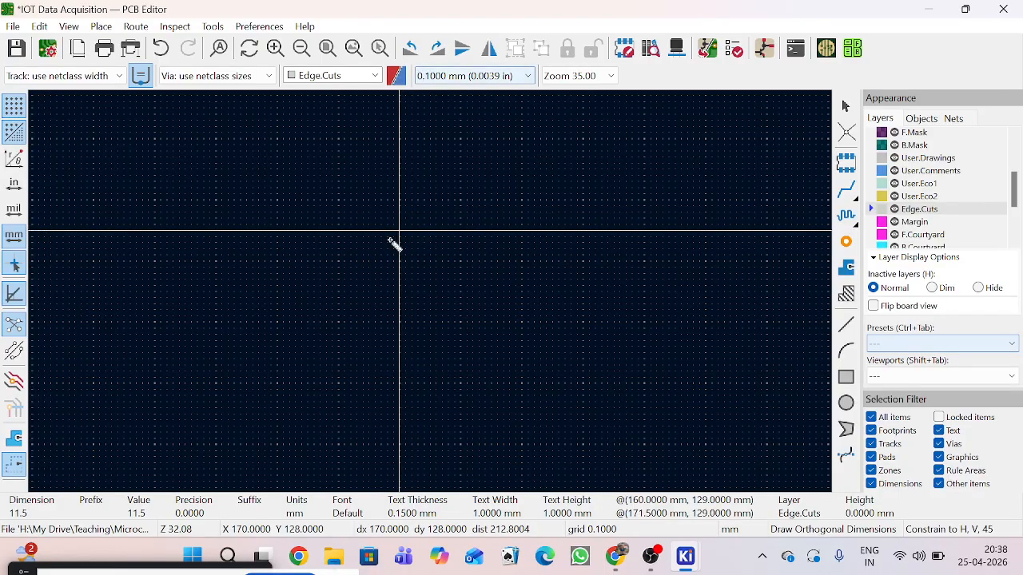
{"action": "left_click", "coordinate": [399, 262]}
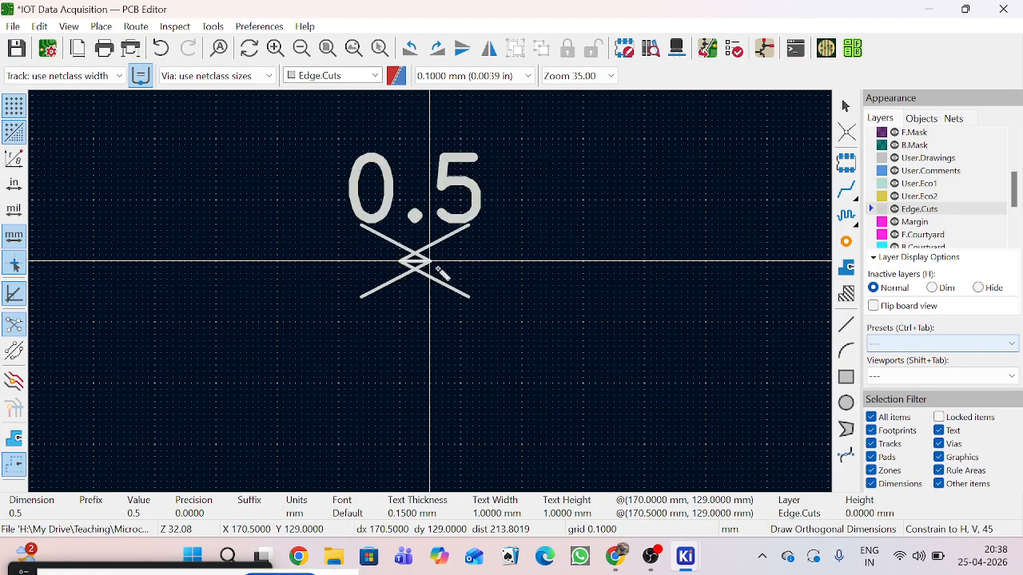
{"action": "scroll", "coordinate": [567, 283], "scroll_direction": "down", "scroll_amount": 2}
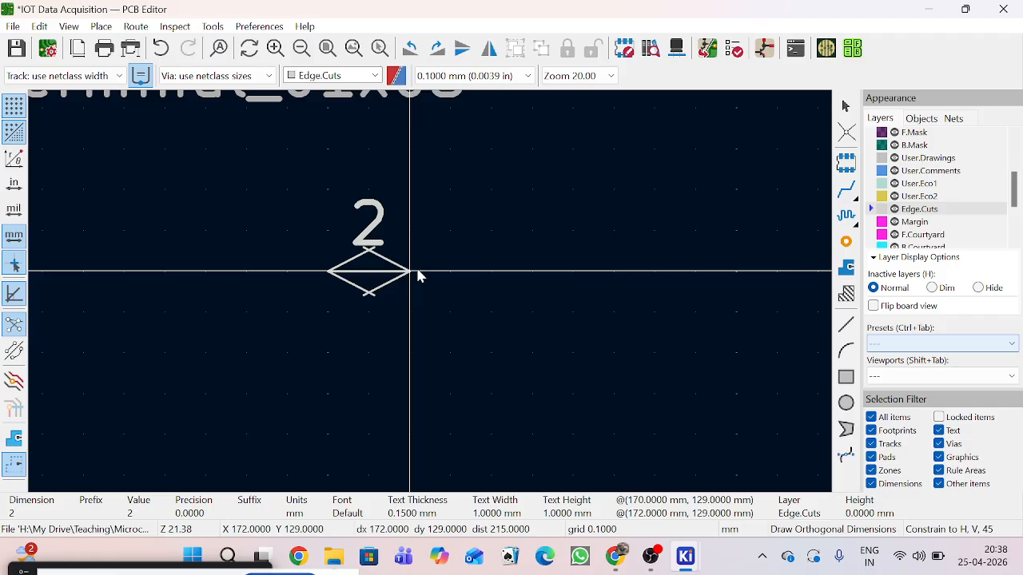
{"action": "right_click", "coordinate": [419, 273]}
{"action": "left_click", "coordinate": [445, 278]}
Step: Set the PCB editor's grid override for graphics to 0.1000 mm and save the preferences
{"action": "left_click", "coordinate": [259, 26]}
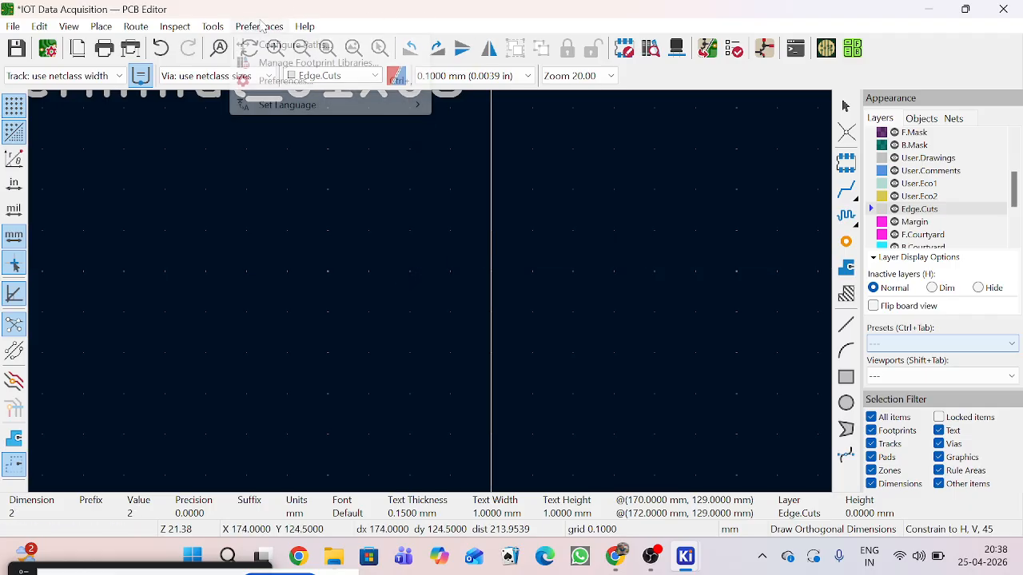
{"action": "left_click", "coordinate": [265, 80]}
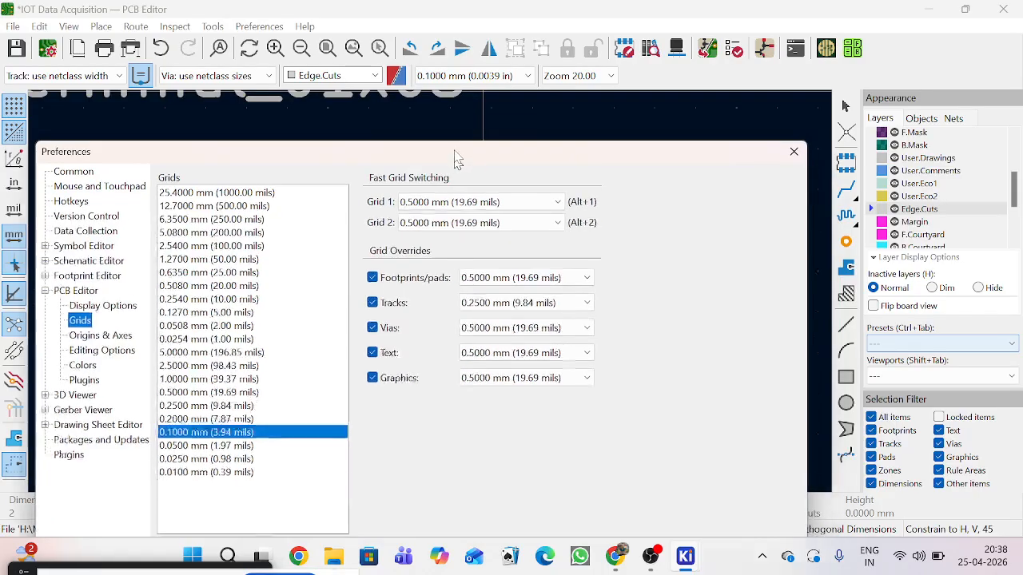
{"action": "left_click", "coordinate": [584, 363]}
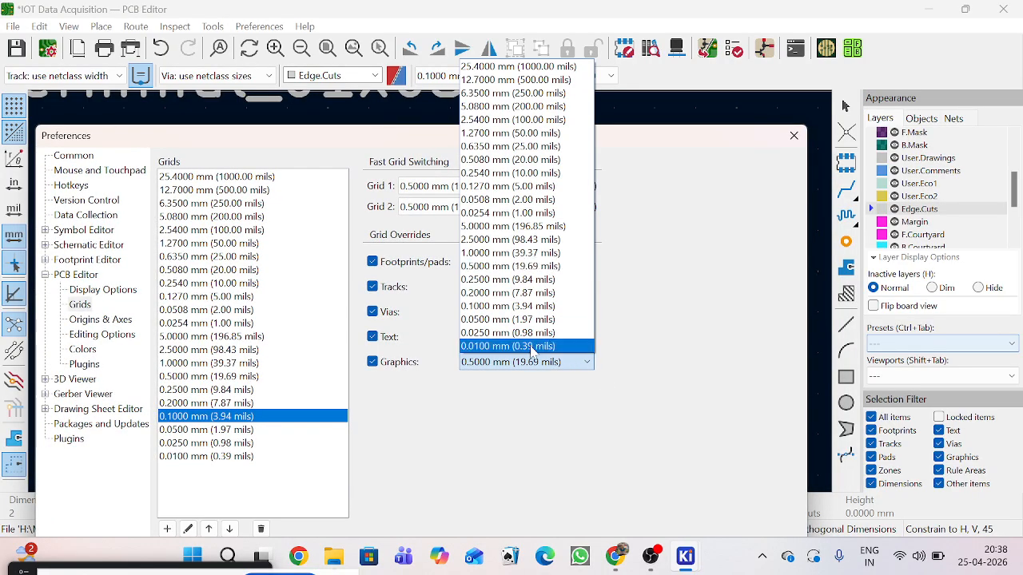
{"action": "left_click", "coordinate": [476, 307]}
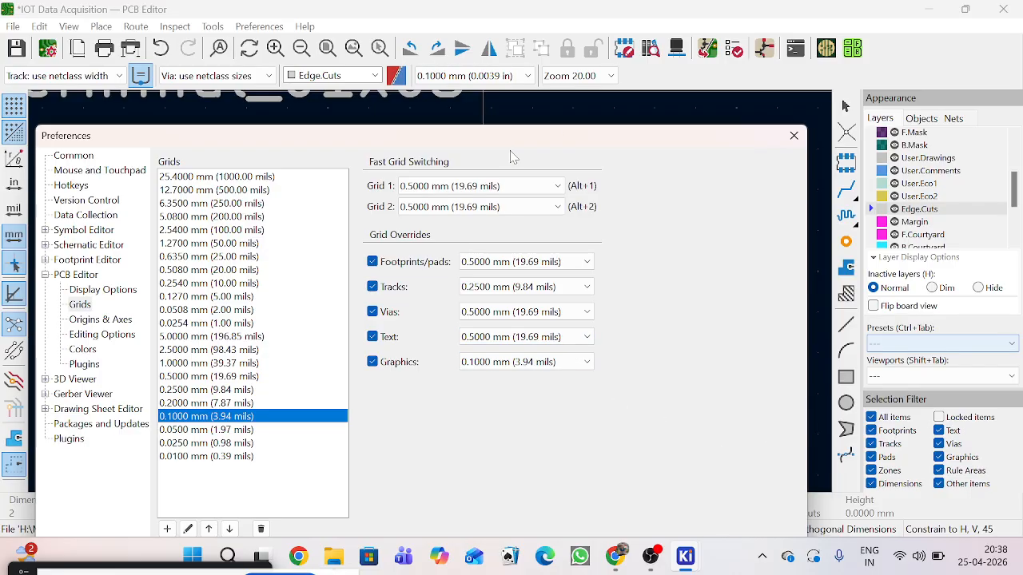
{"action": "left_click_drag", "start_coordinate": [514, 139], "coordinate": [491, 92]}
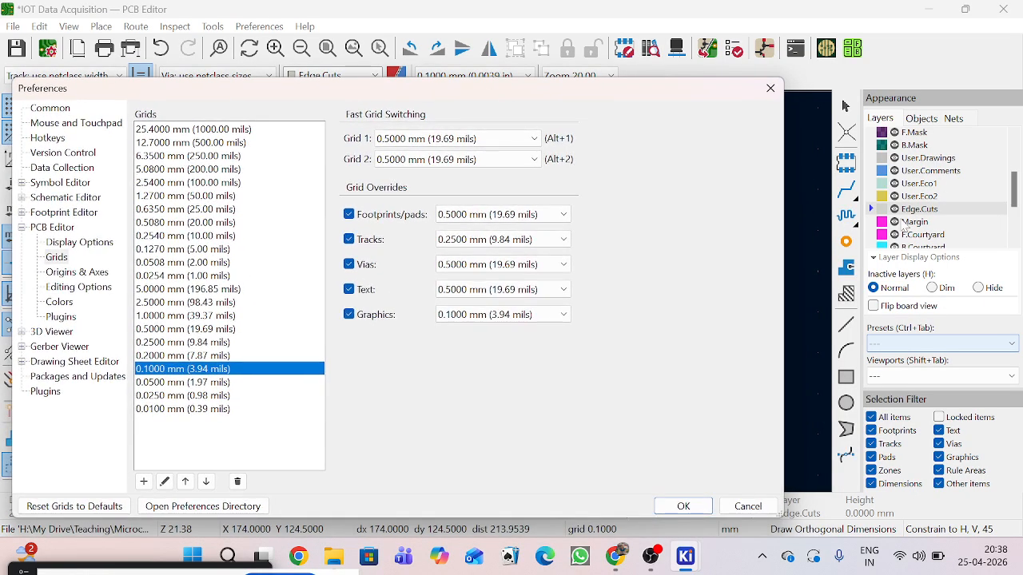
{"action": "left_click", "coordinate": [683, 506]}
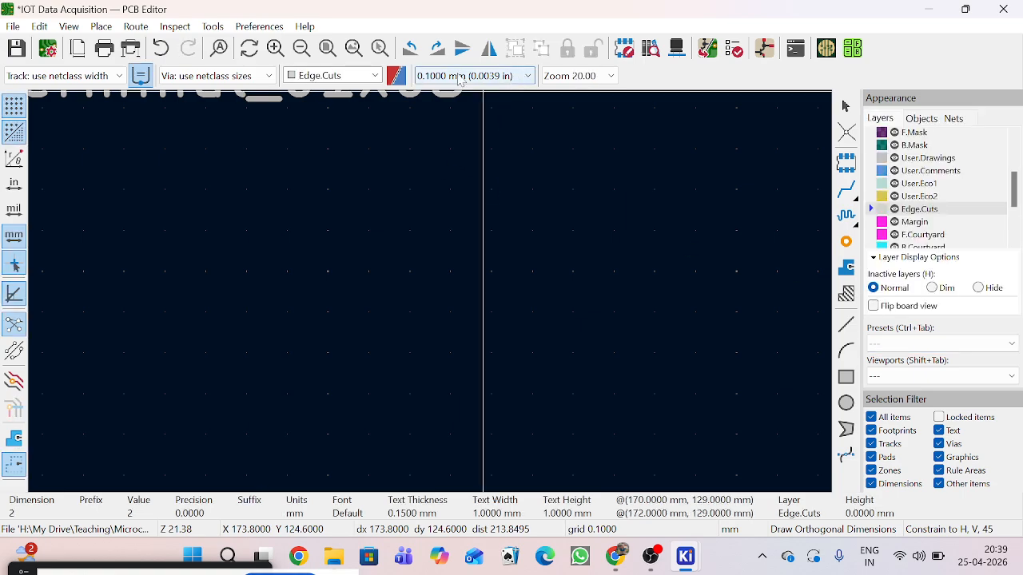
Step: Try a 1 mm horizontal dimension in the empty area below J5, and cancel it
{"action": "left_click", "coordinate": [477, 183]}
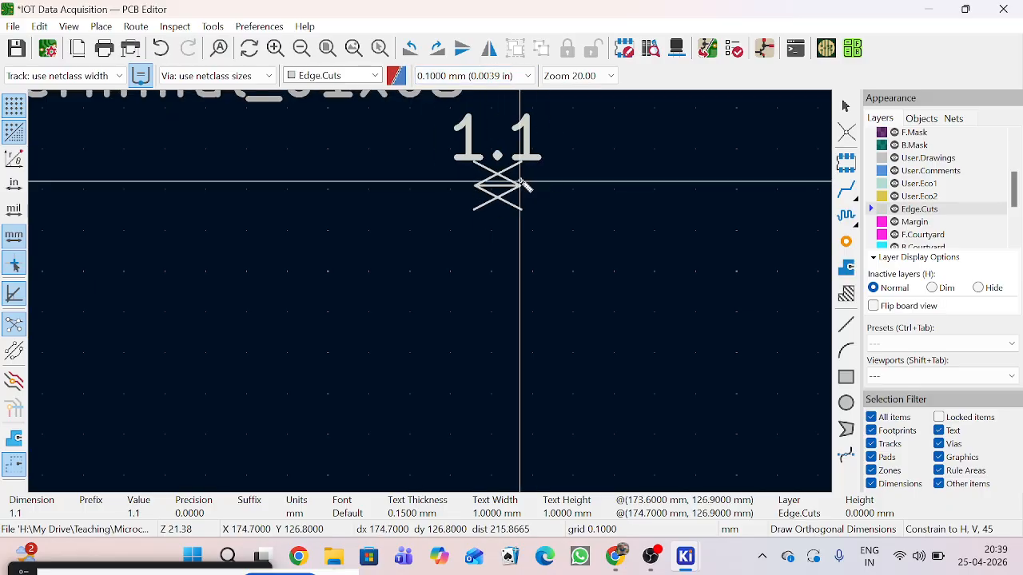
{"action": "scroll", "coordinate": [523, 184], "scroll_direction": "up", "scroll_amount": 4}
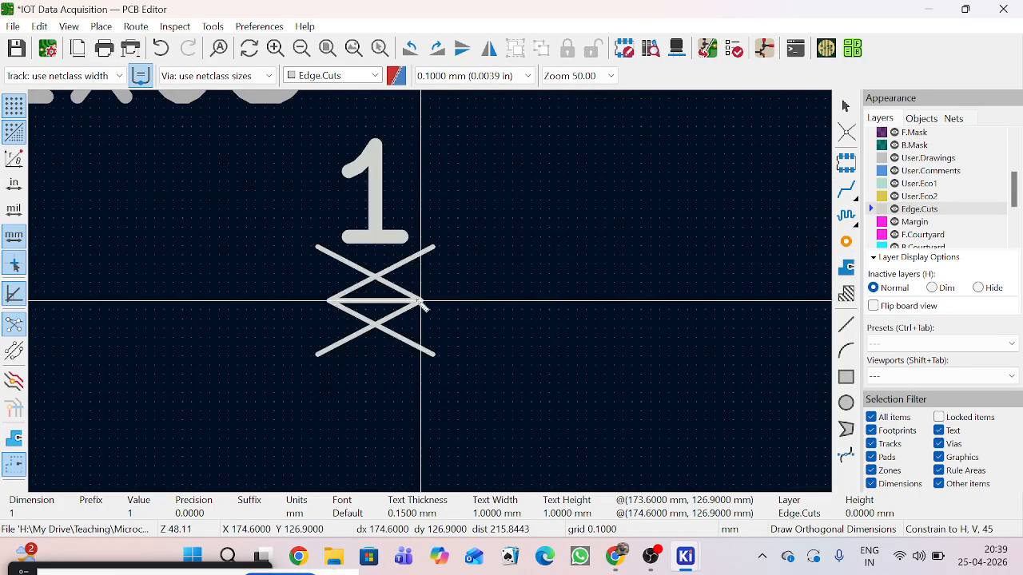
{"action": "right_click", "coordinate": [419, 302]}
{"action": "left_click", "coordinate": [436, 308]}
Step: Place a 9.9 mm horizontal orthogonal dimension starting below pad 3 of J5, with its dimension line 11.9 mm below the start point
{"action": "scroll", "coordinate": [422, 306], "scroll_direction": "up", "scroll_amount": 4}
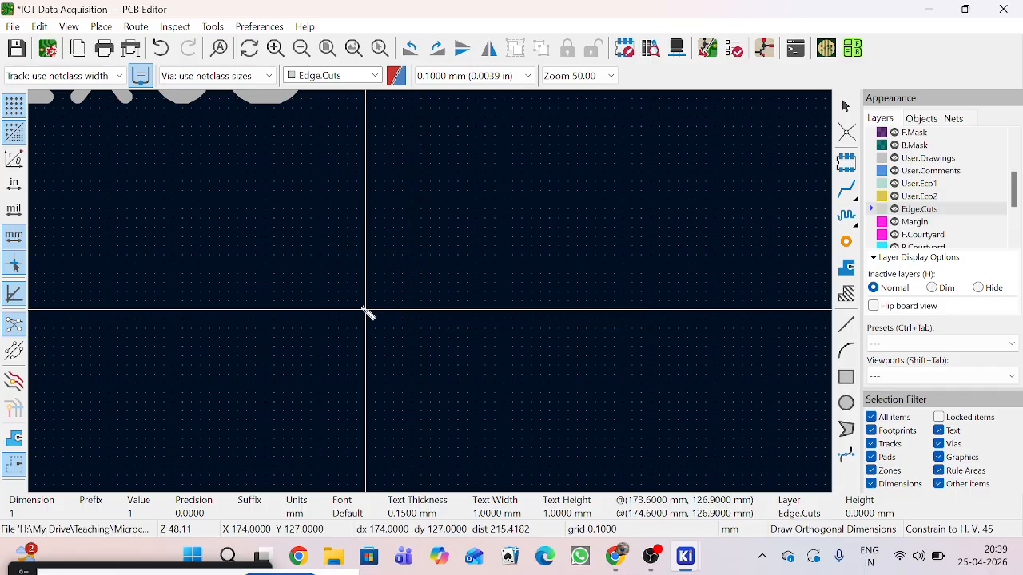
{"action": "scroll", "coordinate": [434, 297], "scroll_direction": "down", "scroll_amount": 8}
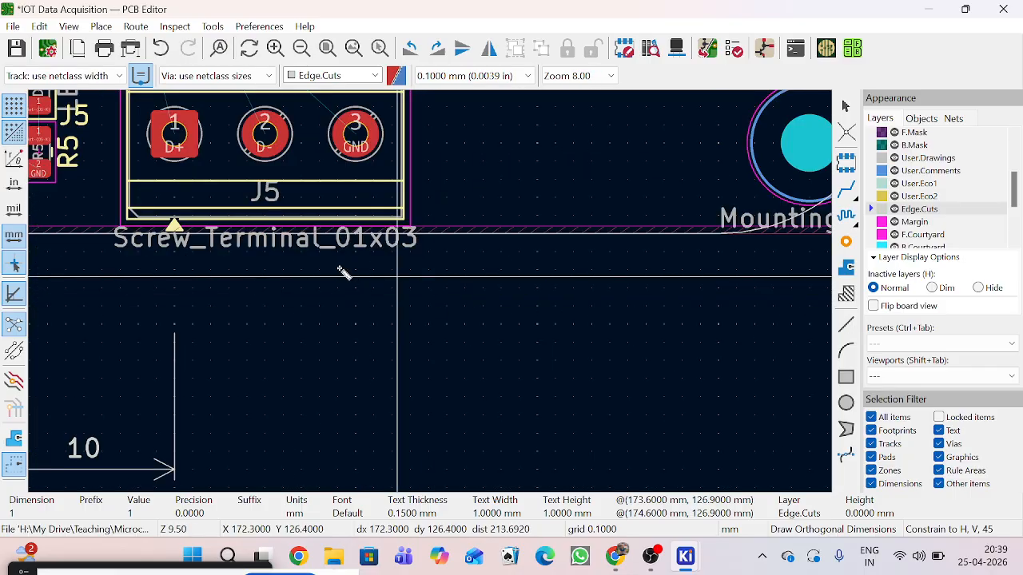
{"action": "scroll", "coordinate": [345, 351], "scroll_direction": "up", "scroll_amount": 6}
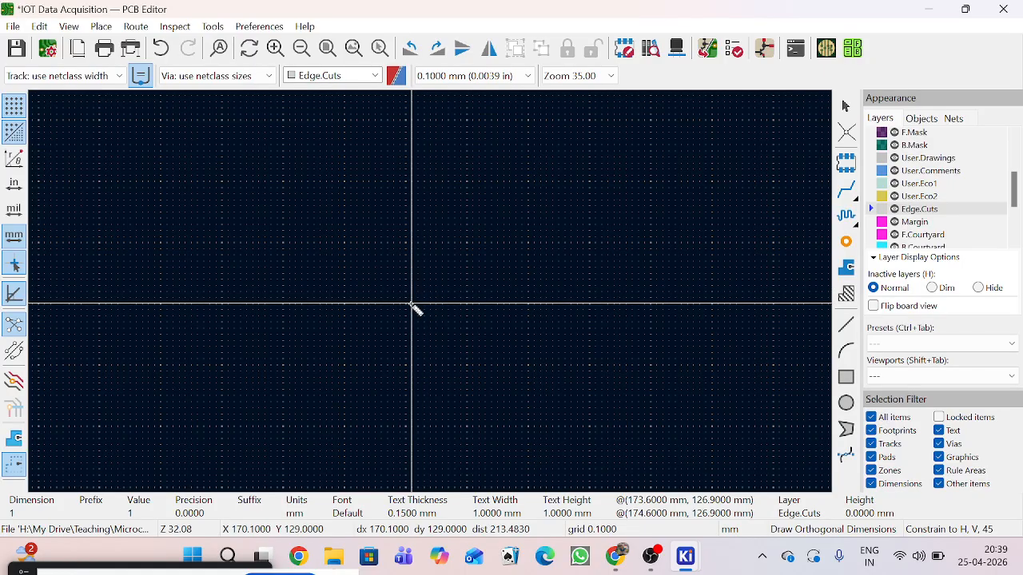
{"action": "scroll", "coordinate": [413, 308], "scroll_direction": "up", "scroll_amount": 4}
{"action": "scroll", "coordinate": [434, 297], "scroll_direction": "down", "scroll_amount": 4}
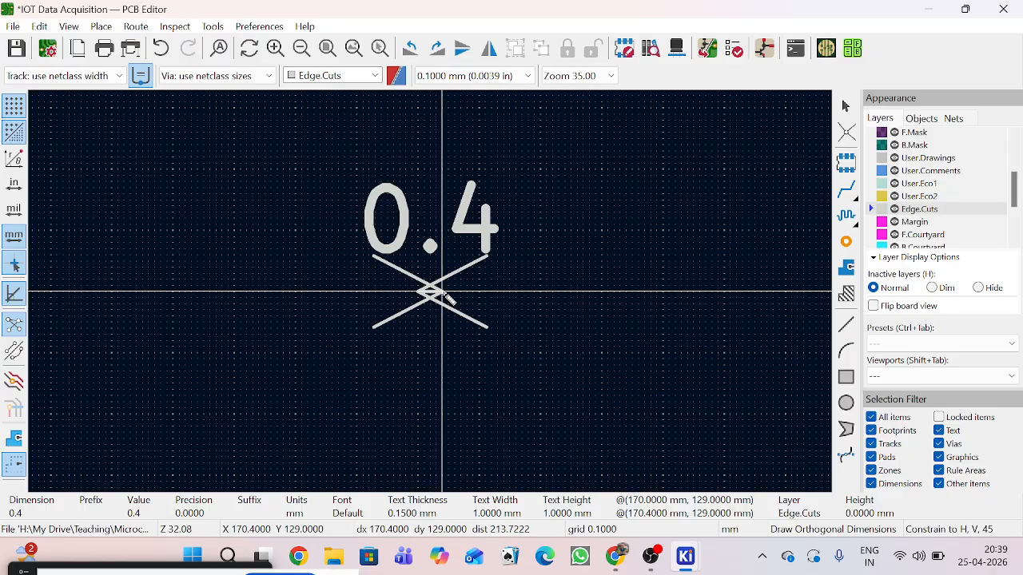
{"action": "scroll", "coordinate": [458, 296], "scroll_direction": "down", "scroll_amount": 3}
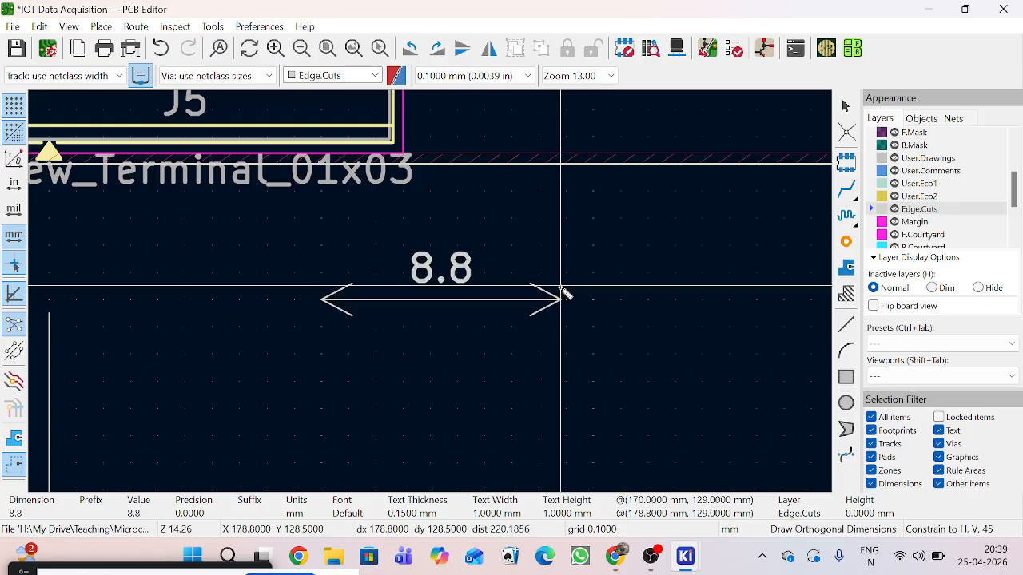
{"action": "scroll", "coordinate": [602, 295], "scroll_direction": "up", "scroll_amount": 2}
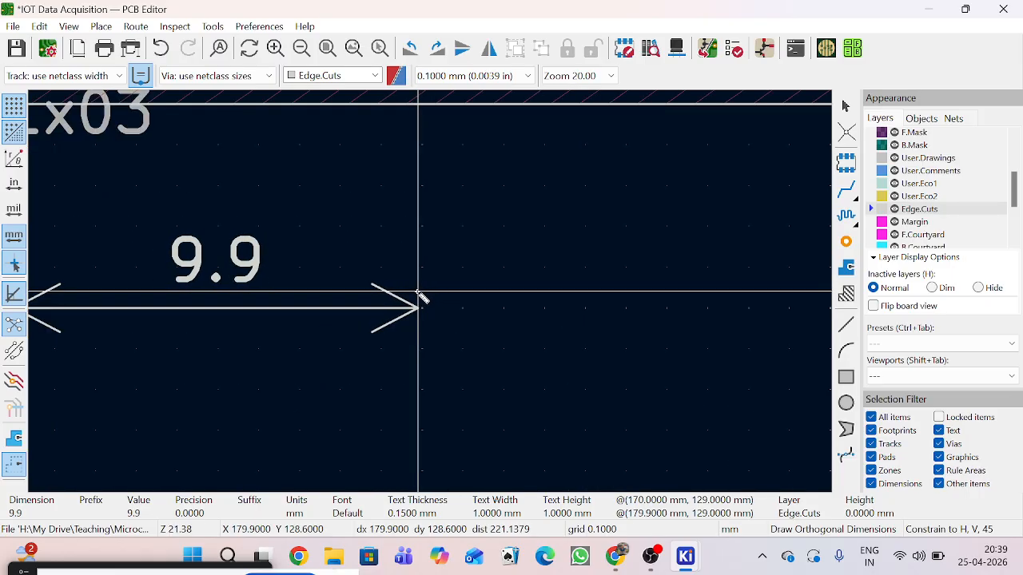
{"action": "left_click", "coordinate": [418, 298]}
{"action": "scroll", "coordinate": [434, 295], "scroll_direction": "down", "scroll_amount": 3}
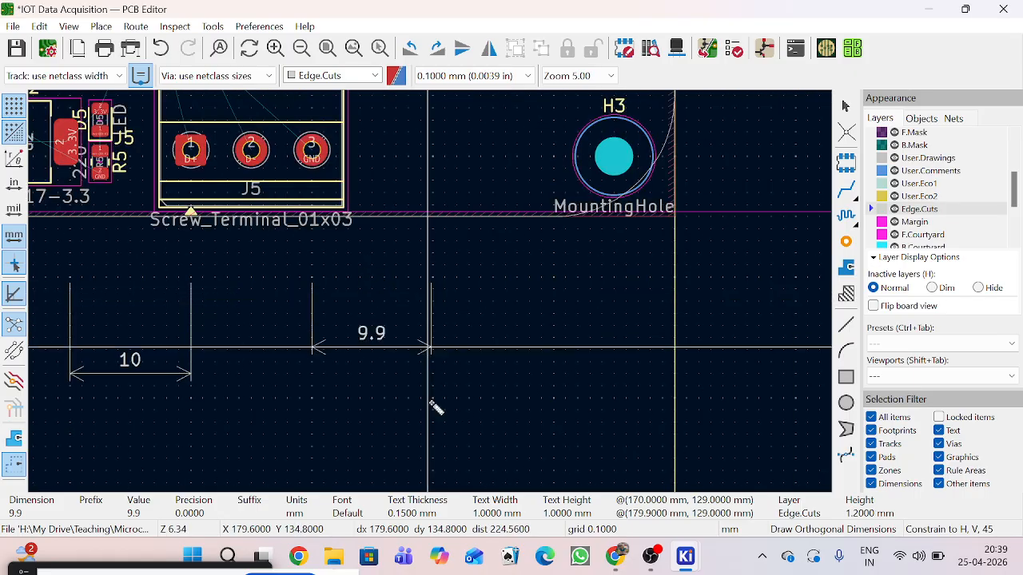
{"action": "left_click", "coordinate": [434, 425]}
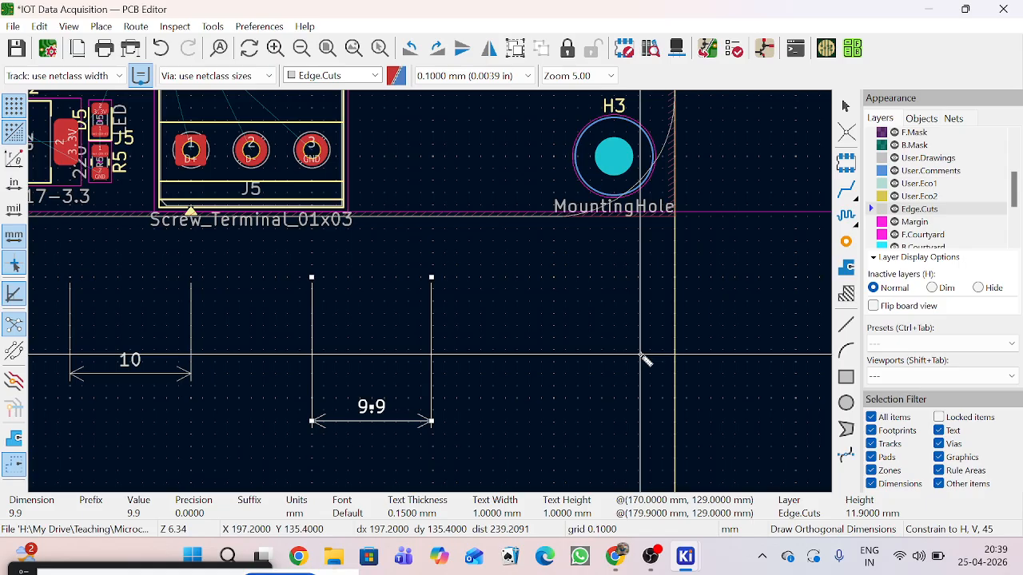
Step: Set the editor's working grid to 0.0100 mm
{"action": "left_click", "coordinate": [480, 76]}
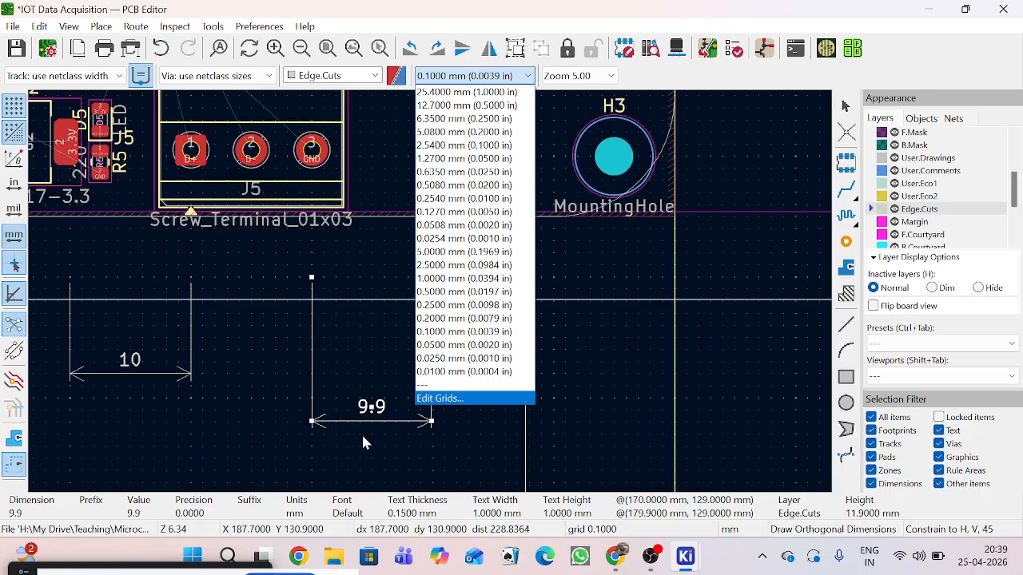
{"action": "scroll", "coordinate": [432, 299], "scroll_direction": "down", "scroll_amount": 2}
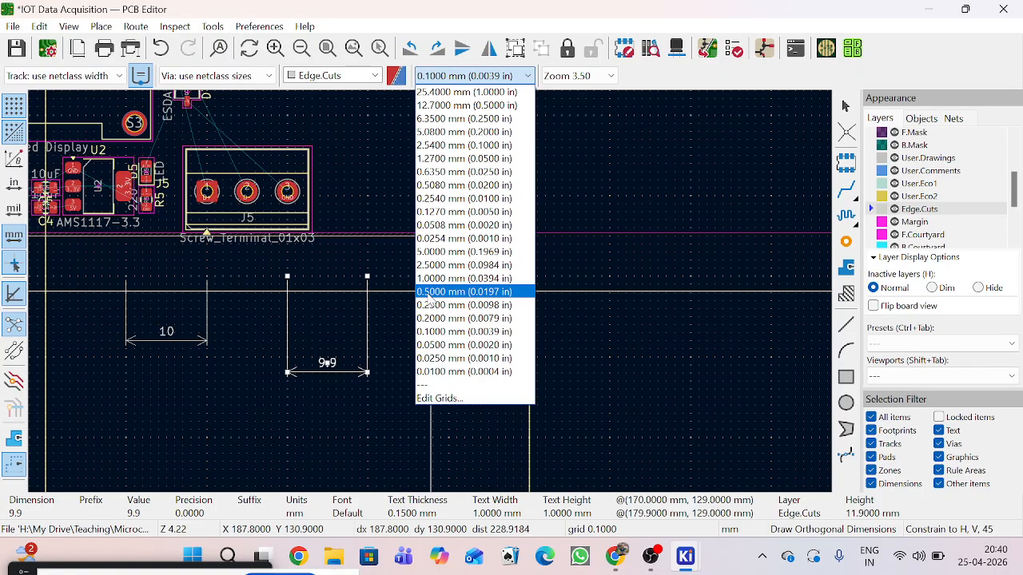
{"action": "left_click", "coordinate": [444, 372]}
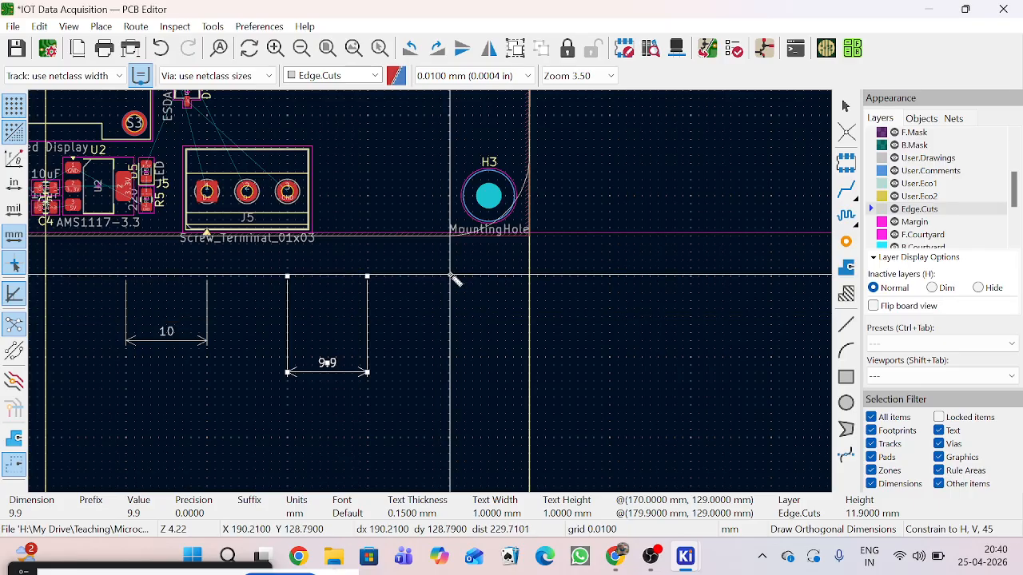
Step: Try a 3.4 mm horizontal dimension below mounting hole H3, and cancel it
{"action": "left_click", "coordinate": [451, 275]}
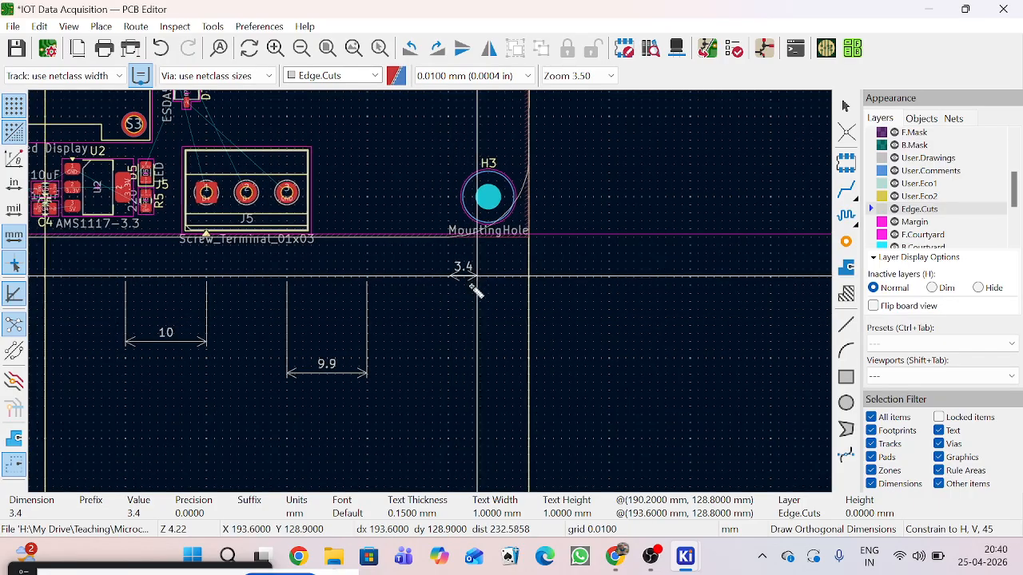
{"action": "right_click_drag", "start_coordinate": [477, 277], "coordinate": [472, 286]}
{"action": "right_click", "coordinate": [472, 286]}
{"action": "left_click", "coordinate": [496, 299]}
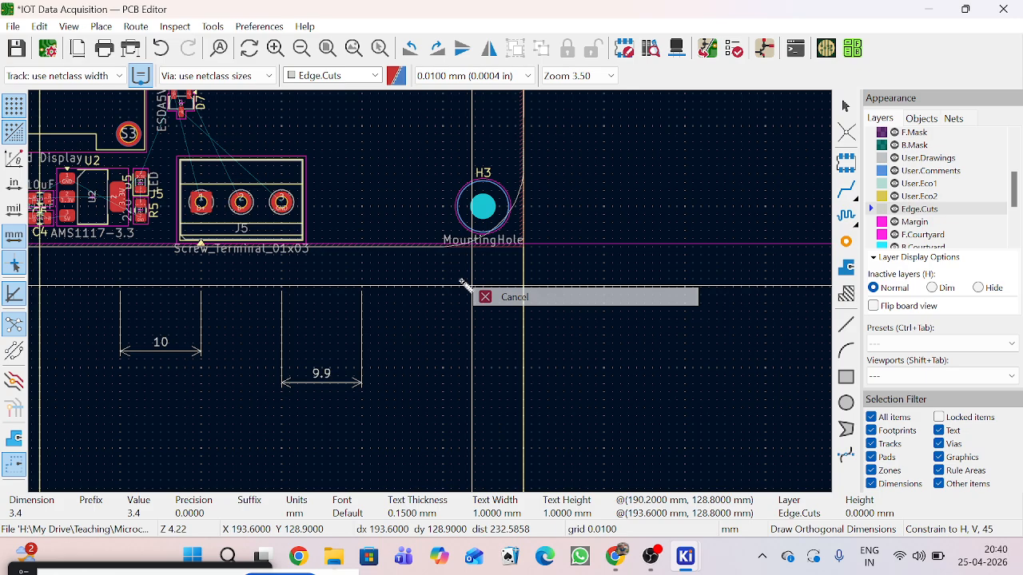
Step: Set the PCB editor's grid override for graphics to 0.0100 mm and save the preferences
{"action": "left_click", "coordinate": [259, 27]}
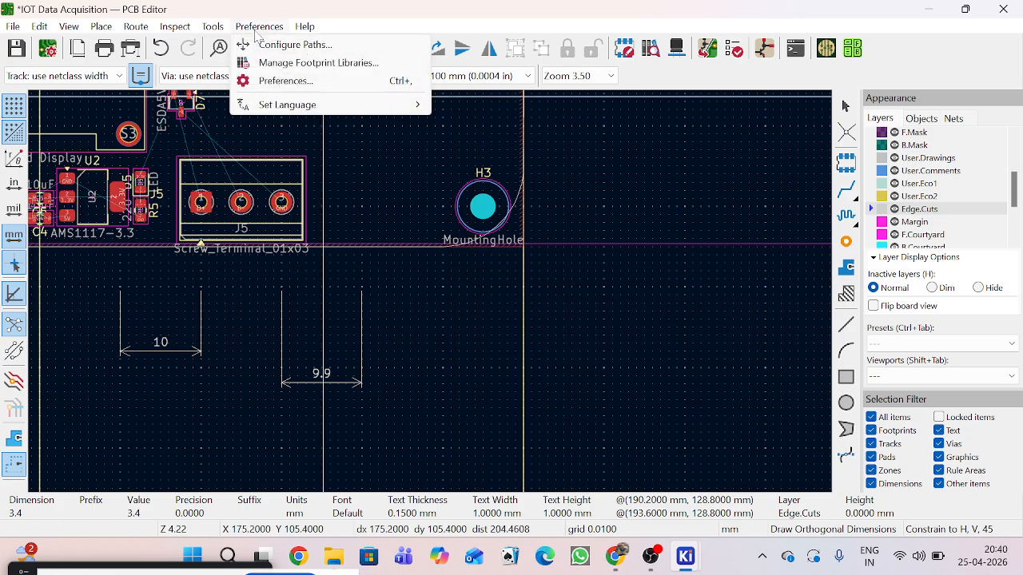
{"action": "left_click", "coordinate": [266, 81]}
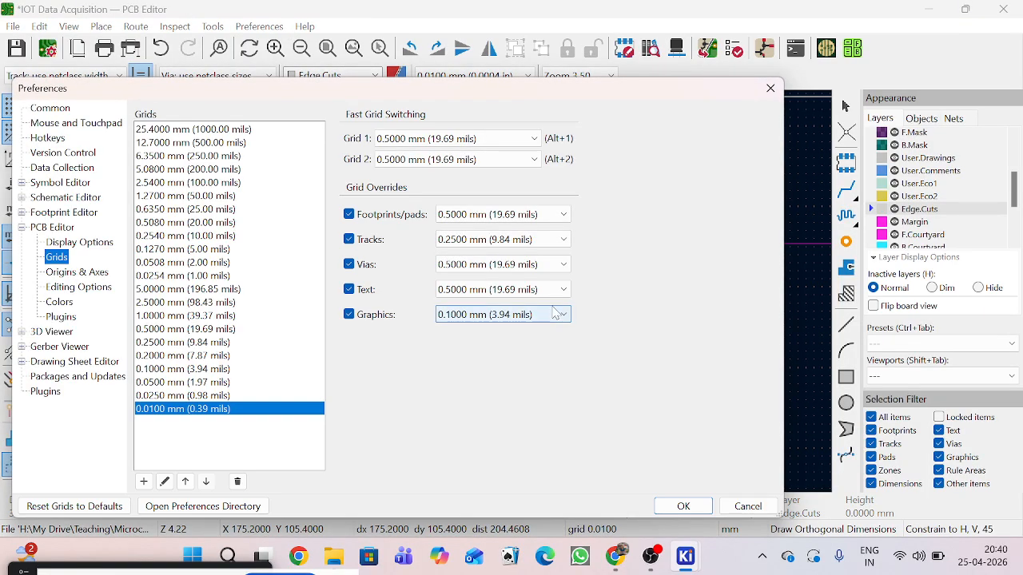
{"action": "left_click", "coordinate": [555, 314]}
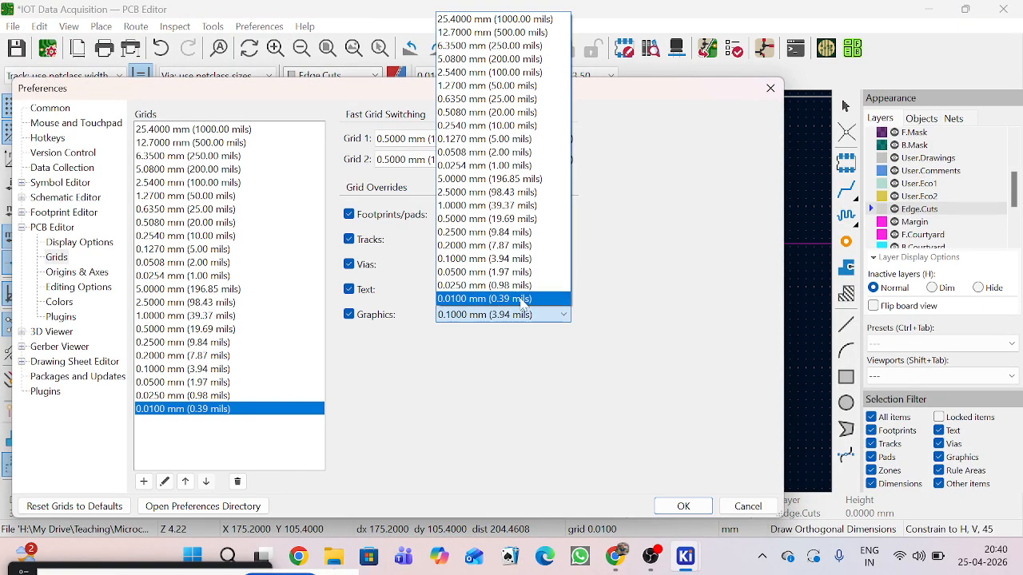
{"action": "left_click", "coordinate": [524, 299]}
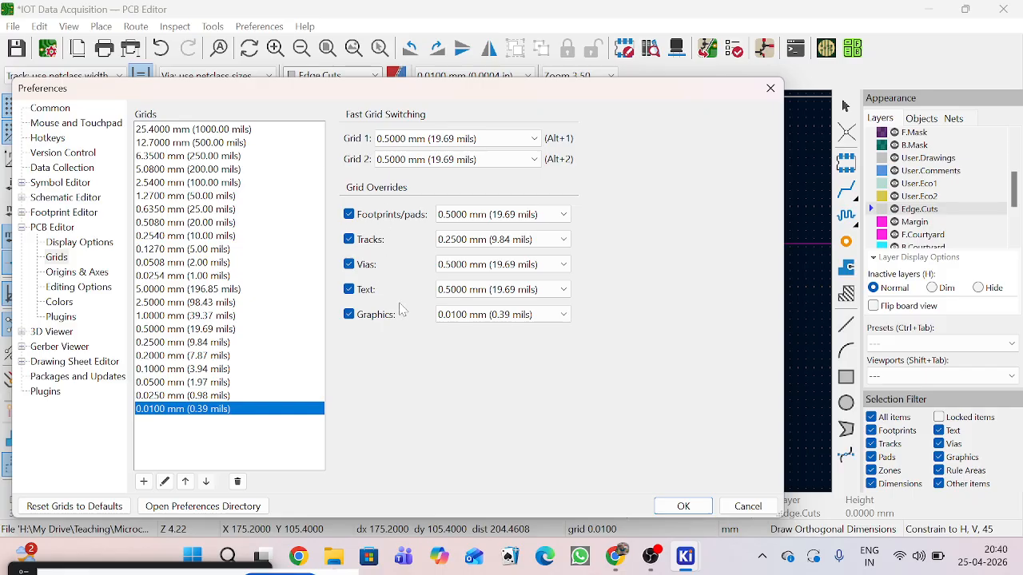
{"action": "left_click", "coordinate": [684, 505]}
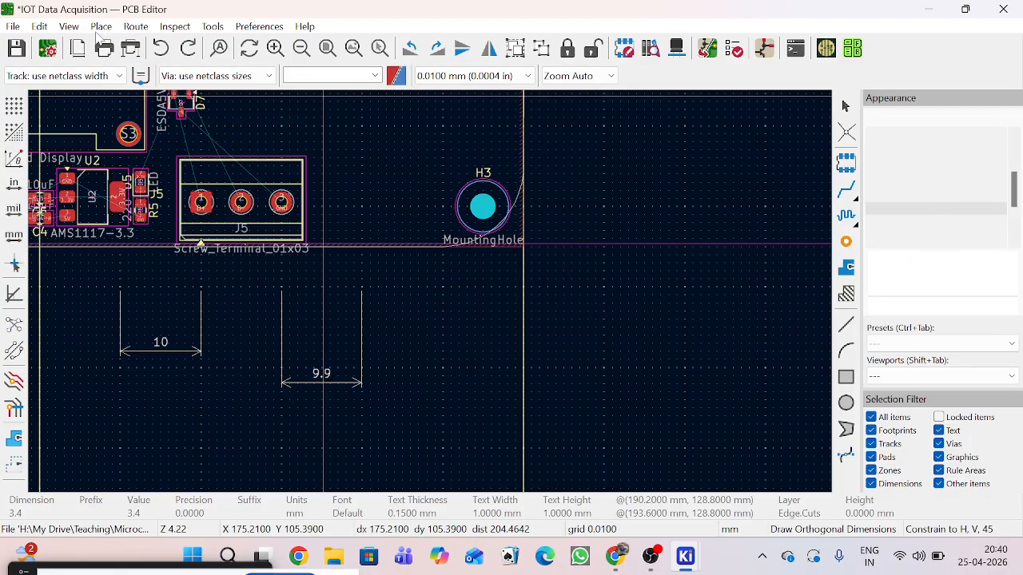
Step: Place a 0.1 mm horizontal orthogonal dimension near the board's centre, with its dimension line about 31.8 mm below the start point
{"action": "scroll", "coordinate": [96, 30], "scroll_direction": "down", "scroll_amount": 2}
{"action": "double_click", "coordinate": [430, 291]}
{"action": "scroll", "coordinate": [256, 240], "scroll_direction": "down", "scroll_amount": 3}
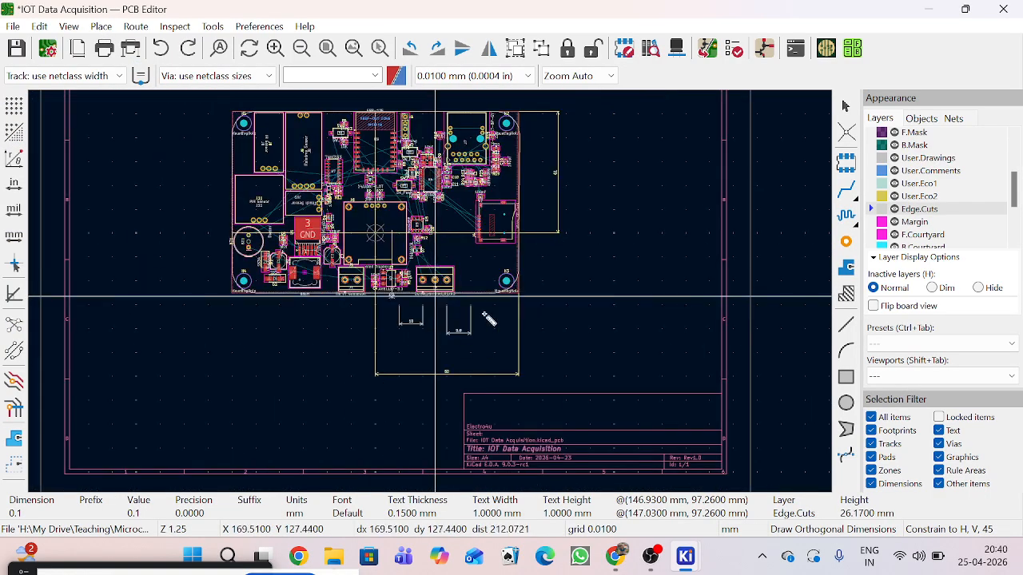
Step: Place a 9.09 mm horizontal orthogonal dimension below mounting hole H3, starting at X 187, Y 129, with its dimension line 11.84 mm below
{"action": "scroll", "coordinate": [434, 309], "scroll_direction": "up", "scroll_amount": 8}
{"action": "scroll", "coordinate": [416, 349], "scroll_direction": "up", "scroll_amount": 7}
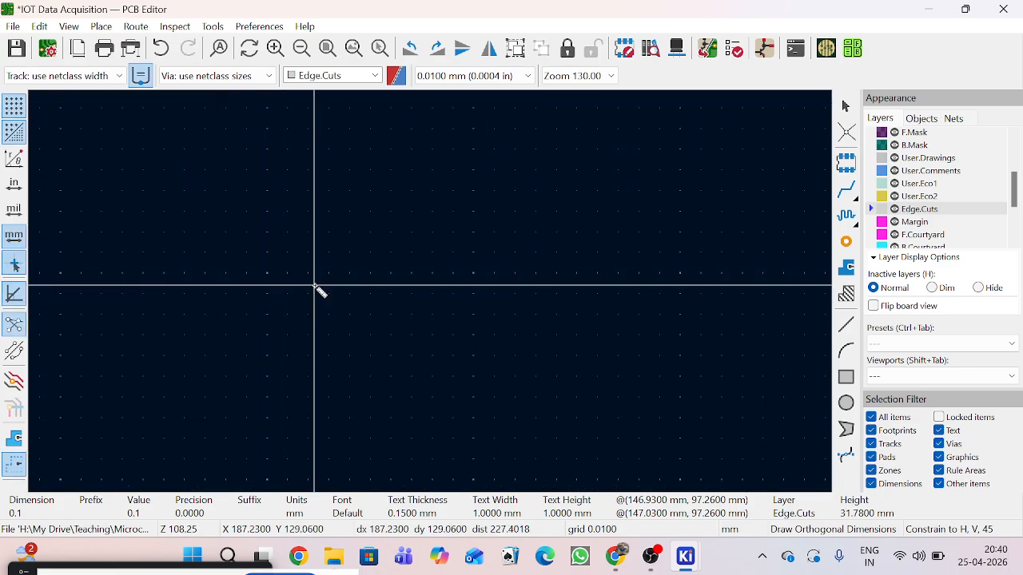
{"action": "scroll", "coordinate": [431, 294], "scroll_direction": "up", "scroll_amount": 4}
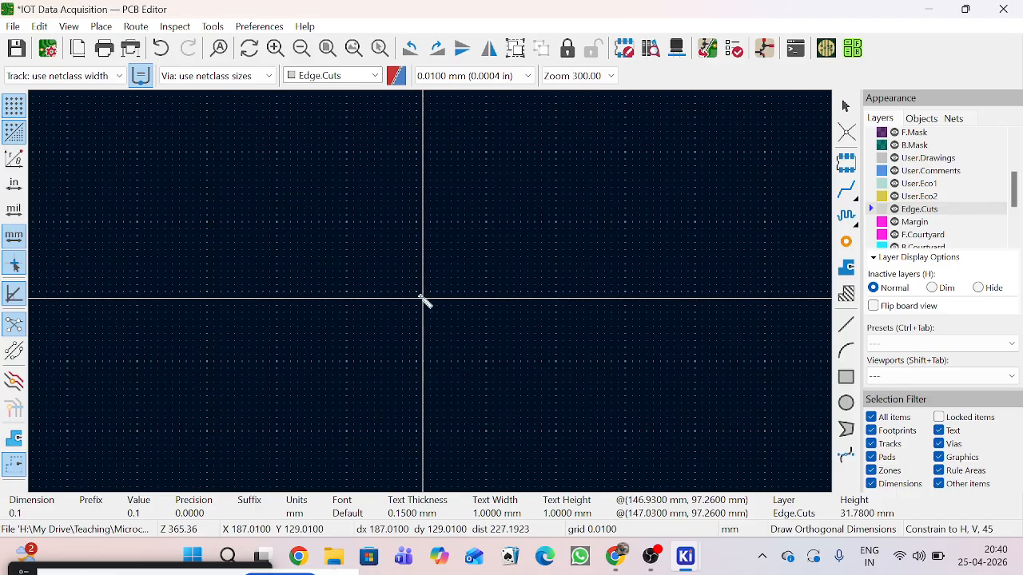
{"action": "left_click", "coordinate": [416, 299]}
{"action": "scroll", "coordinate": [424, 296], "scroll_direction": "down", "scroll_amount": 6}
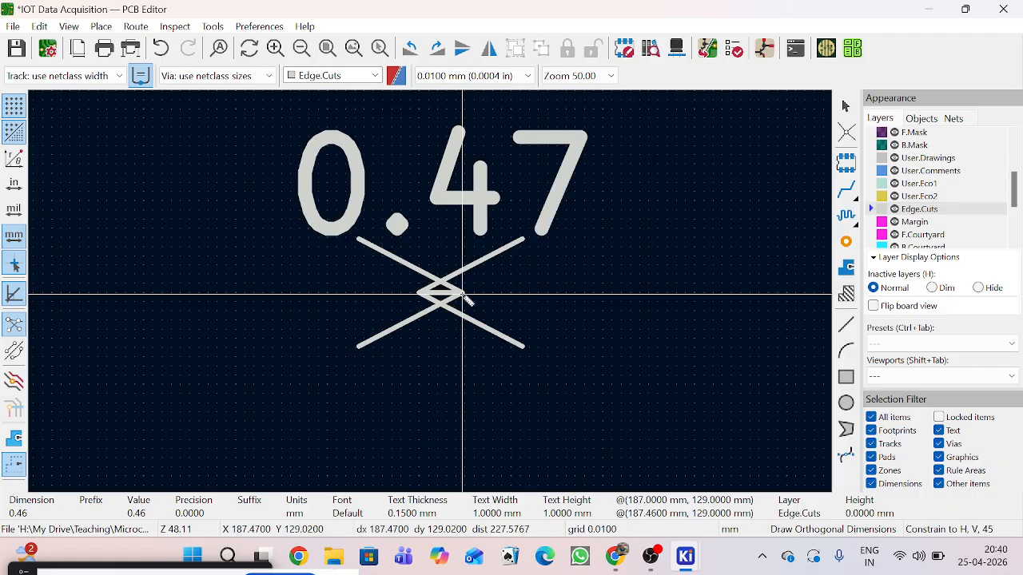
{"action": "scroll", "coordinate": [643, 302], "scroll_direction": "down", "scroll_amount": 5}
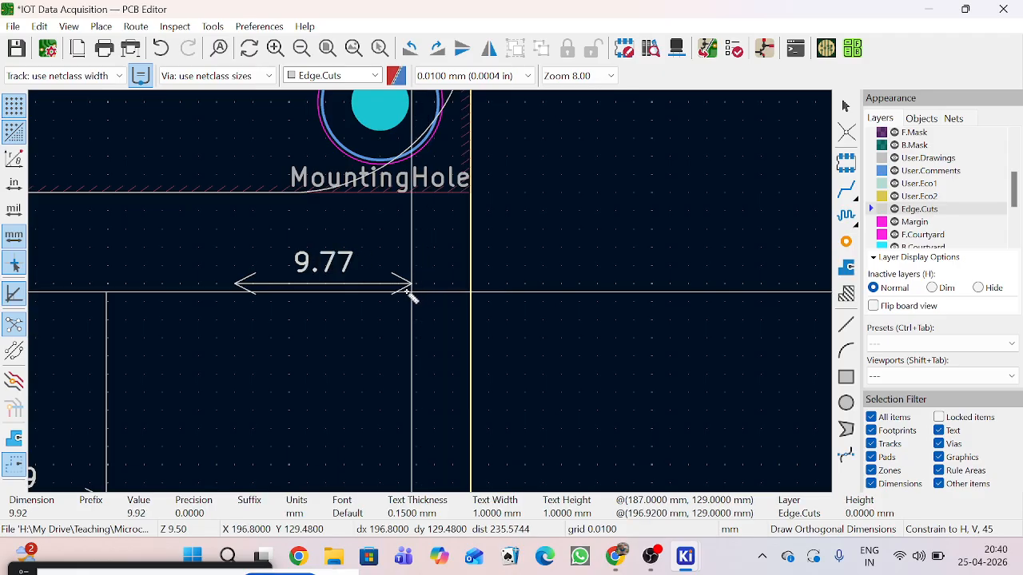
{"action": "scroll", "coordinate": [424, 292], "scroll_direction": "up", "scroll_amount": 1}
{"action": "scroll", "coordinate": [432, 294], "scroll_direction": "up", "scroll_amount": 1}
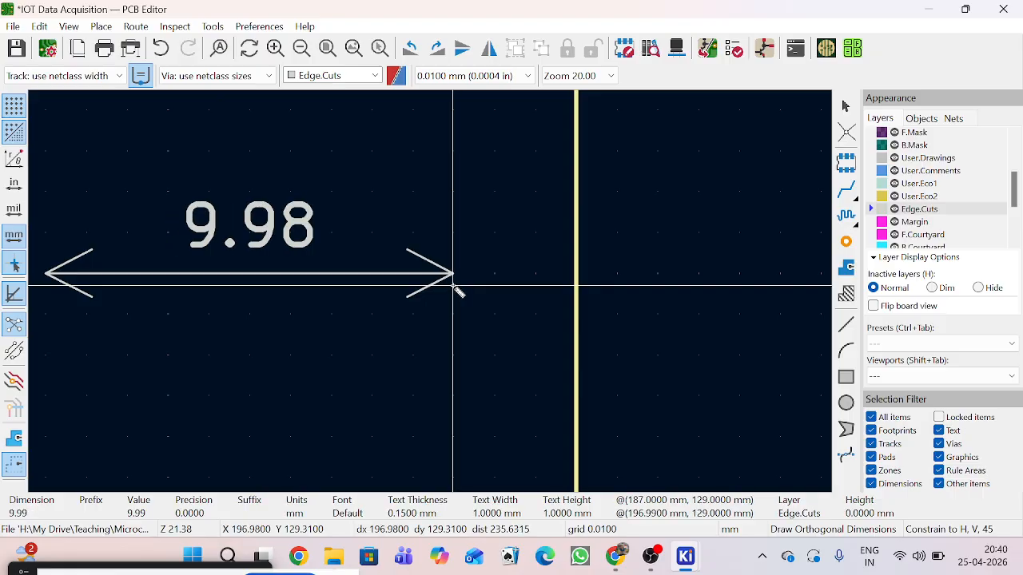
{"action": "scroll", "coordinate": [453, 285], "scroll_direction": "up", "scroll_amount": 1}
{"action": "scroll", "coordinate": [434, 293], "scroll_direction": "down", "scroll_amount": 1}
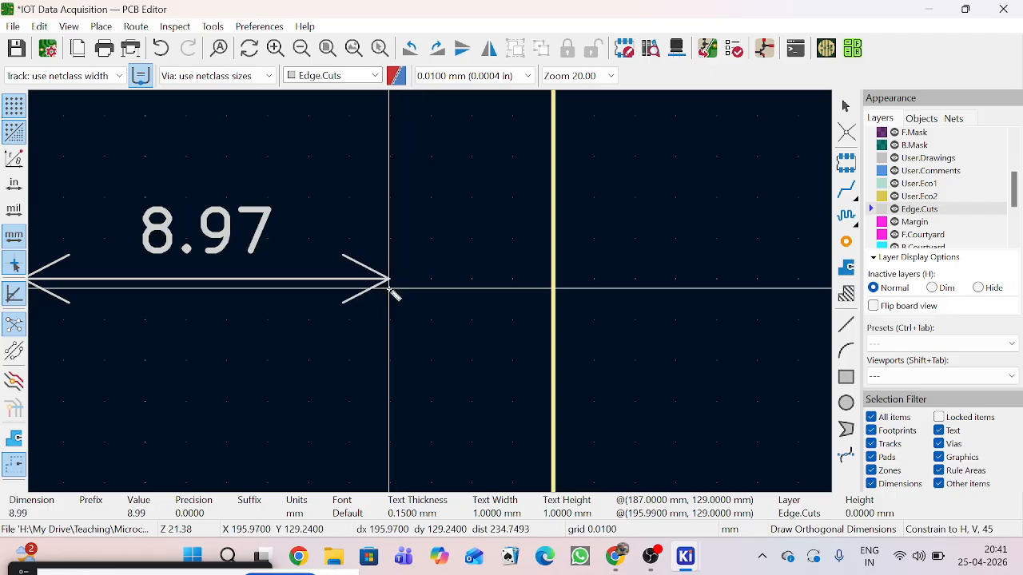
{"action": "scroll", "coordinate": [392, 293], "scroll_direction": "up", "scroll_amount": 3}
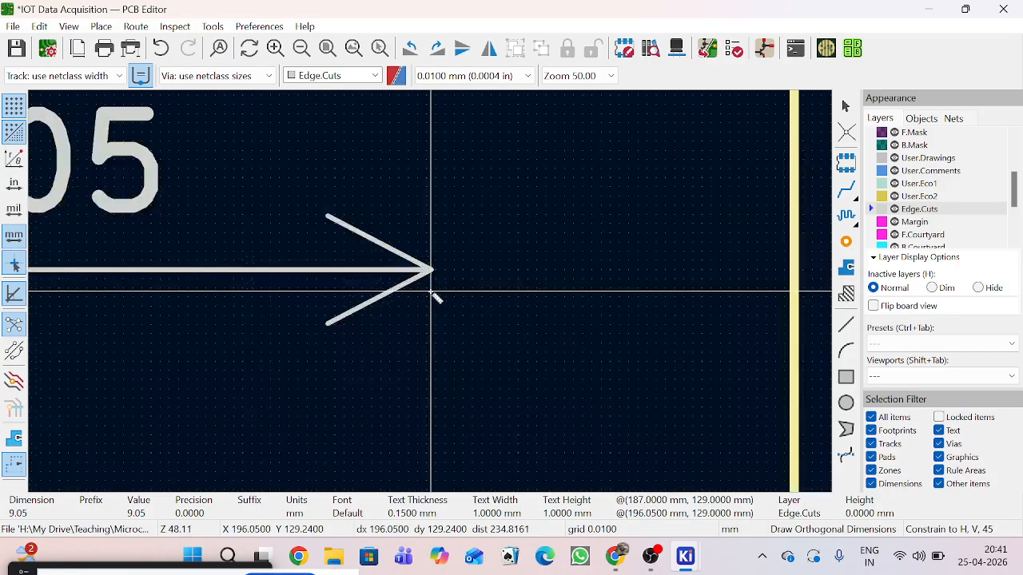
{"action": "scroll", "coordinate": [431, 293], "scroll_direction": "down", "scroll_amount": 2}
{"action": "scroll", "coordinate": [432, 293], "scroll_direction": "up", "scroll_amount": 8}
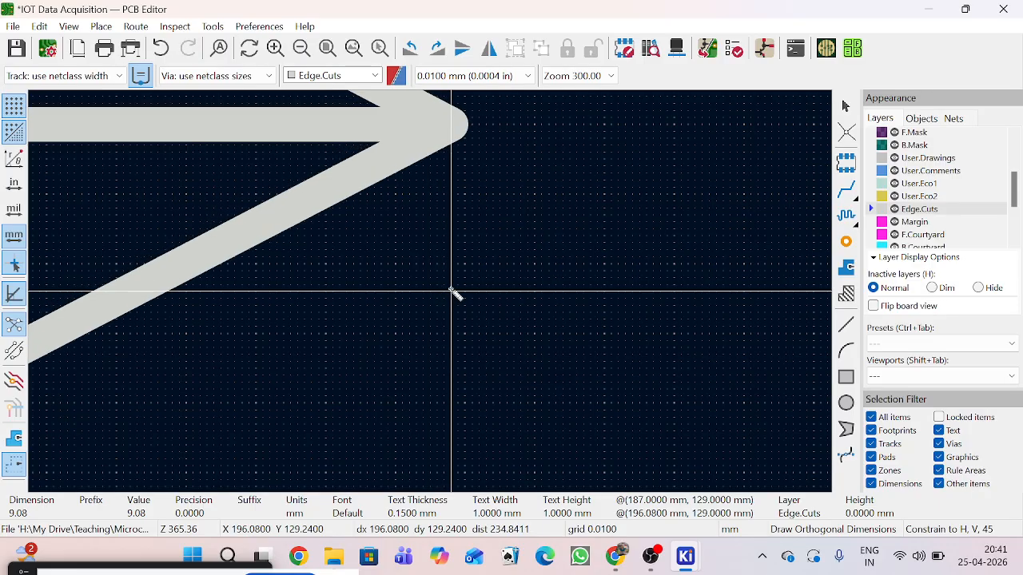
{"action": "scroll", "coordinate": [460, 293], "scroll_direction": "down", "scroll_amount": 10}
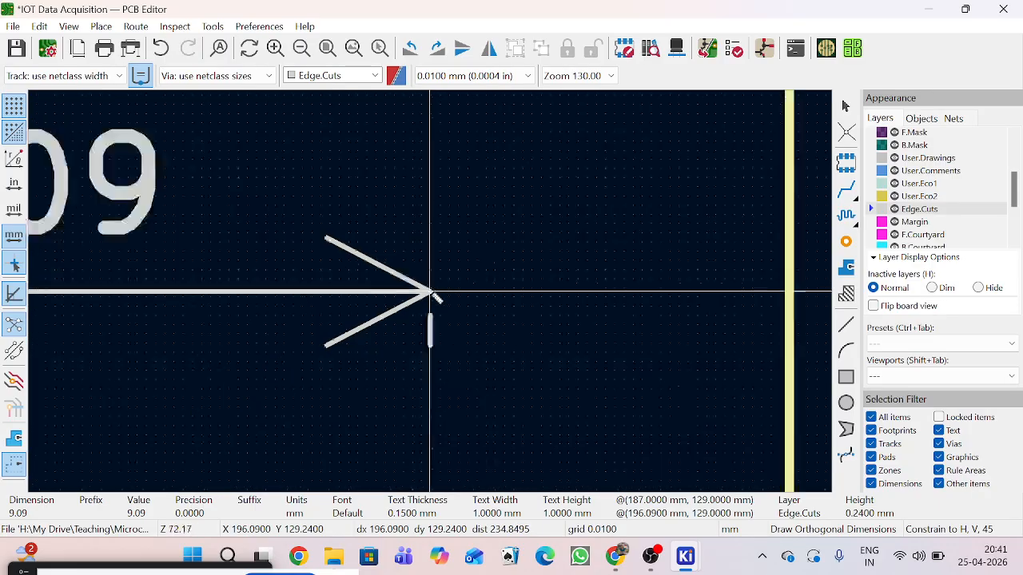
{"action": "scroll", "coordinate": [433, 424], "scroll_direction": "down", "scroll_amount": 3}
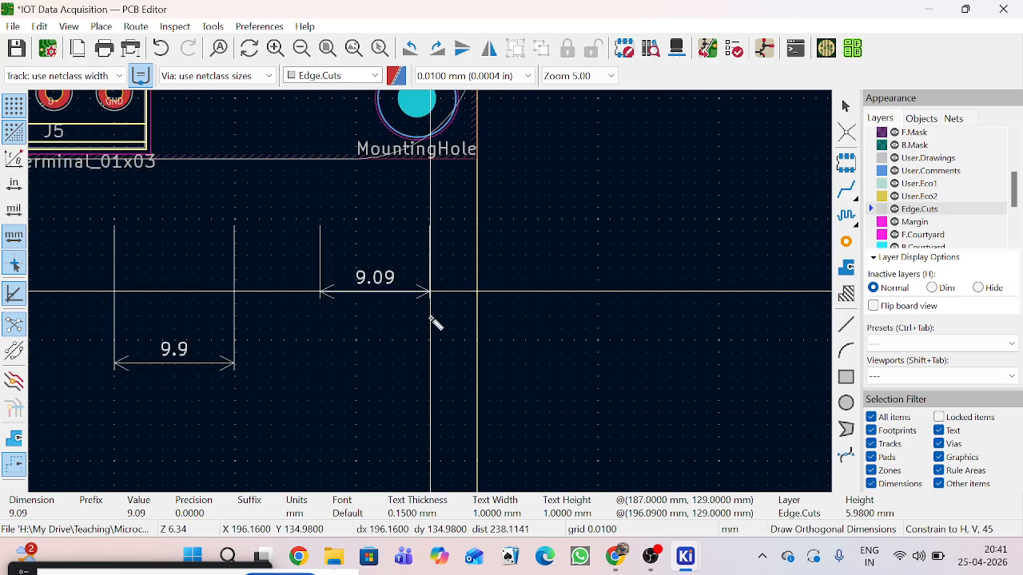
{"action": "left_click", "coordinate": [432, 364]}
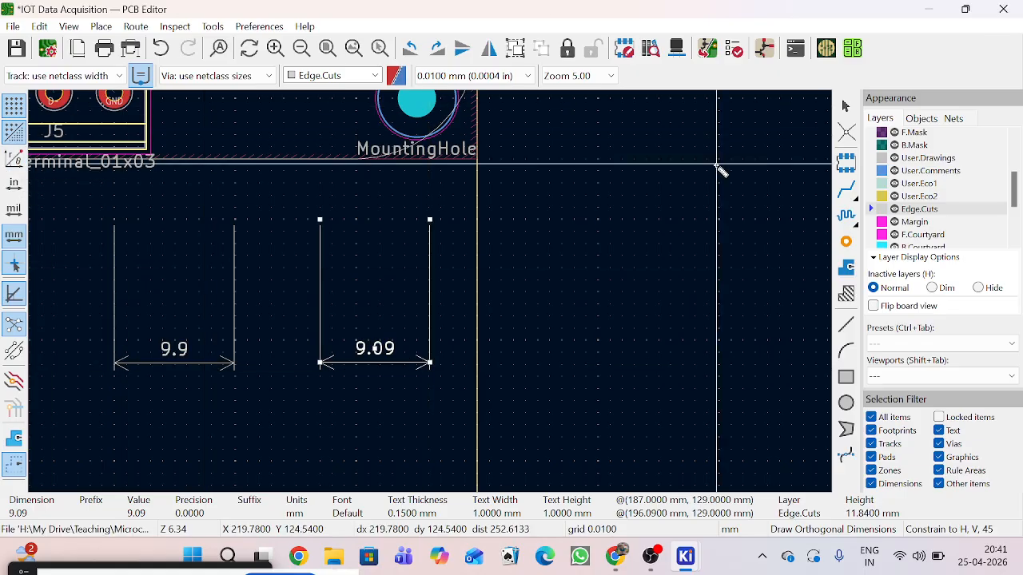
{"action": "left_click", "coordinate": [847, 108]}
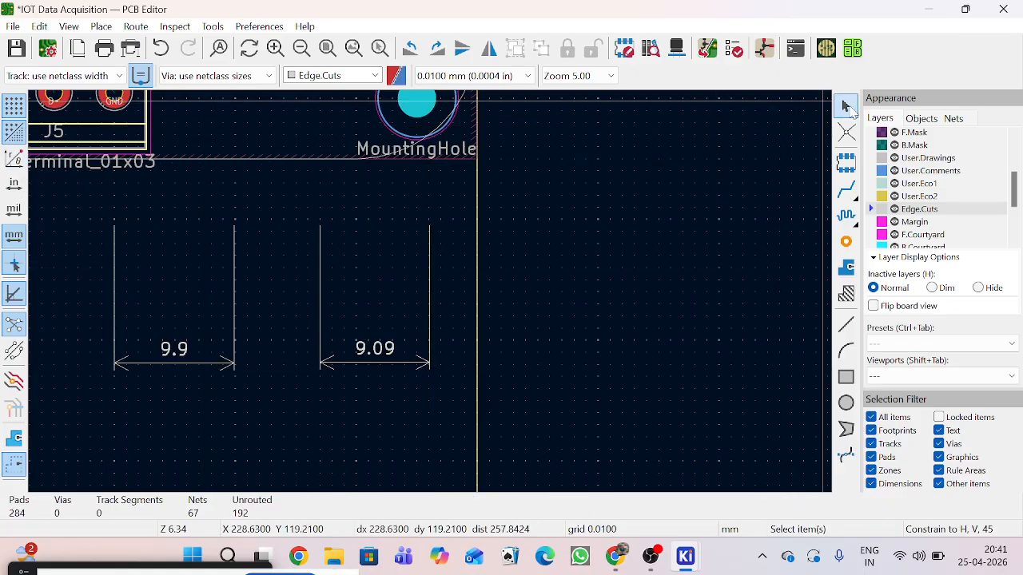
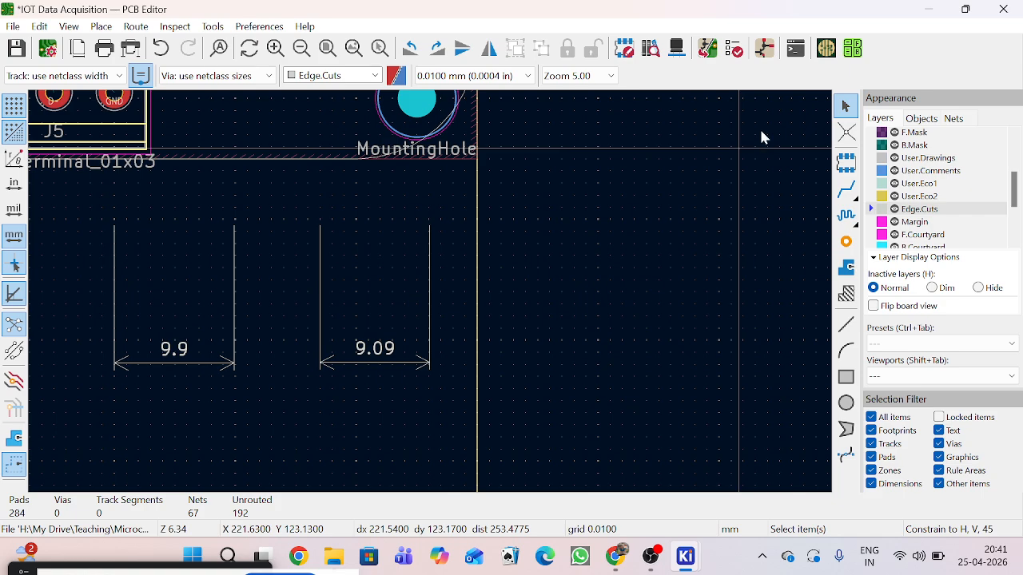
Step: Delete the 9.09 mm, 9.9 mm, 10 mm and 0.1 mm dimensions below the board's lower edge
{"action": "left_click", "coordinate": [429, 257]}
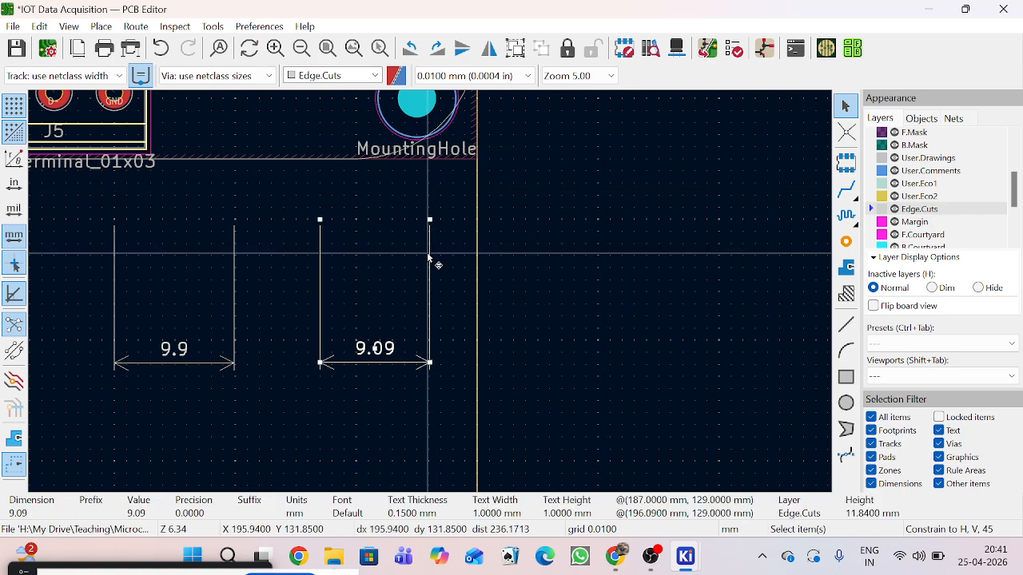
{"action": "key", "text": "Delete"}
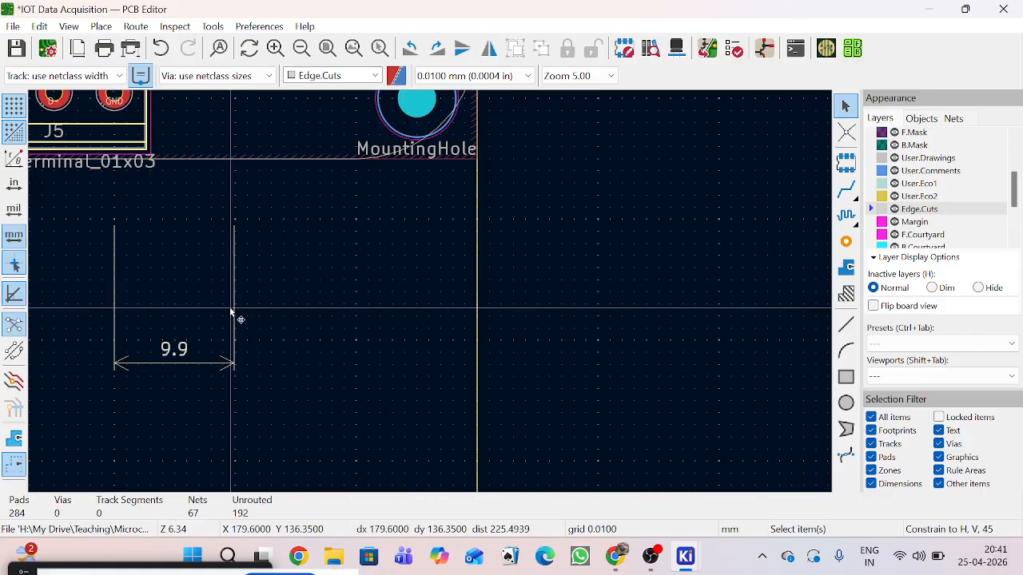
{"action": "left_click", "coordinate": [231, 309]}
{"action": "key", "text": "Delete"}
{"action": "scroll", "coordinate": [229, 302], "scroll_direction": "down", "scroll_amount": 2}
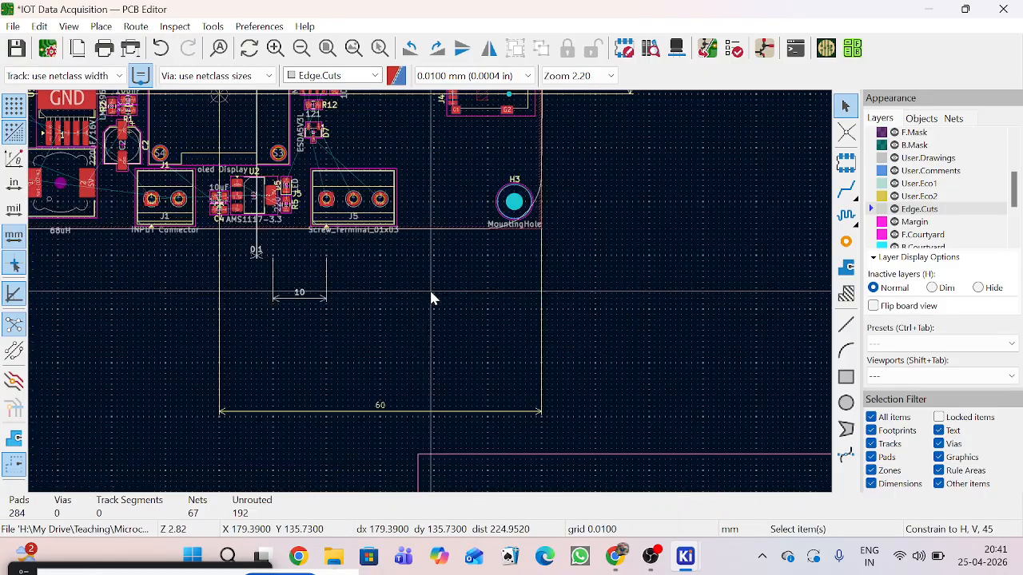
{"action": "left_click", "coordinate": [332, 297]}
{"action": "key", "text": "Delete"}
{"action": "scroll", "coordinate": [432, 294], "scroll_direction": "down", "scroll_amount": 3}
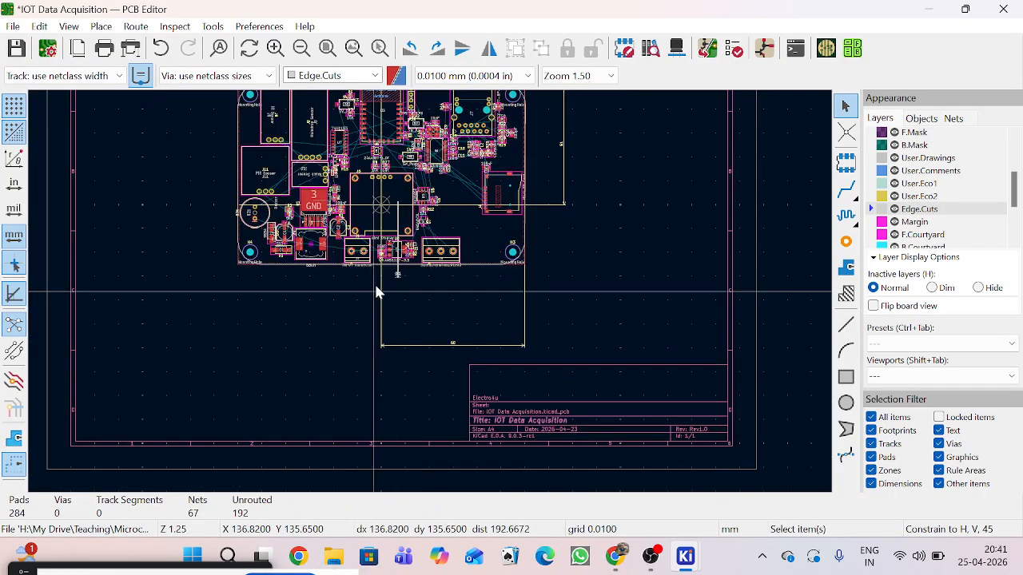
{"action": "scroll", "coordinate": [379, 292], "scroll_direction": "up", "scroll_amount": 9}
{"action": "left_click", "coordinate": [533, 307]}
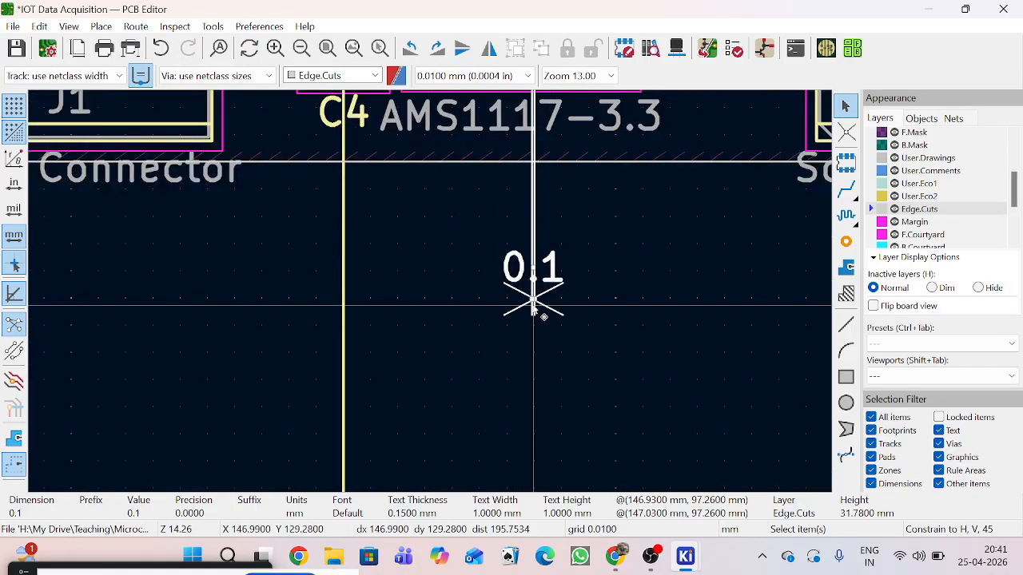
{"action": "key", "text": "Delete"}
{"action": "scroll", "coordinate": [438, 292], "scroll_direction": "down", "scroll_amount": 4}
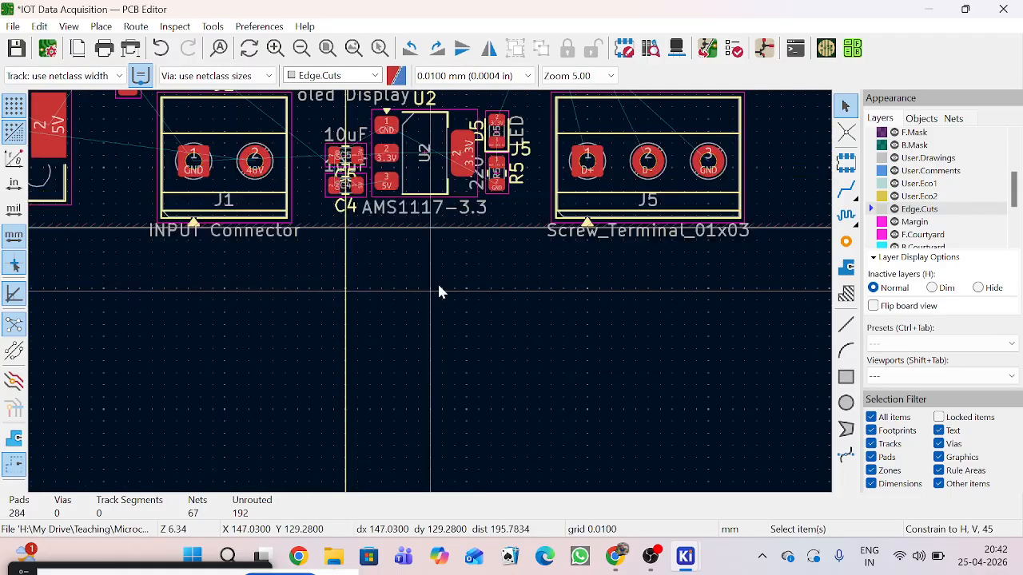
Step: Open KiCad's Getting Started guide from the online help and read through it to Tutorial Part 1: Project
{"action": "left_click", "coordinate": [305, 27]}
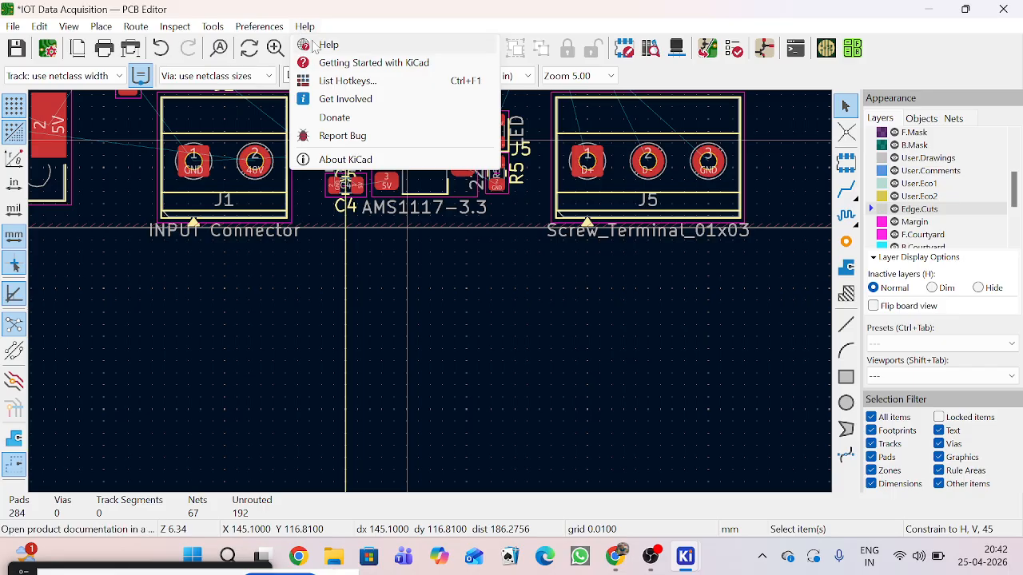
{"action": "left_click", "coordinate": [319, 62]}
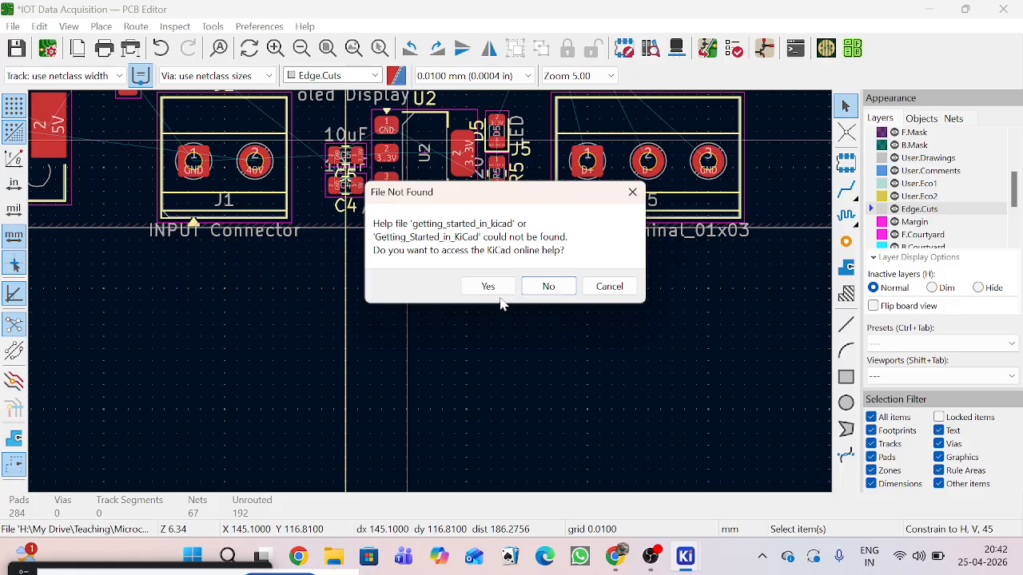
{"action": "left_click", "coordinate": [489, 288]}
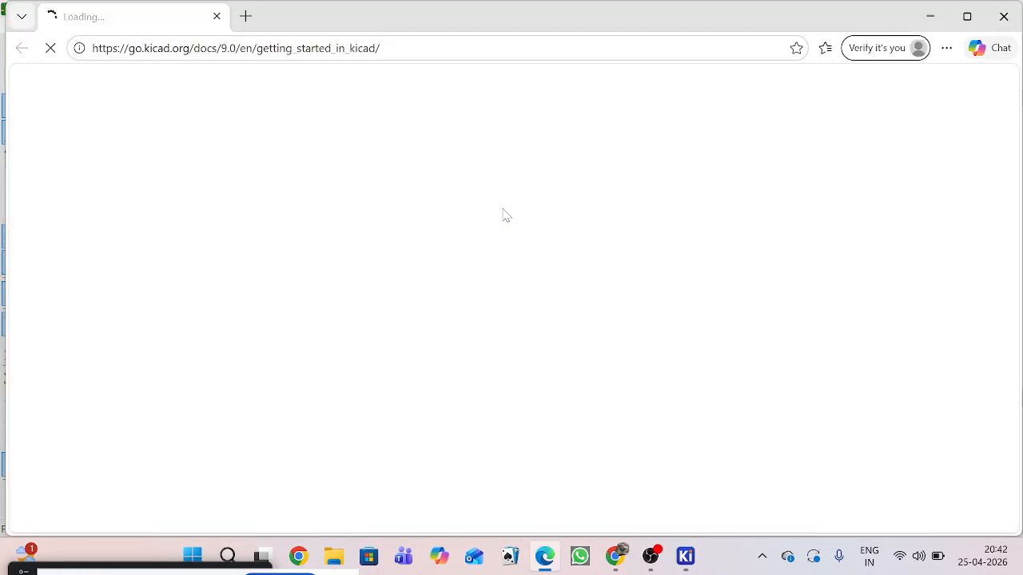
{"action": "scroll", "coordinate": [477, 256], "scroll_direction": "down", "scroll_amount": 5}
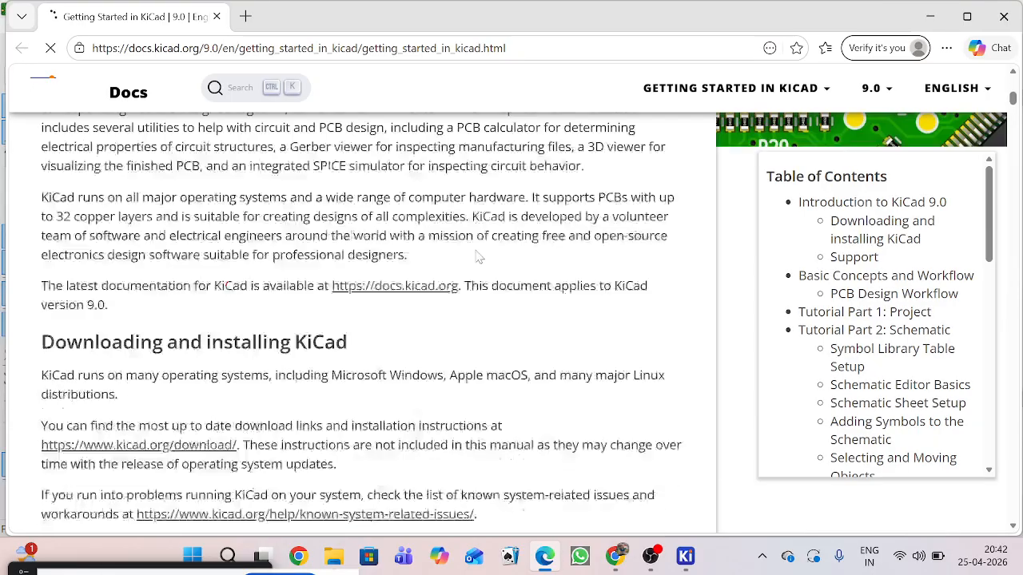
{"action": "scroll", "coordinate": [477, 256], "scroll_direction": "down", "scroll_amount": 10}
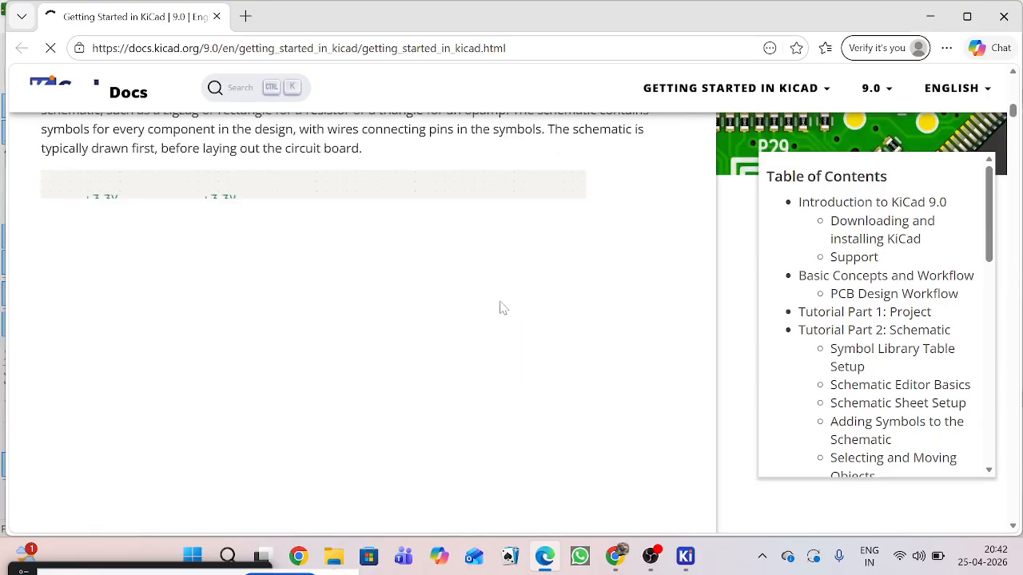
{"action": "scroll", "coordinate": [502, 307], "scroll_direction": "up", "scroll_amount": 4}
{"action": "scroll", "coordinate": [502, 308], "scroll_direction": "down", "scroll_amount": 12}
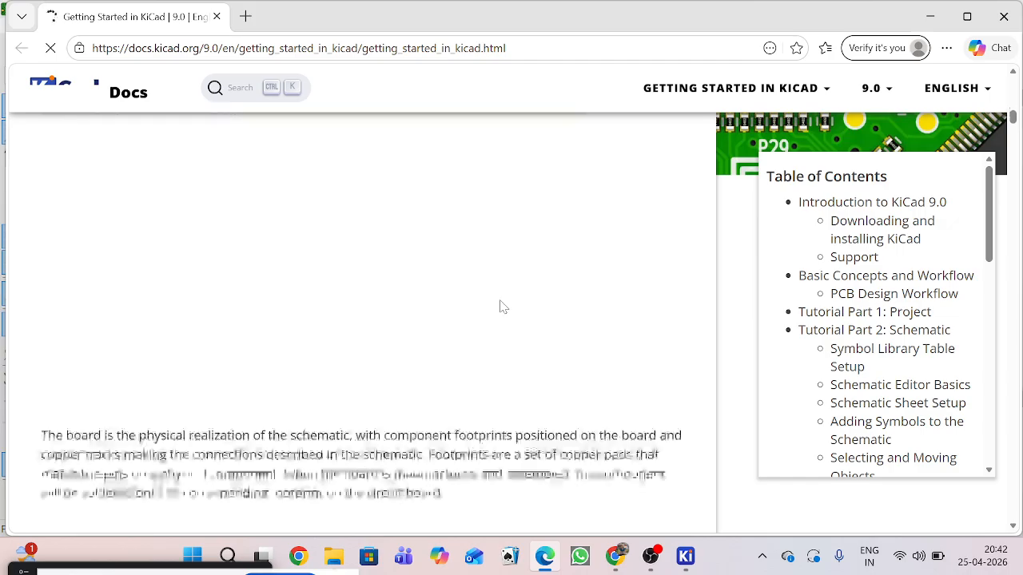
{"action": "scroll", "coordinate": [501, 307], "scroll_direction": "down", "scroll_amount": 2}
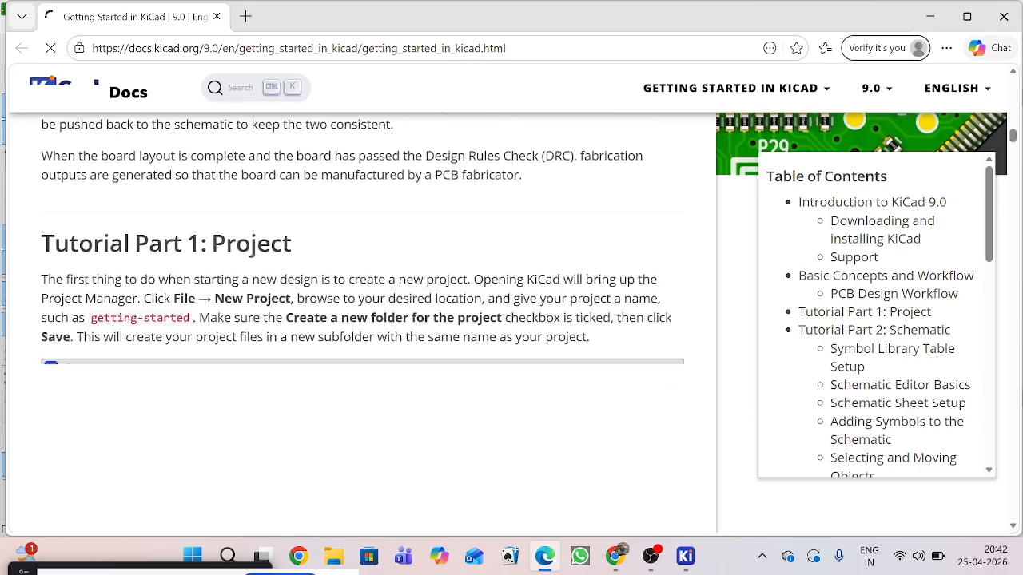
{"action": "scroll", "coordinate": [447, 276], "scroll_direction": "down", "scroll_amount": 7}
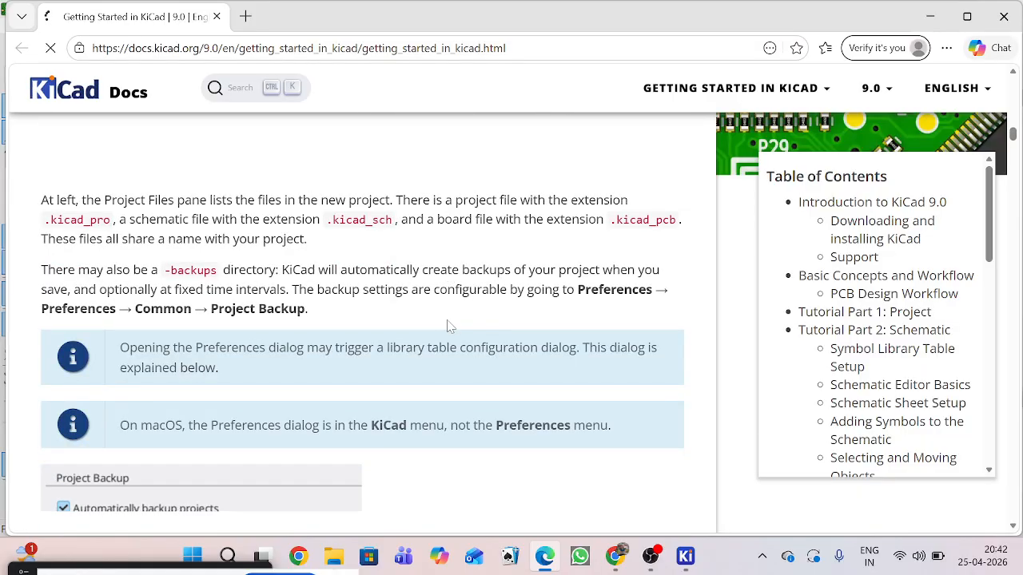
Step: Read through the KiCad tutorial from the project files section to the instructions on adding symbols to the schematic
{"action": "scroll", "coordinate": [448, 325], "scroll_direction": "down", "scroll_amount": 4}
{"action": "scroll", "coordinate": [450, 326], "scroll_direction": "down", "scroll_amount": 3}
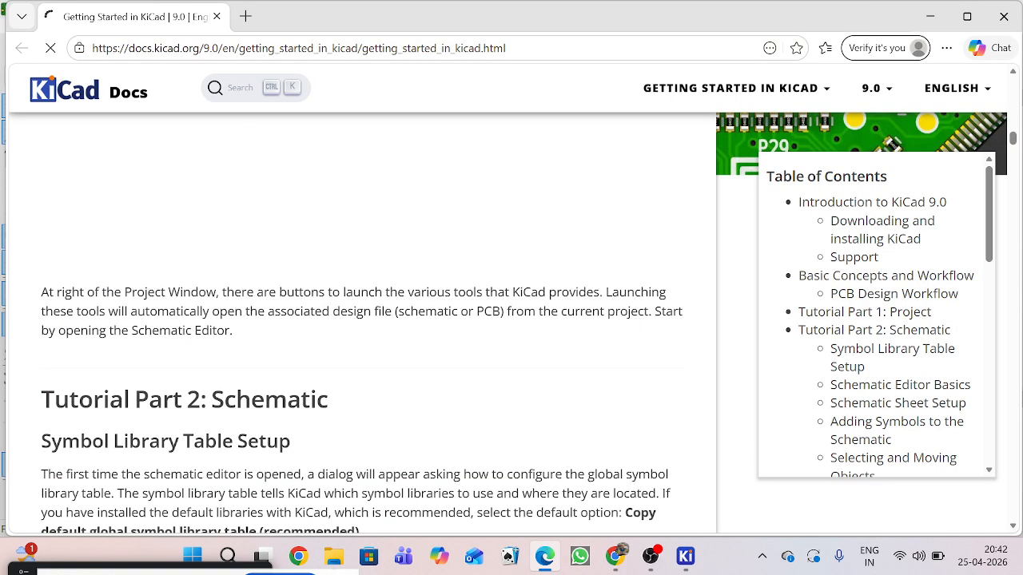
{"action": "scroll", "coordinate": [461, 333], "scroll_direction": "down", "scroll_amount": 10}
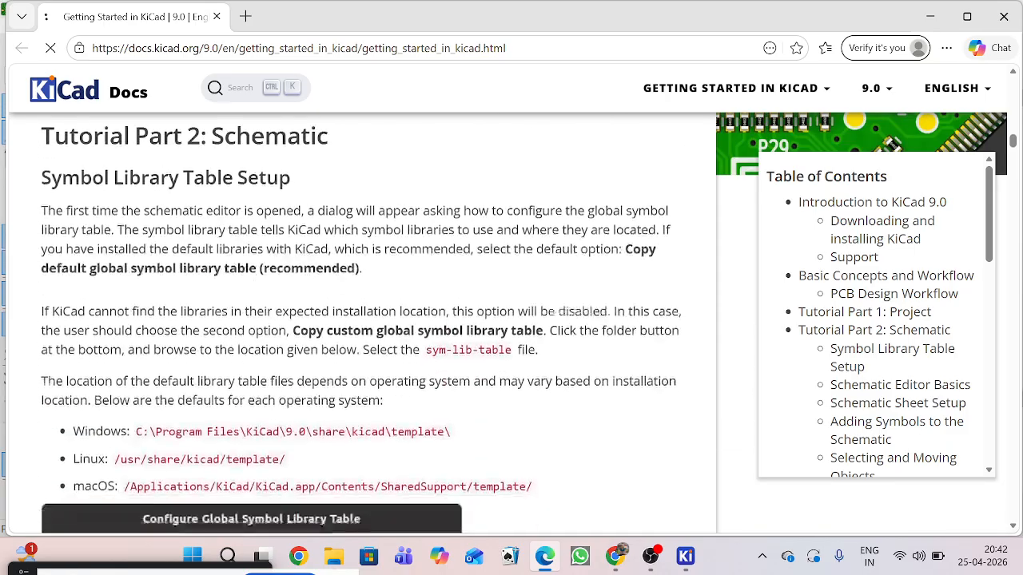
{"action": "scroll", "coordinate": [456, 334], "scroll_direction": "down", "scroll_amount": 8}
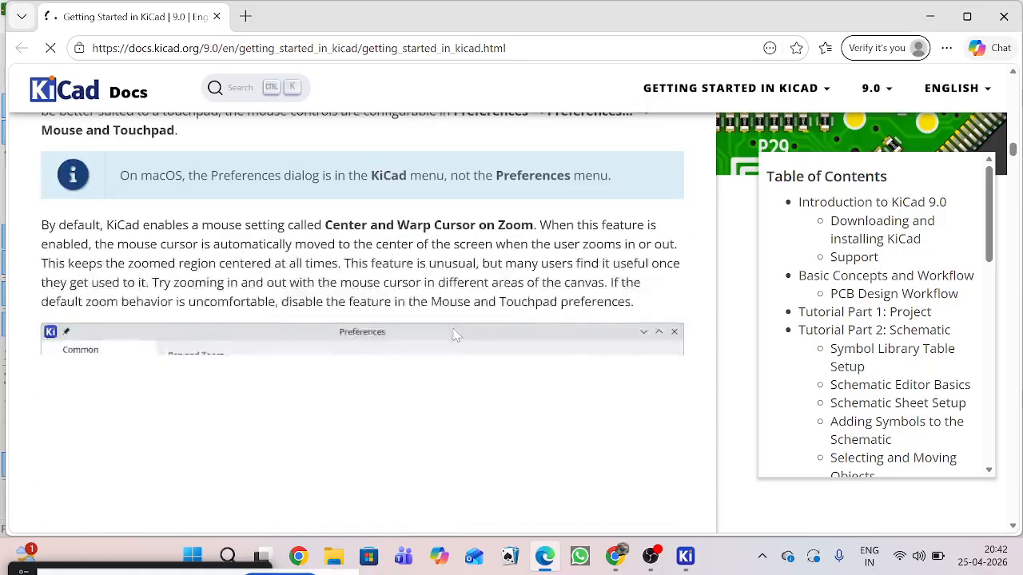
{"action": "scroll", "coordinate": [455, 334], "scroll_direction": "down", "scroll_amount": 10}
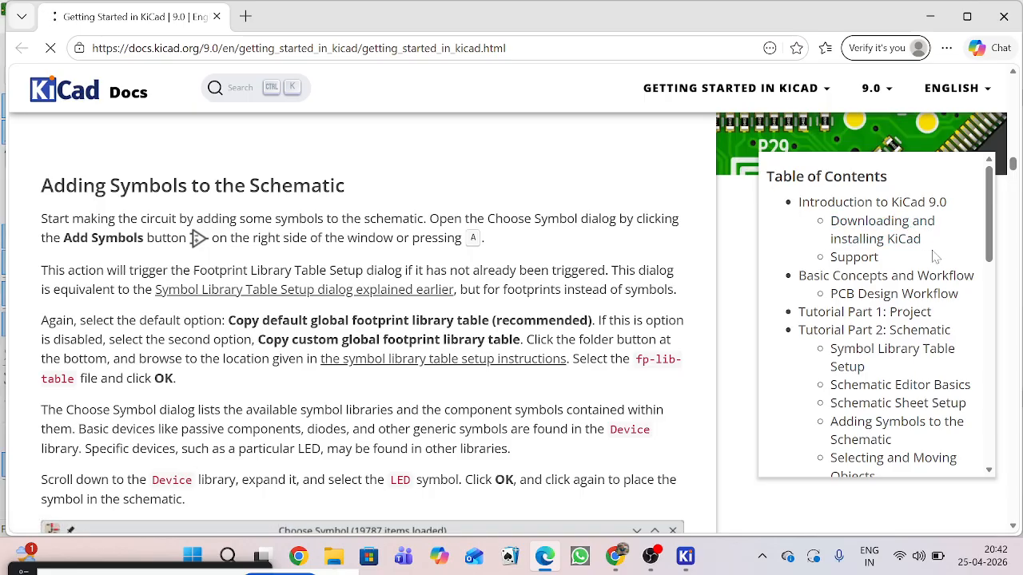
Step: Consult the PCB Design Workflow and Wiring the Schematic sections of the KiCad tutorial
{"action": "left_click", "coordinate": [916, 297]}
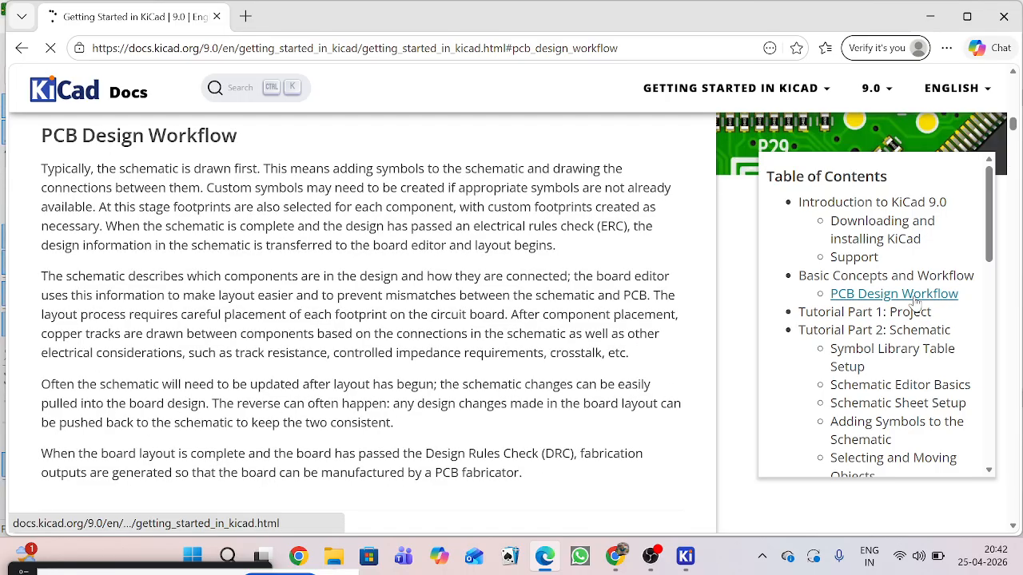
{"action": "scroll", "coordinate": [466, 296], "scroll_direction": "down", "scroll_amount": 4}
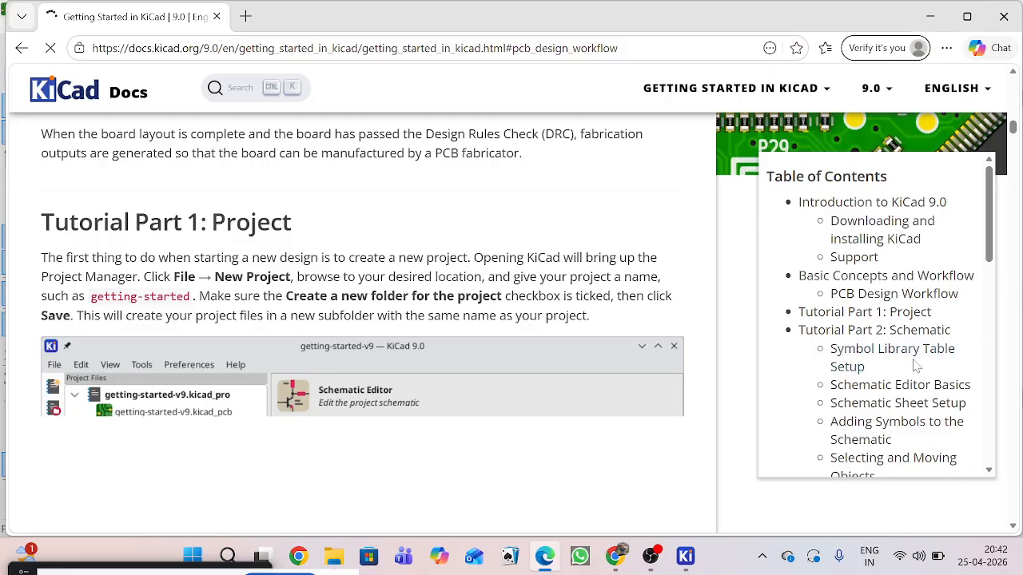
{"action": "scroll", "coordinate": [916, 366], "scroll_direction": "down", "scroll_amount": 1}
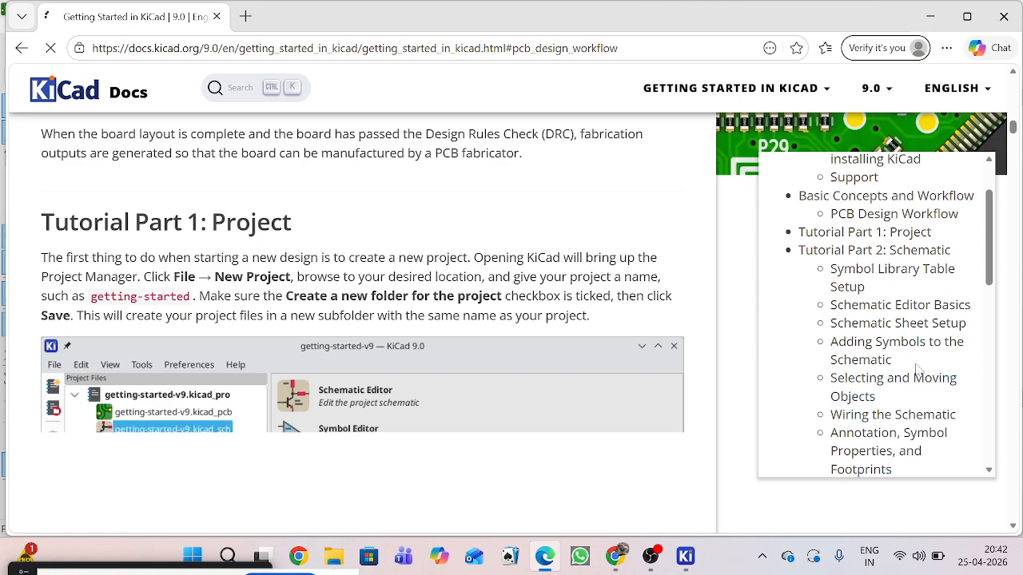
{"action": "left_click", "coordinate": [938, 417]}
{"action": "scroll", "coordinate": [559, 356], "scroll_direction": "down", "scroll_amount": 4}
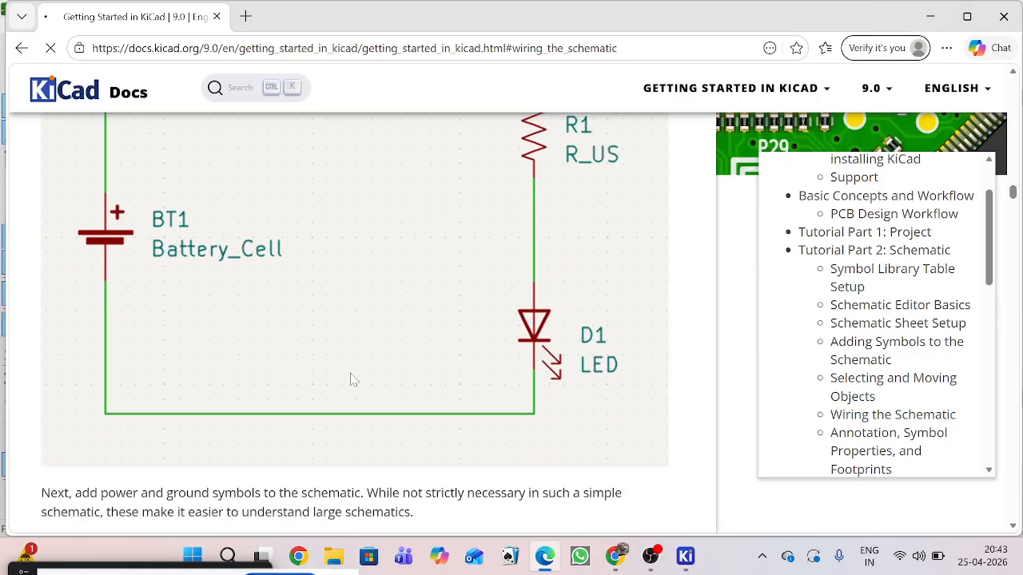
Step: Open the Creating New Footprints section and examine its instructions on footprint properties and pads
{"action": "scroll", "coordinate": [883, 400], "scroll_direction": "down", "scroll_amount": 7}
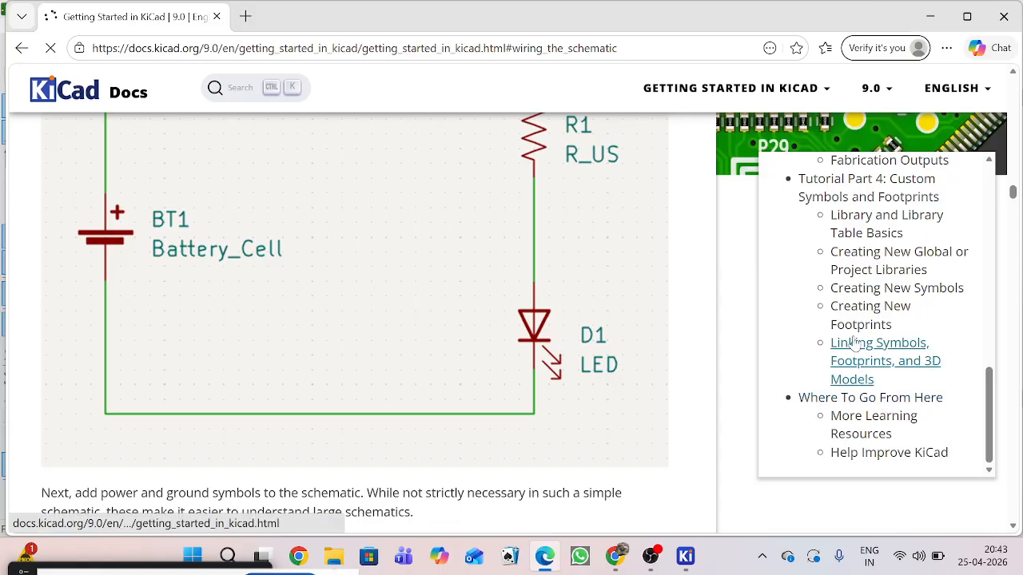
{"action": "left_click", "coordinate": [848, 310]}
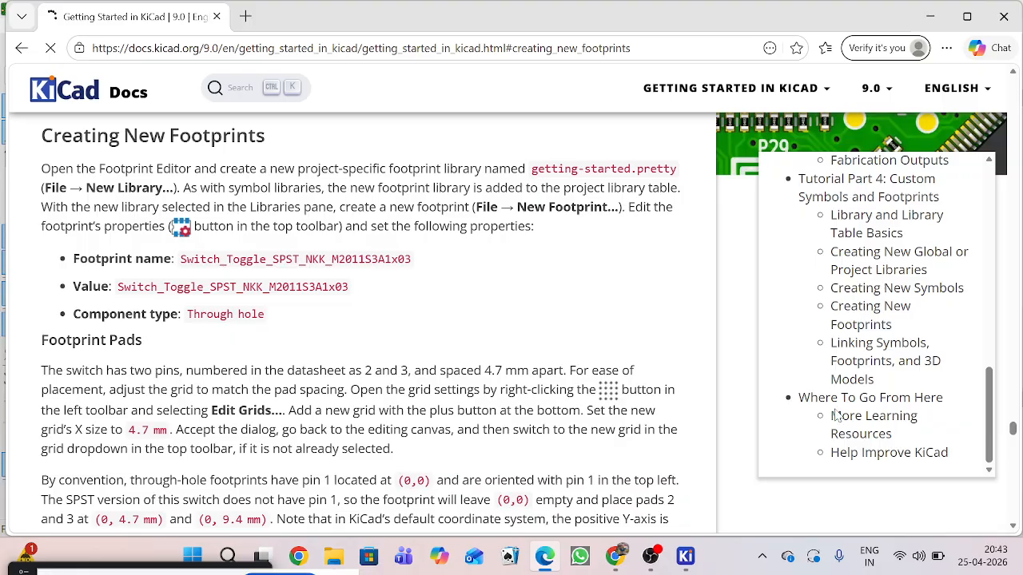
{"action": "scroll", "coordinate": [674, 367], "scroll_direction": "down", "scroll_amount": 3}
{"action": "scroll", "coordinate": [465, 398], "scroll_direction": "down", "scroll_amount": 5}
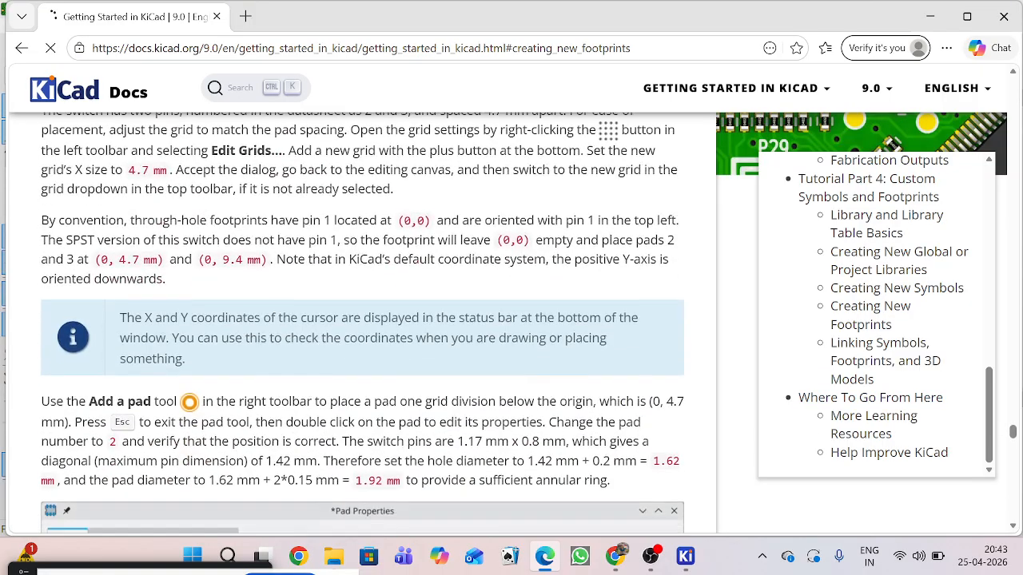
{"action": "scroll", "coordinate": [466, 398], "scroll_direction": "up", "scroll_amount": 4}
{"action": "scroll", "coordinate": [466, 398], "scroll_direction": "up", "scroll_amount": 7}
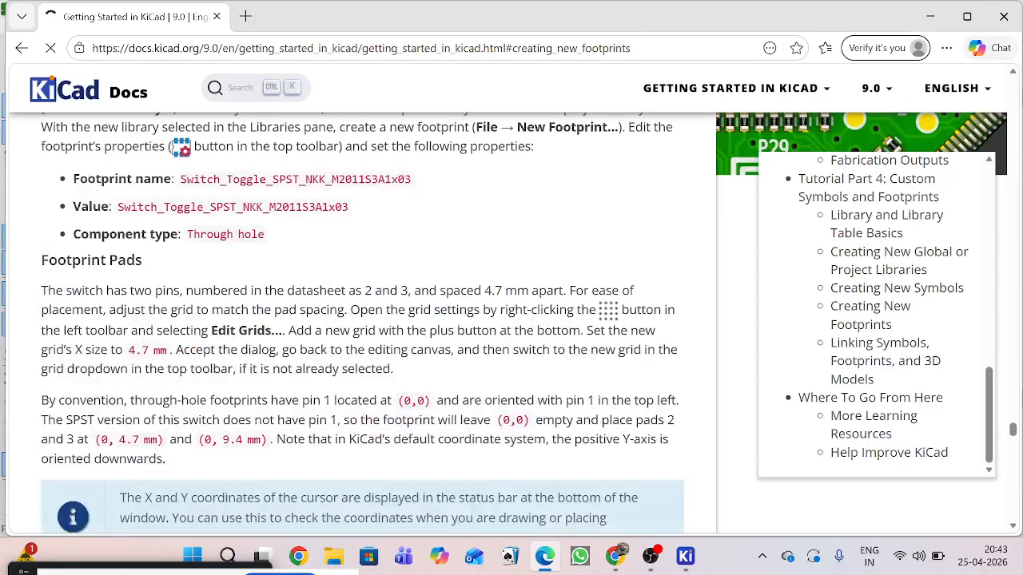
{"action": "scroll", "coordinate": [537, 422], "scroll_direction": "down", "scroll_amount": 2}
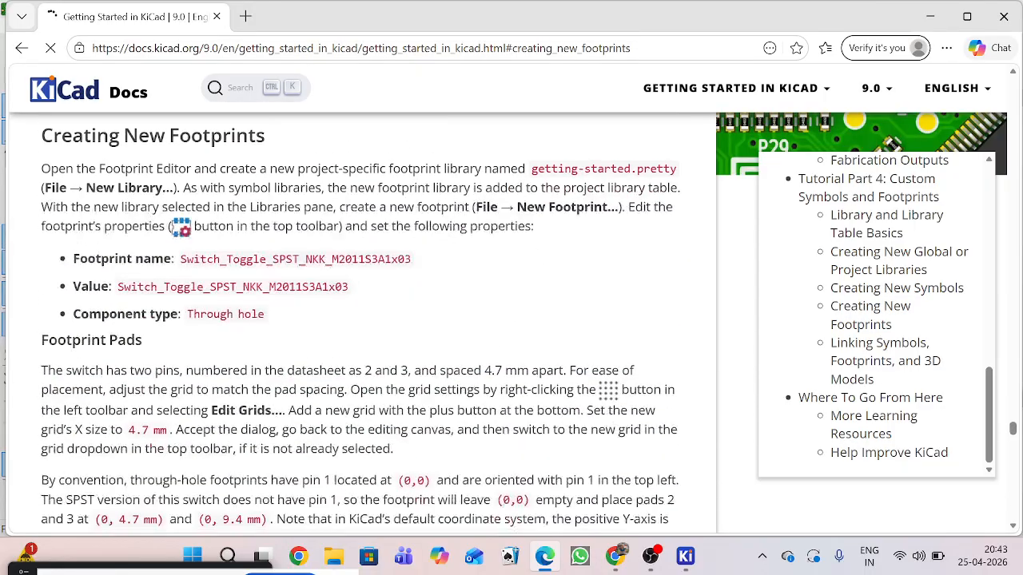
{"action": "scroll", "coordinate": [695, 388], "scroll_direction": "down", "scroll_amount": 11}
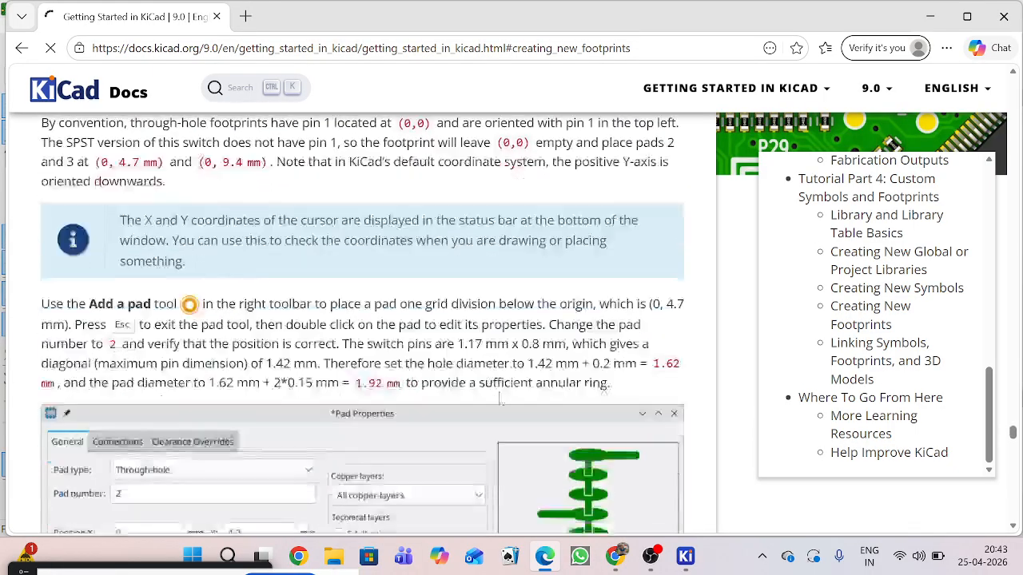
{"action": "scroll", "coordinate": [694, 388], "scroll_direction": "up", "scroll_amount": 3}
{"action": "scroll", "coordinate": [681, 387], "scroll_direction": "up", "scroll_amount": 4}
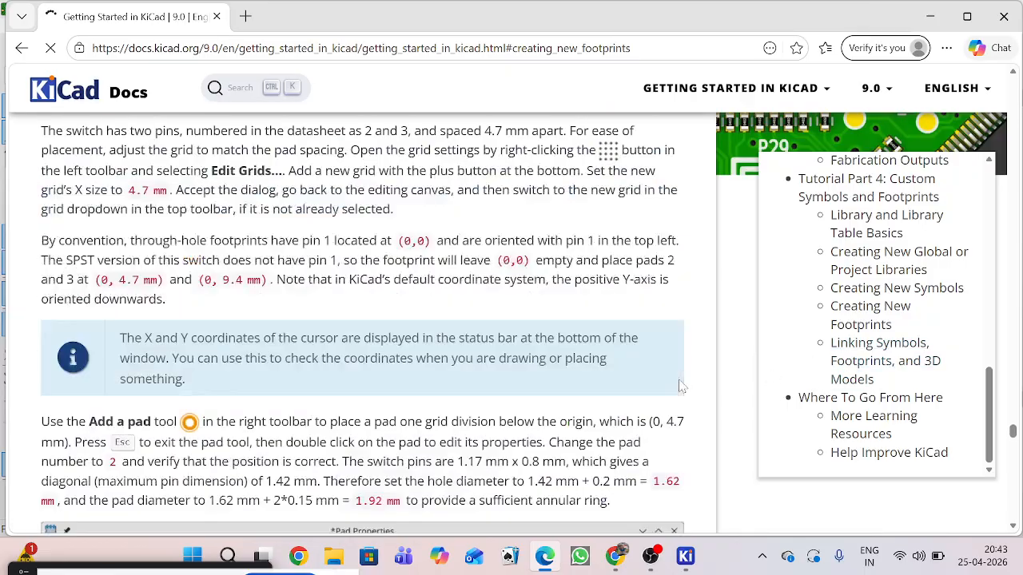
Step: Examine the preceding symbol creation instructions on pin properties and graphical features, and look over the table of contents
{"action": "scroll", "coordinate": [669, 376], "scroll_direction": "up", "scroll_amount": 8}
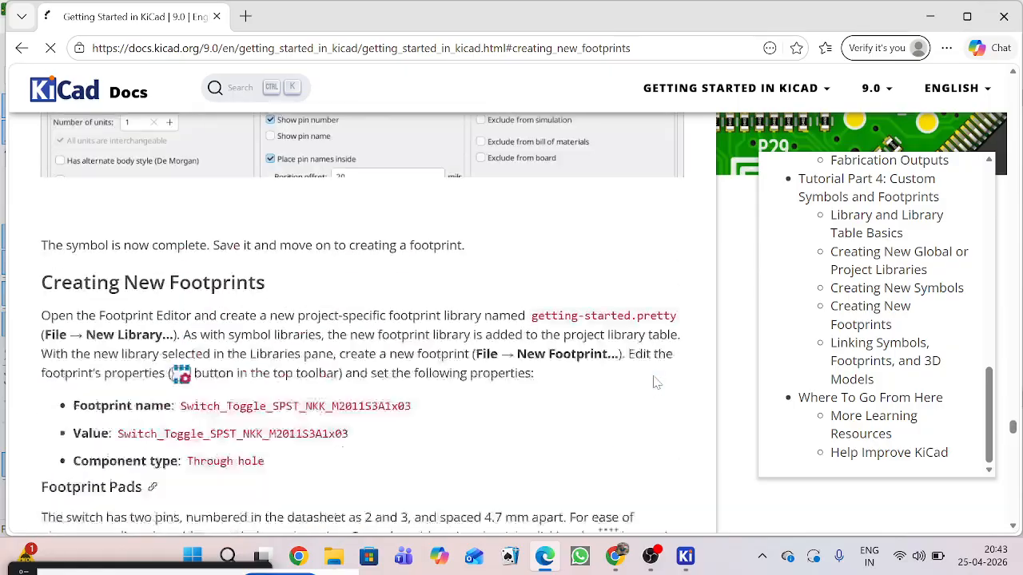
{"action": "scroll", "coordinate": [527, 286], "scroll_direction": "up", "scroll_amount": 9}
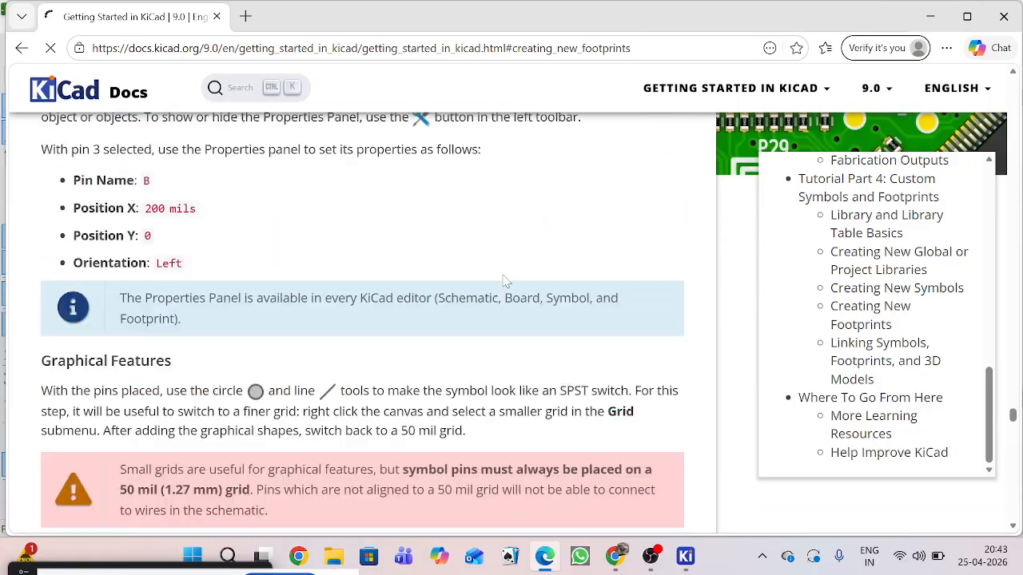
{"action": "scroll", "coordinate": [469, 250], "scroll_direction": "up", "scroll_amount": 6}
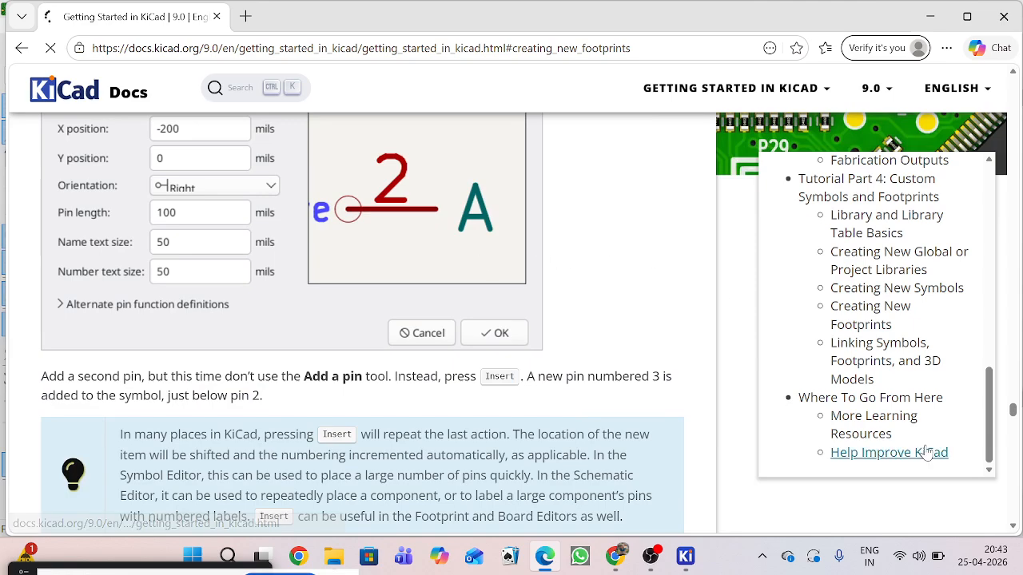
{"action": "scroll", "coordinate": [898, 368], "scroll_direction": "up", "scroll_amount": 1}
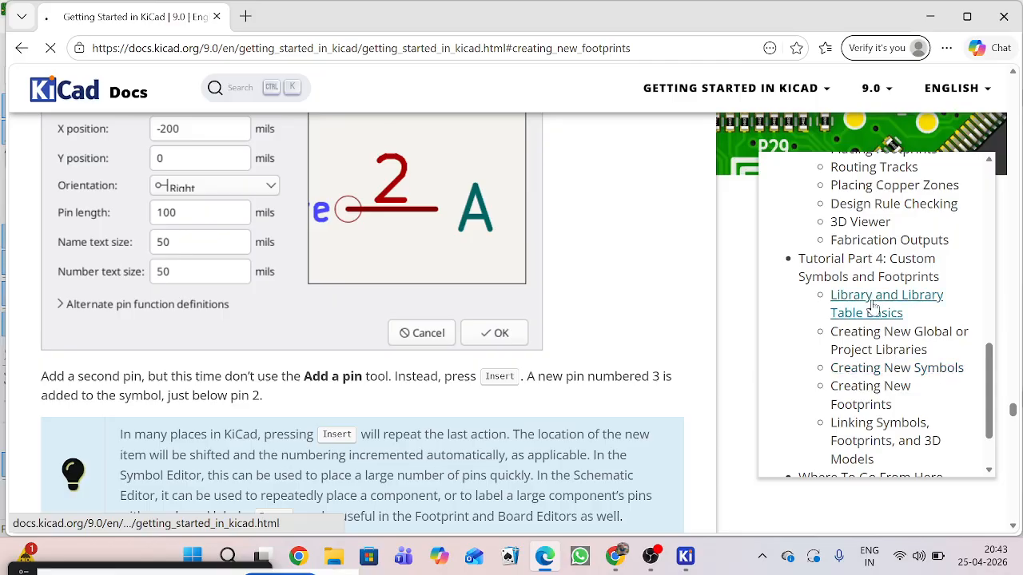
{"action": "scroll", "coordinate": [874, 388], "scroll_direction": "down", "scroll_amount": 1}
{"action": "scroll", "coordinate": [876, 416], "scroll_direction": "up", "scroll_amount": 10}
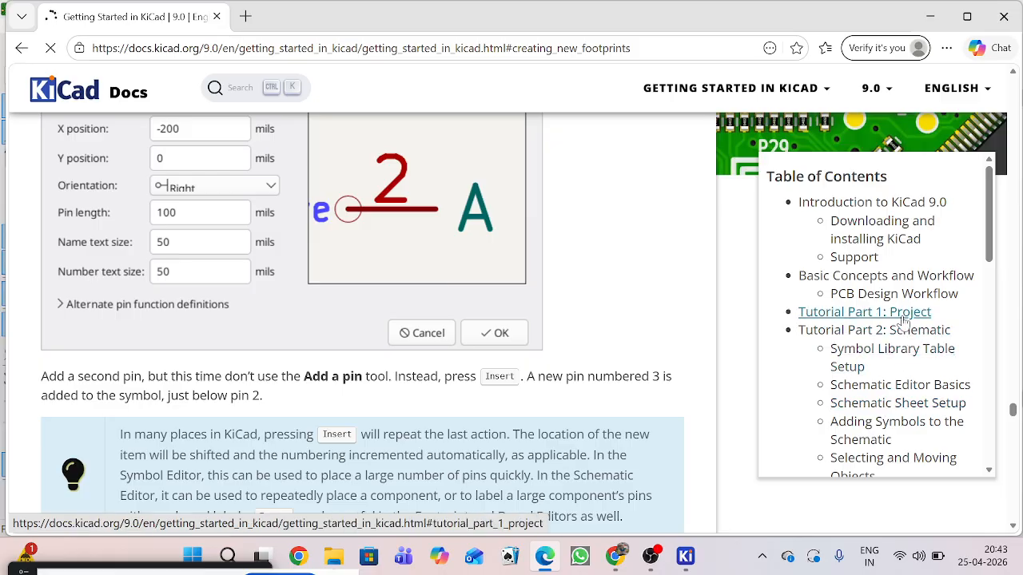
Step: Read the footprint pad instructions through to placing the second pad and enlarging the annular rings
{"action": "scroll", "coordinate": [367, 512], "scroll_direction": "down", "scroll_amount": 10}
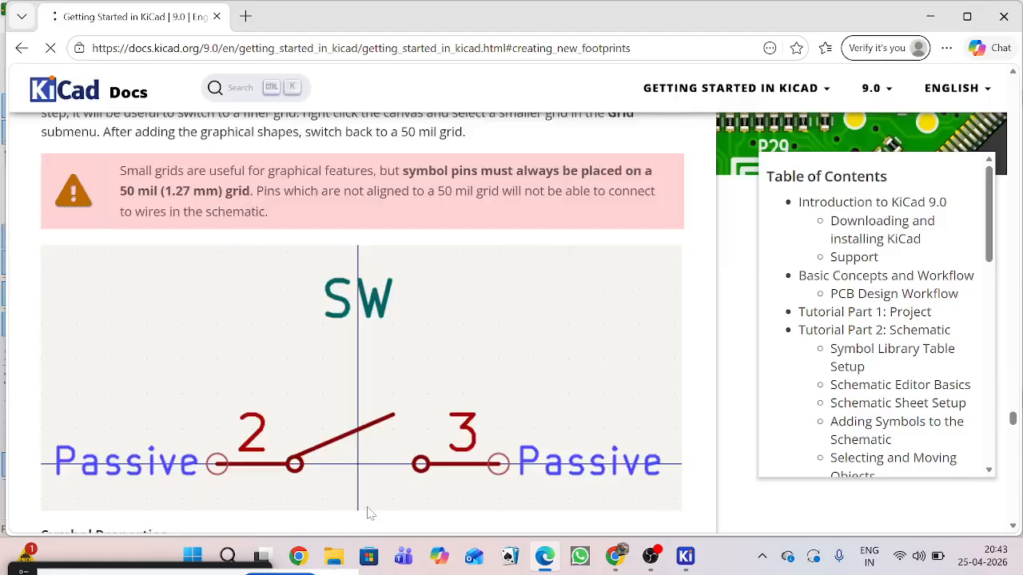
{"action": "scroll", "coordinate": [369, 514], "scroll_direction": "down", "scroll_amount": 5}
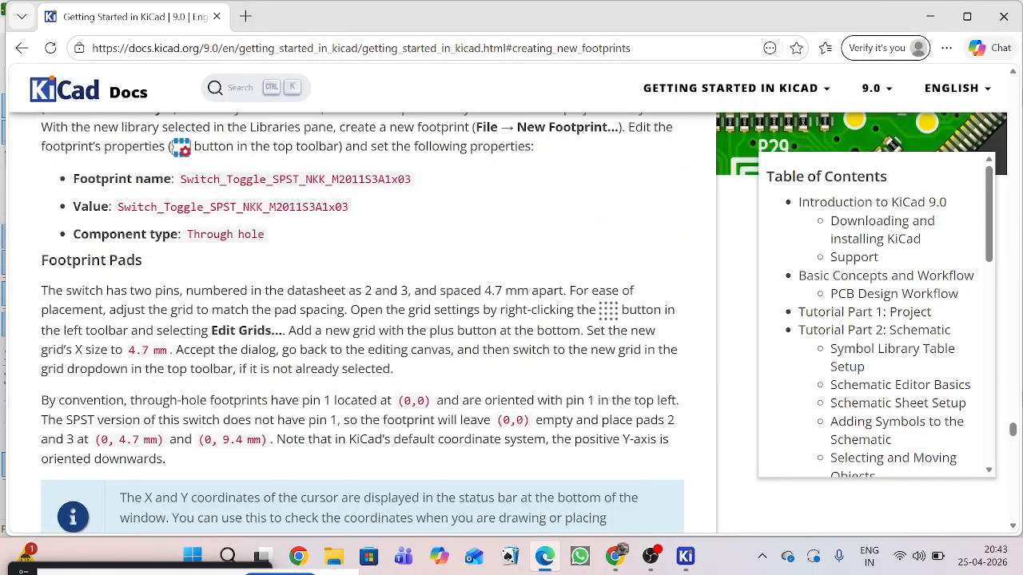
{"action": "scroll", "coordinate": [697, 509], "scroll_direction": "down", "scroll_amount": 10}
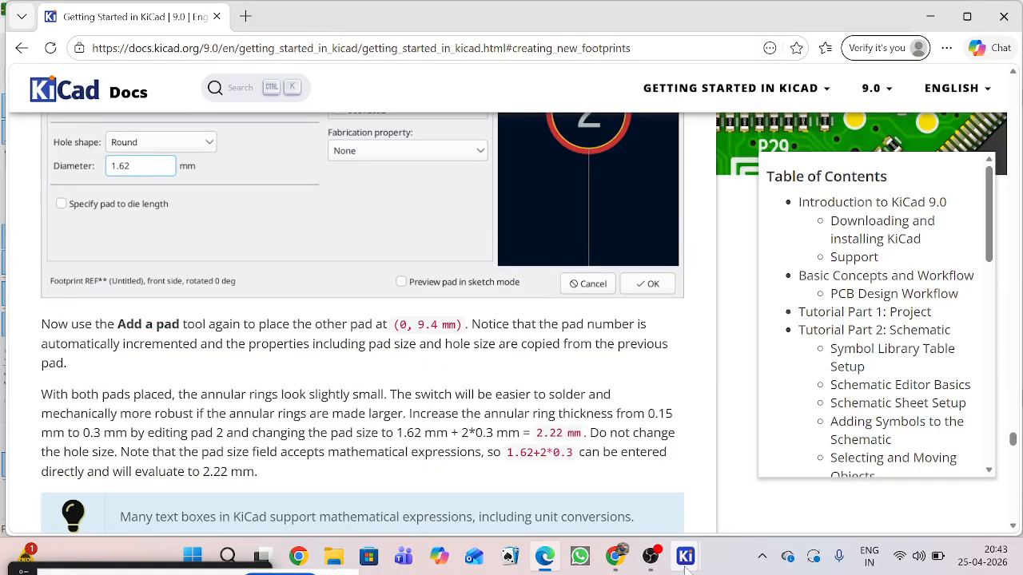
Step: Close the KiCad documentation browser window and return to the IOT Data Acquisition board in the PCB Editor
{"action": "mouse_move", "coordinate": [685, 556]}
{"action": "left_click", "coordinate": [820, 476]}
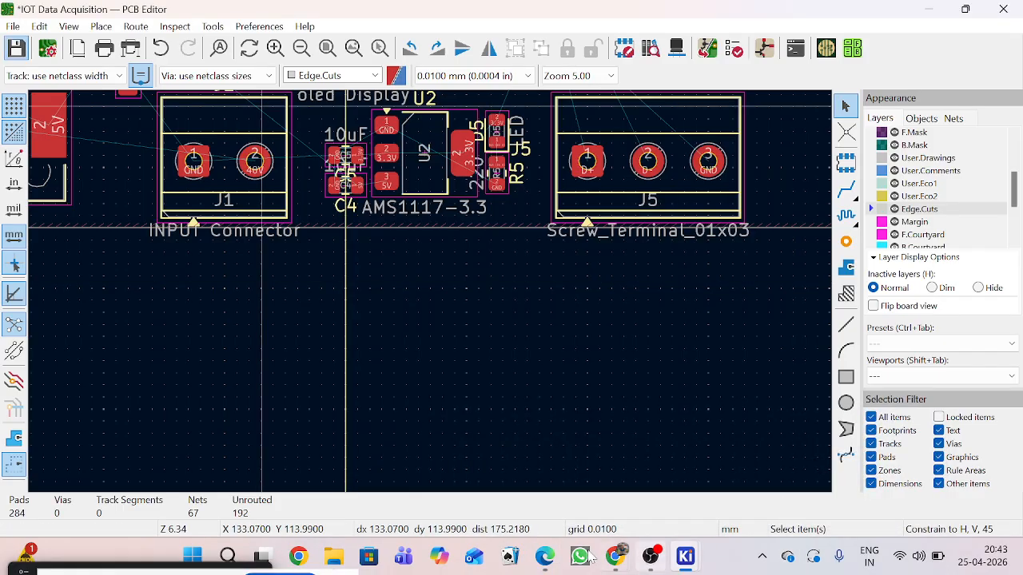
{"action": "left_click", "coordinate": [544, 556]}
{"action": "left_click", "coordinate": [1004, 16]}
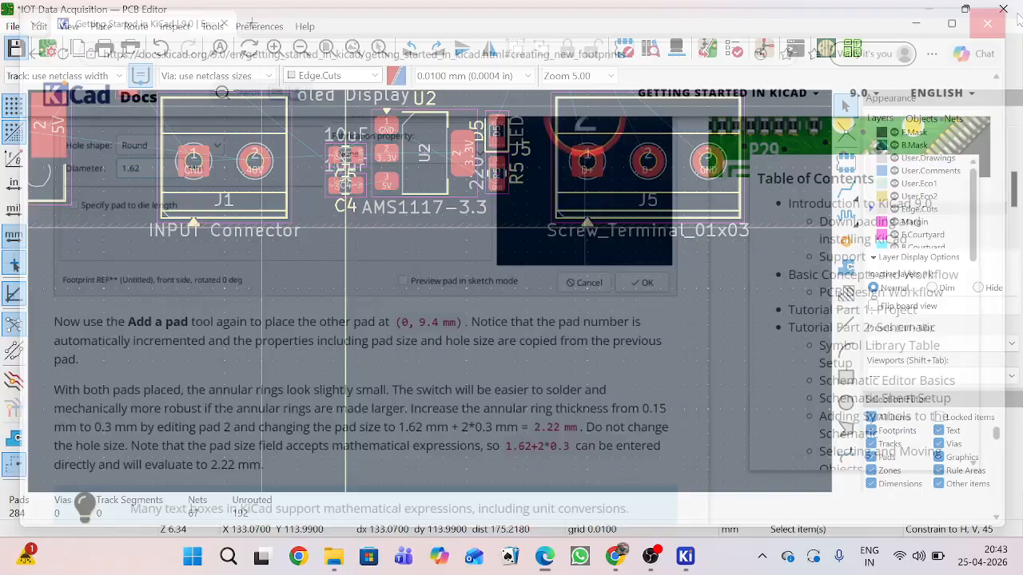
Step: Try to open the PCB Editor's product documentation, dismissing the offer of online help
{"action": "mouse_move", "coordinate": [696, 549]}
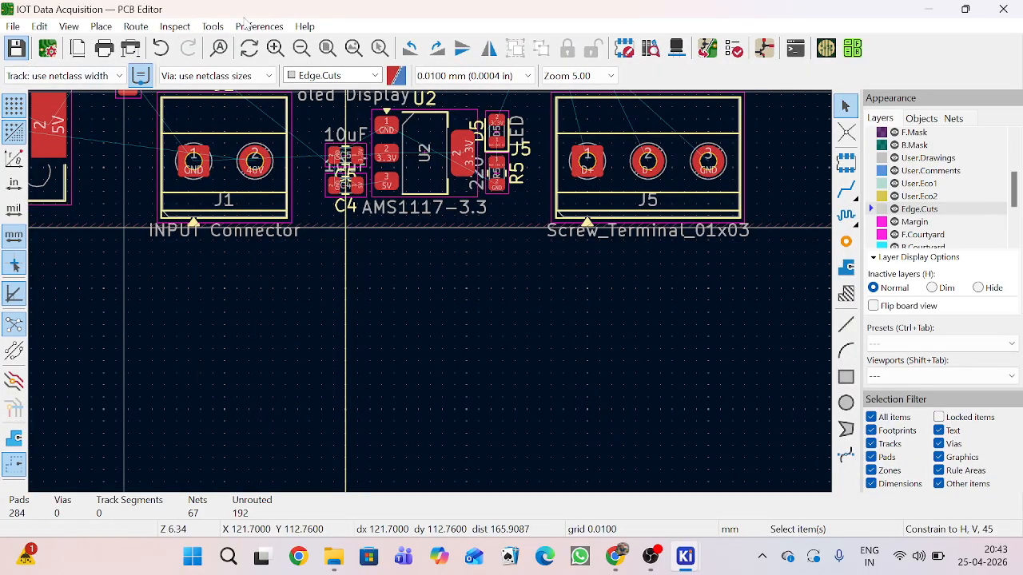
{"action": "left_click", "coordinate": [305, 27]}
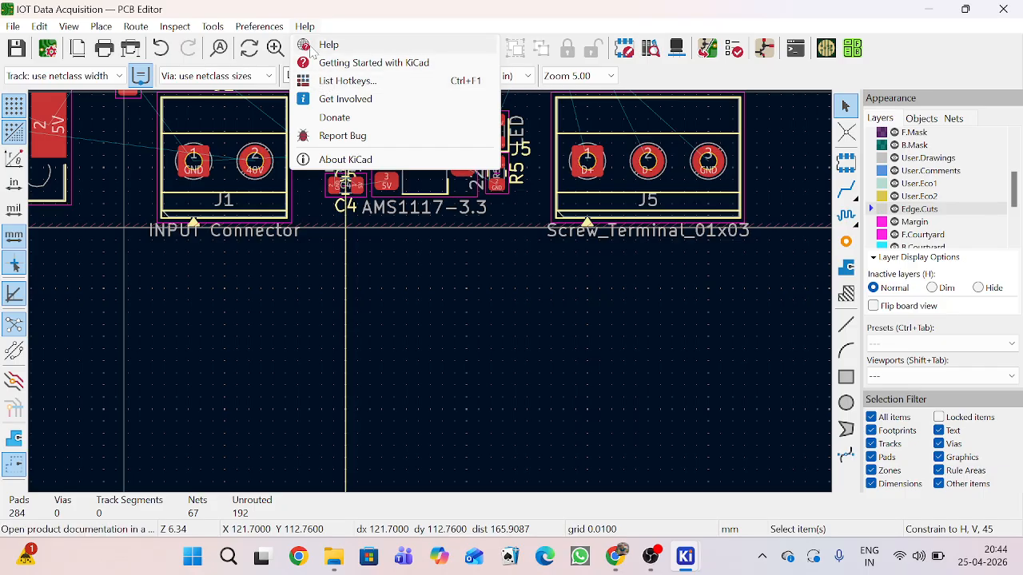
{"action": "left_click", "coordinate": [314, 47]}
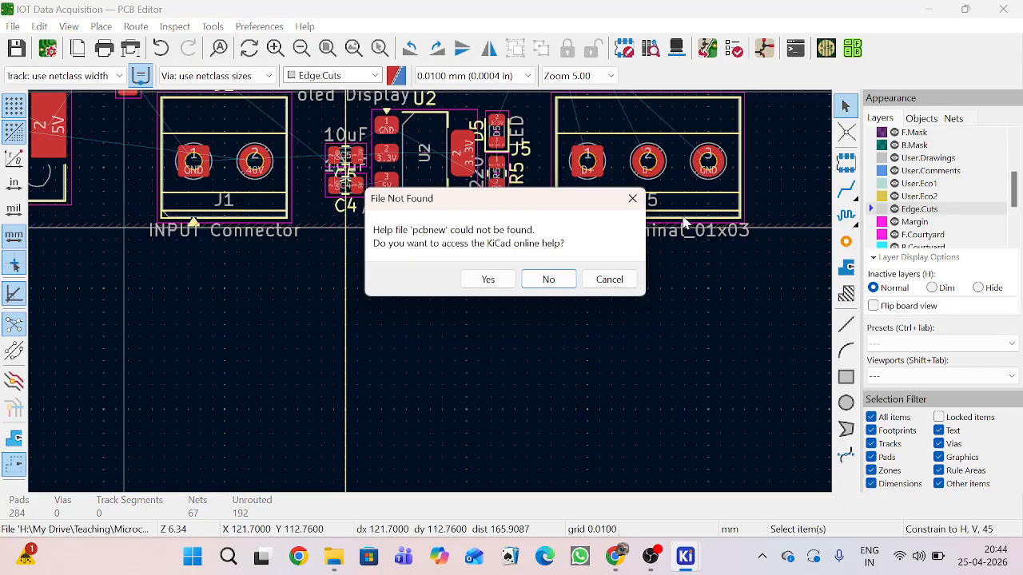
{"action": "left_click", "coordinate": [632, 199]}
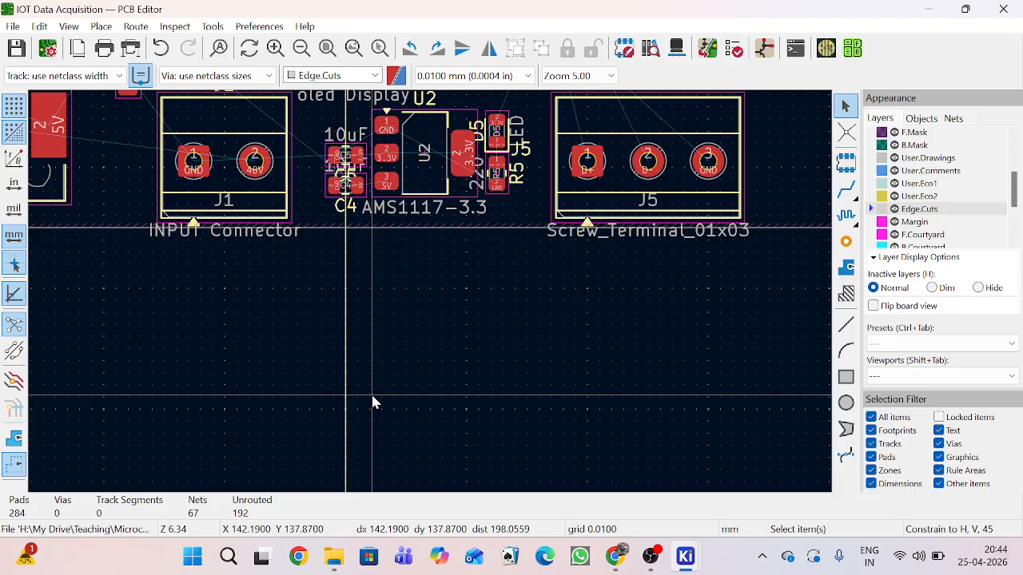
Step: Try to autoroute the board with the Freerouting plugin and dismiss its exception dialog
{"action": "scroll", "coordinate": [434, 297], "scroll_direction": "down", "scroll_amount": 6}
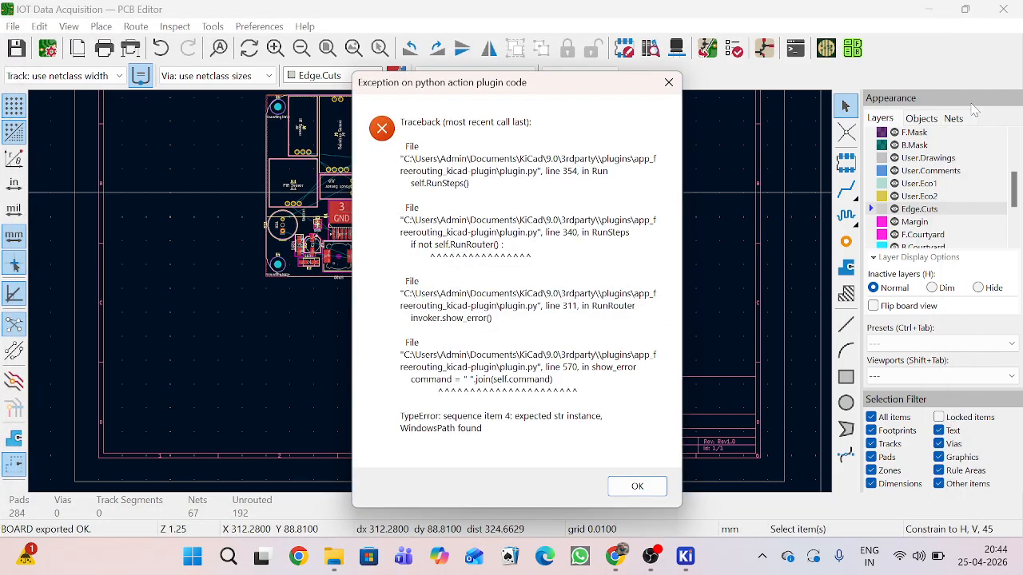
{"action": "left_click", "coordinate": [637, 485]}
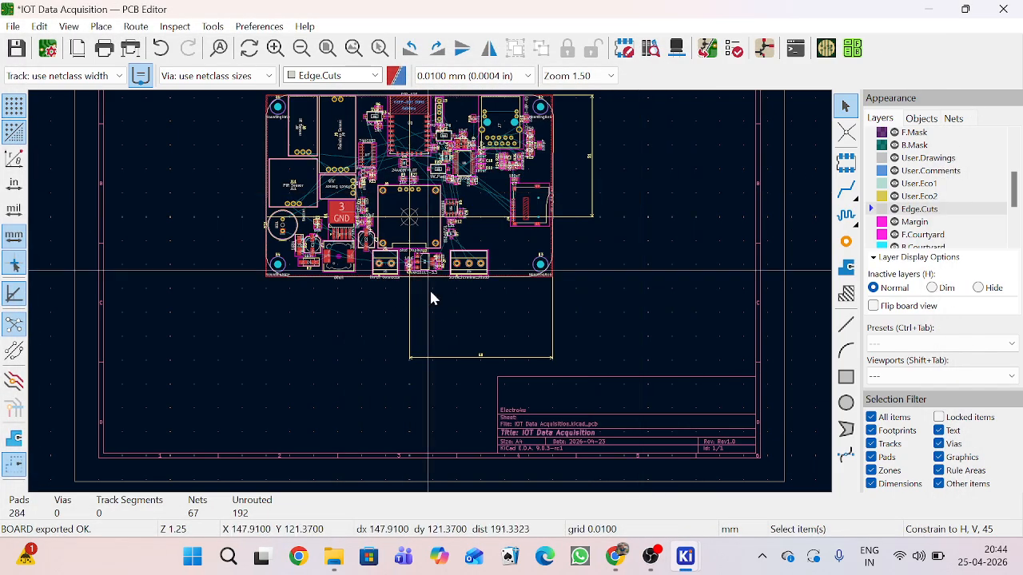
{"action": "scroll", "coordinate": [429, 288], "scroll_direction": "down", "scroll_amount": 5}
{"action": "scroll", "coordinate": [437, 282], "scroll_direction": "up", "scroll_amount": 6}
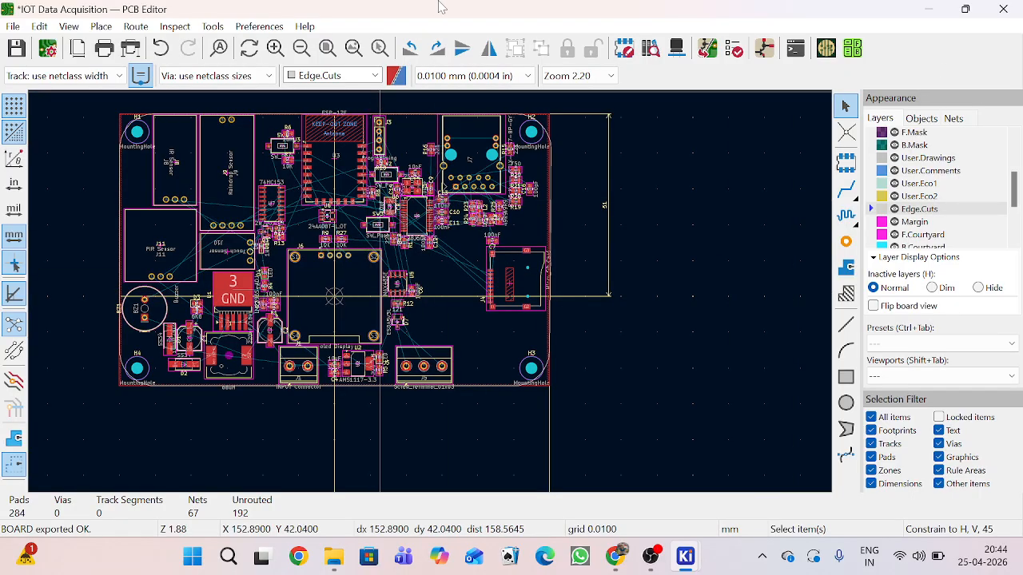
{"action": "left_click", "coordinate": [826, 49]}
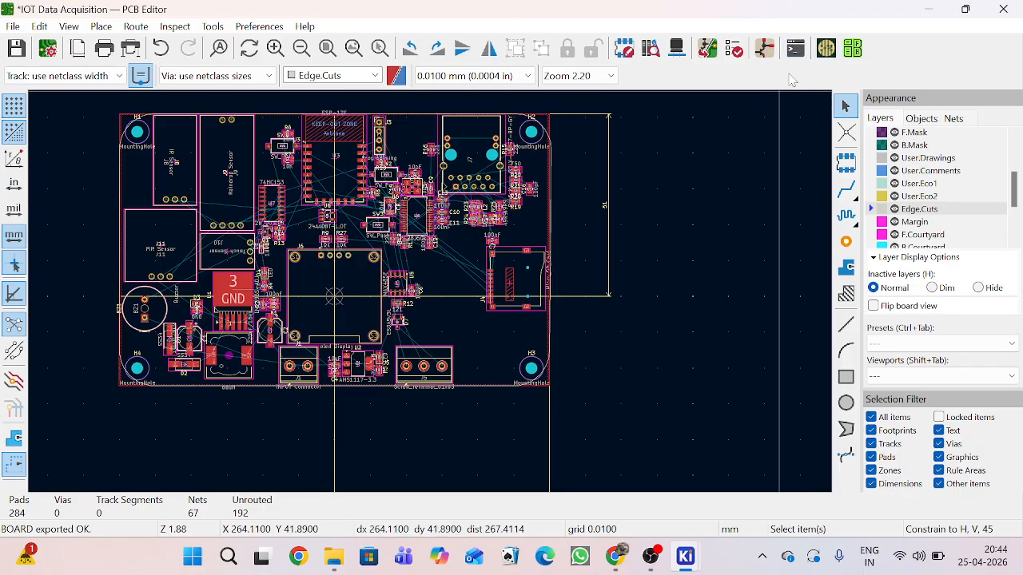
{"action": "scroll", "coordinate": [429, 288], "scroll_direction": "down", "scroll_amount": 4}
{"action": "scroll", "coordinate": [421, 291], "scroll_direction": "up", "scroll_amount": 2}
{"action": "scroll", "coordinate": [431, 299], "scroll_direction": "up", "scroll_amount": 2}
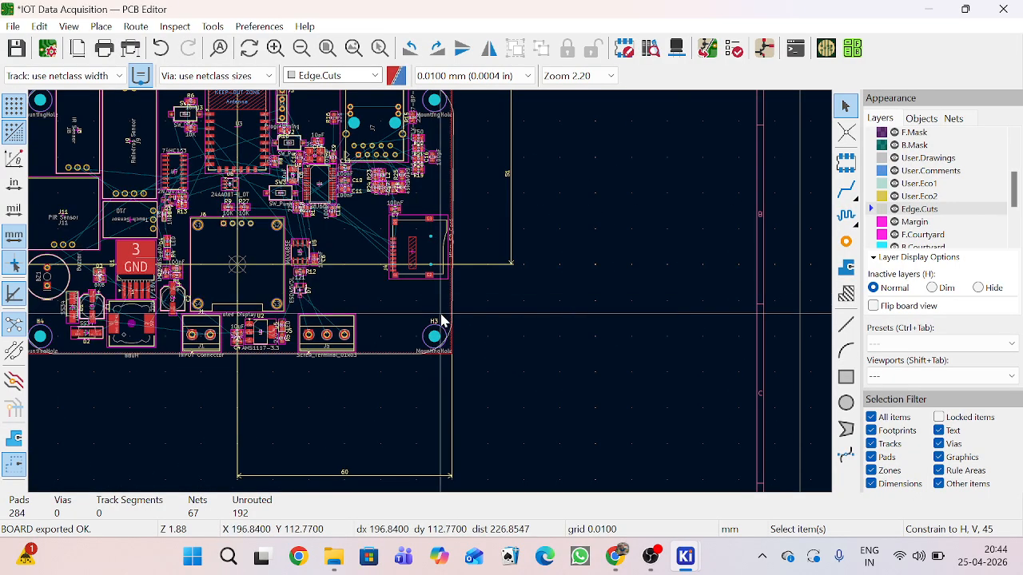
{"action": "scroll", "coordinate": [434, 315], "scroll_direction": "down", "scroll_amount": 2}
{"action": "scroll", "coordinate": [434, 296], "scroll_direction": "up", "scroll_amount": 4}
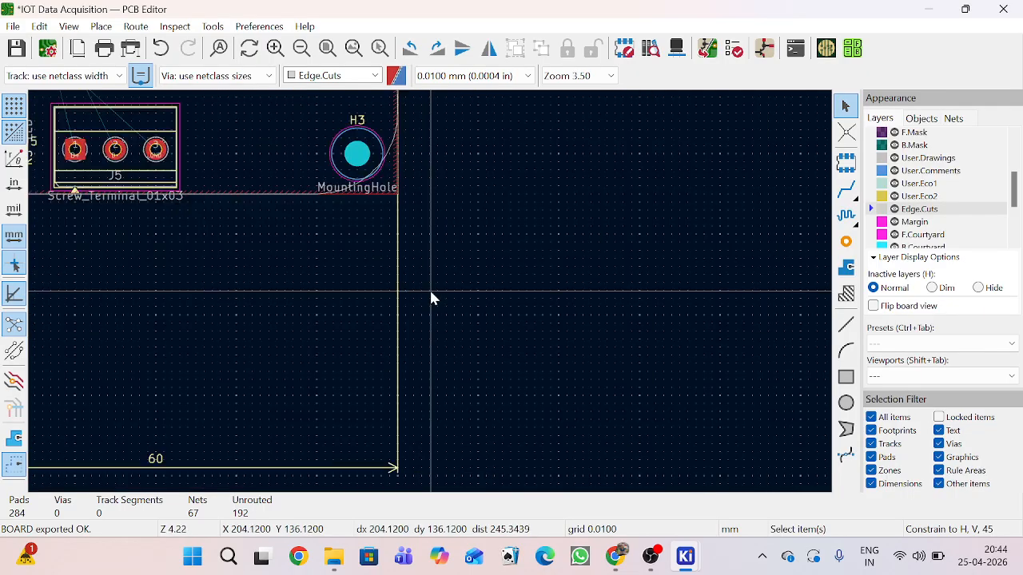
{"action": "scroll", "coordinate": [524, 296], "scroll_direction": "down", "scroll_amount": 3}
{"action": "scroll", "coordinate": [432, 296], "scroll_direction": "up", "scroll_amount": 4}
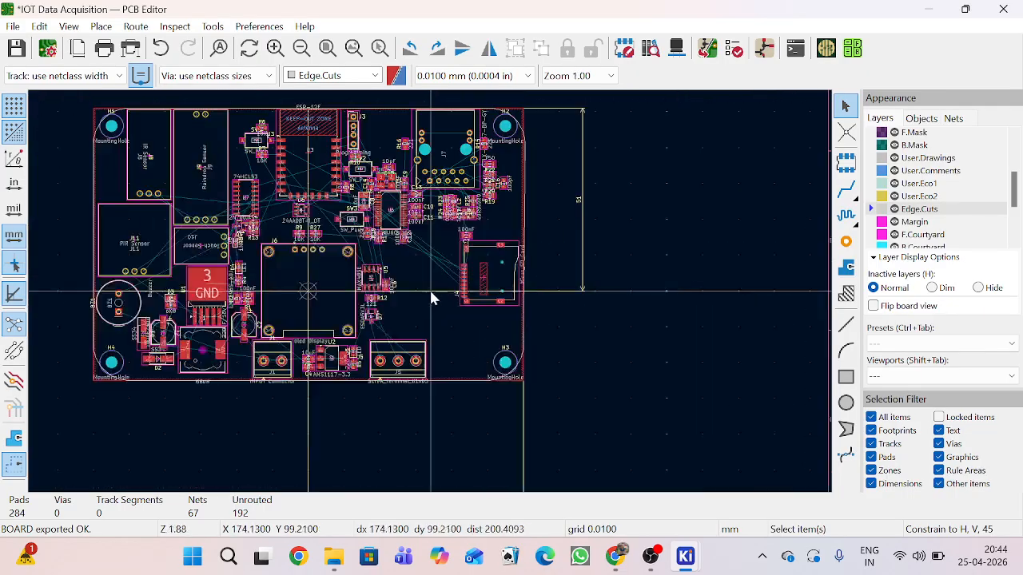
{"action": "scroll", "coordinate": [431, 299], "scroll_direction": "down", "scroll_amount": 3}
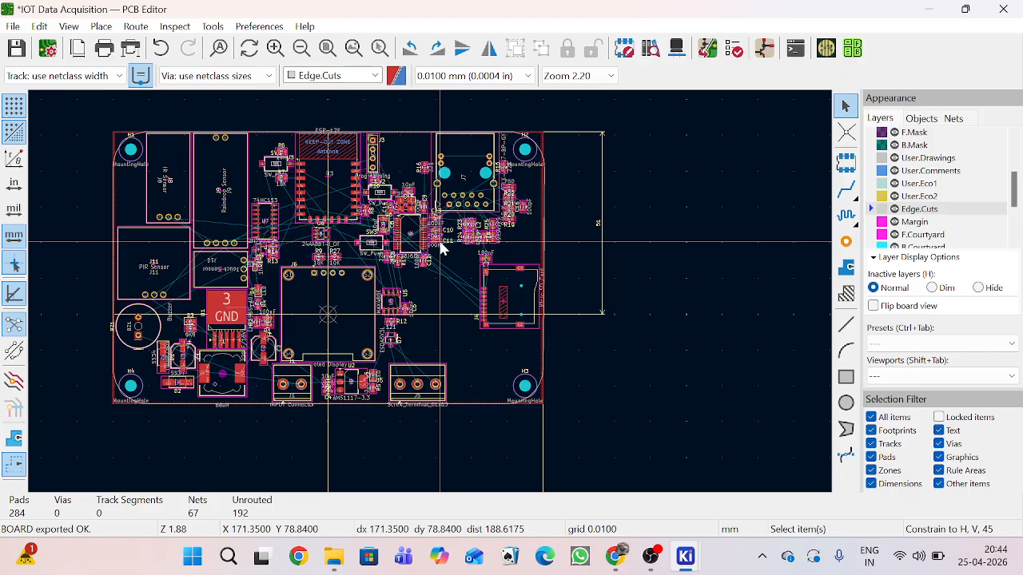
{"action": "left_click", "coordinate": [604, 317]}
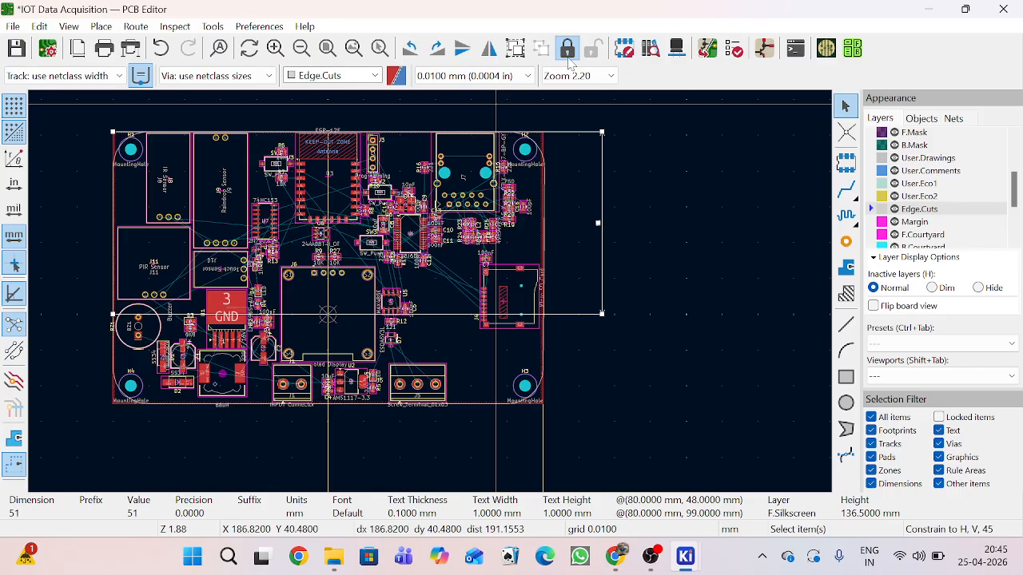
Step: Try moving mounting hole H2 slightly inward from its board corner, and undo the move
{"action": "scroll", "coordinate": [429, 287], "scroll_direction": "up", "scroll_amount": 5}
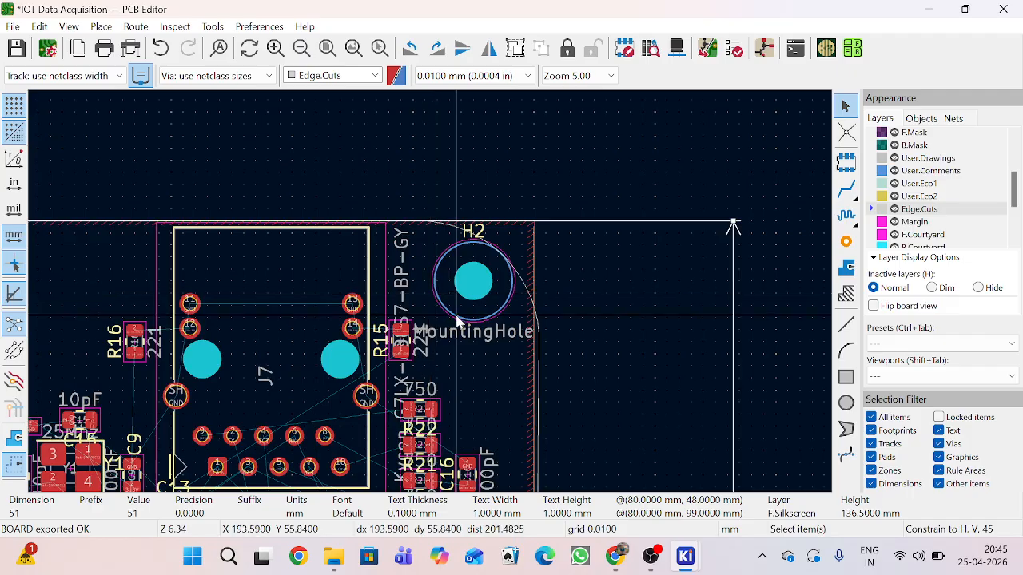
{"action": "left_click", "coordinate": [470, 308]}
{"action": "key", "text": "m"}
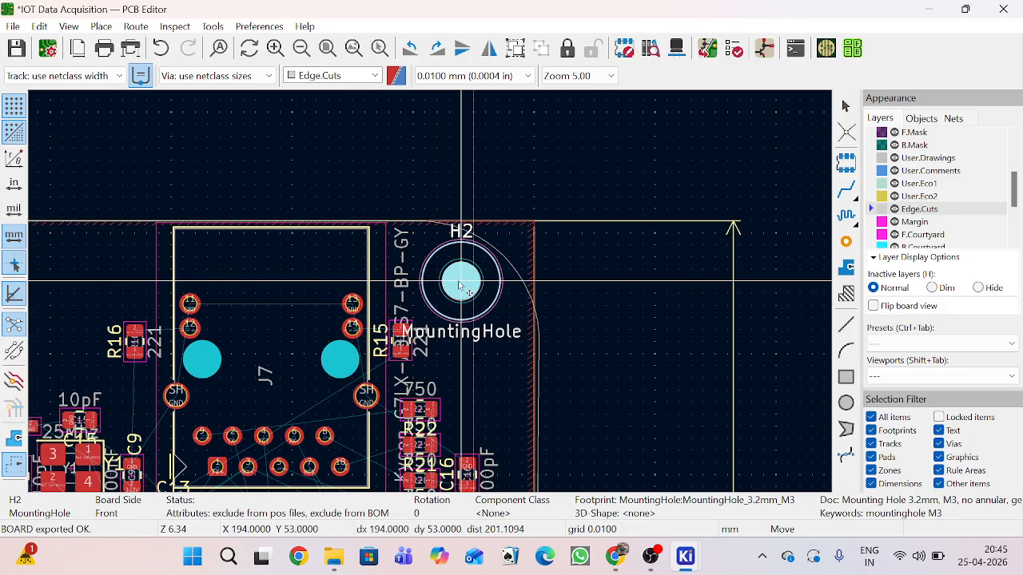
{"action": "left_click", "coordinate": [464, 288]}
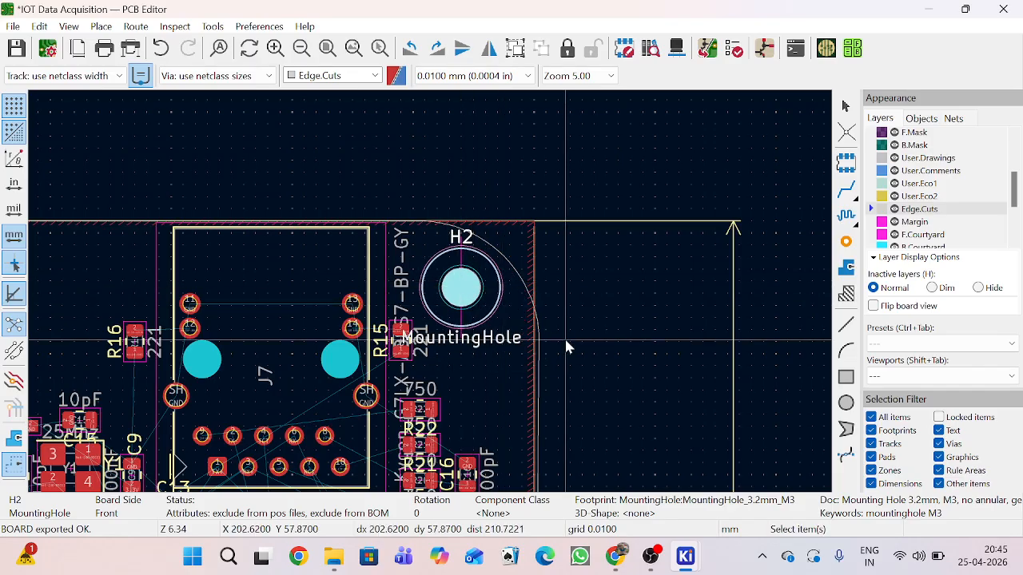
{"action": "key", "text": "ctrl+z"}
Step: Set the PCB editing grid to 1.0000 mm (0.0394 in) and clear the current selection
{"action": "scroll", "coordinate": [518, 370], "scroll_direction": "down", "scroll_amount": 4}
{"action": "scroll", "coordinate": [428, 301], "scroll_direction": "down", "scroll_amount": 2}
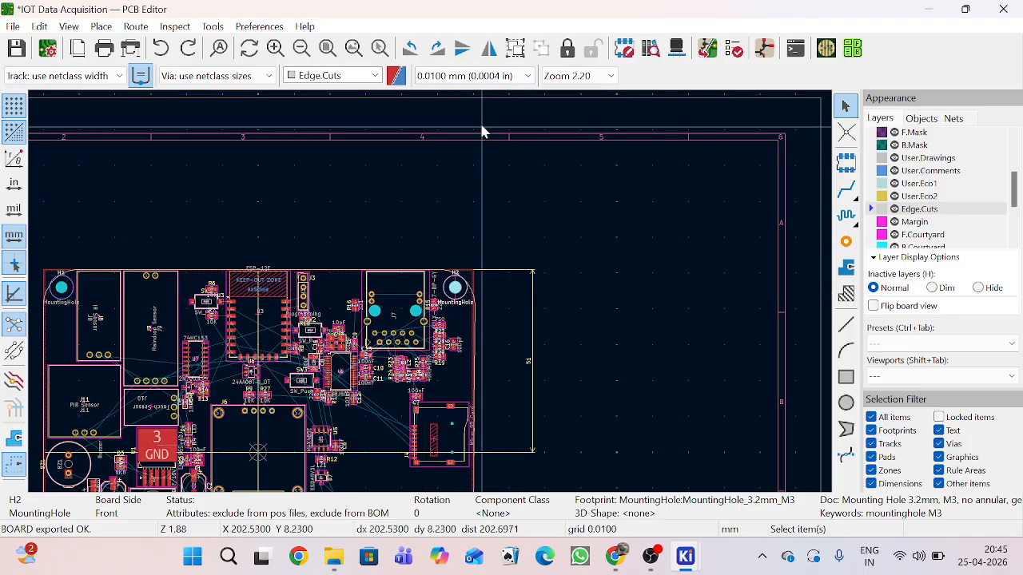
{"action": "scroll", "coordinate": [482, 128], "scroll_direction": "up", "scroll_amount": 3}
{"action": "scroll", "coordinate": [431, 296], "scroll_direction": "down", "scroll_amount": 5}
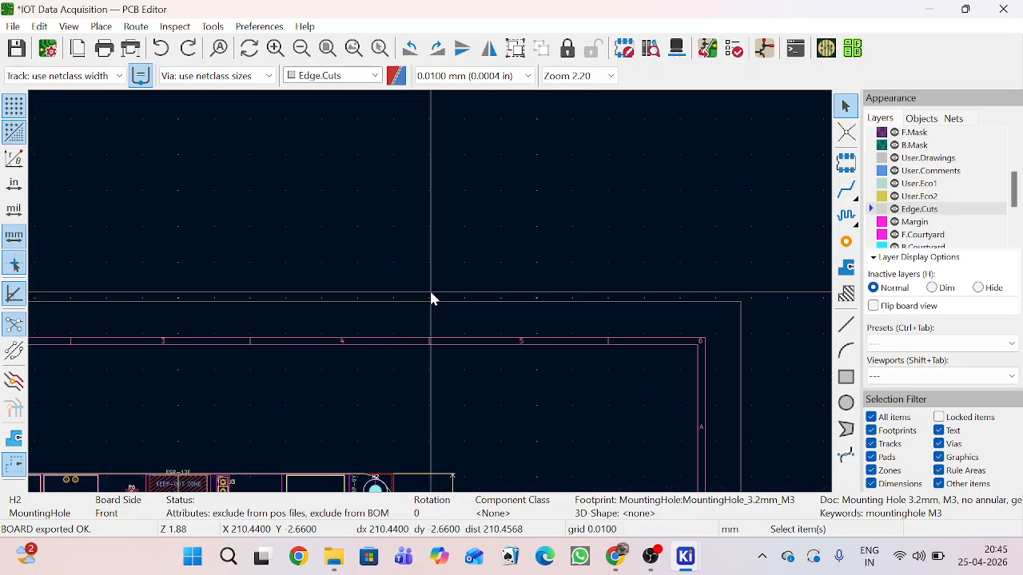
{"action": "left_click", "coordinate": [513, 76]}
{"action": "scroll", "coordinate": [471, 160], "scroll_direction": "up", "scroll_amount": 5}
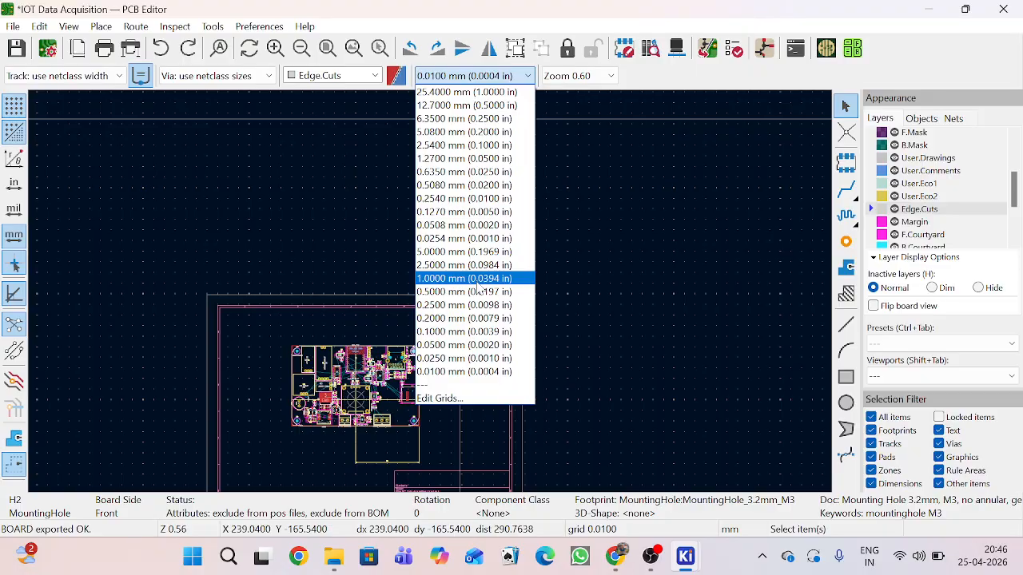
{"action": "left_click", "coordinate": [472, 277]}
{"action": "scroll", "coordinate": [384, 400], "scroll_direction": "up", "scroll_amount": 5}
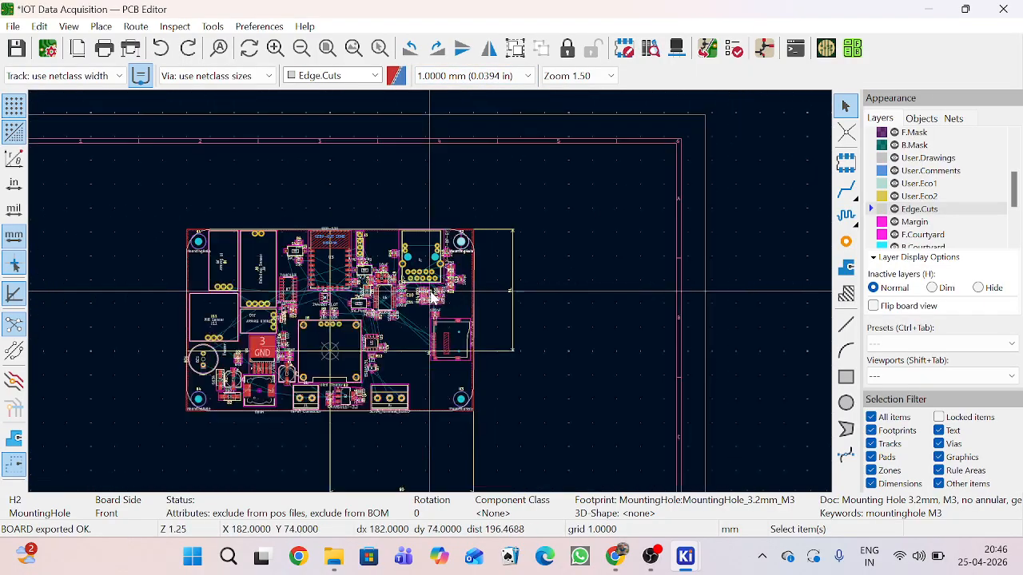
{"action": "left_click", "coordinate": [734, 341]}
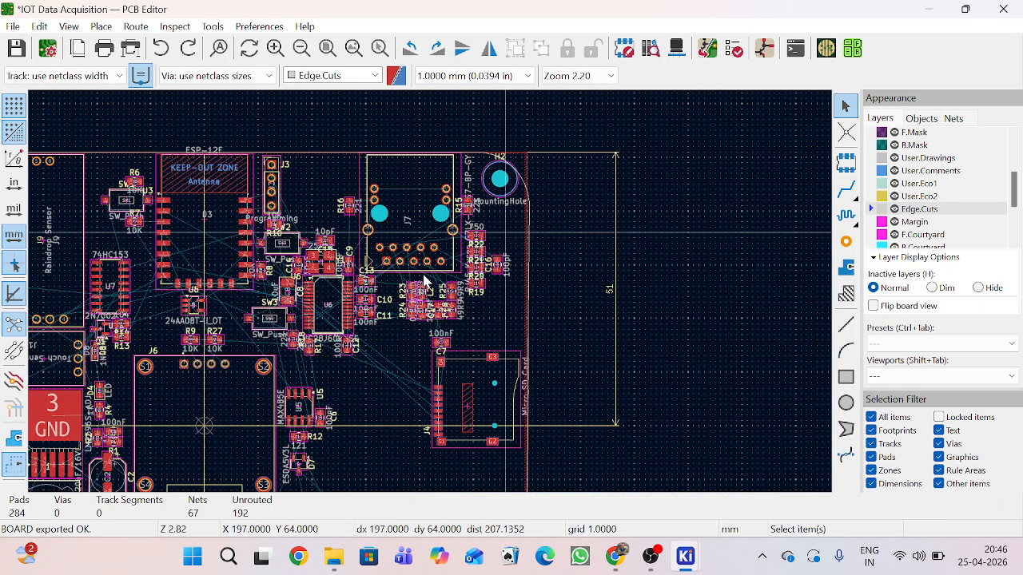
Step: Move mounting hole H2's reference text to the upper-left side of the hole, inside the rounded board corner
{"action": "left_click_drag", "start_coordinate": [328, 138], "coordinate": [510, 367]}
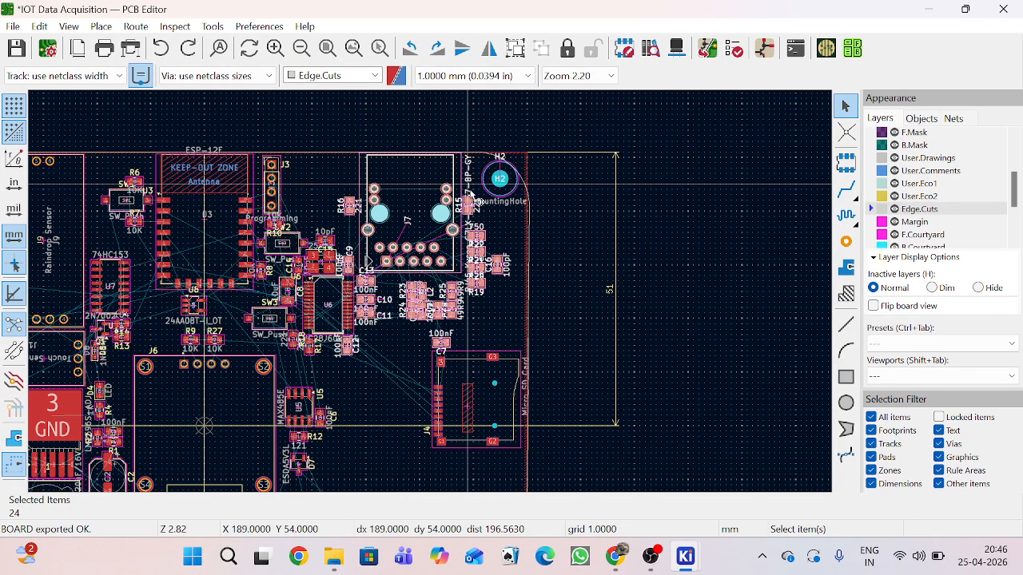
{"action": "scroll", "coordinate": [500, 178], "scroll_direction": "up", "scroll_amount": 5}
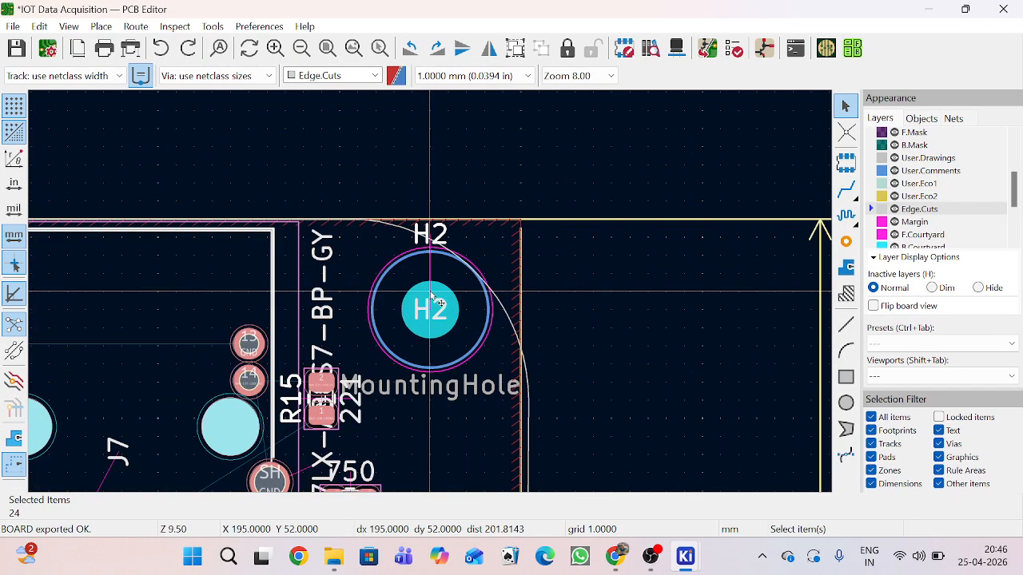
{"action": "left_click", "coordinate": [454, 242]}
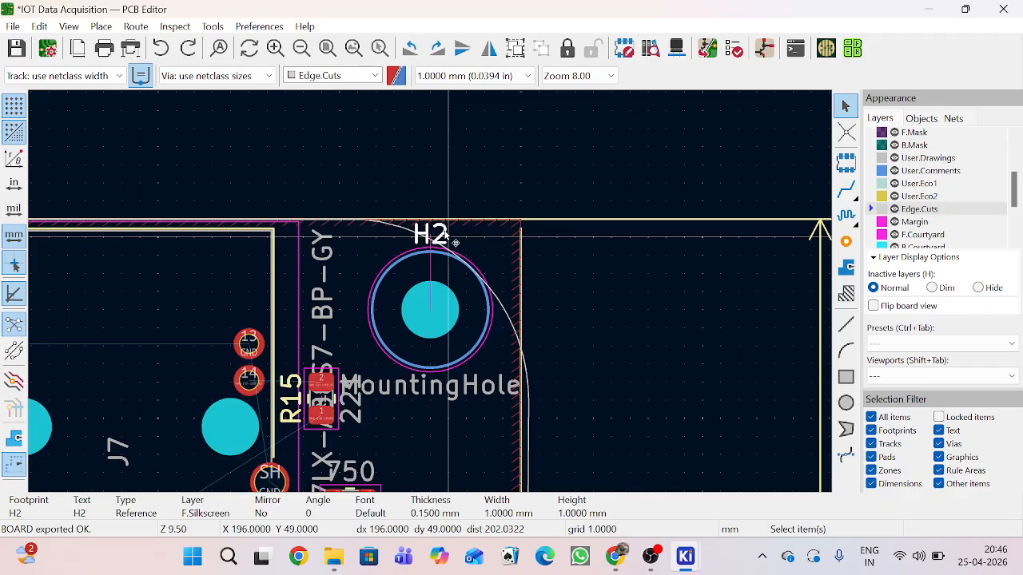
{"action": "key", "text": "m"}
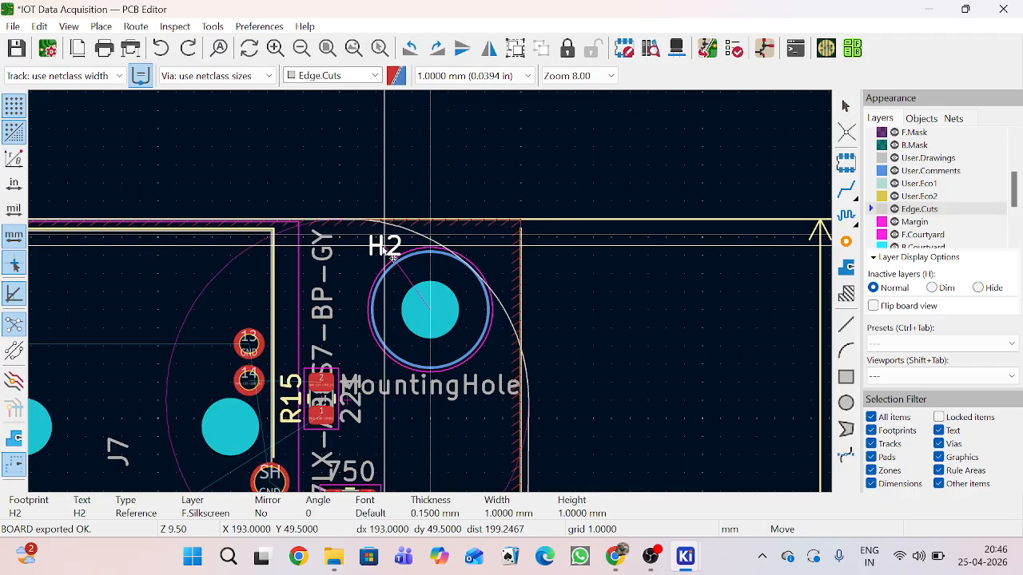
{"action": "left_click", "coordinate": [382, 249]}
Step: Move mounting hole H1's reference text to the upper-right side of its hole, inside the rounded board corner
{"action": "scroll", "coordinate": [382, 249], "scroll_direction": "down", "scroll_amount": 6}
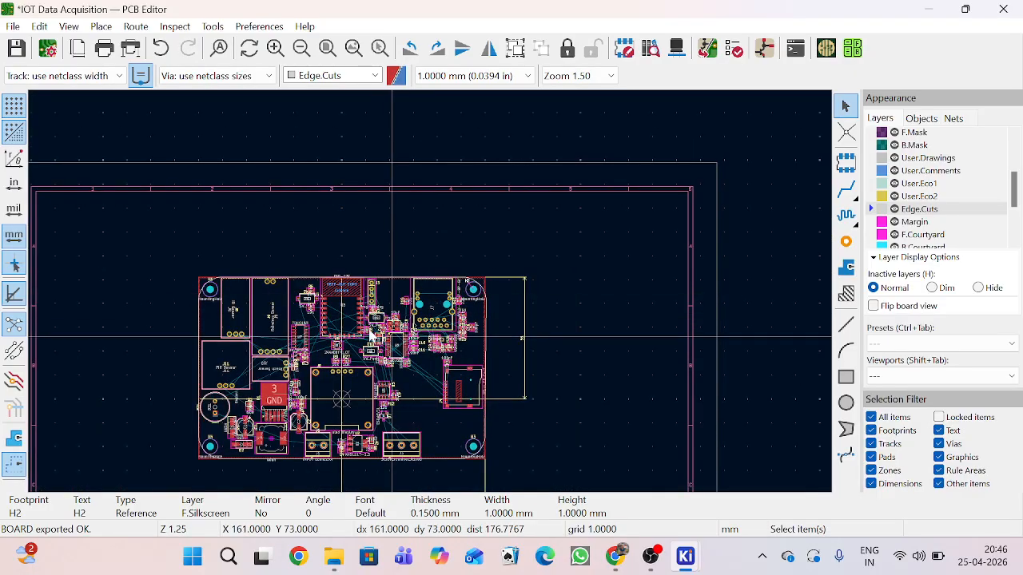
{"action": "scroll", "coordinate": [270, 294], "scroll_direction": "up", "scroll_amount": 3}
{"action": "scroll", "coordinate": [83, 162], "scroll_direction": "up", "scroll_amount": 4}
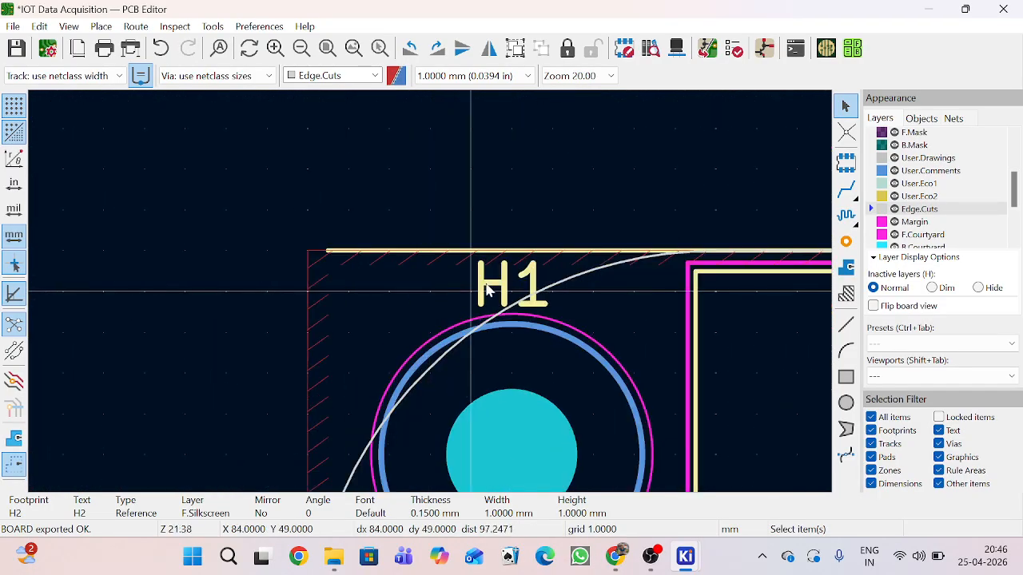
{"action": "key", "text": "m"}
{"action": "left_click", "coordinate": [628, 340]}
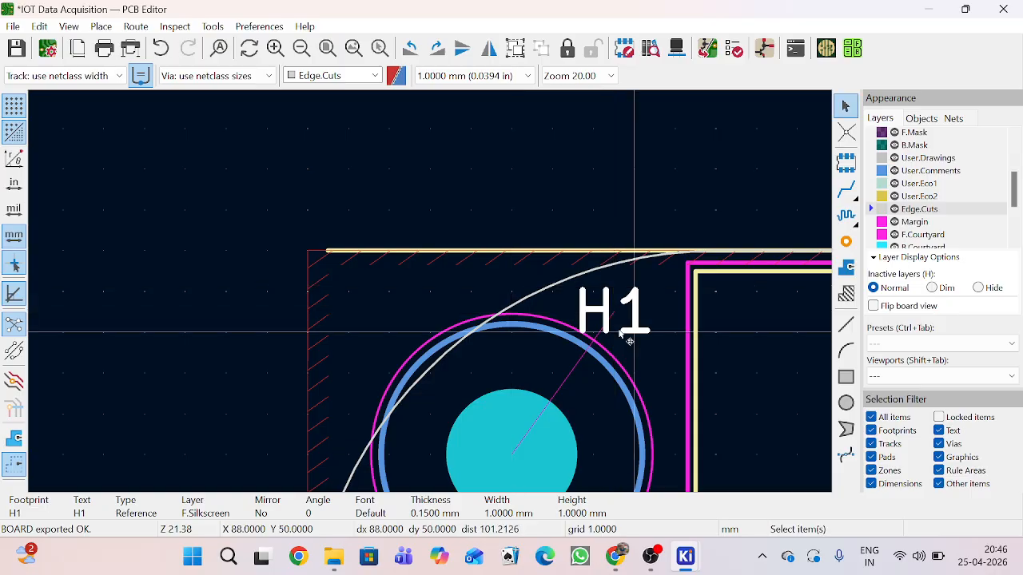
Step: Move the H4 reference text to the upper-left side of its mounting hole
{"action": "scroll", "coordinate": [434, 296], "scroll_direction": "down", "scroll_amount": 7}
{"action": "scroll", "coordinate": [432, 299], "scroll_direction": "up", "scroll_amount": 3}
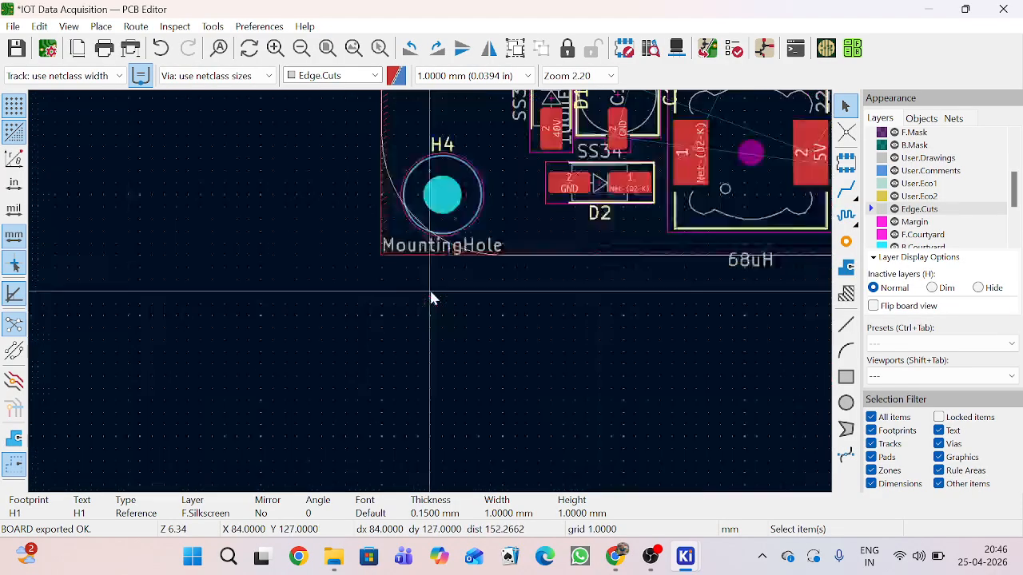
{"action": "scroll", "coordinate": [432, 299], "scroll_direction": "up", "scroll_amount": 2}
{"action": "scroll", "coordinate": [432, 296], "scroll_direction": "down", "scroll_amount": 3}
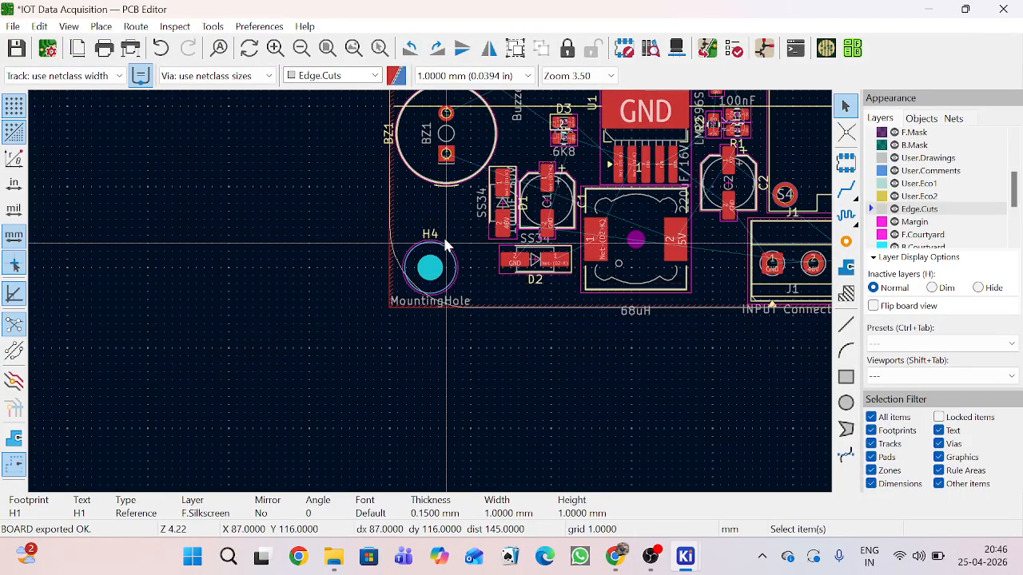
{"action": "key", "text": "m"}
{"action": "left_click", "coordinate": [406, 235]}
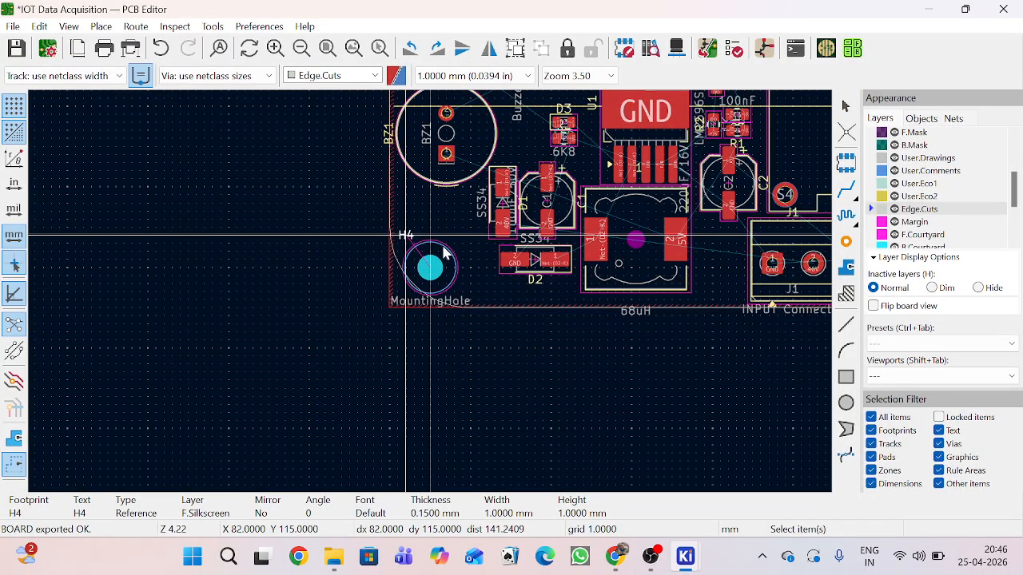
Step: Move the H3 reference text to the upper-right side of its mounting hole
{"action": "scroll", "coordinate": [446, 252], "scroll_direction": "down", "scroll_amount": 4}
{"action": "scroll", "coordinate": [434, 296], "scroll_direction": "up", "scroll_amount": 4}
{"action": "scroll", "coordinate": [515, 271], "scroll_direction": "up", "scroll_amount": 4}
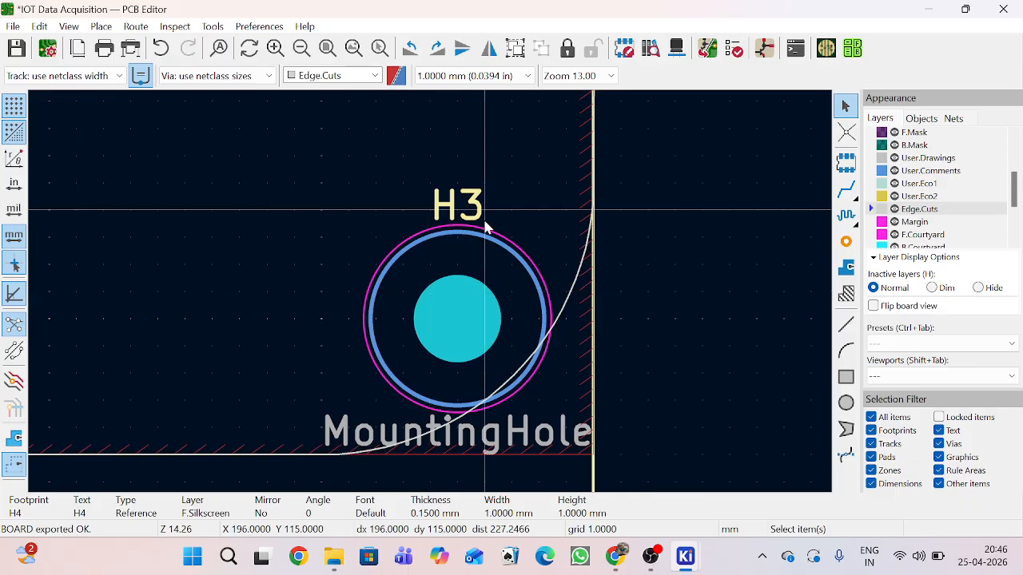
{"action": "left_click", "coordinate": [484, 225]}
{"action": "key", "text": "m"}
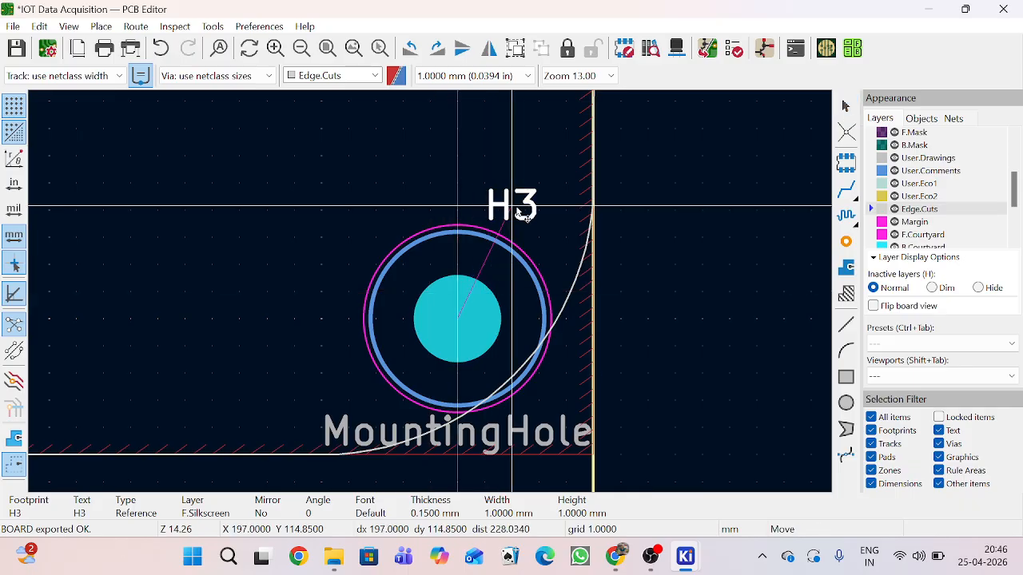
{"action": "left_click", "coordinate": [552, 230]}
Step: Select mounting holes H2, H3 and H1 together and lock them in place
{"action": "scroll", "coordinate": [552, 230], "scroll_direction": "down", "scroll_amount": 4}
{"action": "scroll", "coordinate": [438, 306], "scroll_direction": "down", "scroll_amount": 5}
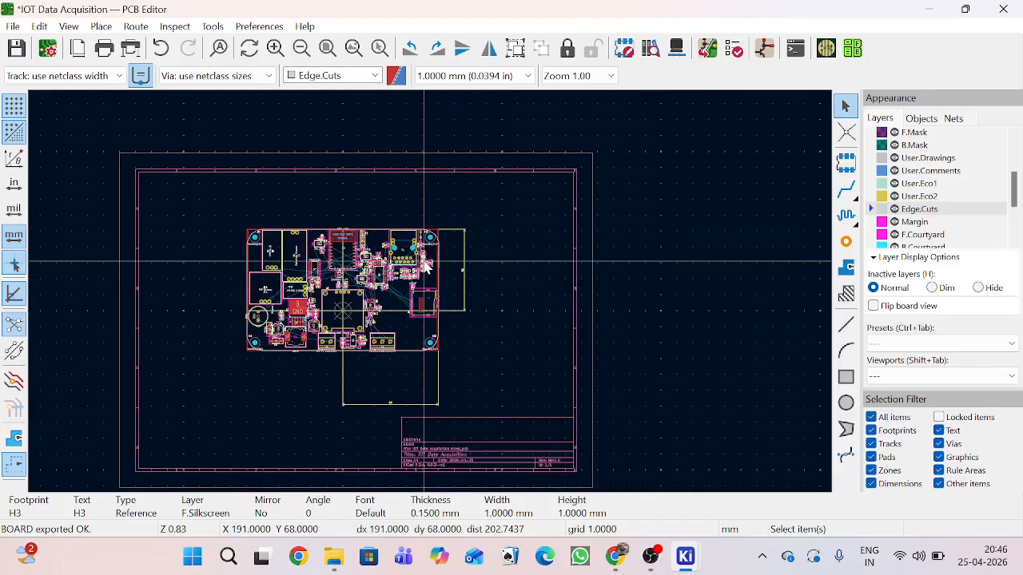
{"action": "scroll", "coordinate": [449, 236], "scroll_direction": "up", "scroll_amount": 2}
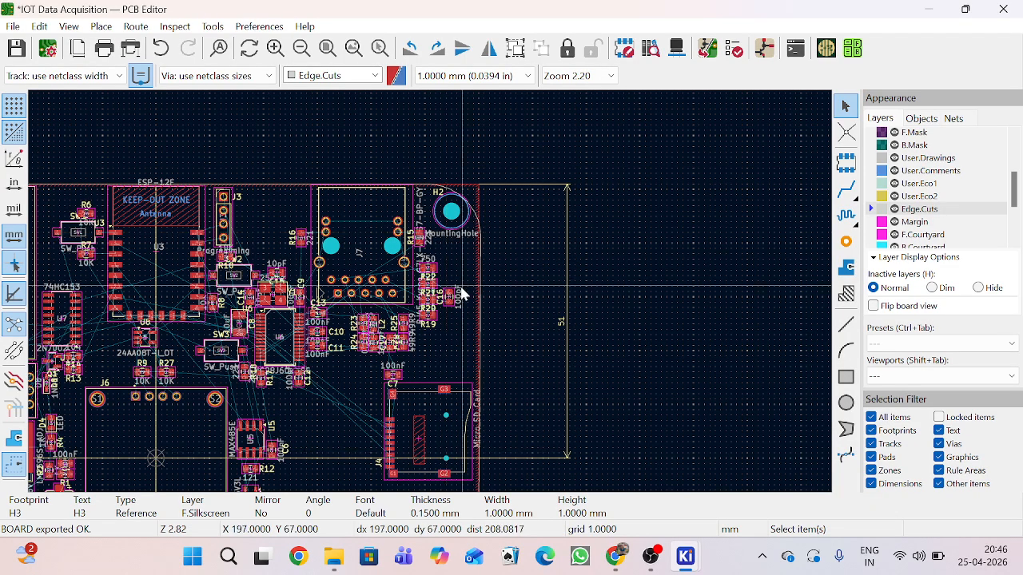
{"action": "left_click", "coordinate": [438, 214]}
{"action": "scroll", "coordinate": [429, 297], "scroll_direction": "down", "scroll_amount": 5}
{"action": "scroll", "coordinate": [421, 340], "scroll_direction": "up", "scroll_amount": 5}
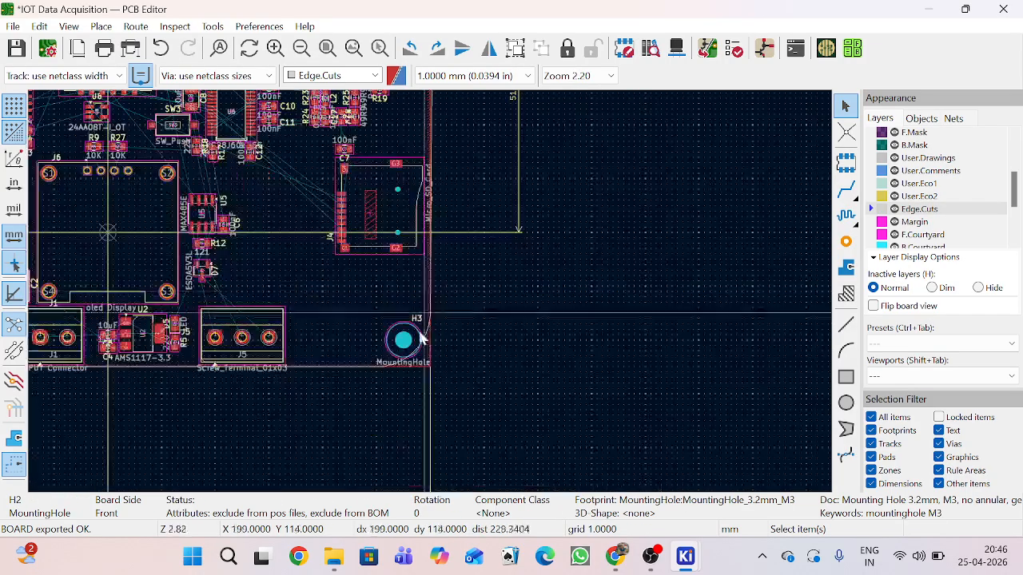
{"action": "left_click", "coordinate": [421, 339], "text": "shift"}
{"action": "scroll", "coordinate": [436, 298], "scroll_direction": "up", "scroll_amount": 6}
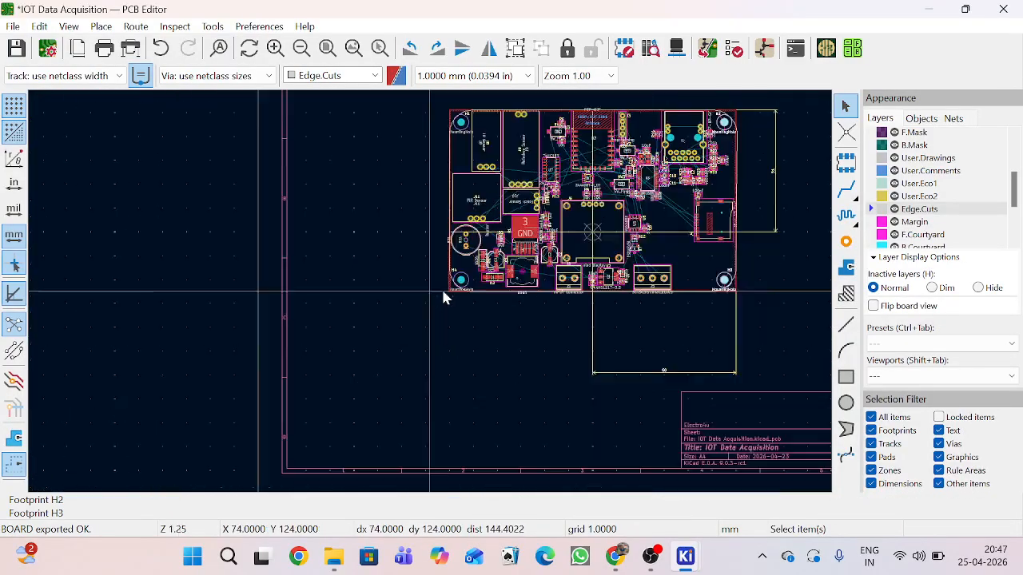
{"action": "scroll", "coordinate": [432, 298], "scroll_direction": "down", "scroll_amount": 4}
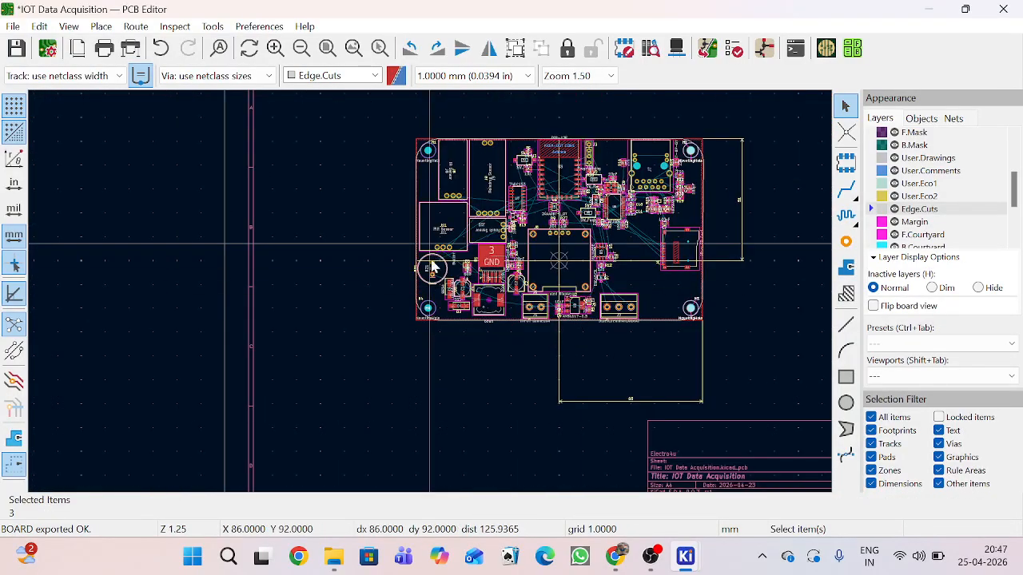
{"action": "scroll", "coordinate": [429, 267], "scroll_direction": "up", "scroll_amount": 6}
{"action": "scroll", "coordinate": [442, 230], "scroll_direction": "down", "scroll_amount": 4}
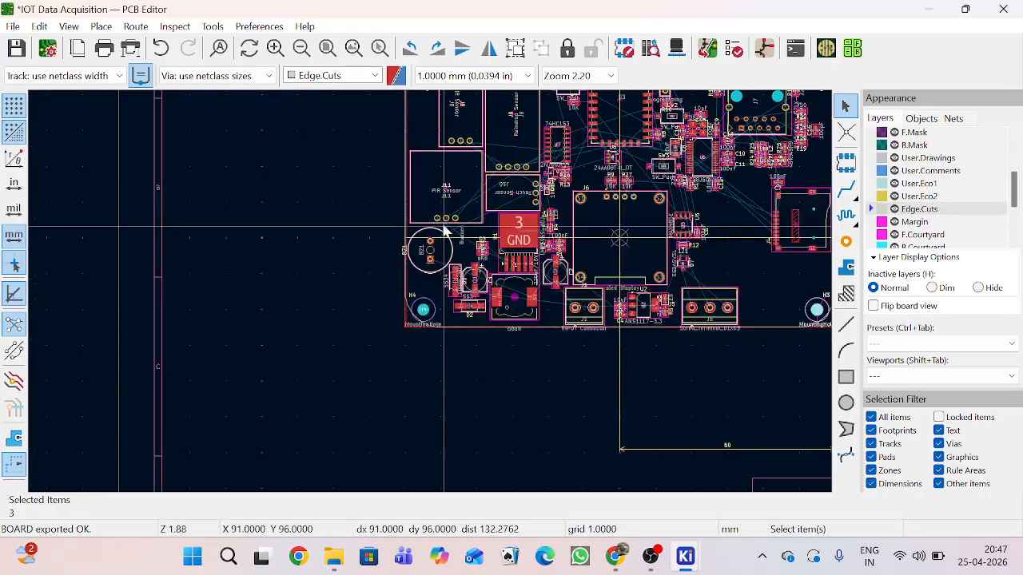
{"action": "scroll", "coordinate": [434, 264], "scroll_direction": "up", "scroll_amount": 3}
{"action": "scroll", "coordinate": [409, 156], "scroll_direction": "down", "scroll_amount": 2}
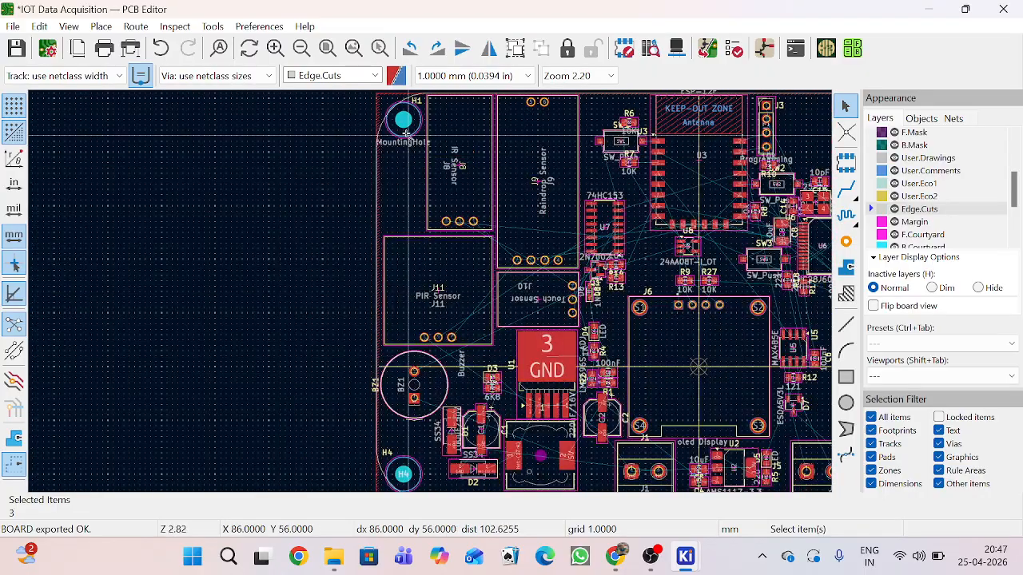
{"action": "left_click", "coordinate": [406, 130], "text": "shift"}
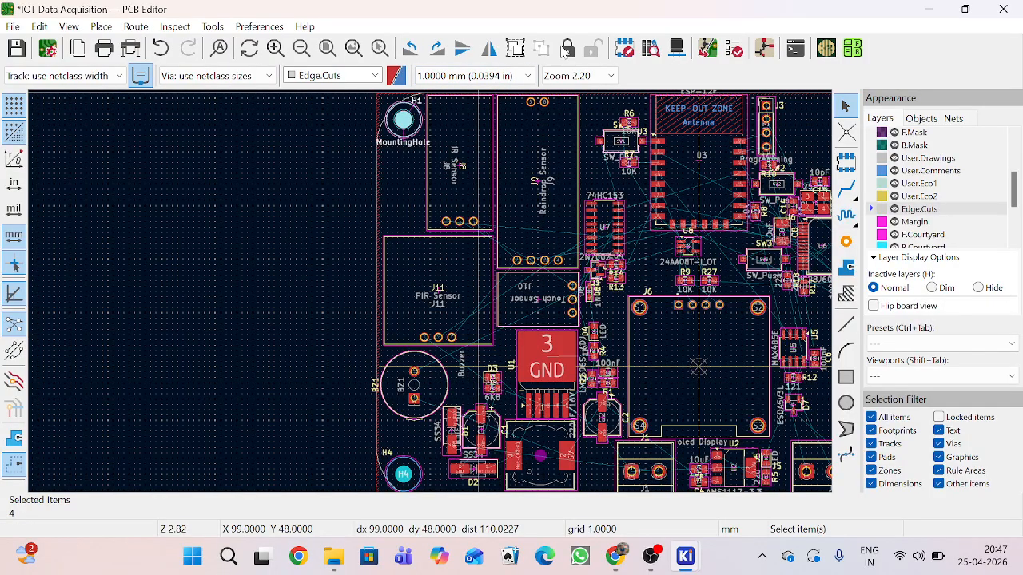
Step: Add mounting hole H4 to the selected holes, lock them in place, and clear the selection
{"action": "scroll", "coordinate": [397, 278], "scroll_direction": "down", "scroll_amount": 4}
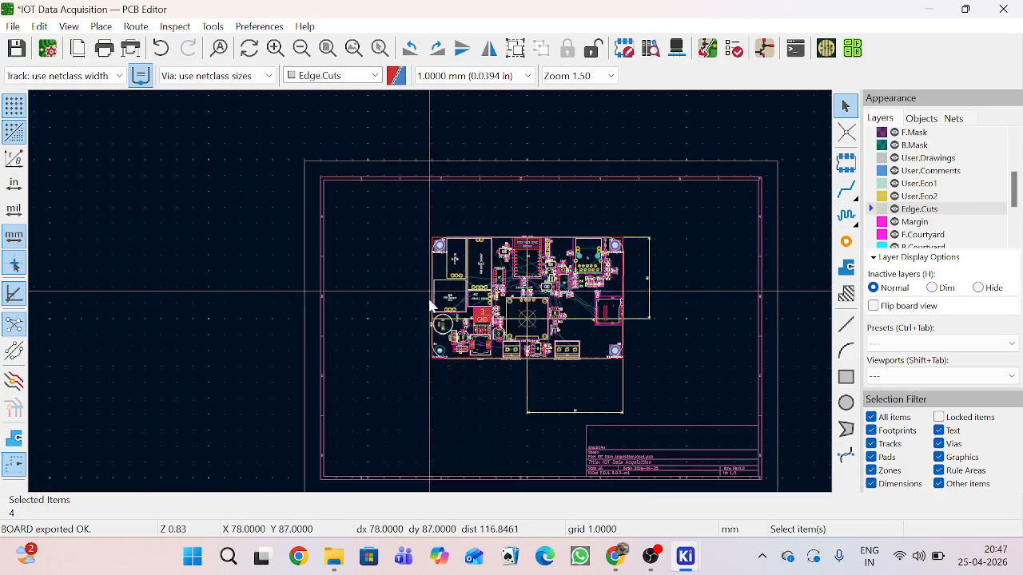
{"action": "scroll", "coordinate": [459, 357], "scroll_direction": "up", "scroll_amount": 3}
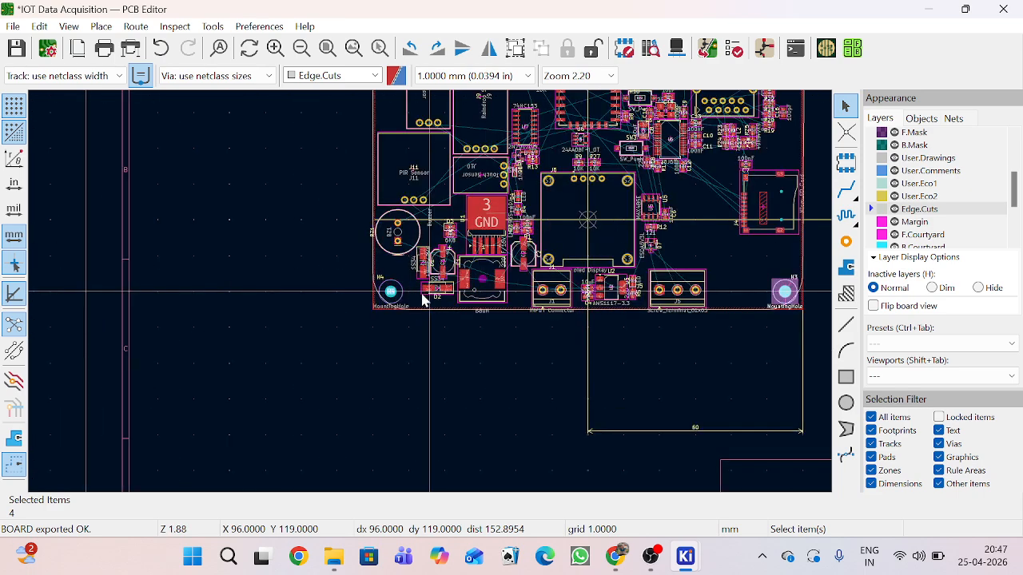
{"action": "left_click", "coordinate": [392, 291], "text": "shift"}
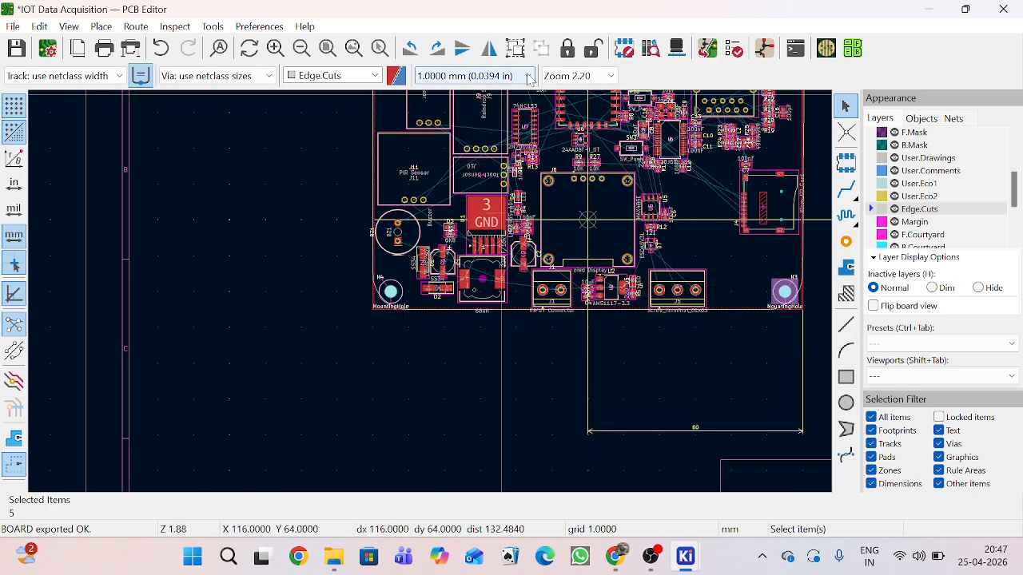
{"action": "scroll", "coordinate": [571, 76], "scroll_direction": "down", "scroll_amount": 2}
{"action": "scroll", "coordinate": [570, 76], "scroll_direction": "up", "scroll_amount": 5}
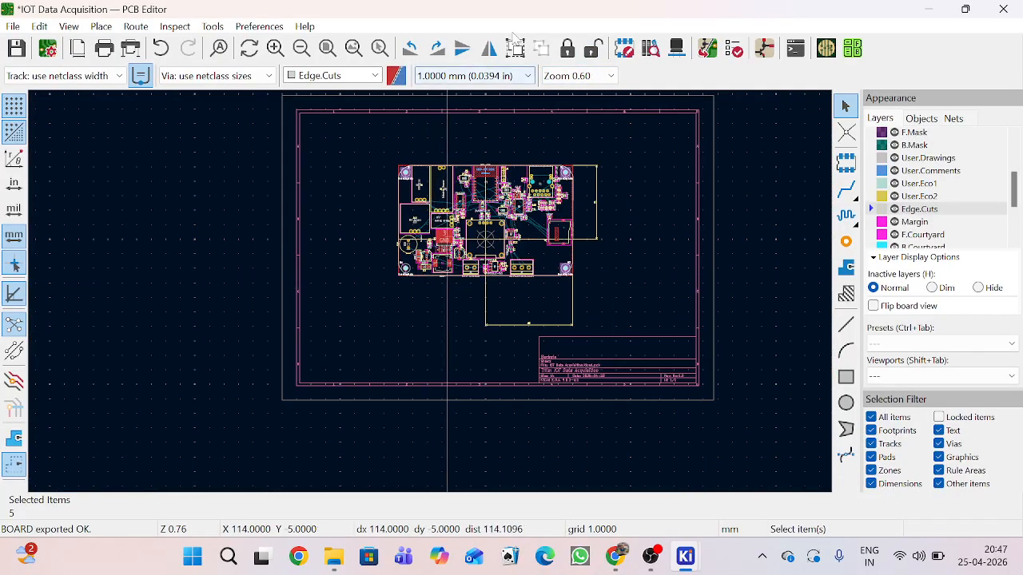
{"action": "left_click", "coordinate": [568, 49]}
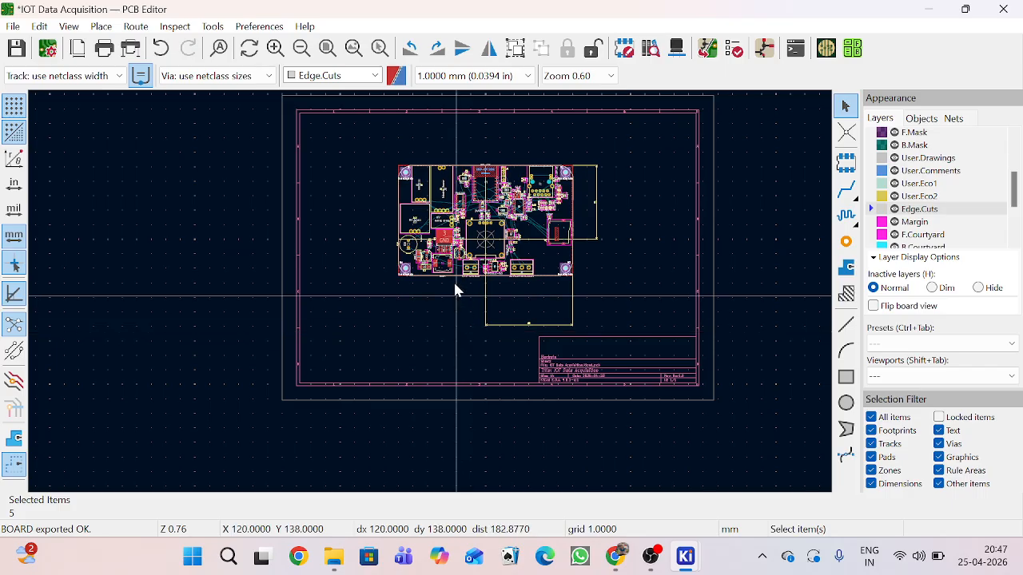
{"action": "scroll", "coordinate": [436, 297], "scroll_direction": "up", "scroll_amount": 2}
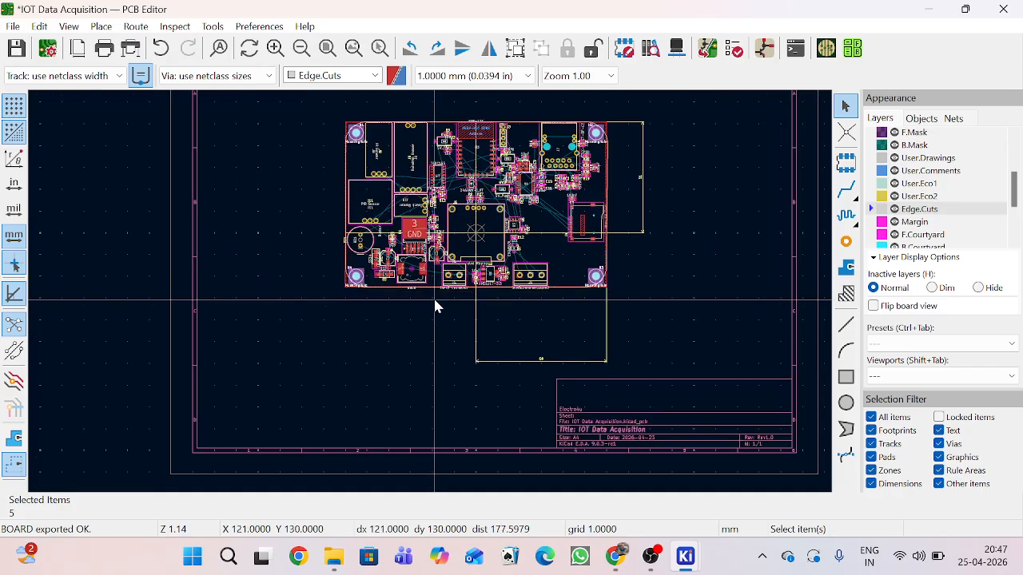
{"action": "left_click", "coordinate": [480, 318]}
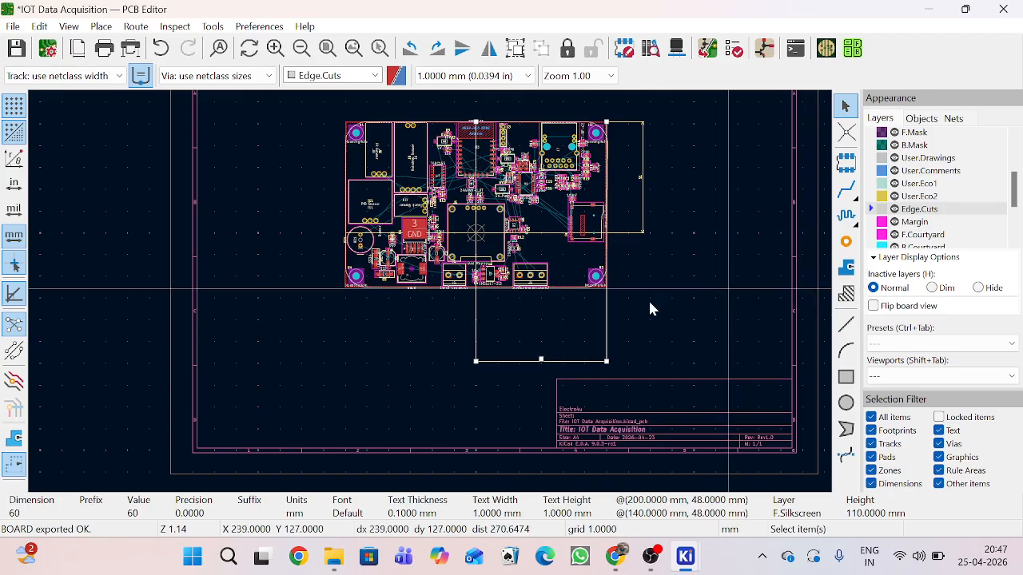
{"action": "left_click", "coordinate": [430, 296]}
Step: Inspect mounting hole H3, checking its pad properties and lock status without changing anything
{"action": "scroll", "coordinate": [590, 278], "scroll_direction": "up", "scroll_amount": 2}
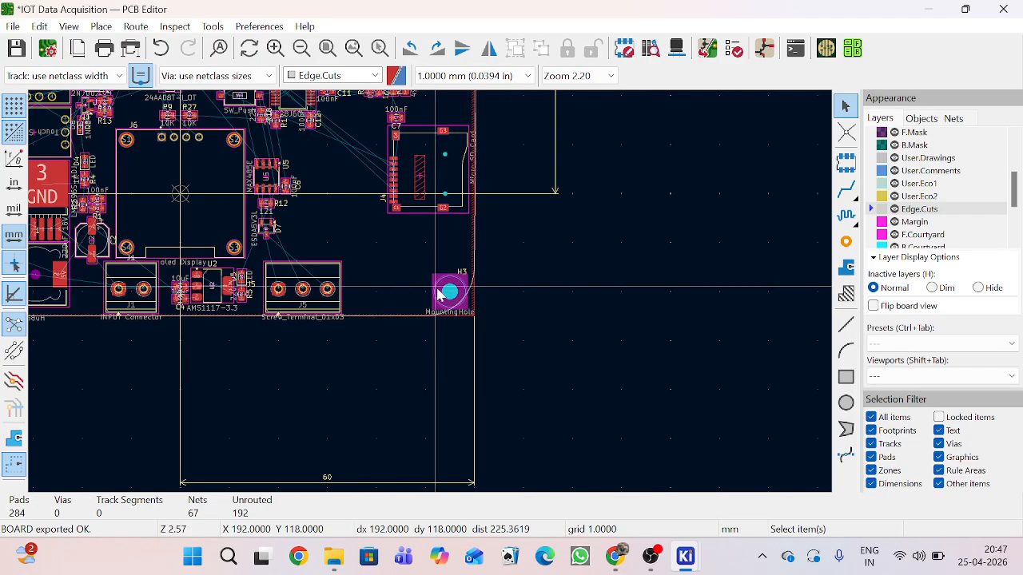
{"action": "left_click", "coordinate": [597, 278]}
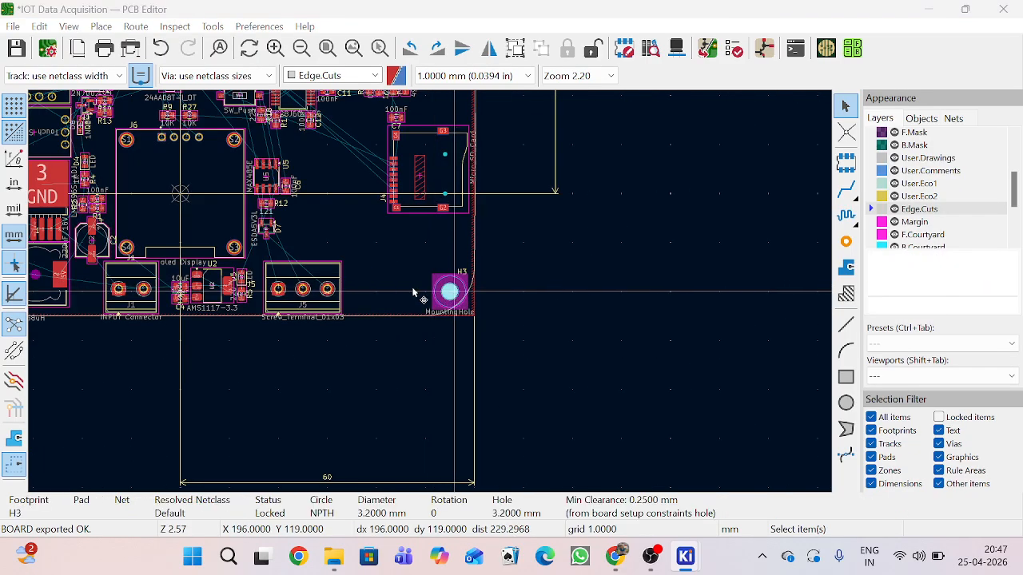
{"action": "double_click", "coordinate": [450, 291]}
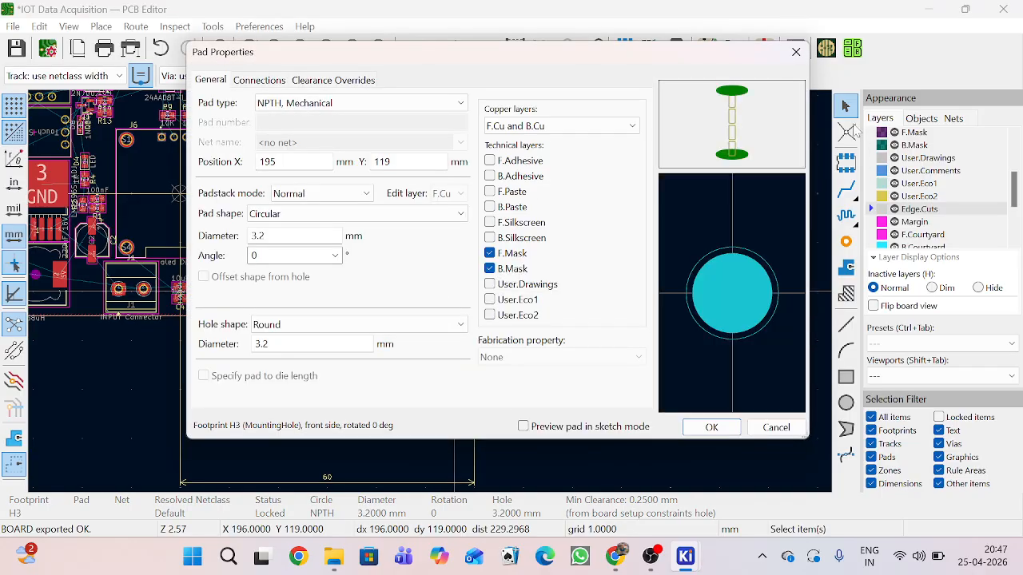
{"action": "left_click", "coordinate": [796, 51]}
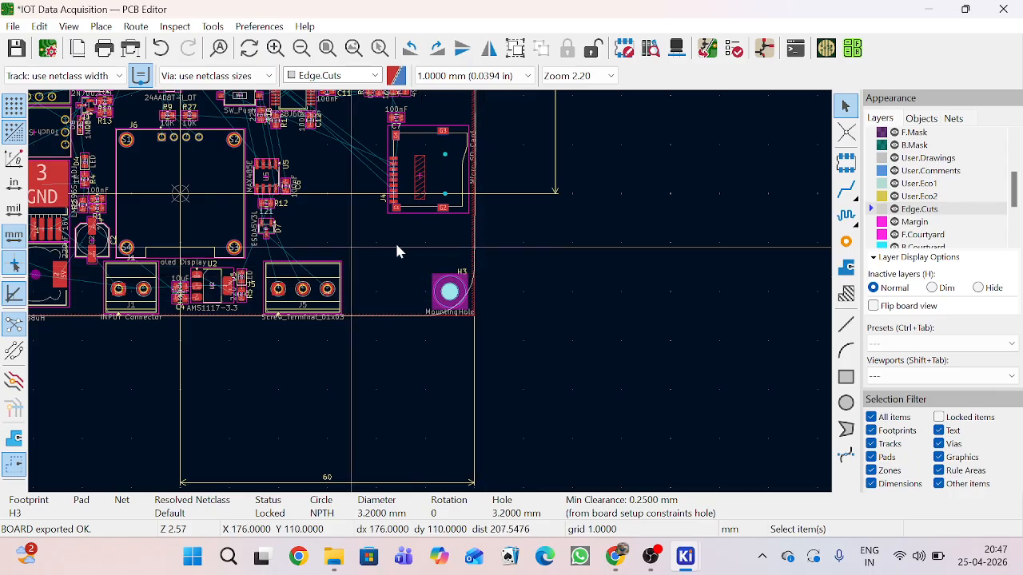
{"action": "left_click_drag", "start_coordinate": [410, 244], "coordinate": [498, 319]}
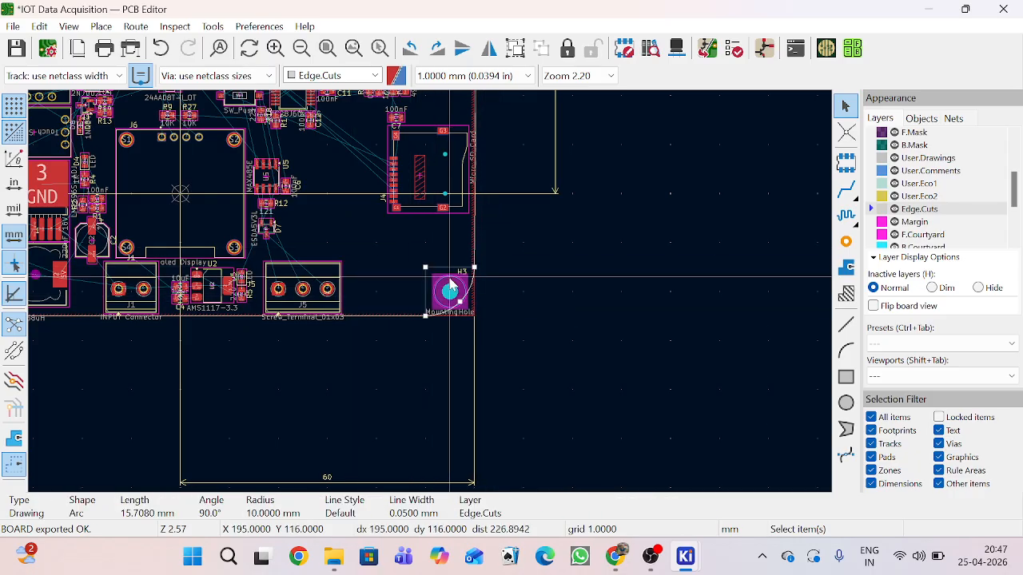
{"action": "key", "text": "Escape"}
{"action": "scroll", "coordinate": [446, 284], "scroll_direction": "up", "scroll_amount": 4}
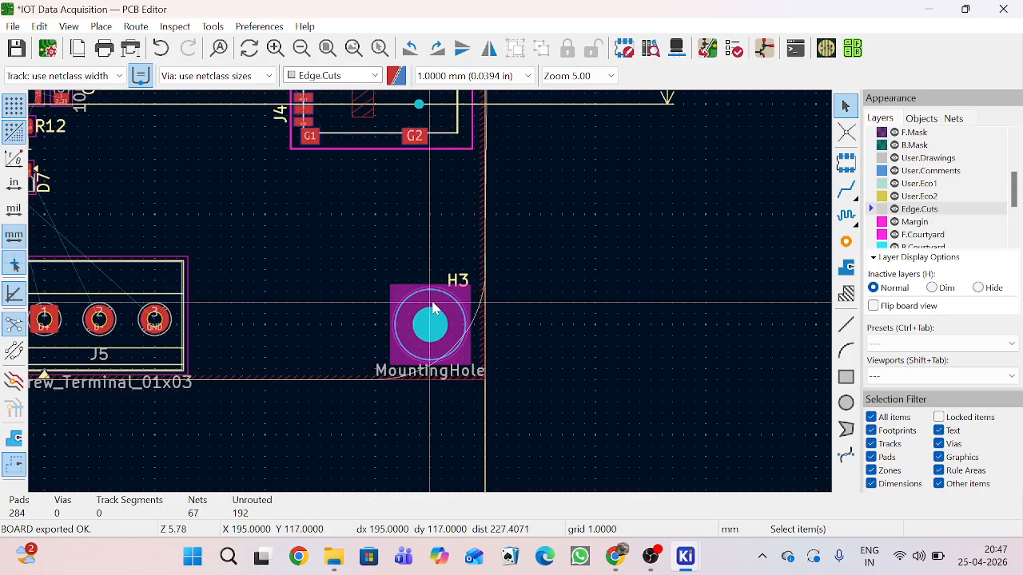
{"action": "left_click", "coordinate": [434, 309]}
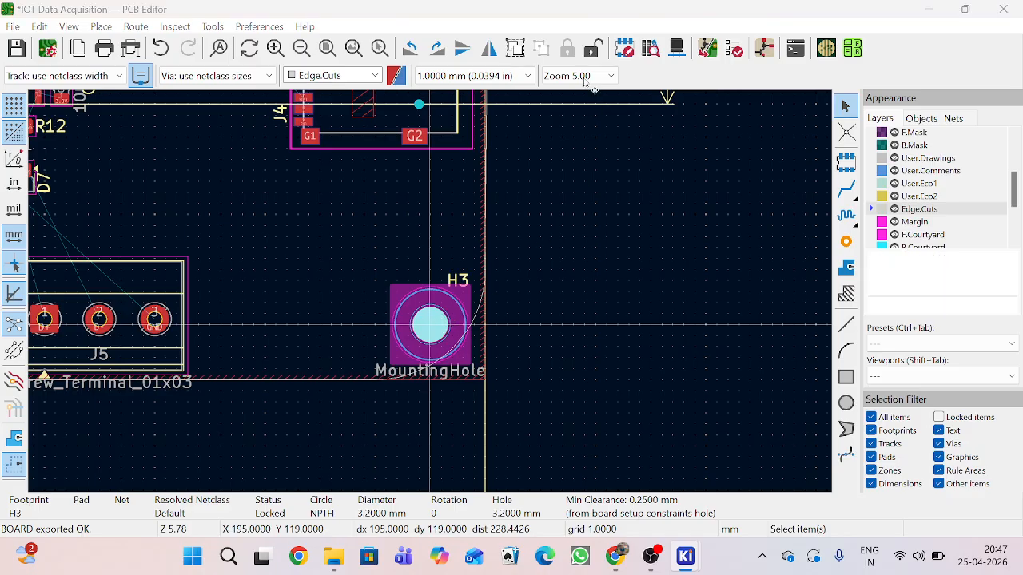
{"action": "key", "text": "e"}
{"action": "key", "text": "Escape"}
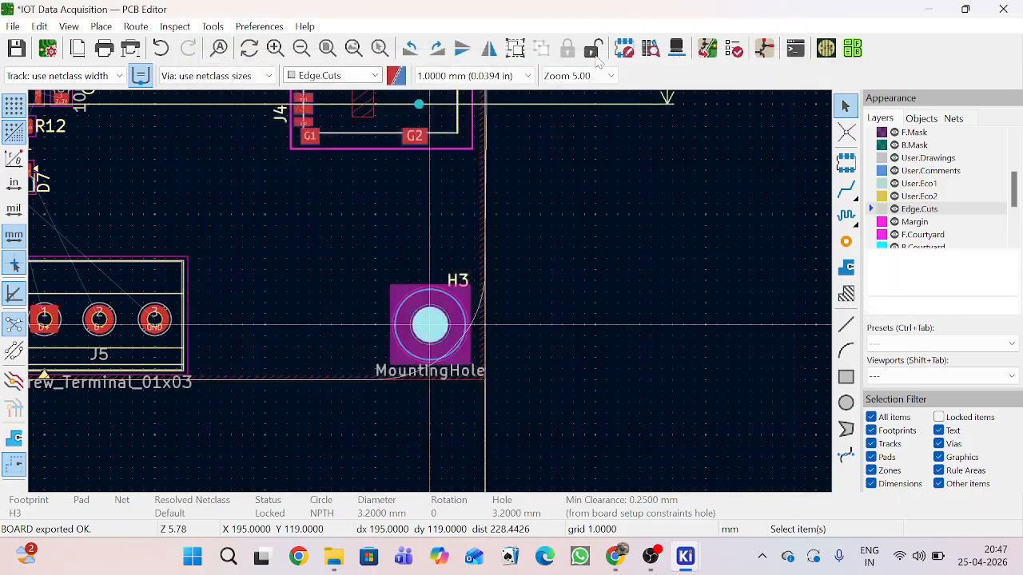
{"action": "left_click", "coordinate": [530, 434]}
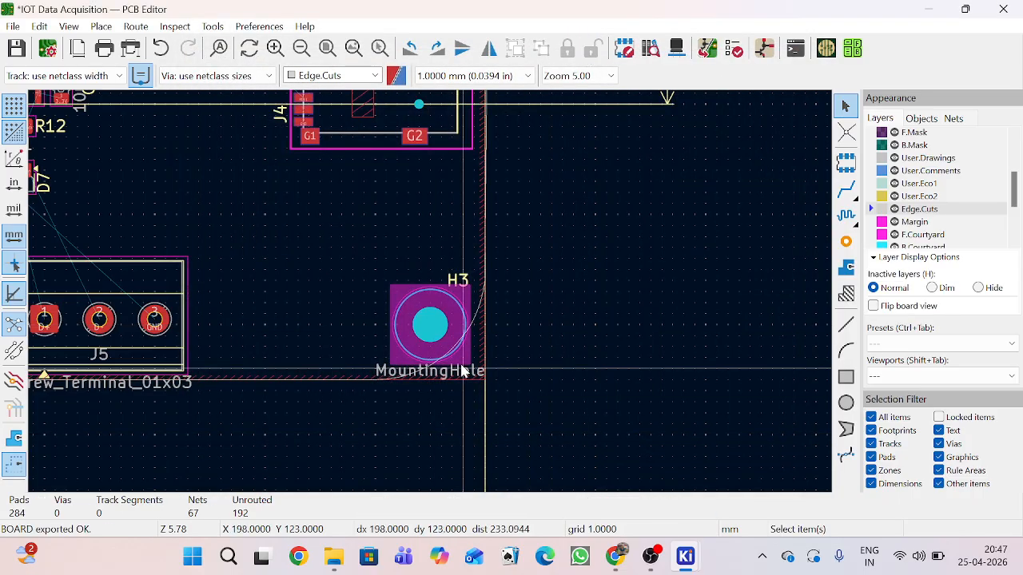
{"action": "scroll", "coordinate": [425, 320], "scroll_direction": "down", "scroll_amount": 3}
{"action": "left_click", "coordinate": [432, 297]}
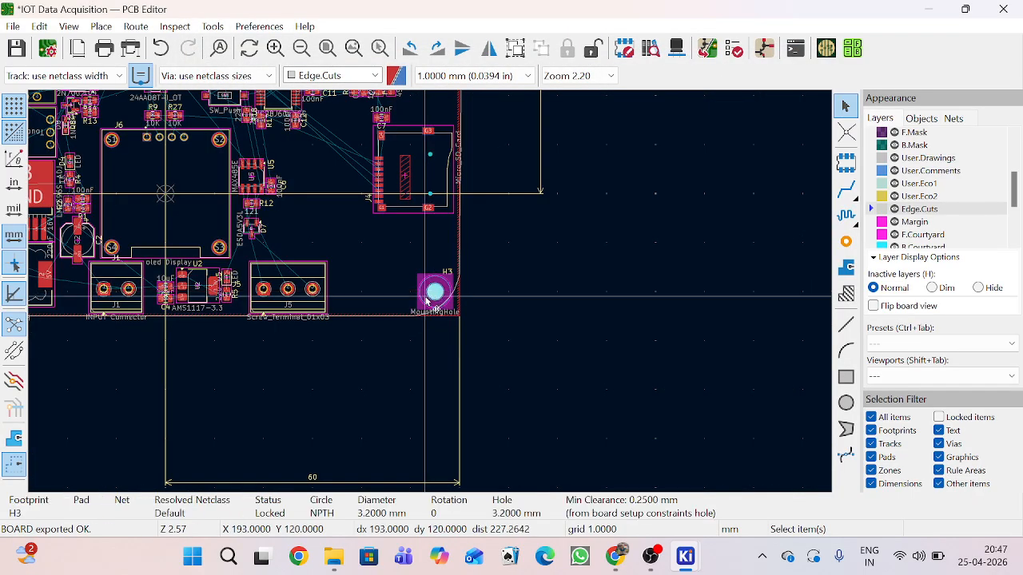
Step: Check the locked mounting holes at the board's corners, including H4 and H1
{"action": "scroll", "coordinate": [432, 297], "scroll_direction": "down", "scroll_amount": 5}
{"action": "scroll", "coordinate": [274, 300], "scroll_direction": "up", "scroll_amount": 5}
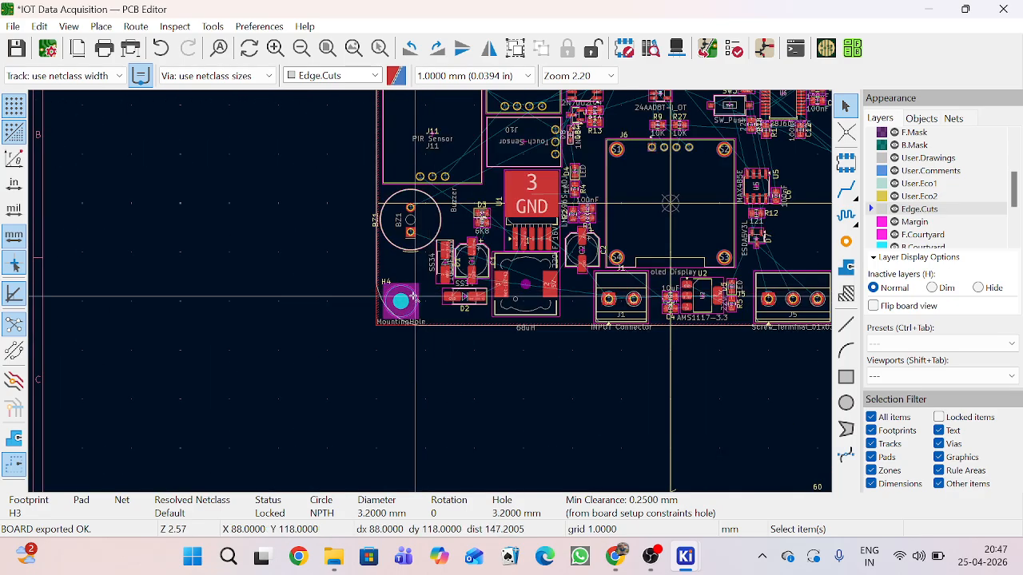
{"action": "scroll", "coordinate": [413, 298], "scroll_direction": "down", "scroll_amount": 5}
{"action": "scroll", "coordinate": [448, 208], "scroll_direction": "up", "scroll_amount": 6}
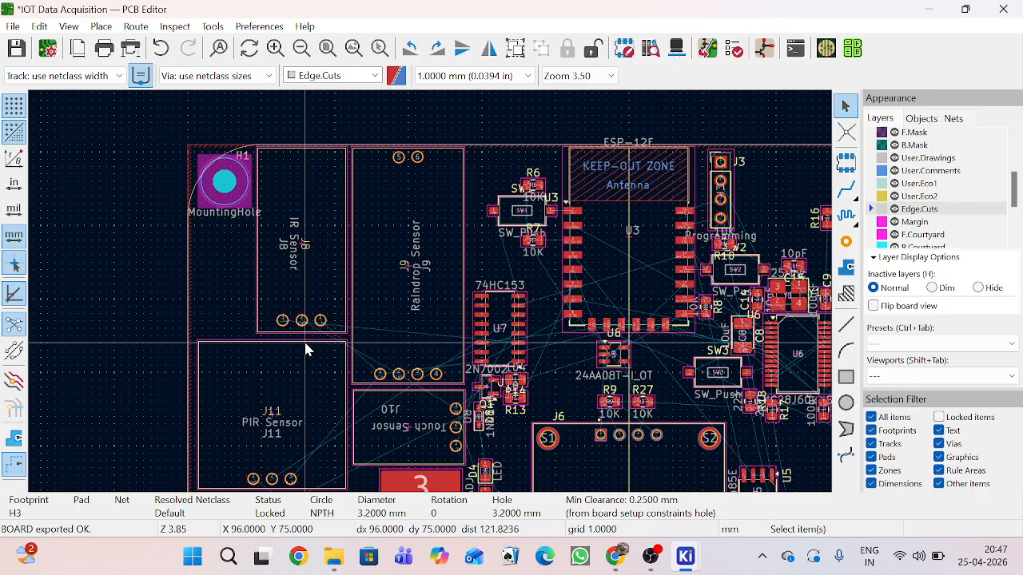
{"action": "scroll", "coordinate": [432, 299], "scroll_direction": "down", "scroll_amount": 6}
{"action": "scroll", "coordinate": [433, 299], "scroll_direction": "down", "scroll_amount": 3}
{"action": "scroll", "coordinate": [465, 279], "scroll_direction": "up", "scroll_amount": 3}
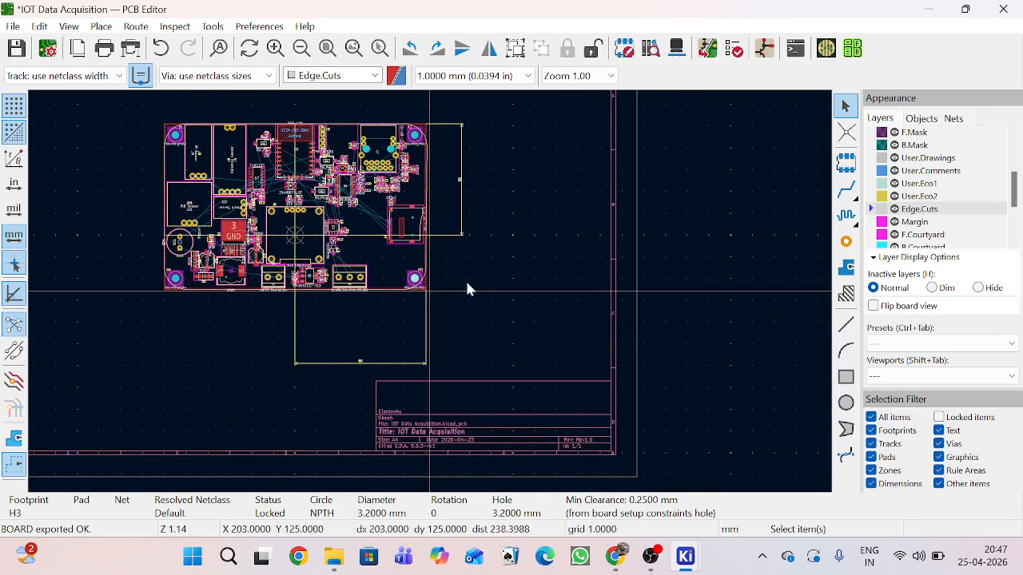
{"action": "scroll", "coordinate": [426, 282], "scroll_direction": "up", "scroll_amount": 3}
Step: Undo the locking of the mounting holes and clear the selection
{"action": "left_click", "coordinate": [430, 294]}
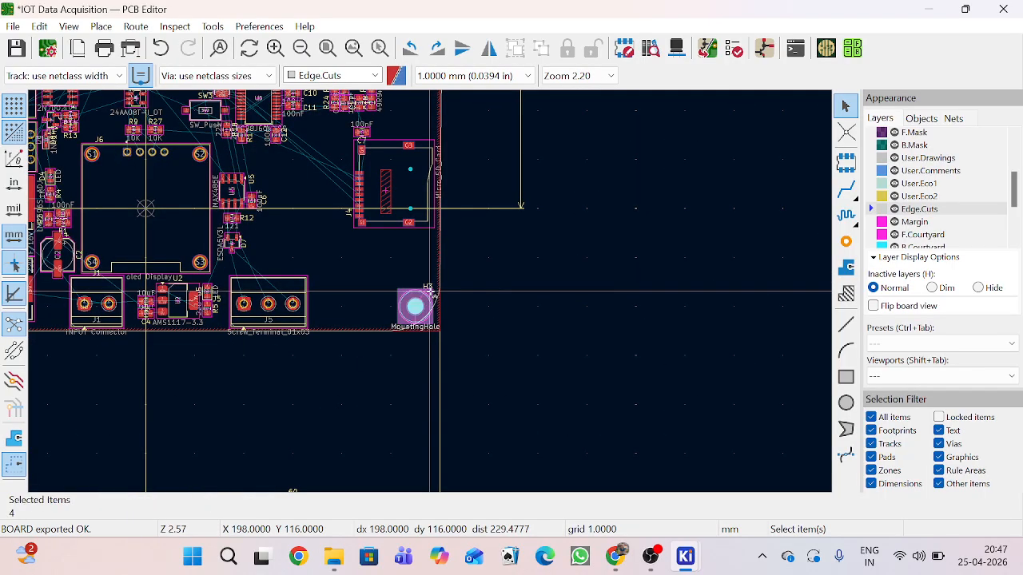
{"action": "scroll", "coordinate": [425, 297], "scroll_direction": "down", "scroll_amount": 5}
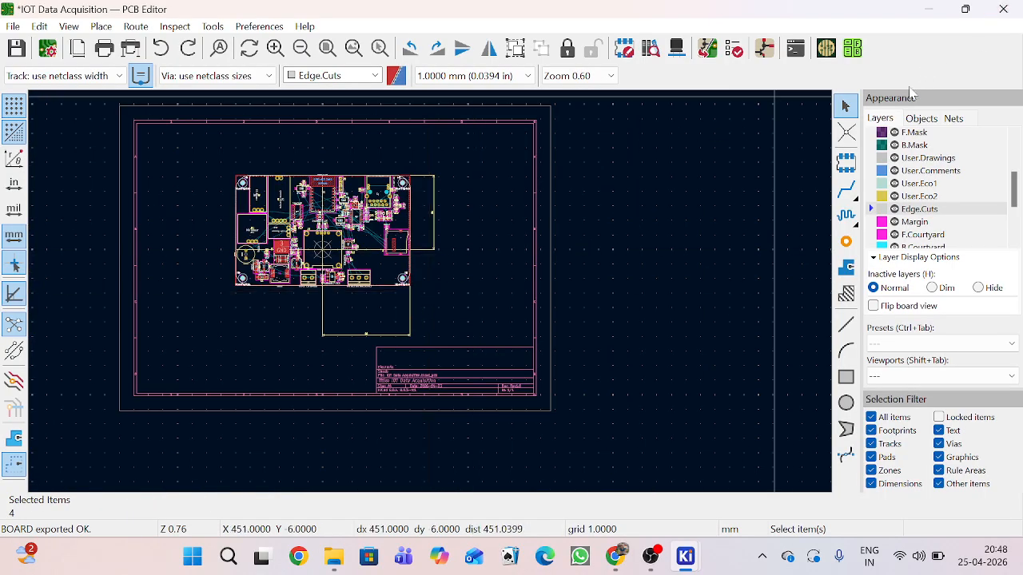
{"action": "left_click", "coordinate": [845, 107]}
{"action": "scroll", "coordinate": [257, 213], "scroll_direction": "up", "scroll_amount": 3}
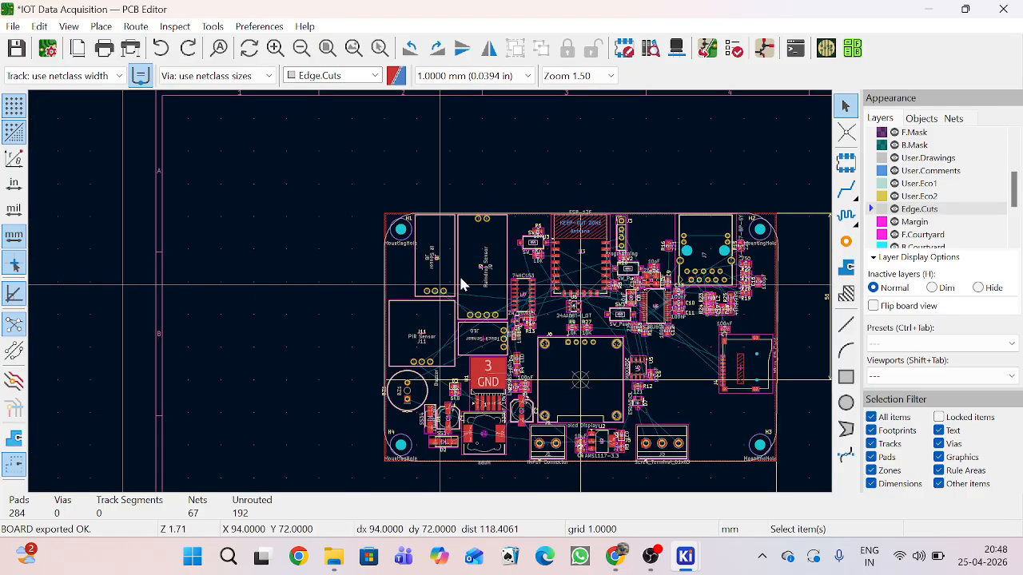
Step: Move mounting hole H1 down beside the IR Sensor footprint and undo the move
{"action": "scroll", "coordinate": [429, 297], "scroll_direction": "up", "scroll_amount": 3}
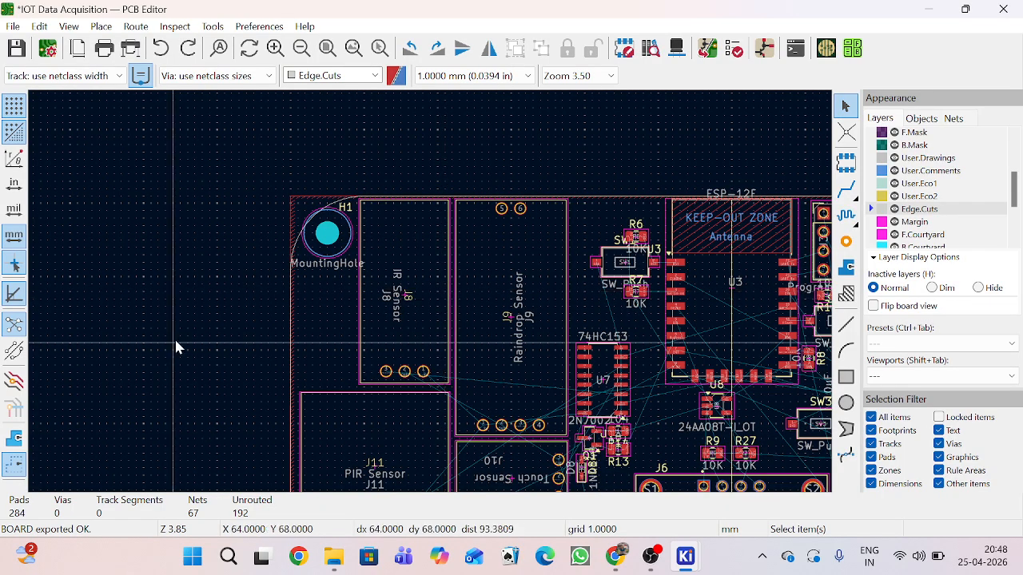
{"action": "left_click", "coordinate": [319, 256]}
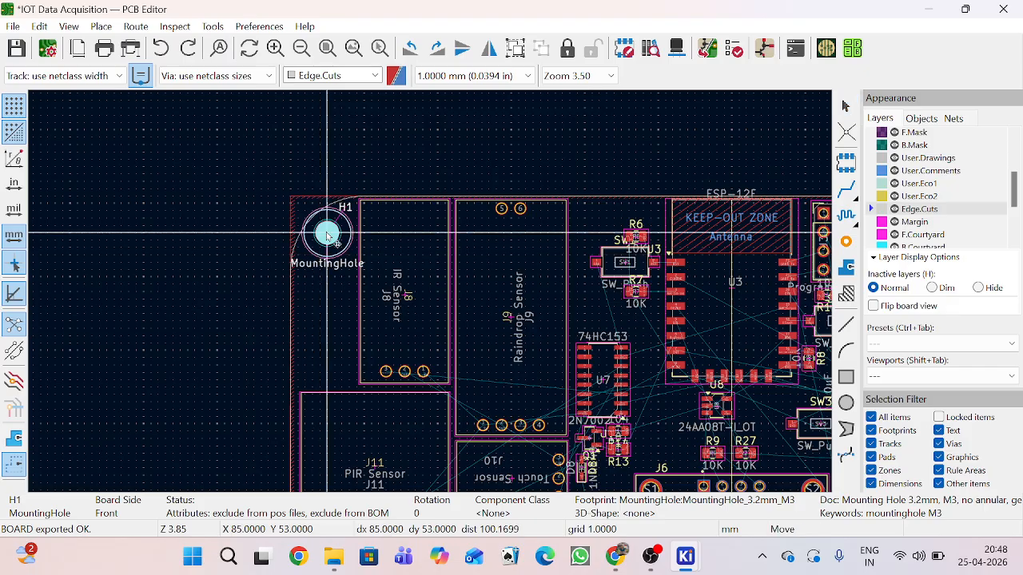
{"action": "key", "text": "m"}
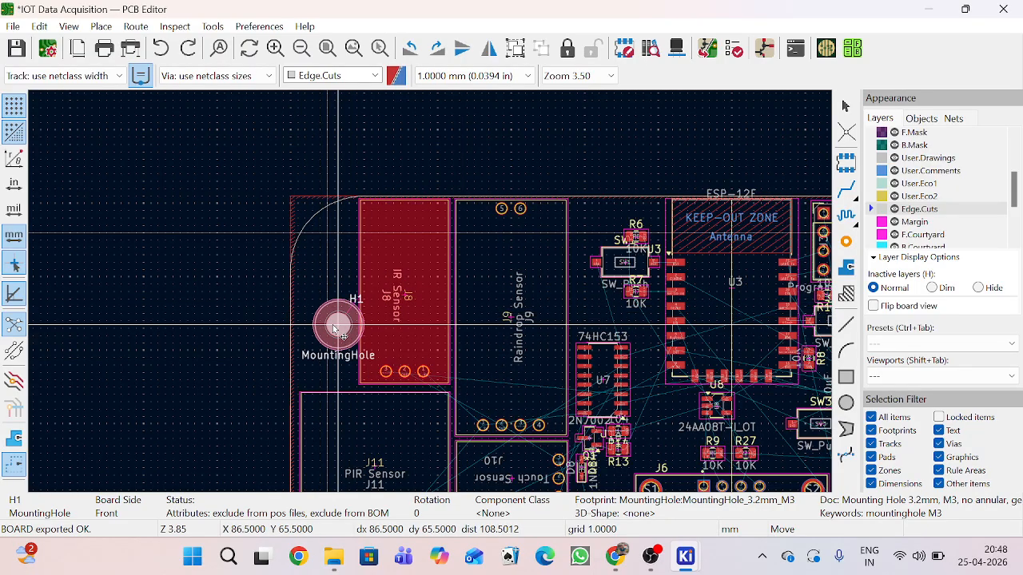
{"action": "left_click", "coordinate": [339, 337]}
{"action": "key", "text": "ctrl+z"}
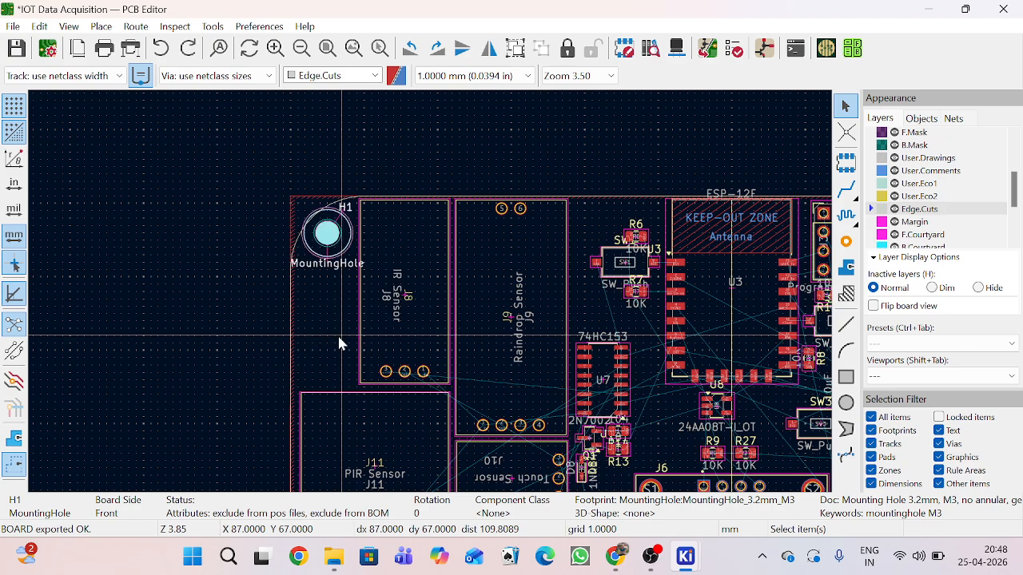
Step: Shift mounting hole H1, the rounded corner arc and the J8 IR Sensor texts slightly up and left together, and undo the move
{"action": "left_click", "coordinate": [338, 335]}
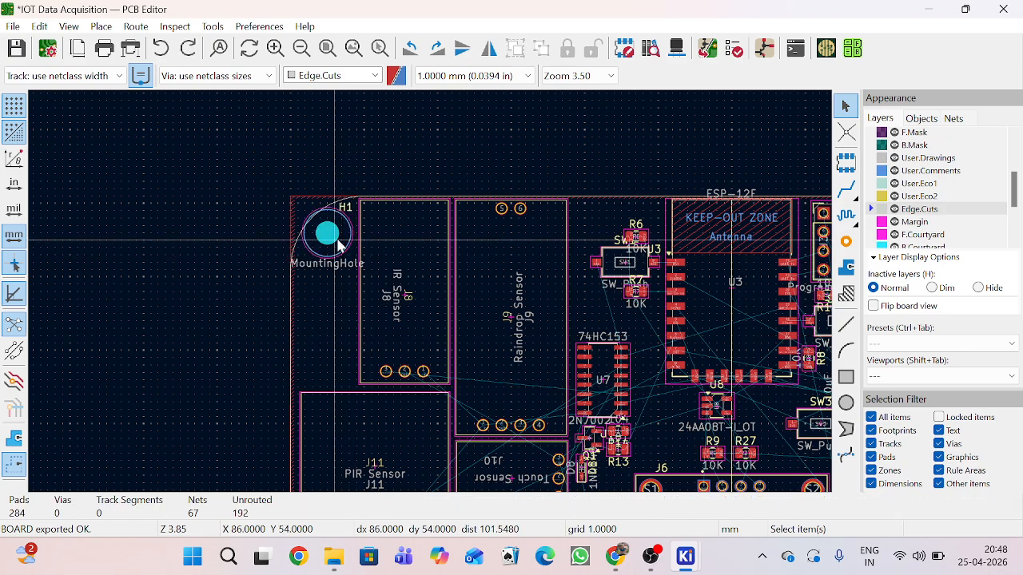
{"action": "left_click", "coordinate": [380, 247]}
{"action": "left_click_drag", "start_coordinate": [243, 189], "coordinate": [453, 364]}
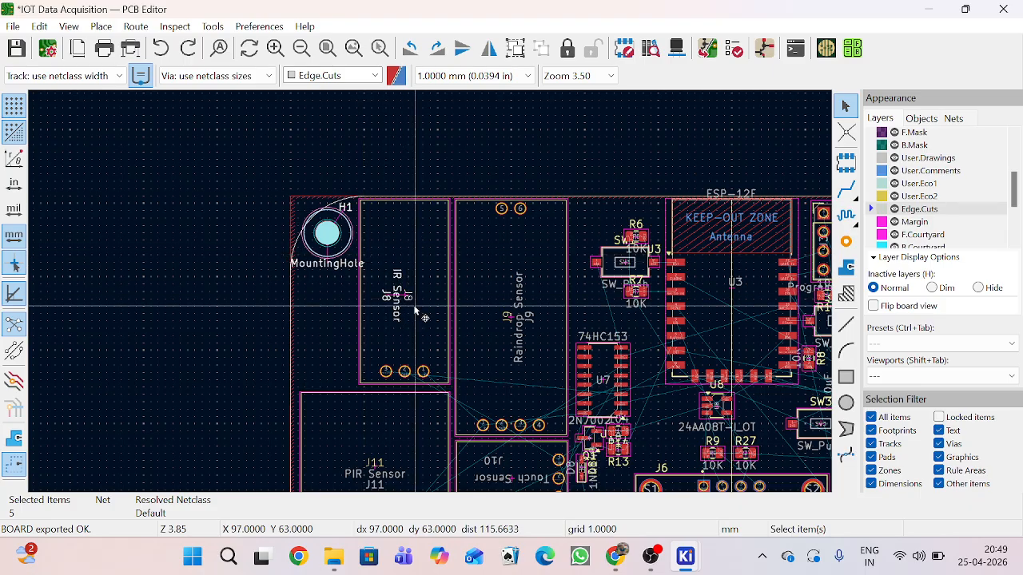
{"action": "mouse_move", "coordinate": [415, 309]}
{"action": "left_mouse_down"}
{"action": "mouse_move", "coordinate": [390, 304]}
{"action": "mouse_move", "coordinate": [372, 369]}
{"action": "mouse_move", "coordinate": [401, 294]}
{"action": "left_mouse_up"}
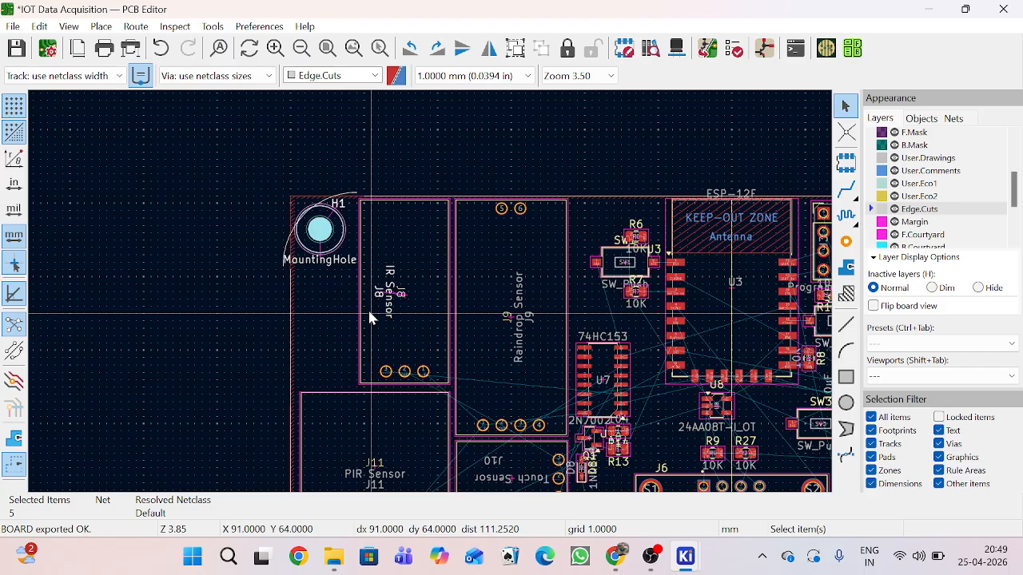
{"action": "scroll", "coordinate": [335, 240], "scroll_direction": "up", "scroll_amount": 5}
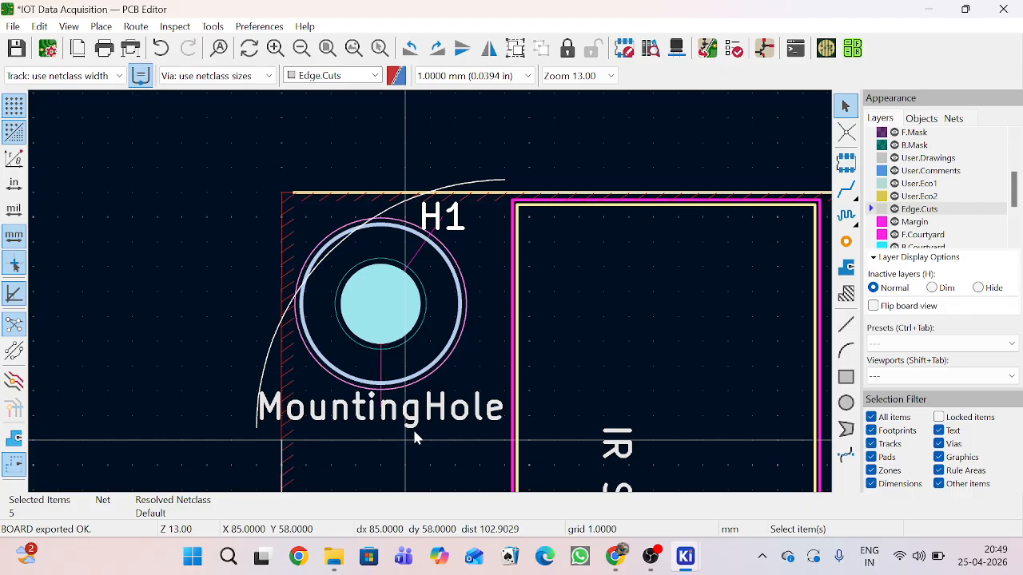
{"action": "key", "text": "ctrl+z"}
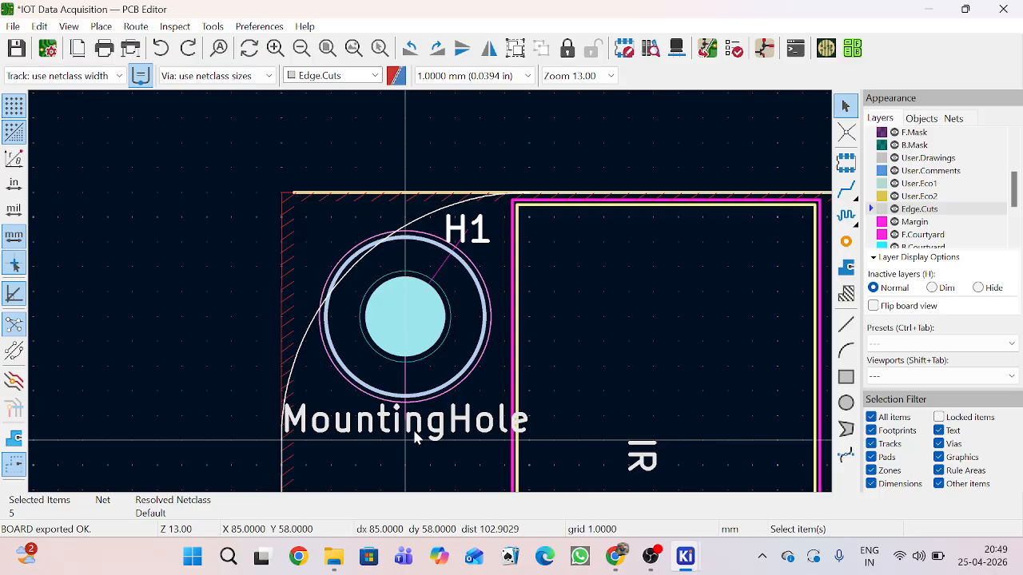
Step: Examine mounting hole H1 and its clearance to the rounded board corner and the adjacent IR Sensor footprint
{"action": "scroll", "coordinate": [435, 296], "scroll_direction": "down", "scroll_amount": 8}
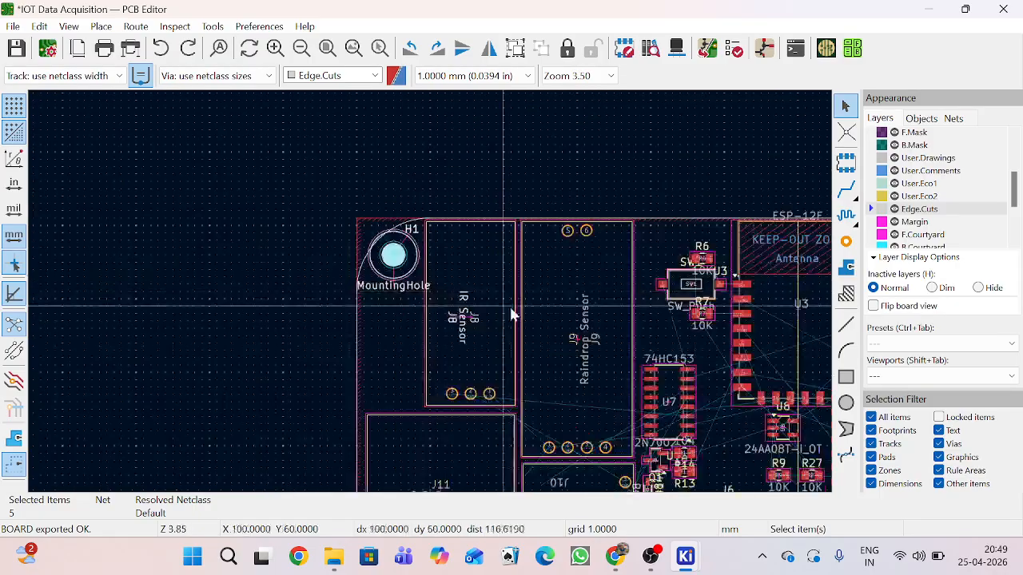
{"action": "scroll", "coordinate": [424, 293], "scroll_direction": "up", "scroll_amount": 4}
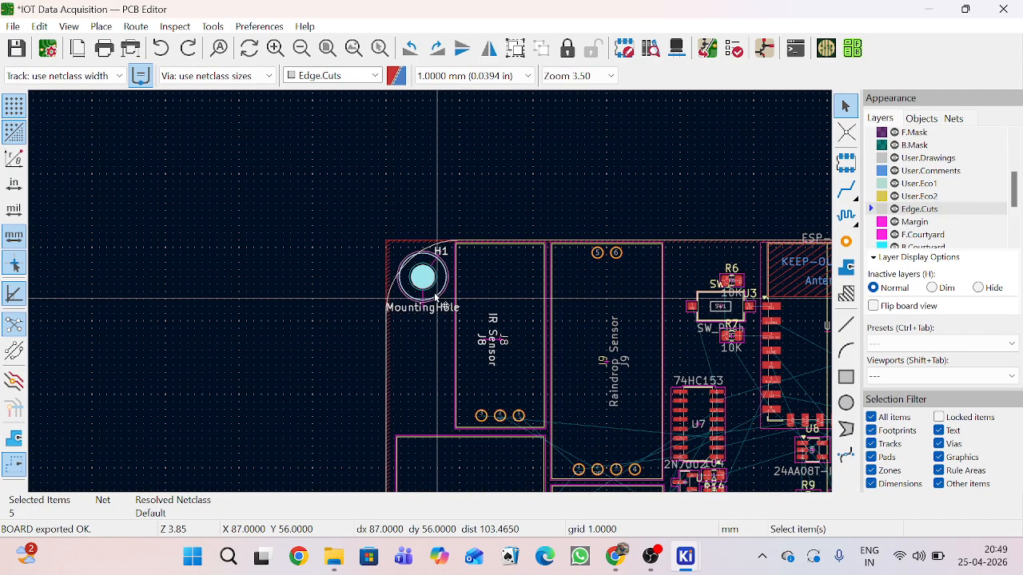
{"action": "left_click", "coordinate": [435, 297]}
{"action": "scroll", "coordinate": [436, 296], "scroll_direction": "up", "scroll_amount": 5}
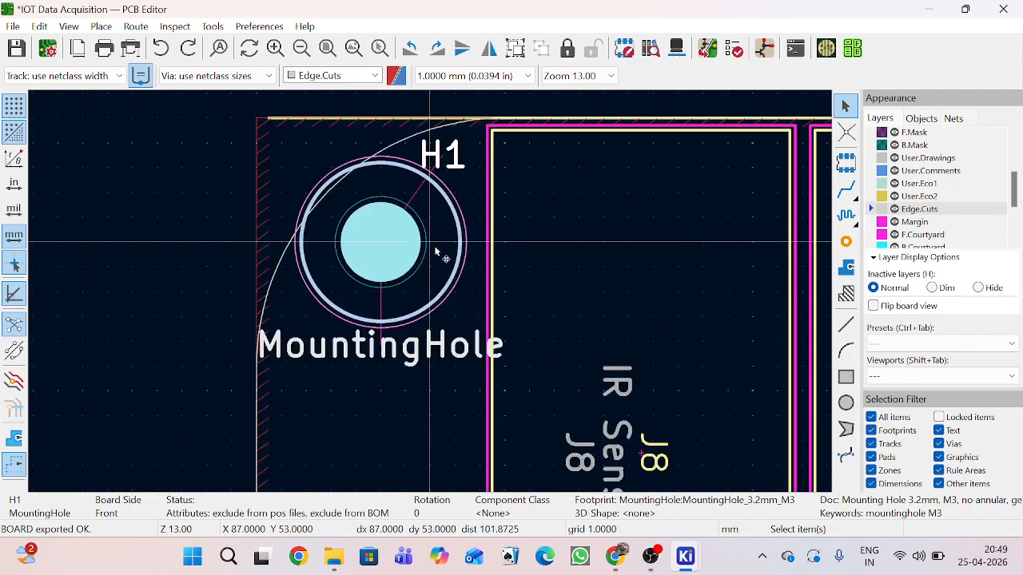
{"action": "scroll", "coordinate": [429, 270], "scroll_direction": "down", "scroll_amount": 3}
{"action": "left_click", "coordinate": [413, 332]}
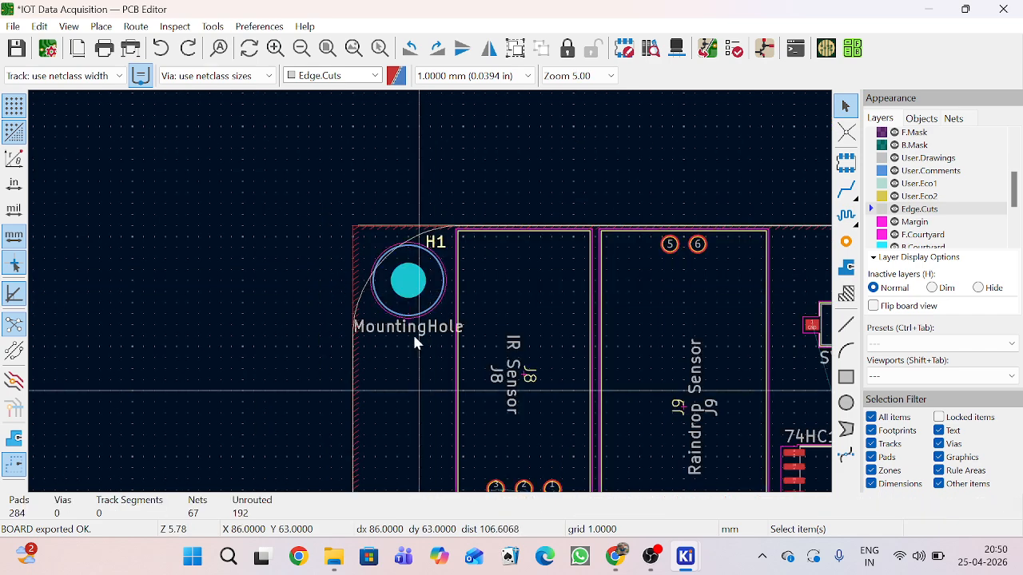
{"action": "left_click", "coordinate": [422, 297]}
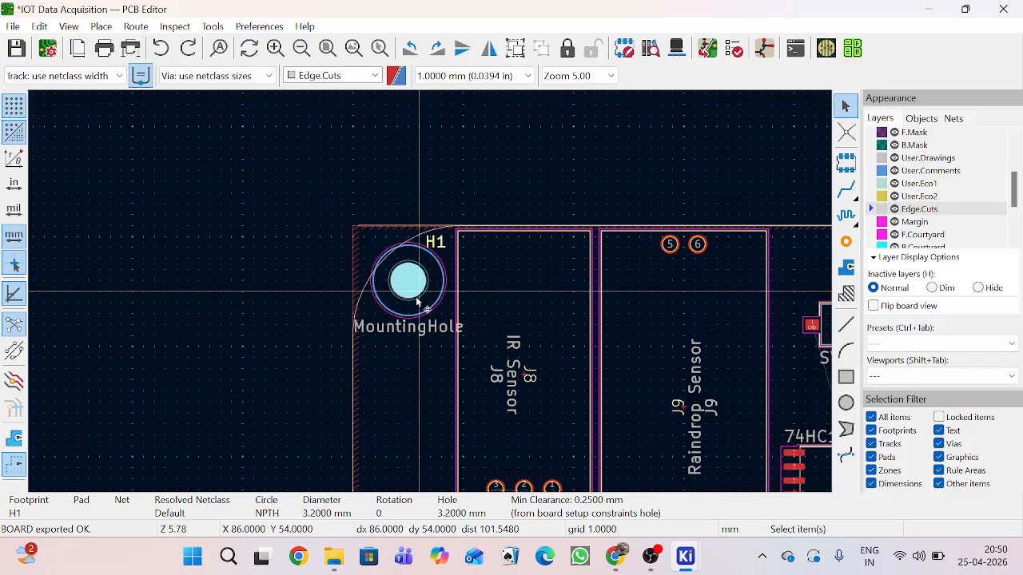
{"action": "scroll", "coordinate": [423, 300], "scroll_direction": "up", "scroll_amount": 2}
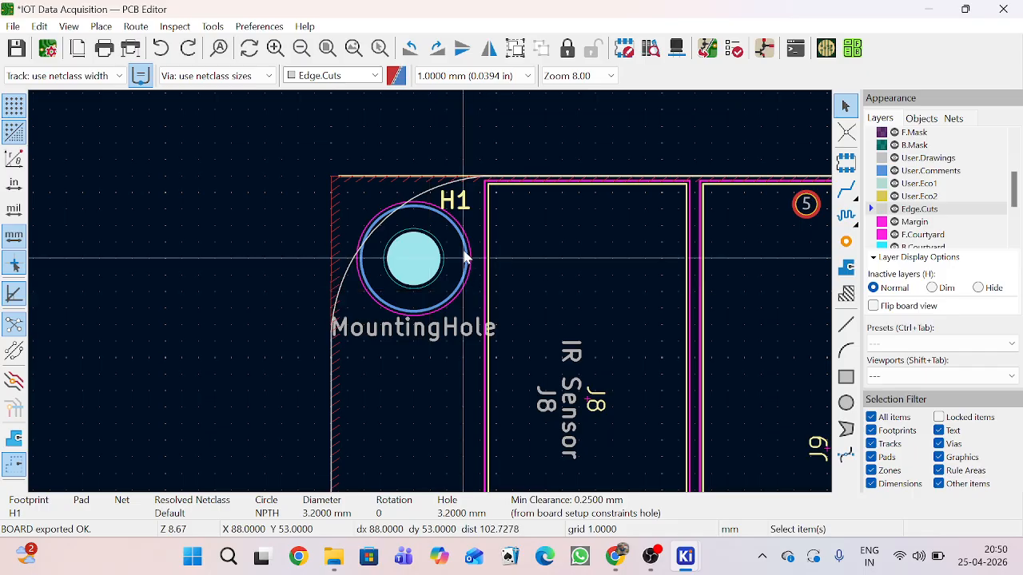
{"action": "scroll", "coordinate": [431, 298], "scroll_direction": "up", "scroll_amount": 3}
{"action": "scroll", "coordinate": [431, 297], "scroll_direction": "up", "scroll_amount": 6}
{"action": "scroll", "coordinate": [432, 297], "scroll_direction": "down", "scroll_amount": 5}
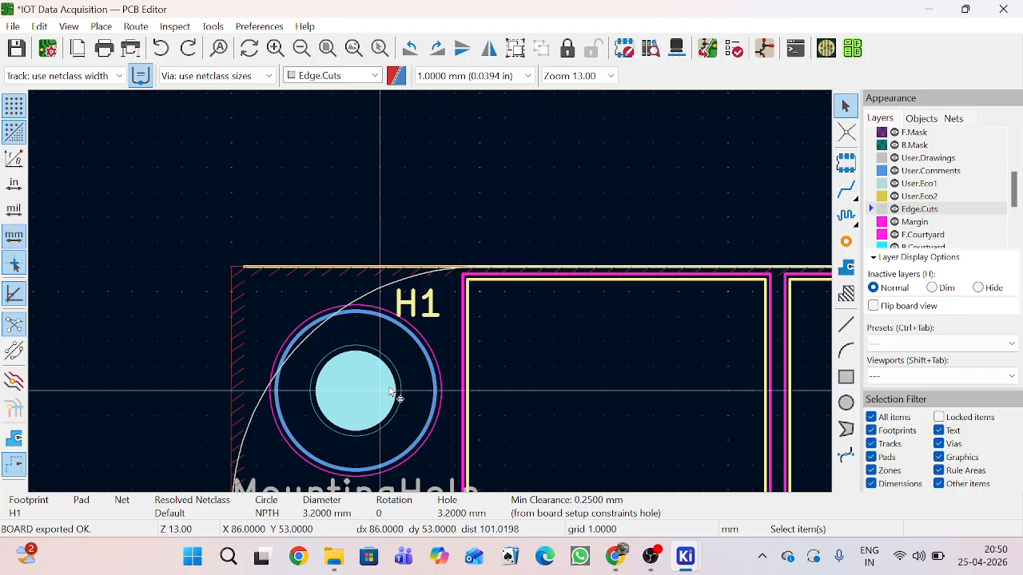
Step: Lock mounting hole H1 at the rounded board corner
{"action": "left_click", "coordinate": [438, 387]}
{"action": "scroll", "coordinate": [418, 354], "scroll_direction": "down", "scroll_amount": 3}
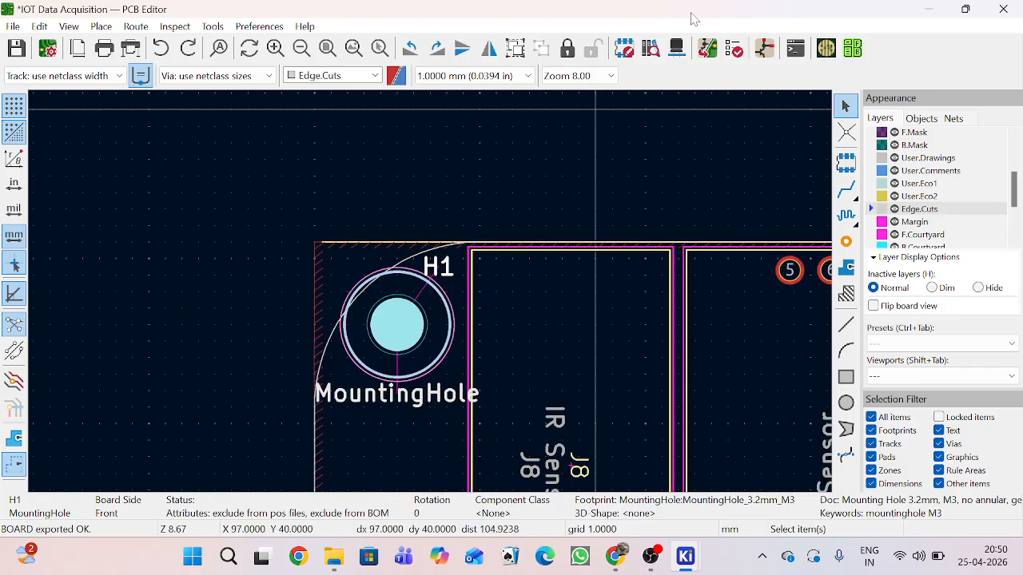
{"action": "left_click", "coordinate": [568, 50]}
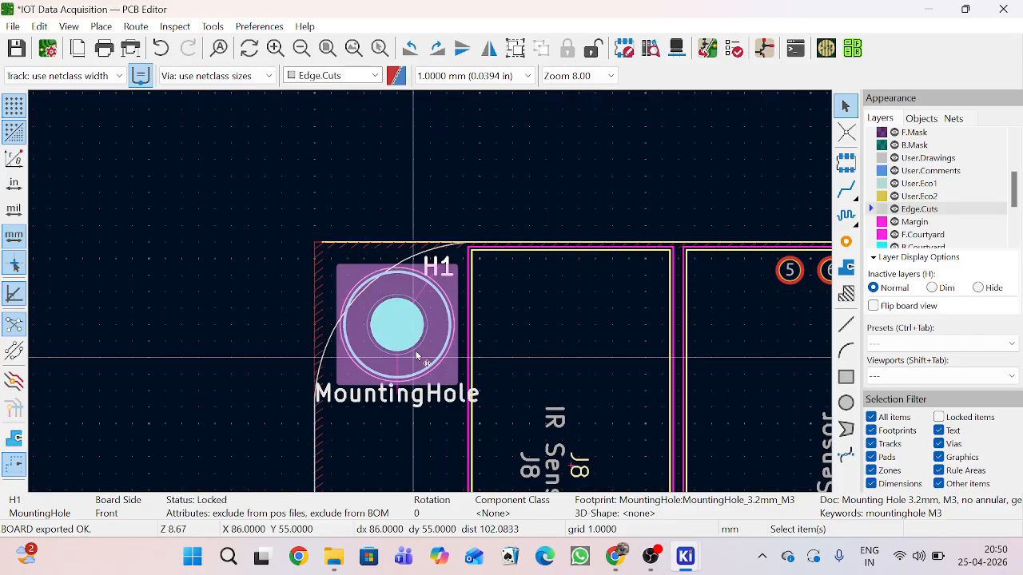
Step: Move the locked mounting hole H1 slightly up and left, overriding its lock
{"action": "key", "text": "m"}
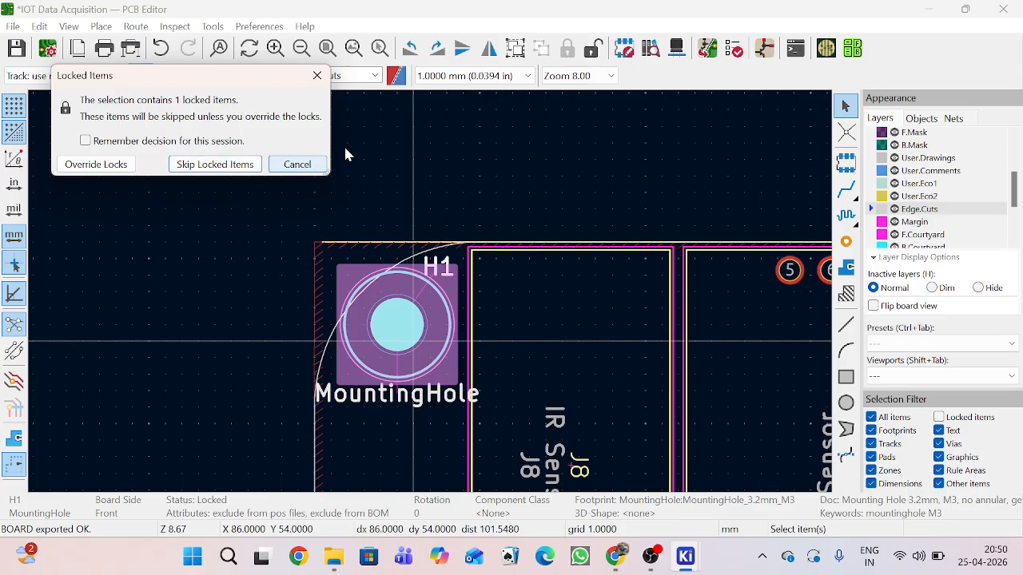
{"action": "left_click", "coordinate": [577, 45]}
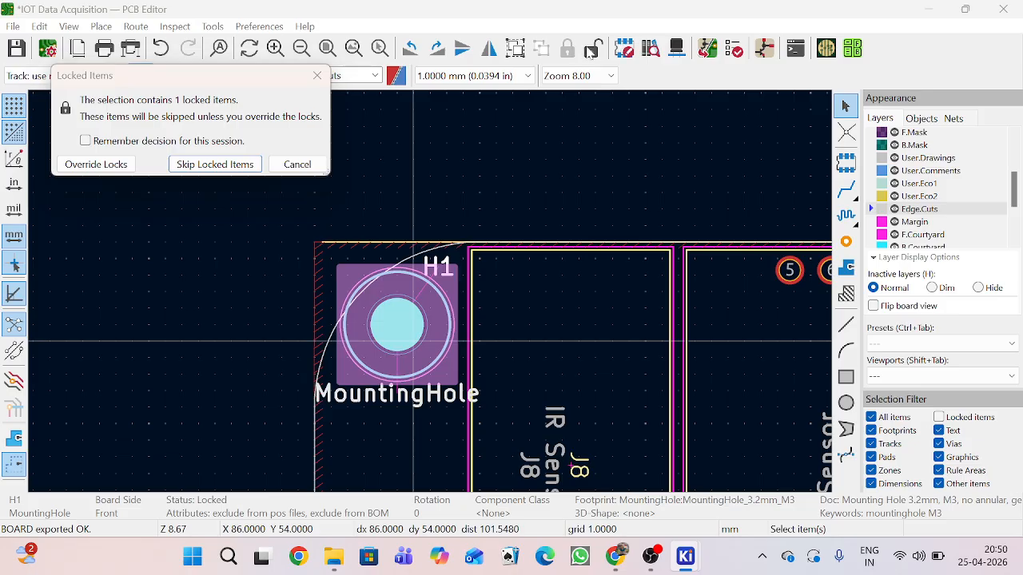
{"action": "left_click", "coordinate": [95, 164]}
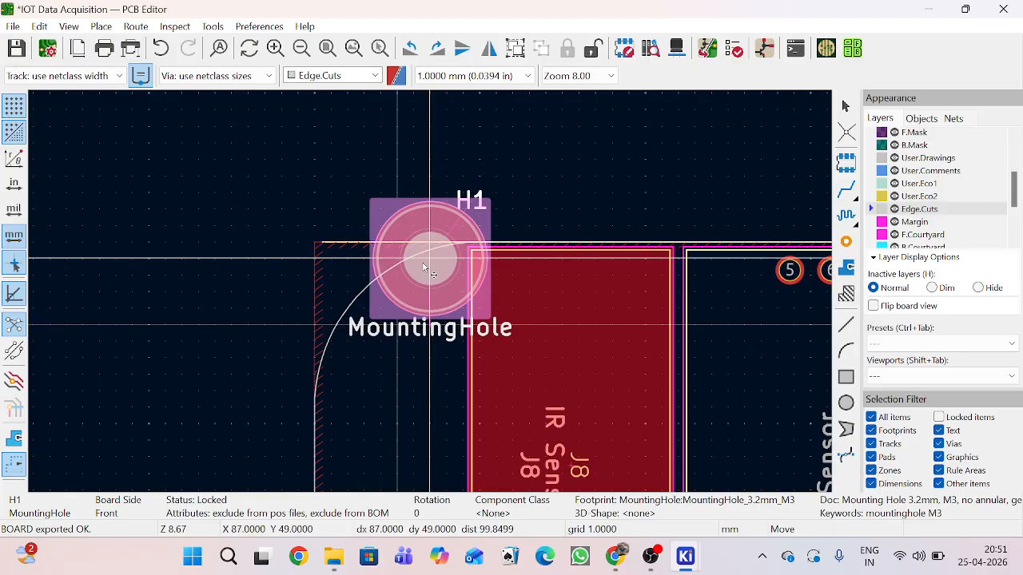
{"action": "left_click", "coordinate": [389, 319]}
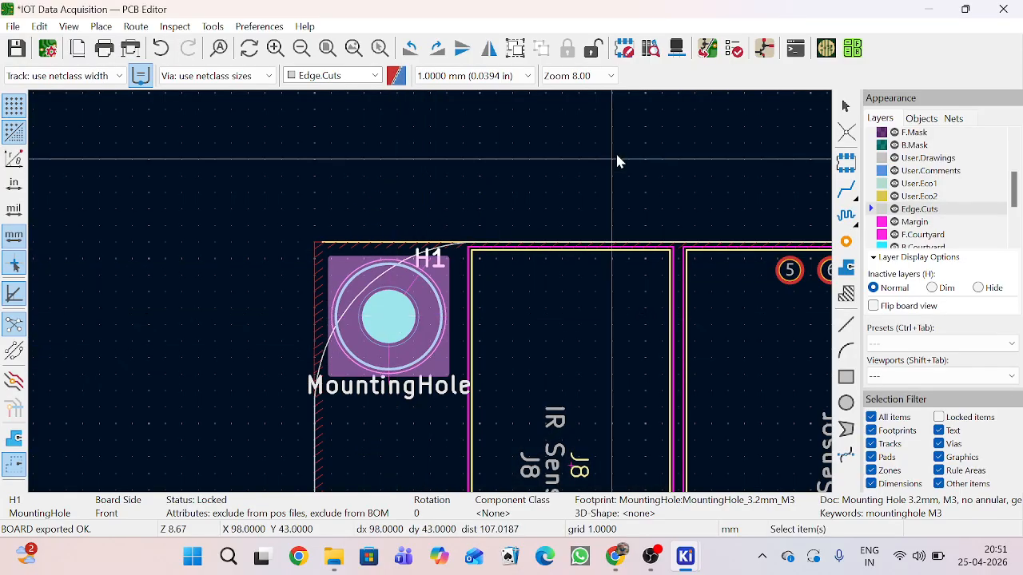
Step: Unlock mounting hole H1, and undo both the unlocking and the move
{"action": "left_click", "coordinate": [593, 50]}
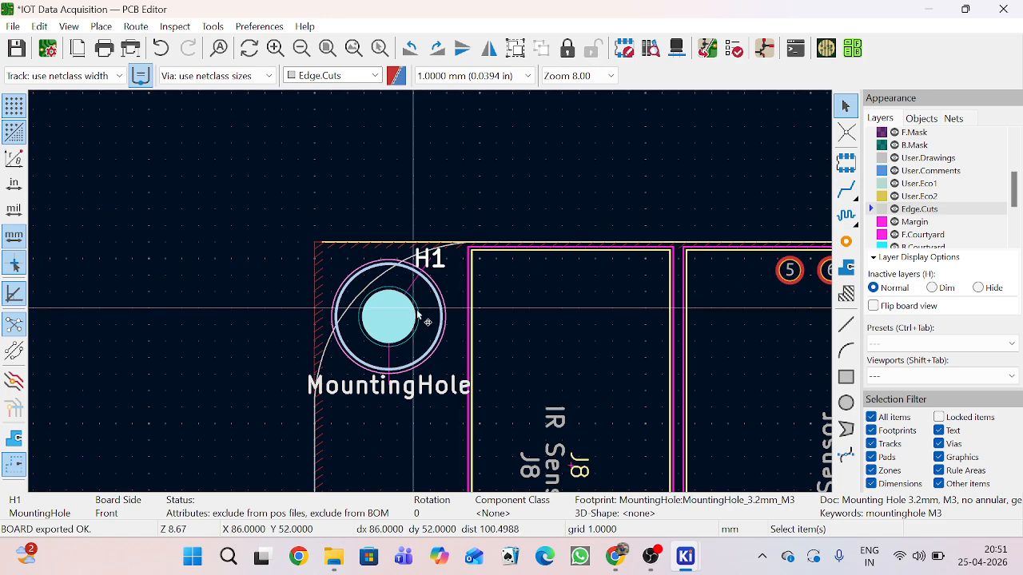
{"action": "key", "text": "ctrl+z"}
{"action": "key", "text": "ctrl+z"}
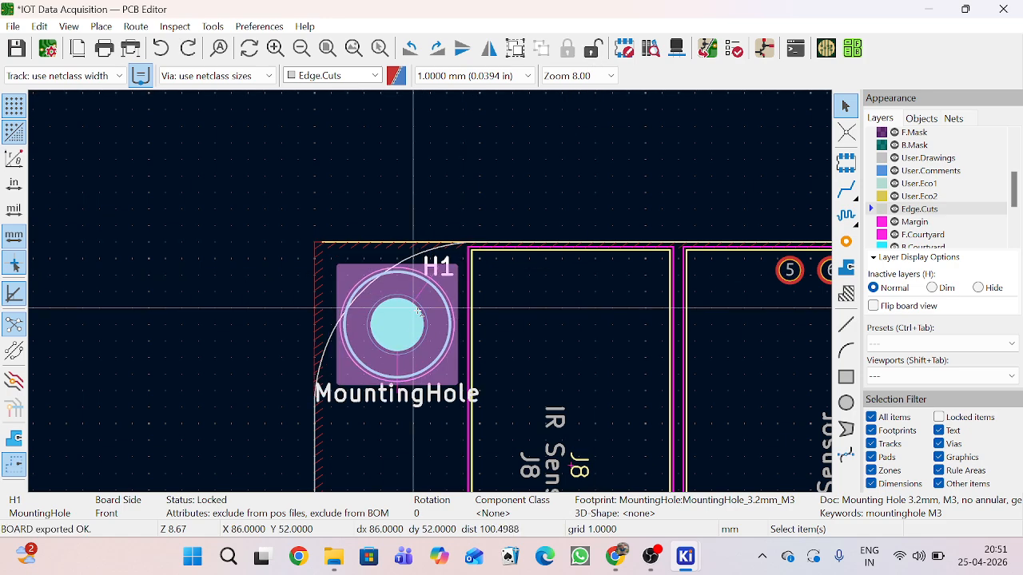
Step: Unlock mounting hole H1, undo the last locking change and clear the selection
{"action": "left_click", "coordinate": [593, 49]}
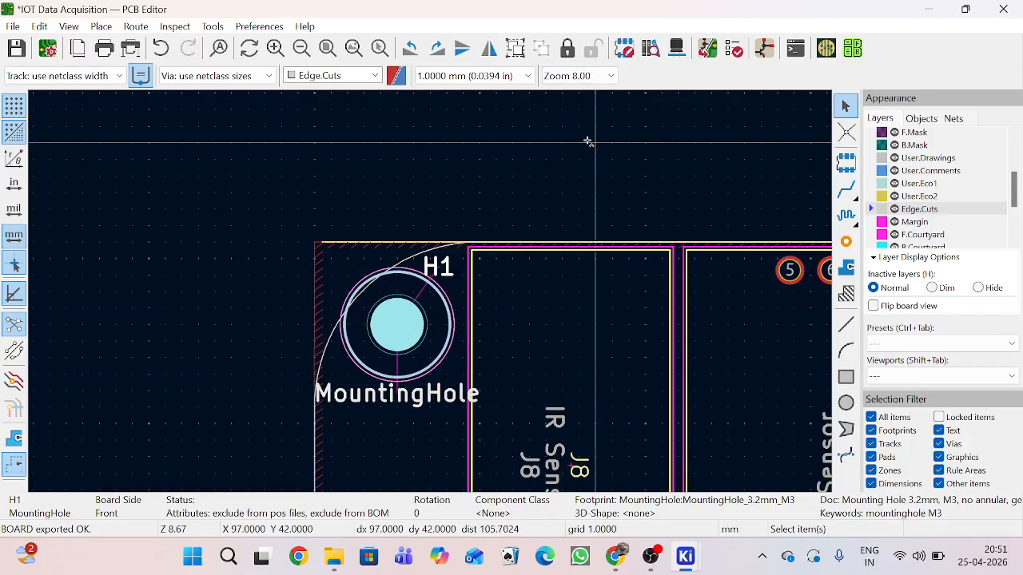
{"action": "key", "text": "ctrl+z"}
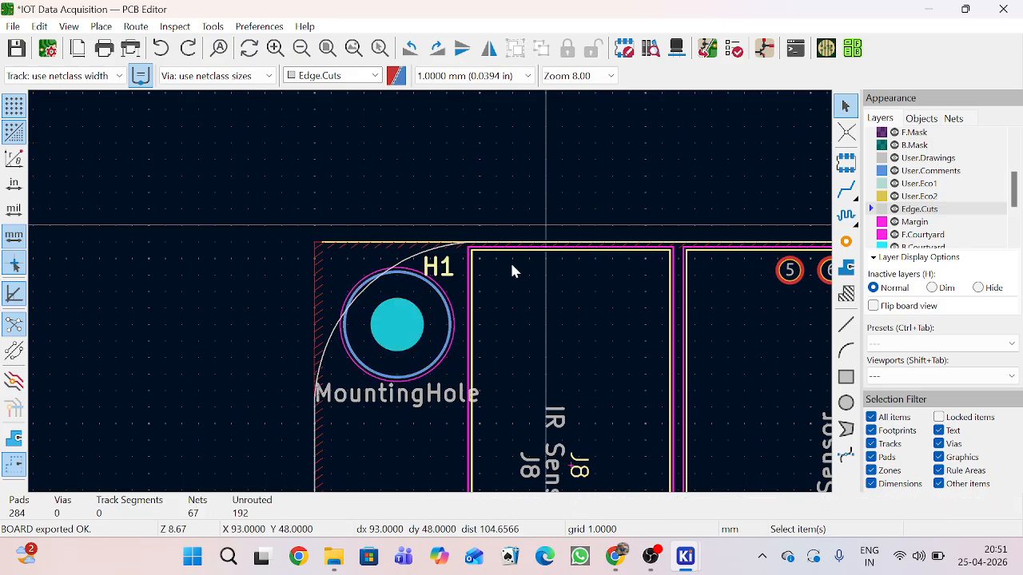
{"action": "left_click", "coordinate": [427, 361]}
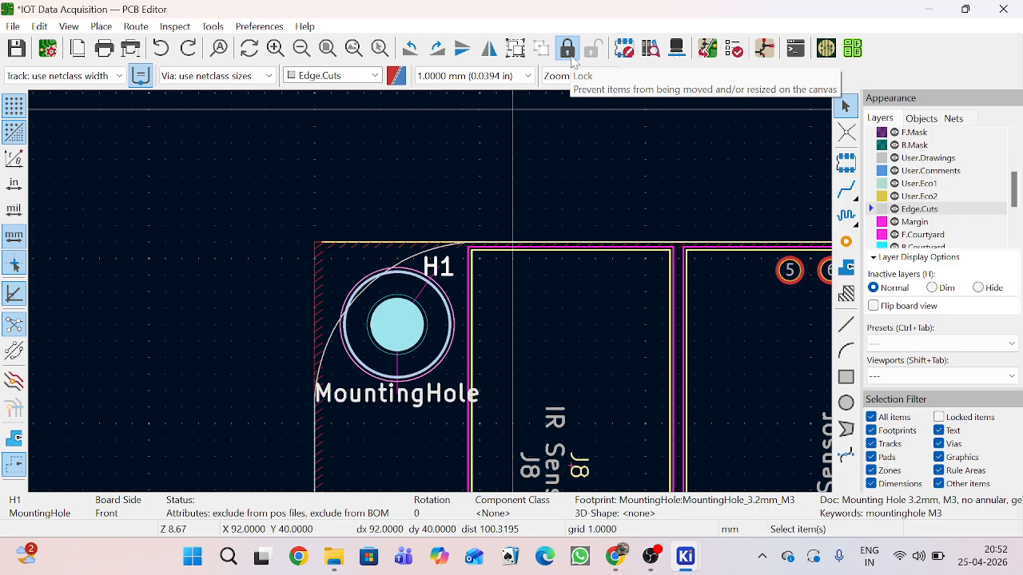
{"action": "left_click", "coordinate": [573, 137]}
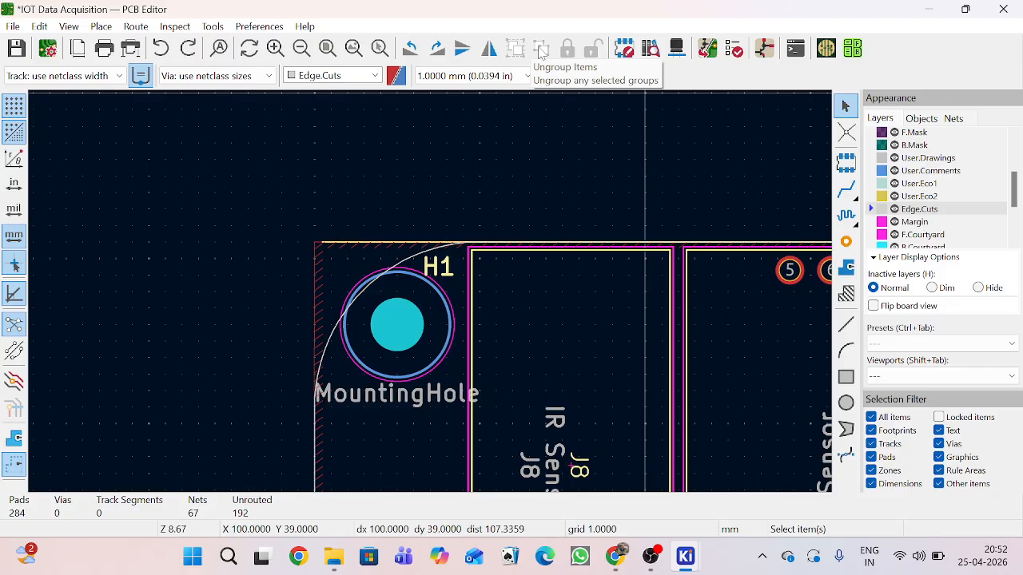
Step: Group mounting hole H1 with the J8 IR Sensor footprint
{"action": "scroll", "coordinate": [404, 298], "scroll_direction": "down", "scroll_amount": 1}
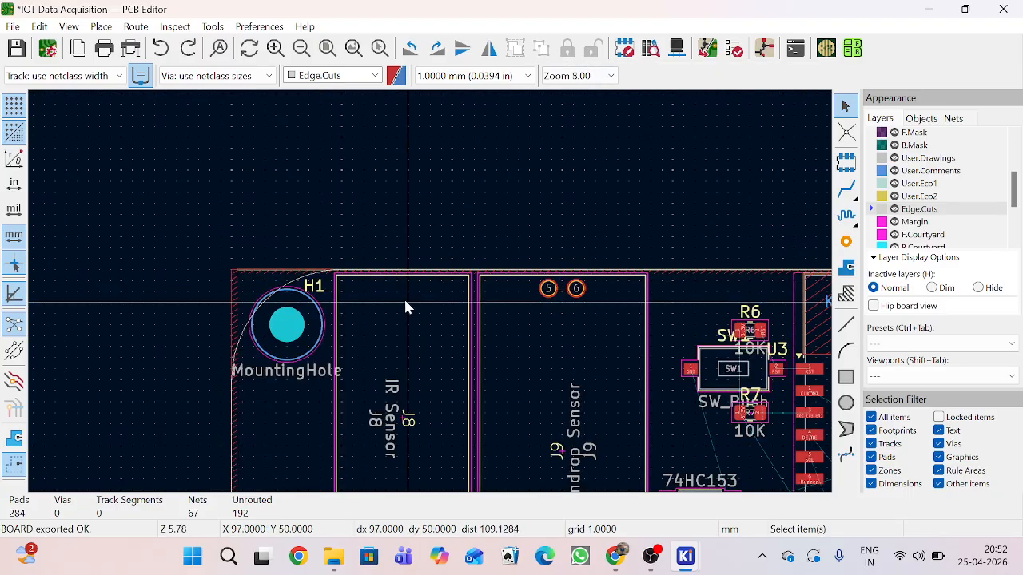
{"action": "scroll", "coordinate": [431, 298], "scroll_direction": "up", "scroll_amount": 3}
{"action": "scroll", "coordinate": [246, 260], "scroll_direction": "up", "scroll_amount": 3}
{"action": "scroll", "coordinate": [301, 299], "scroll_direction": "down", "scroll_amount": 2}
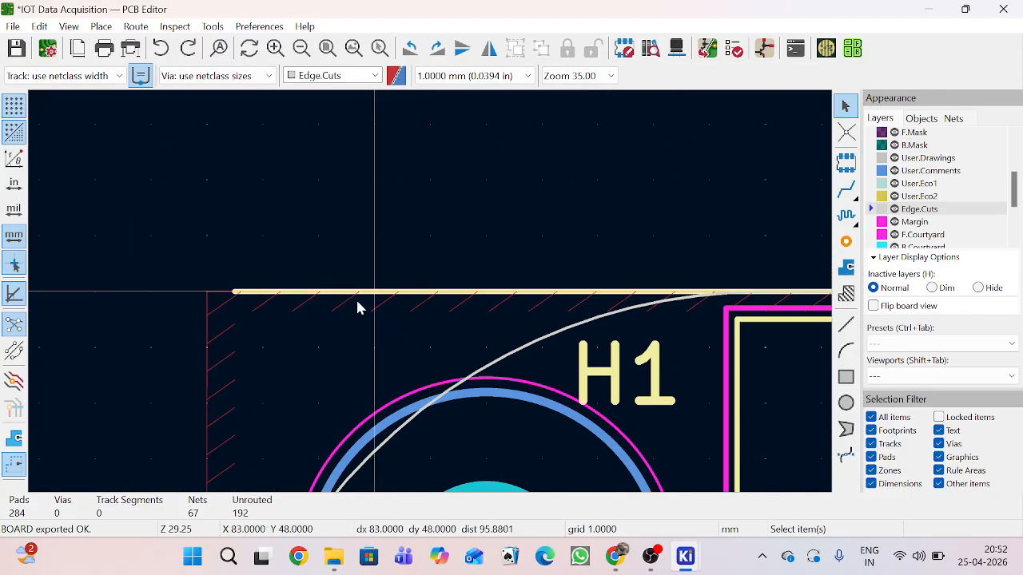
{"action": "scroll", "coordinate": [318, 297], "scroll_direction": "up", "scroll_amount": 4}
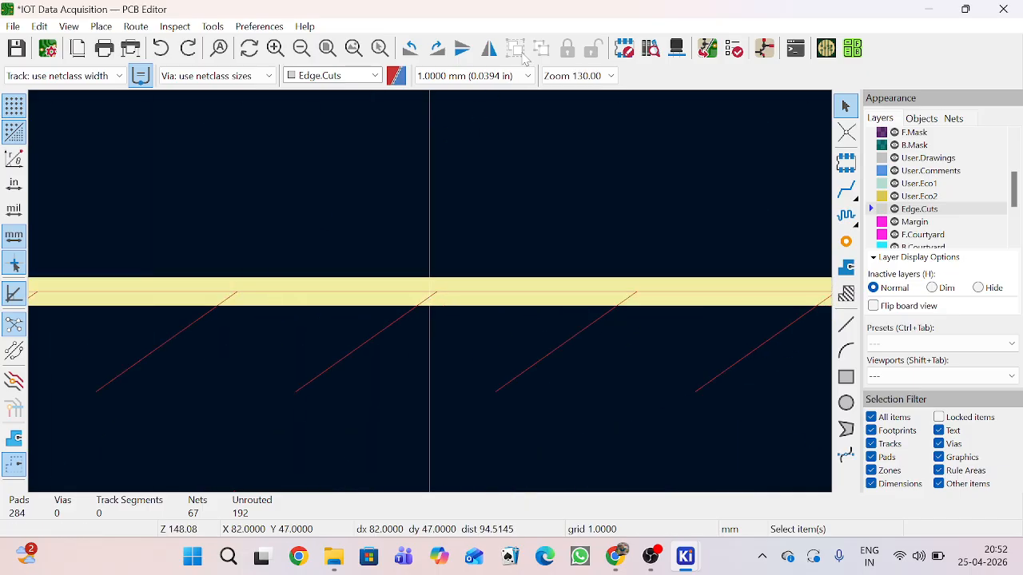
{"action": "scroll", "coordinate": [432, 298], "scroll_direction": "down", "scroll_amount": 5}
{"action": "left_click", "coordinate": [667, 382]}
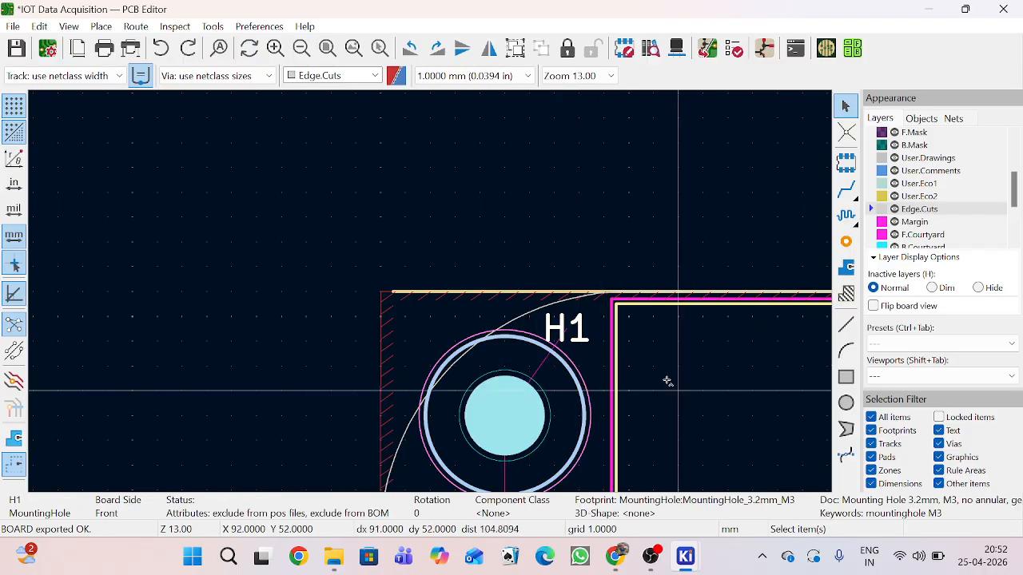
{"action": "left_click", "coordinate": [666, 381], "text": "shift"}
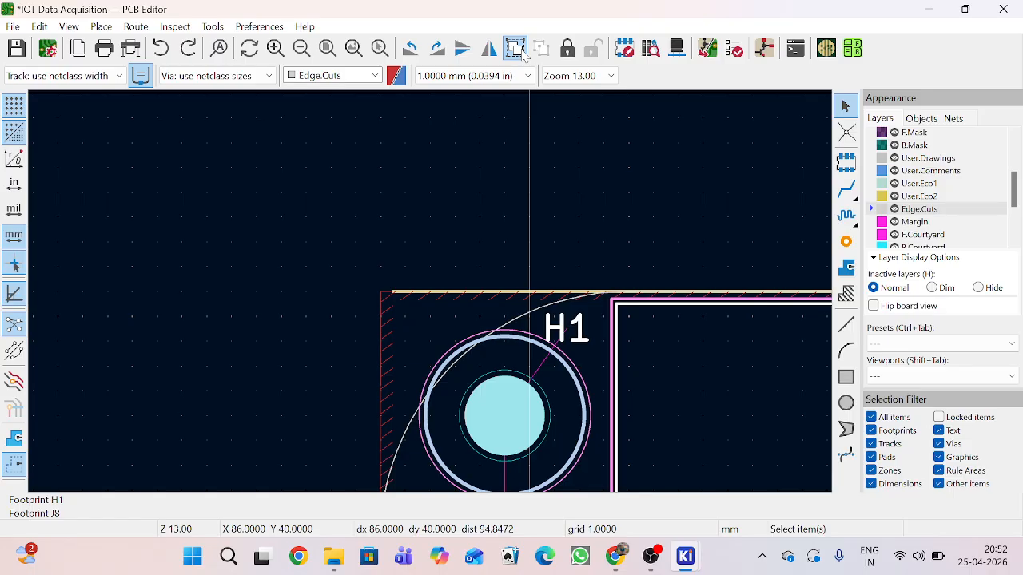
{"action": "scroll", "coordinate": [567, 450], "scroll_direction": "down", "scroll_amount": 5}
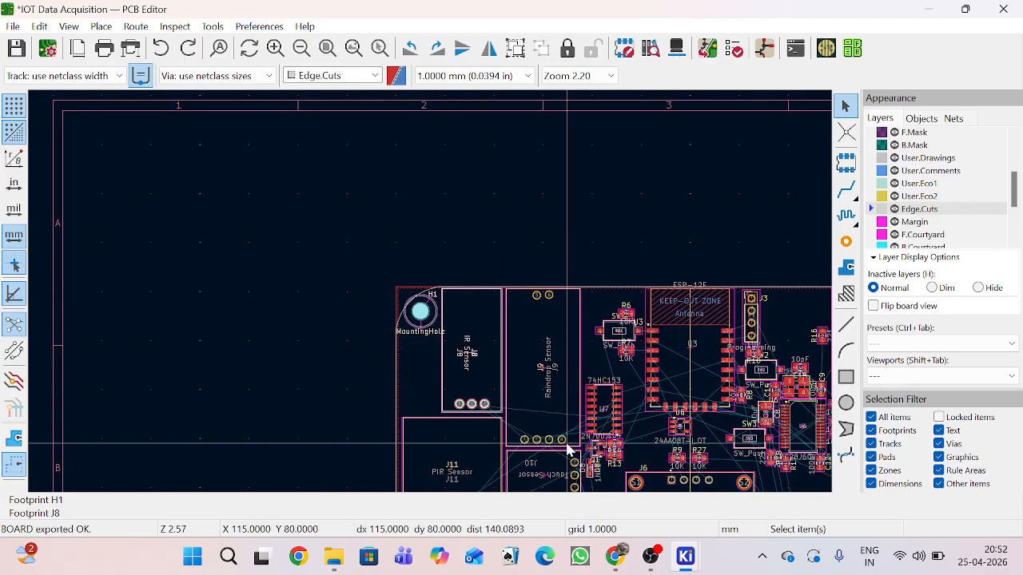
{"action": "scroll", "coordinate": [421, 355], "scroll_direction": "up", "scroll_amount": 5}
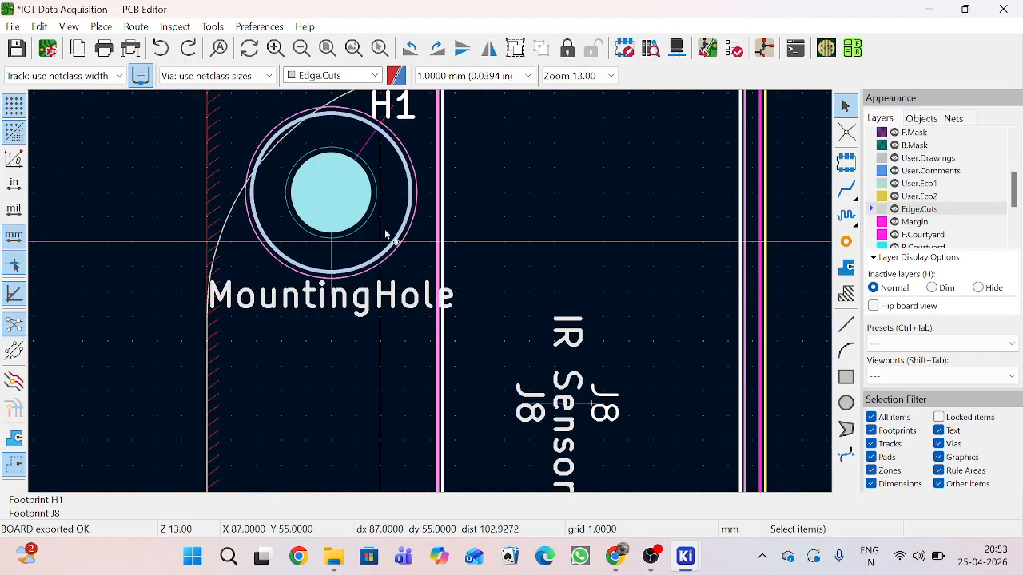
{"action": "left_click", "coordinate": [515, 48]}
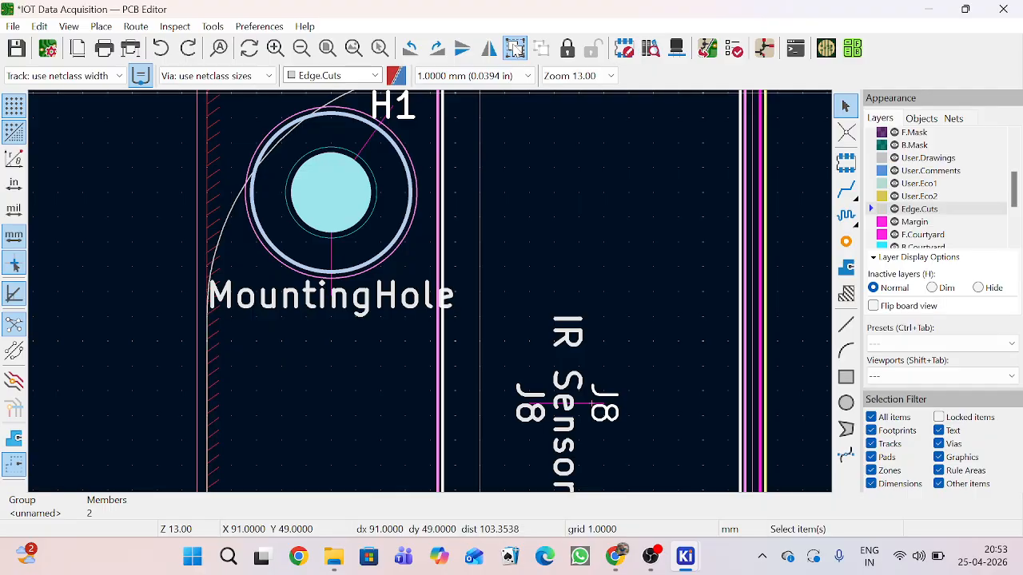
Step: Check that H1 and the J8 IR Sensor footprint select together as one group, and clear the selection
{"action": "scroll", "coordinate": [364, 357], "scroll_direction": "down", "scroll_amount": 5}
{"action": "left_click", "coordinate": [291, 258]}
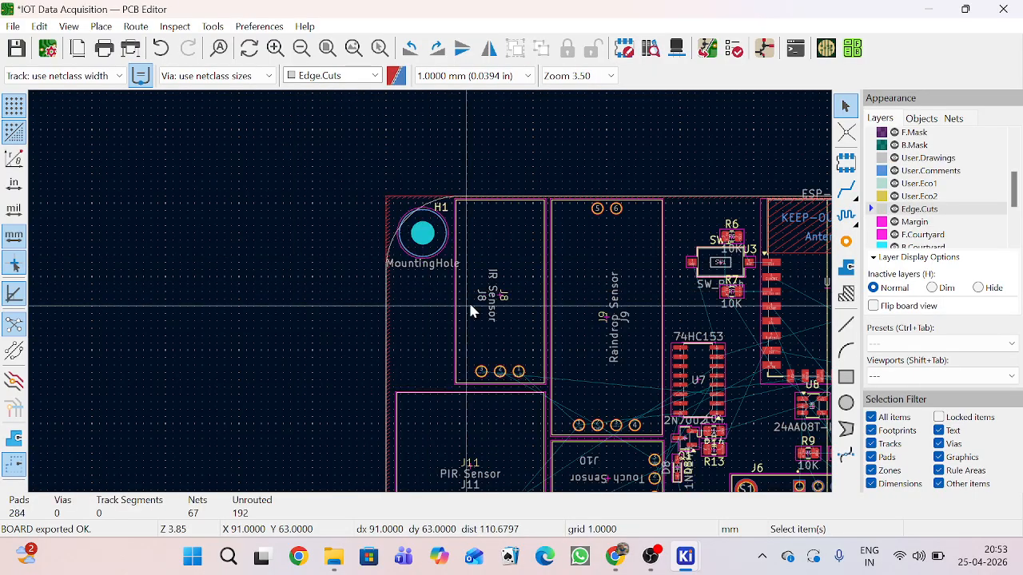
{"action": "left_click", "coordinate": [509, 341]}
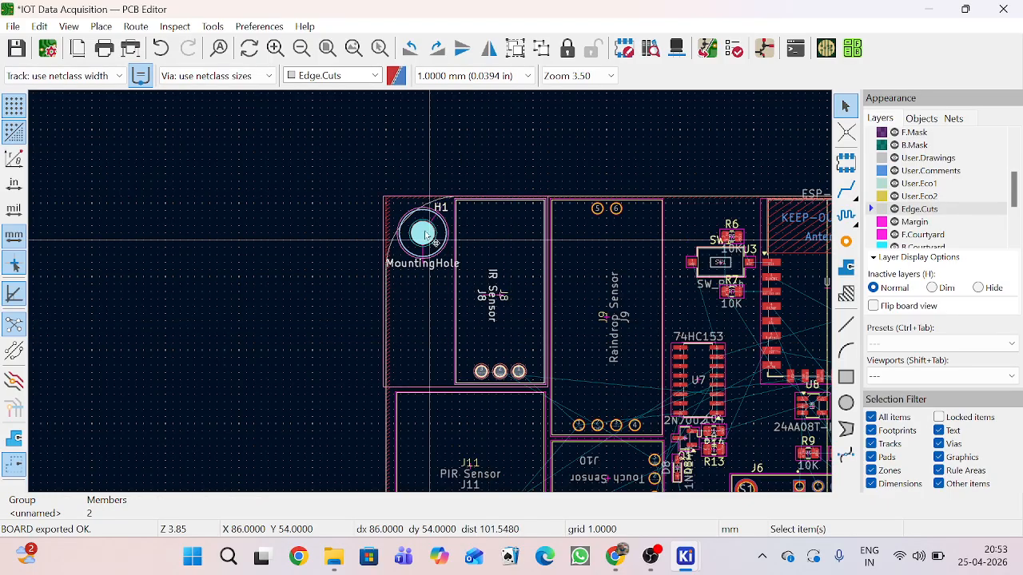
{"action": "left_click", "coordinate": [299, 264]}
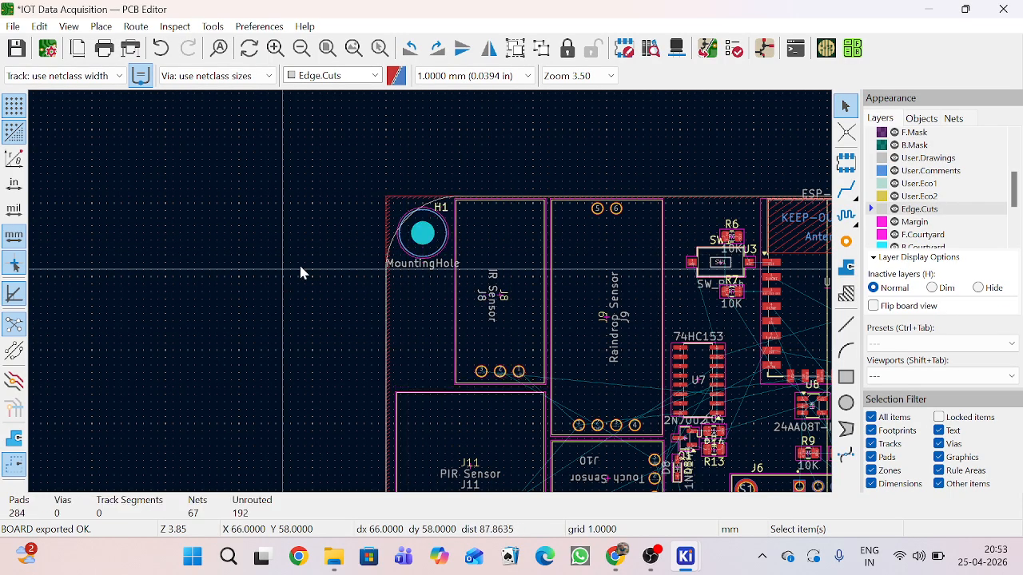
Step: Group the H1 and J8 group with the J9 Raindrop Sensor footprint, ungroup the combined group and select J9 alone
{"action": "left_click", "coordinate": [438, 237]}
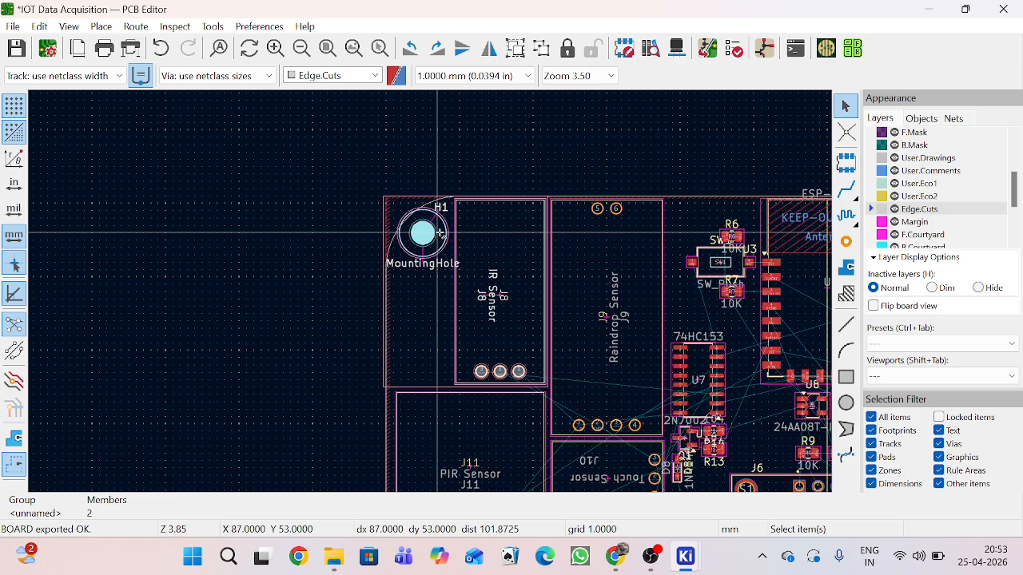
{"action": "left_click", "coordinate": [629, 261]}
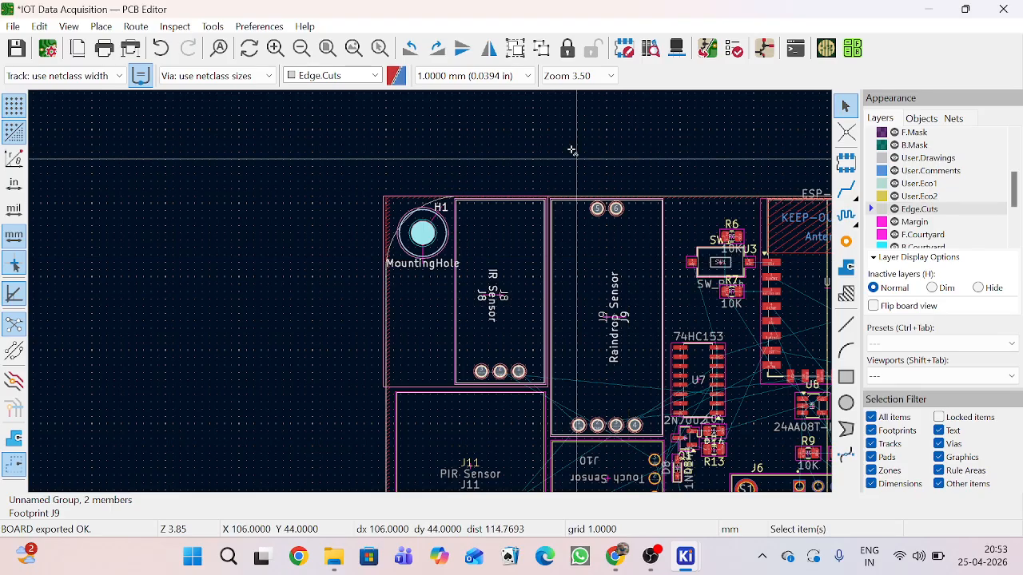
{"action": "left_click", "coordinate": [516, 49]}
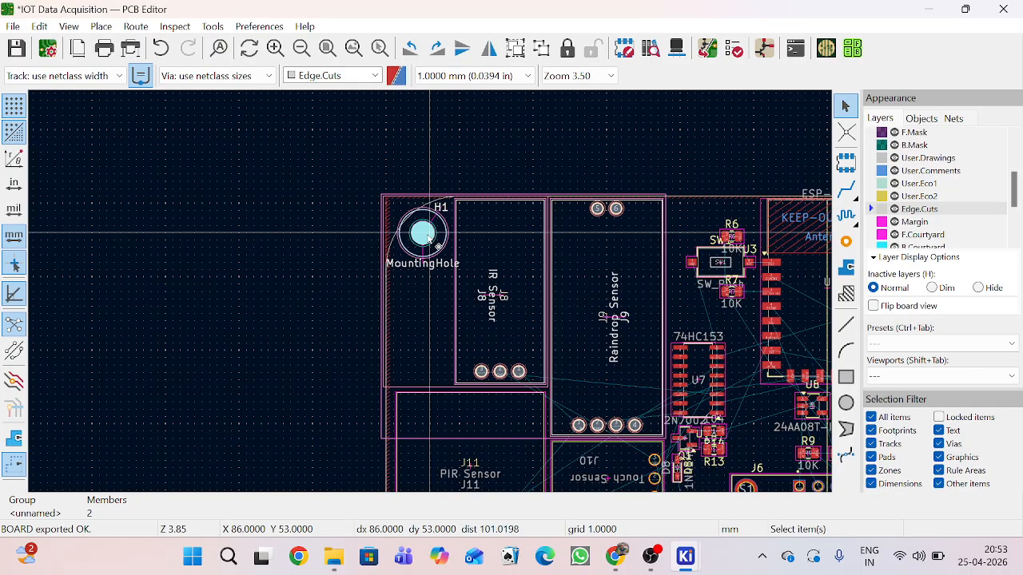
{"action": "left_click", "coordinate": [541, 48]}
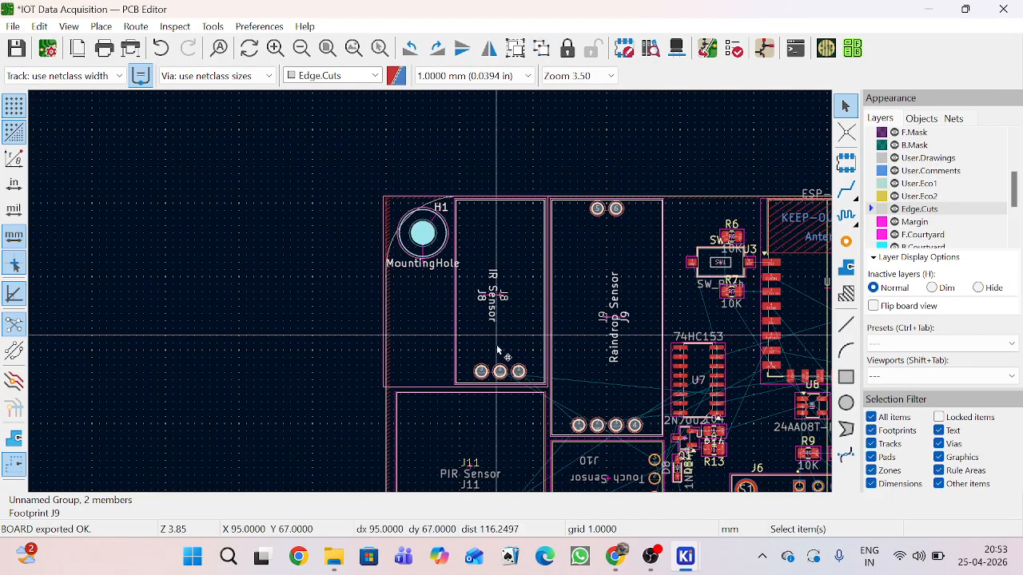
{"action": "left_click", "coordinate": [612, 340]}
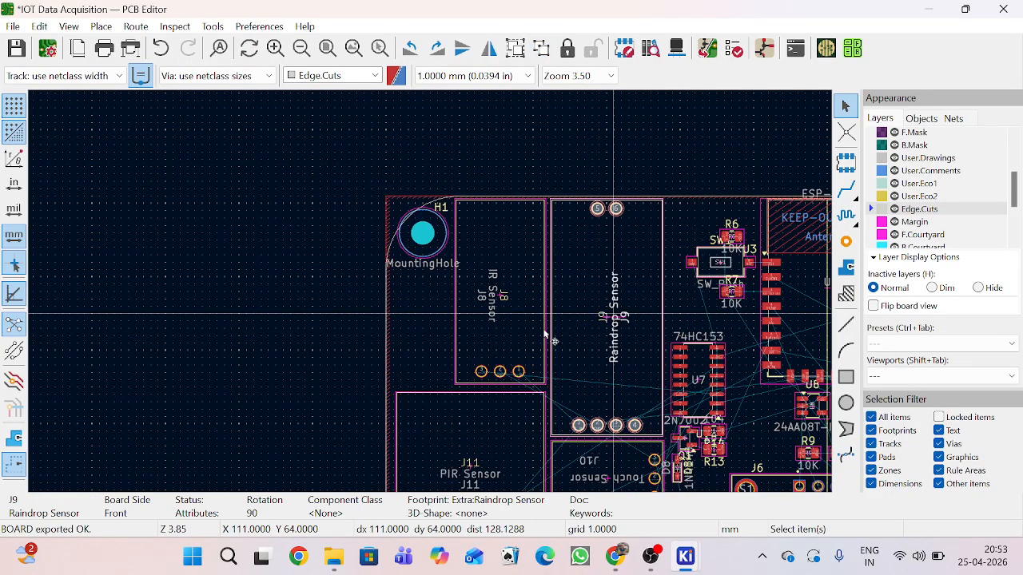
Step: Ungroup mounting hole H1 and the J8 IR Sensor footprint and clear the selection
{"action": "left_click", "coordinate": [512, 350]}
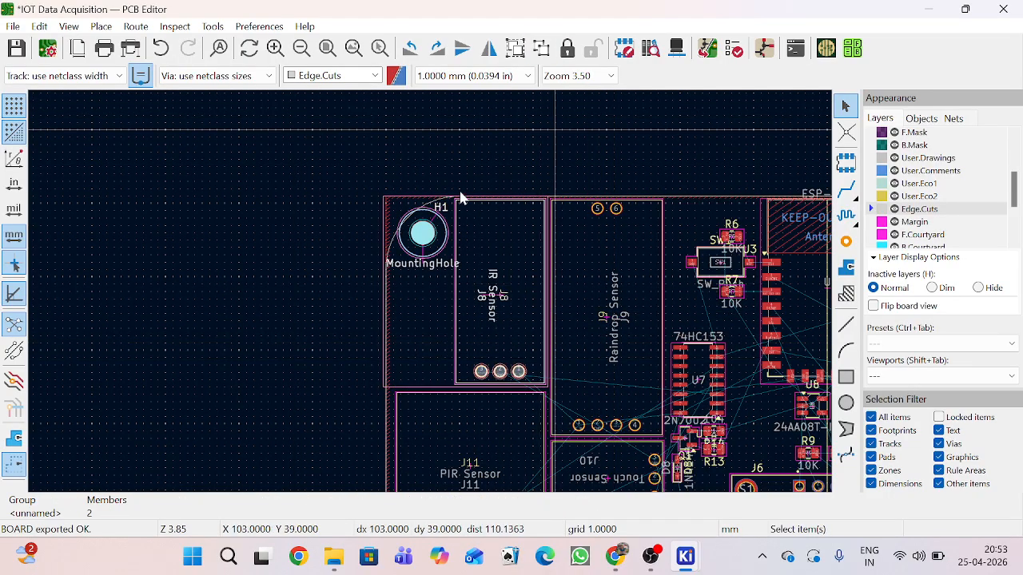
{"action": "left_click", "coordinate": [541, 48]}
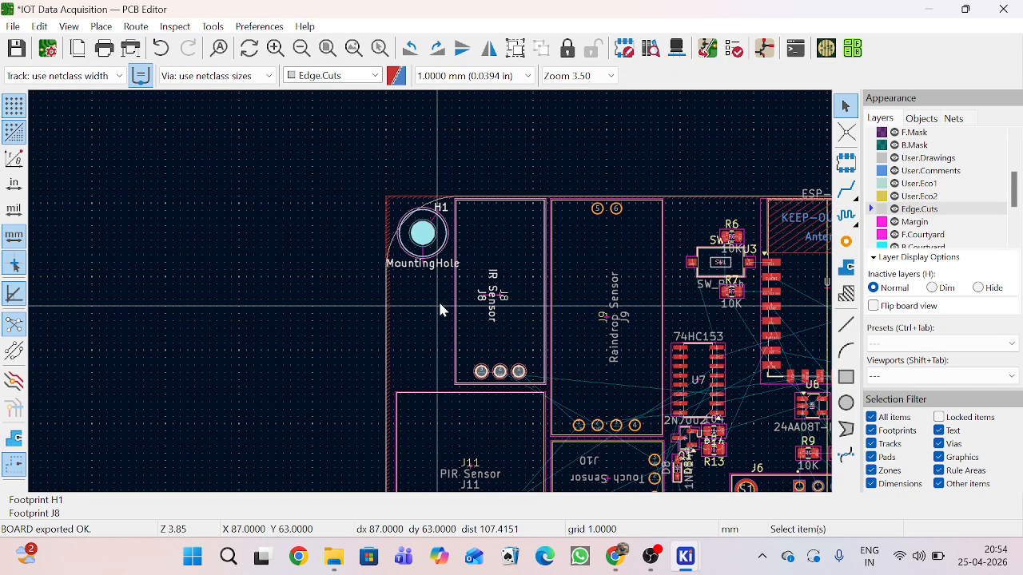
{"action": "scroll", "coordinate": [434, 296], "scroll_direction": "down", "scroll_amount": 3}
{"action": "scroll", "coordinate": [434, 296], "scroll_direction": "up", "scroll_amount": 3}
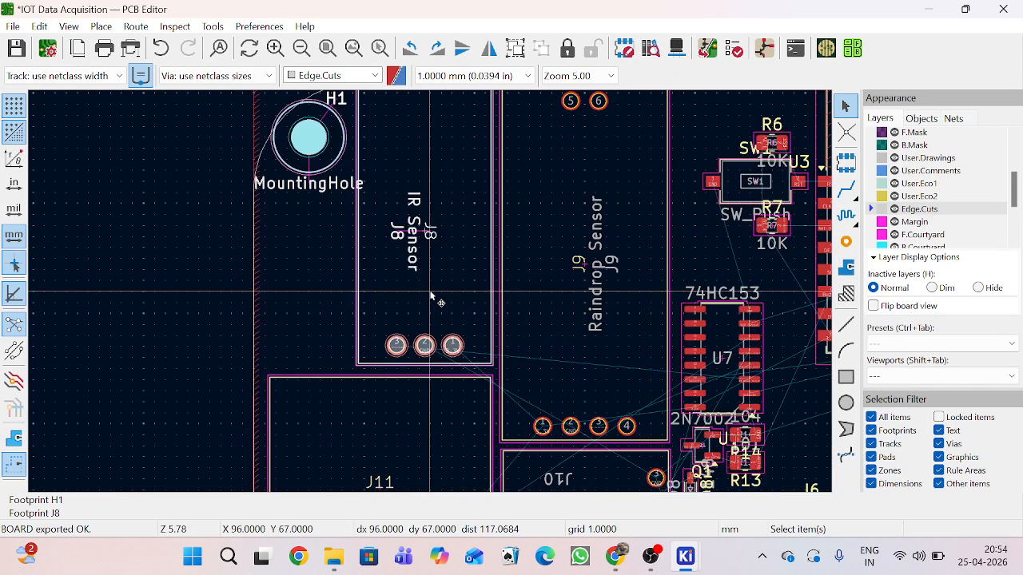
{"action": "scroll", "coordinate": [432, 297], "scroll_direction": "down", "scroll_amount": 3}
{"action": "left_click", "coordinate": [384, 280]}
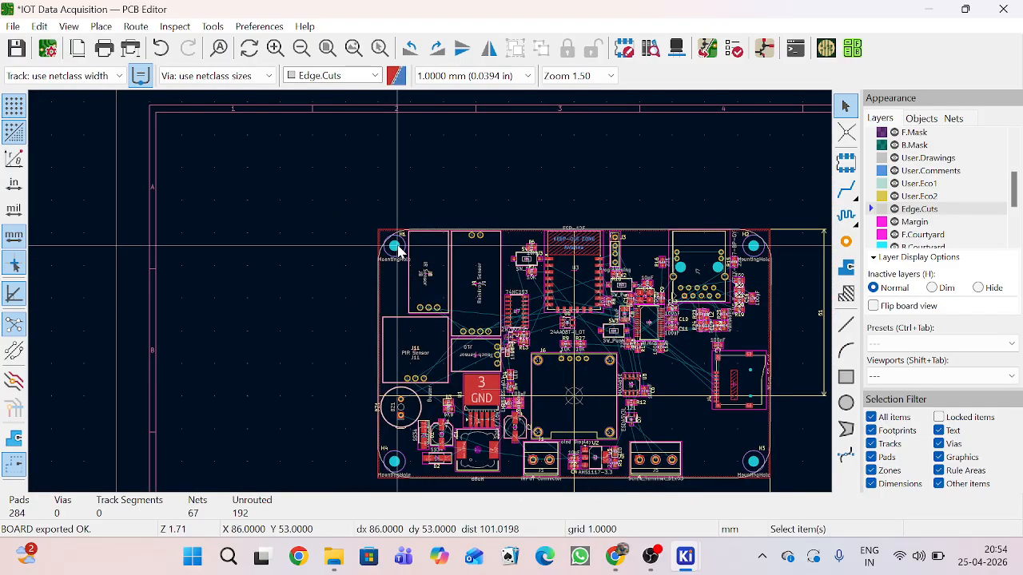
Step: Select the J8, J9, J10 and J11 sensor footprints and move them together outside the board's left edge
{"action": "left_click_drag", "start_coordinate": [400, 229], "coordinate": [530, 387]}
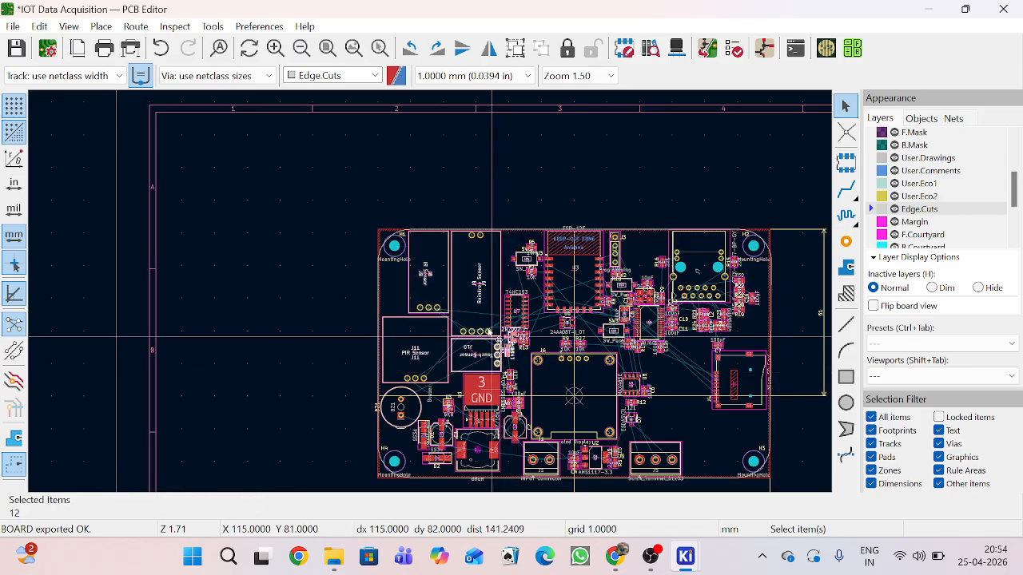
{"action": "scroll", "coordinate": [432, 298], "scroll_direction": "up", "scroll_amount": 3}
{"action": "left_click", "coordinate": [437, 299]}
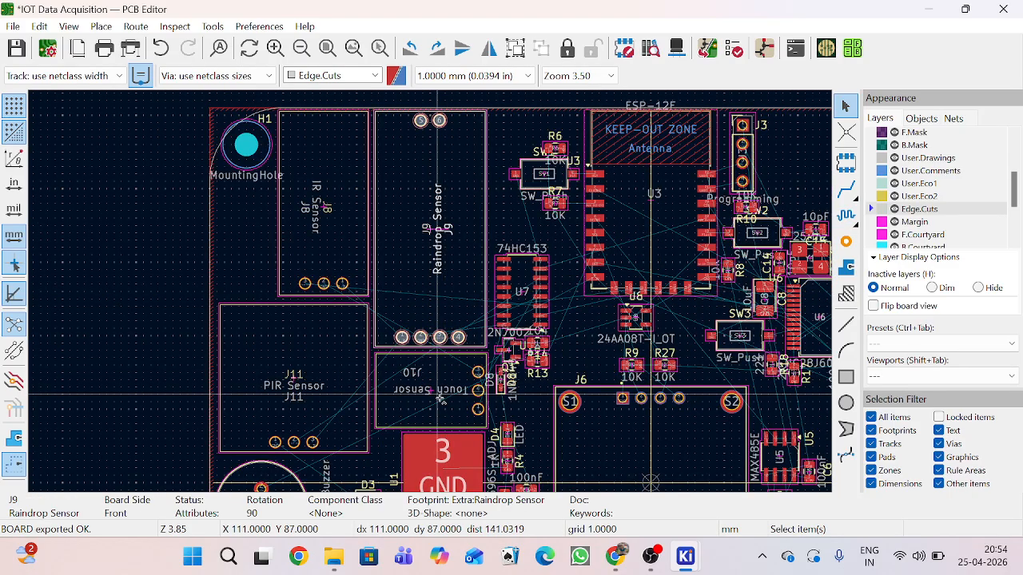
{"action": "left_click", "coordinate": [379, 392], "text": "shift"}
{"action": "left_click", "coordinate": [364, 283], "text": "shift"}
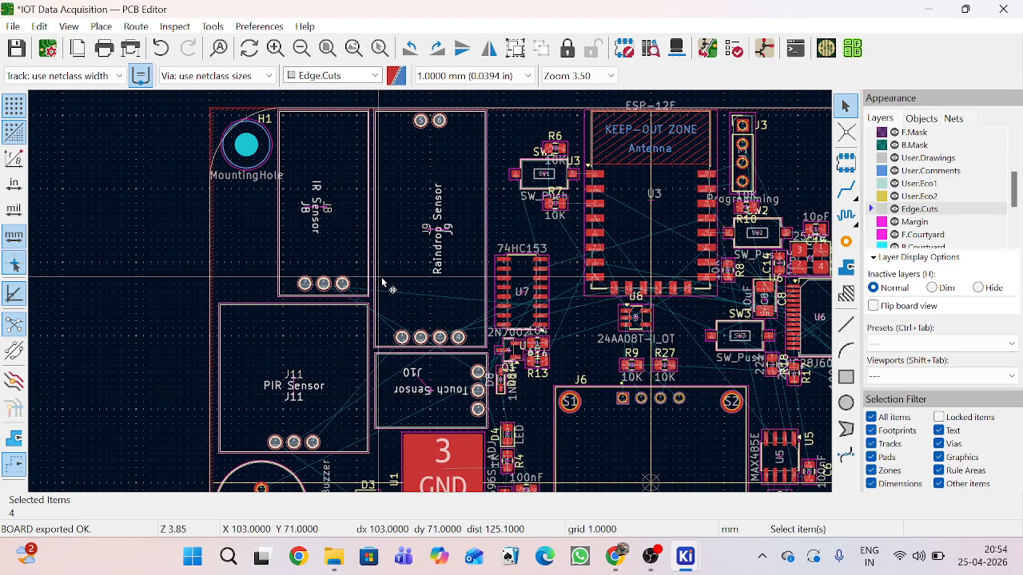
{"action": "scroll", "coordinate": [390, 286], "scroll_direction": "down", "scroll_amount": 4}
{"action": "scroll", "coordinate": [440, 302], "scroll_direction": "up", "scroll_amount": 4}
{"action": "key", "text": "m"}
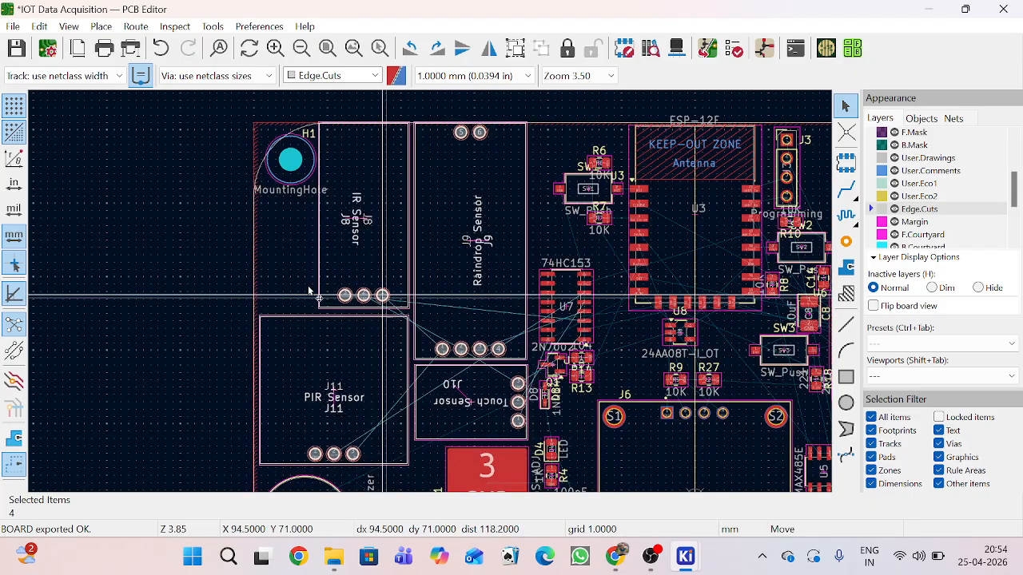
{"action": "scroll", "coordinate": [430, 296], "scroll_direction": "down", "scroll_amount": 3}
{"action": "left_click", "coordinate": [427, 291]}
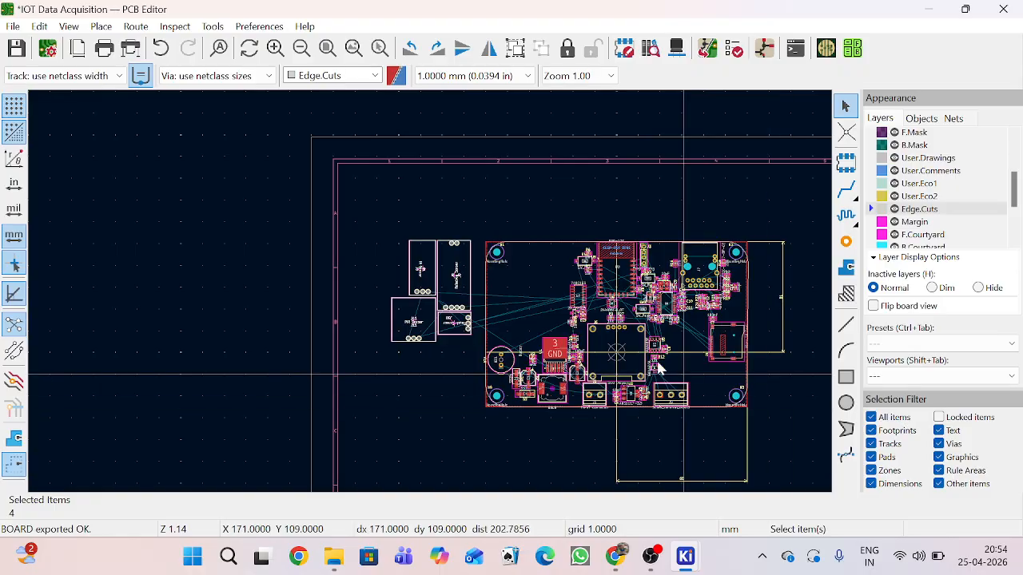
Step: Undo the move of the four sensor footprints and clear the selection
{"action": "key", "text": "ctrl+z"}
{"action": "scroll", "coordinate": [525, 314], "scroll_direction": "up", "scroll_amount": 2}
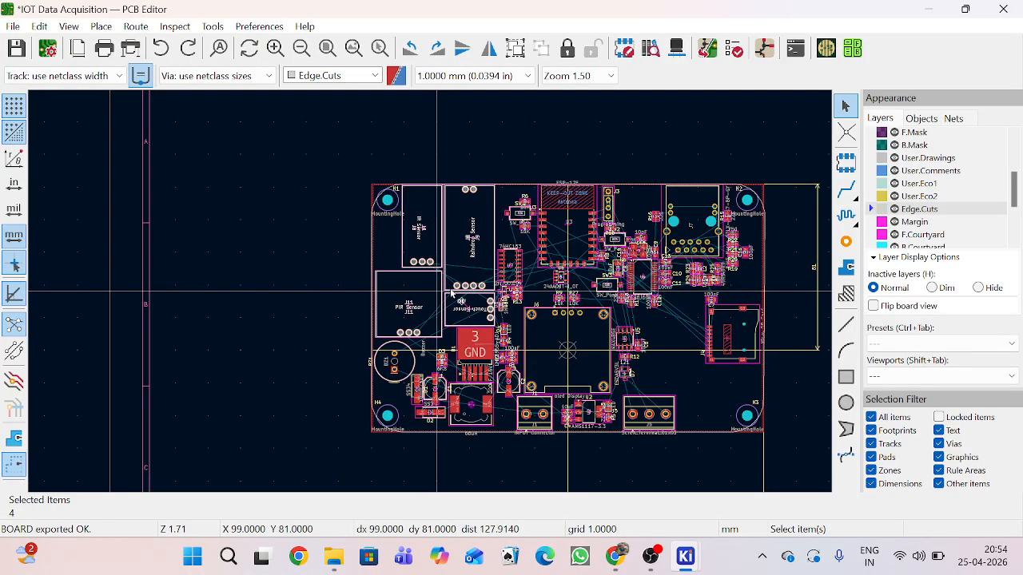
{"action": "left_click", "coordinate": [601, 129]}
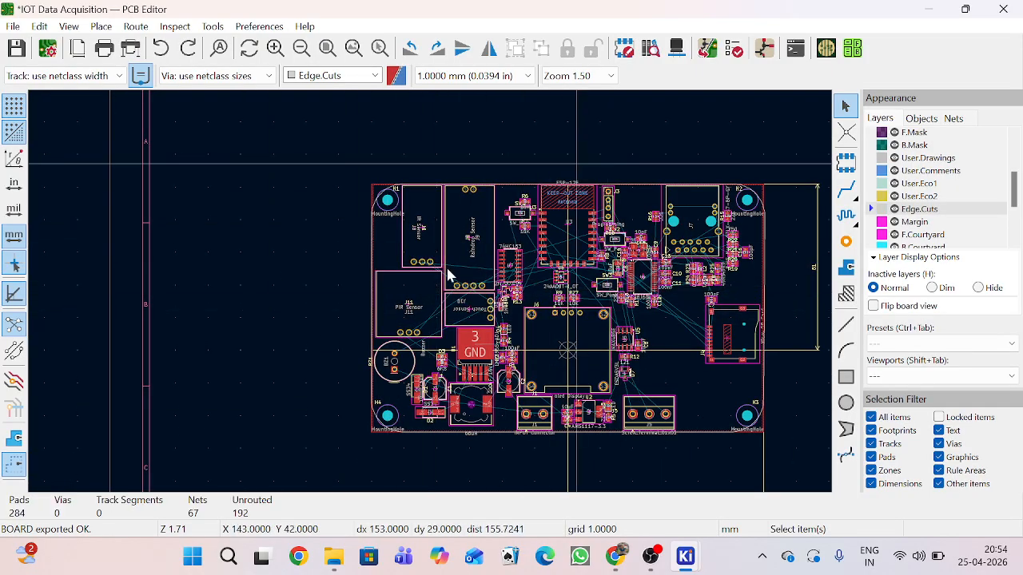
Step: Group the J8 IR, J9 Raindrop, J10 Touch and J11 PIR Sensor footprints and clear the selection
{"action": "scroll", "coordinate": [429, 293], "scroll_direction": "up", "scroll_amount": 3}
{"action": "scroll", "coordinate": [429, 293], "scroll_direction": "down", "scroll_amount": 2}
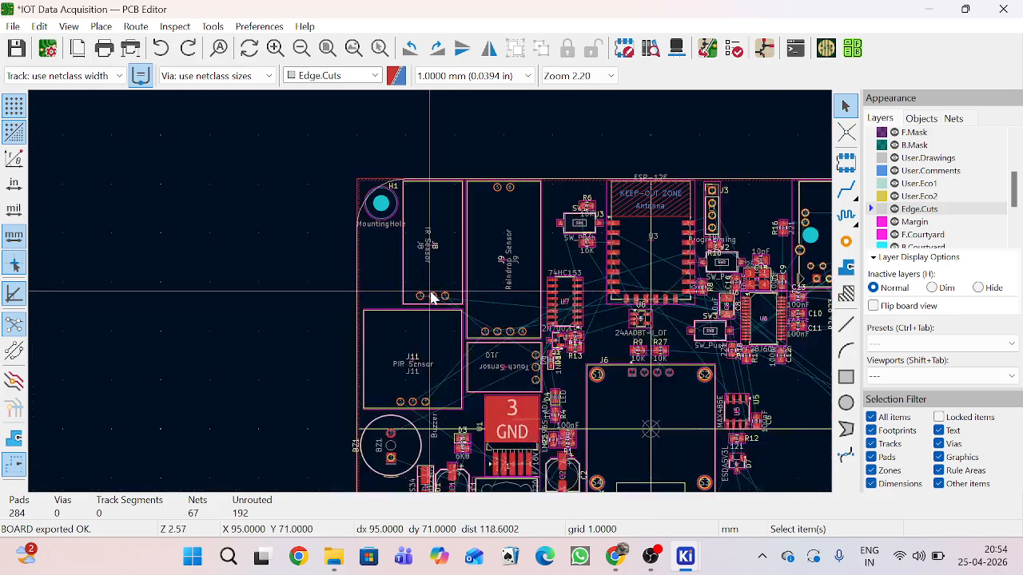
{"action": "left_click", "coordinate": [446, 280]}
{"action": "left_click", "coordinate": [520, 256], "text": "shift"}
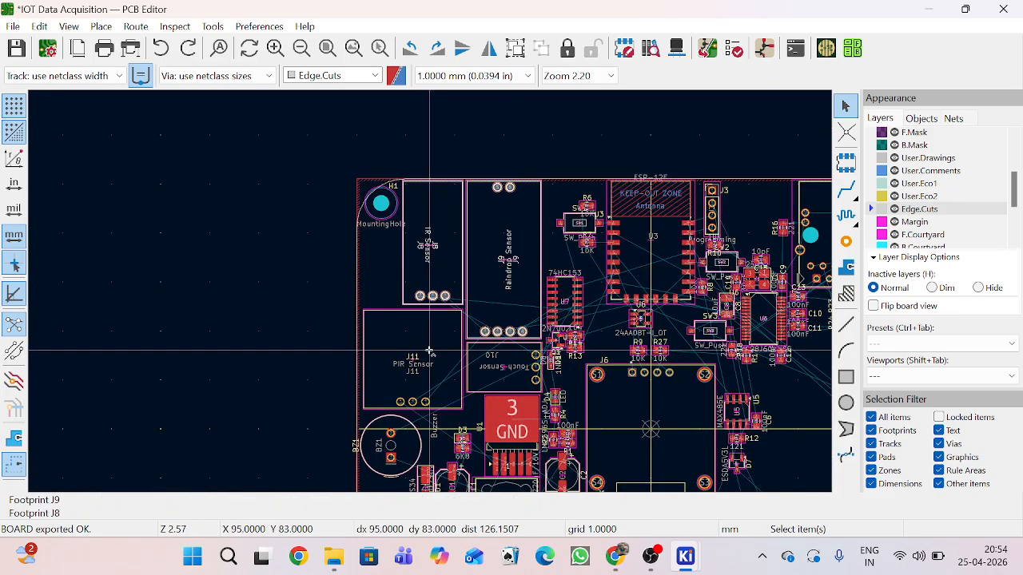
{"action": "left_click", "coordinate": [474, 365], "text": "shift"}
{"action": "left_click", "coordinate": [500, 370], "text": "shift"}
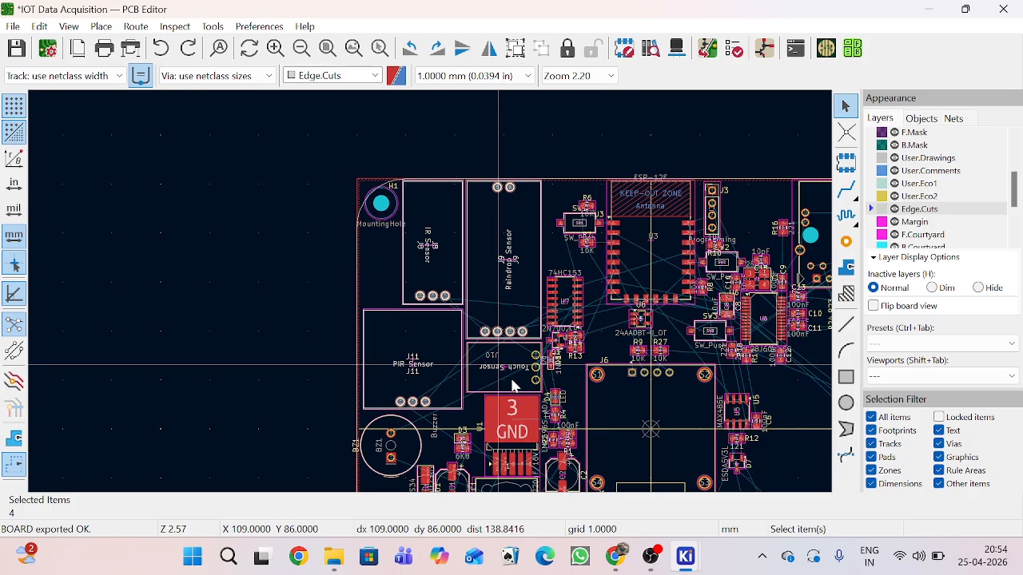
{"action": "left_click", "coordinate": [512, 384], "text": "shift"}
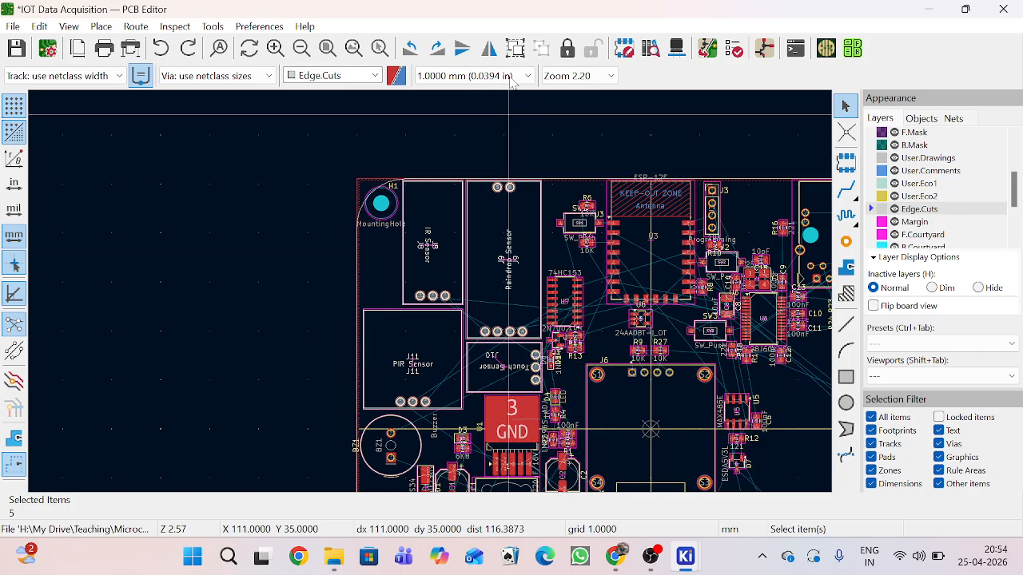
{"action": "left_click", "coordinate": [515, 48]}
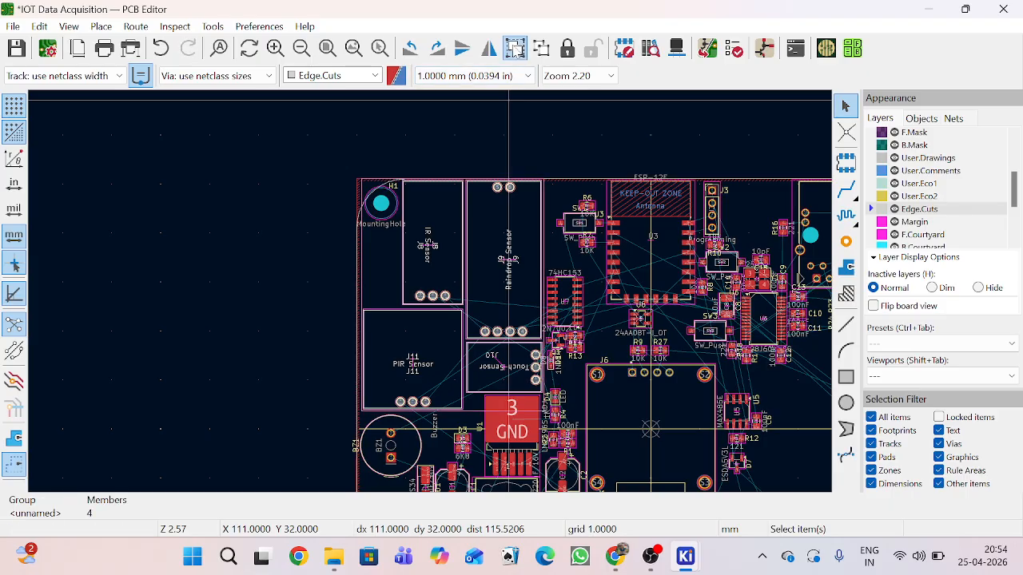
{"action": "left_click", "coordinate": [519, 137]}
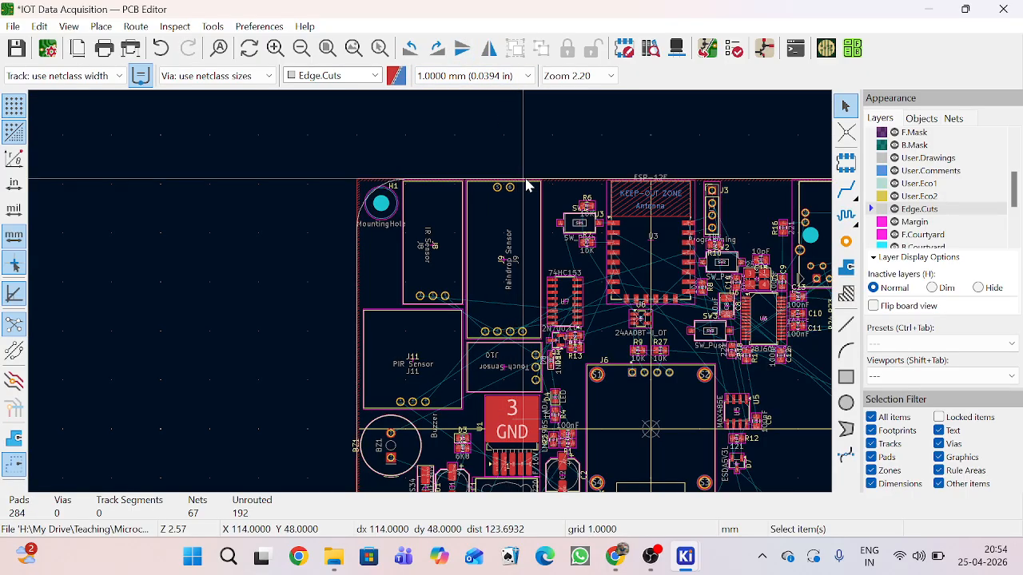
Step: Move the sensor group outside the board's left edge and rotate it 90 degrees counterclockwise
{"action": "left_click", "coordinate": [521, 220]}
{"action": "left_click_drag", "start_coordinate": [504, 260], "coordinate": [200, 259]}
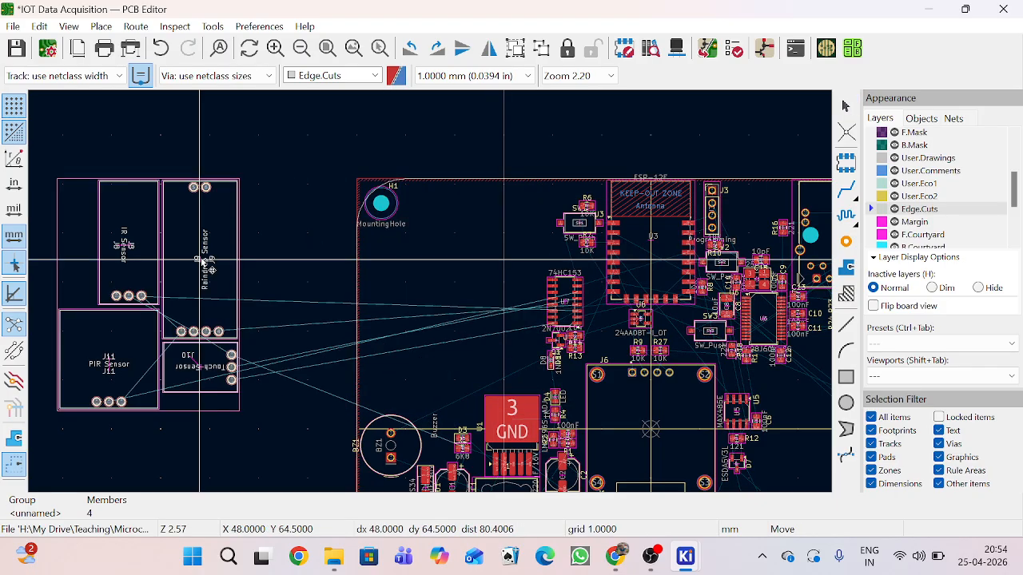
{"action": "left_click", "coordinate": [200, 260]}
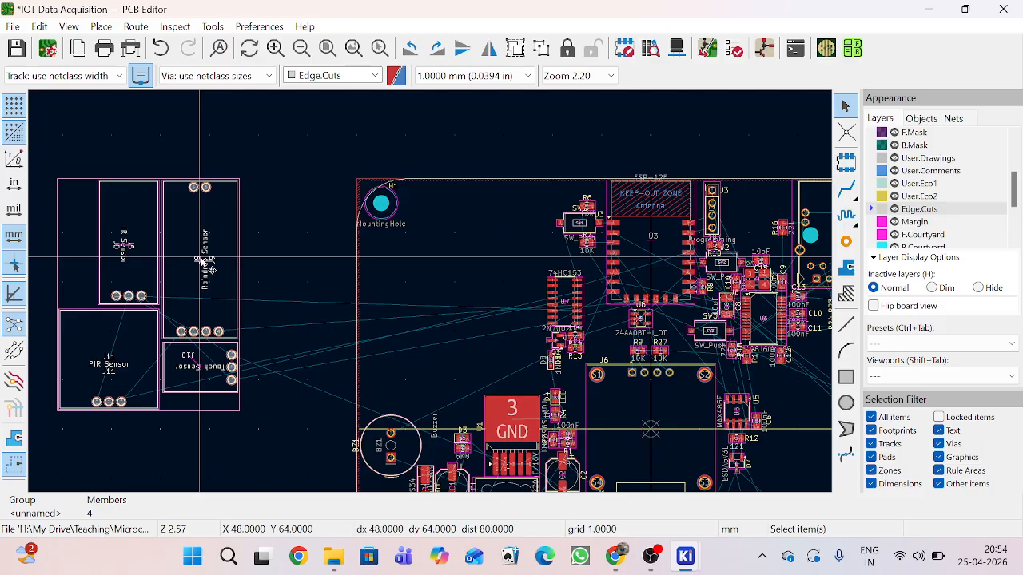
{"action": "key", "text": "r"}
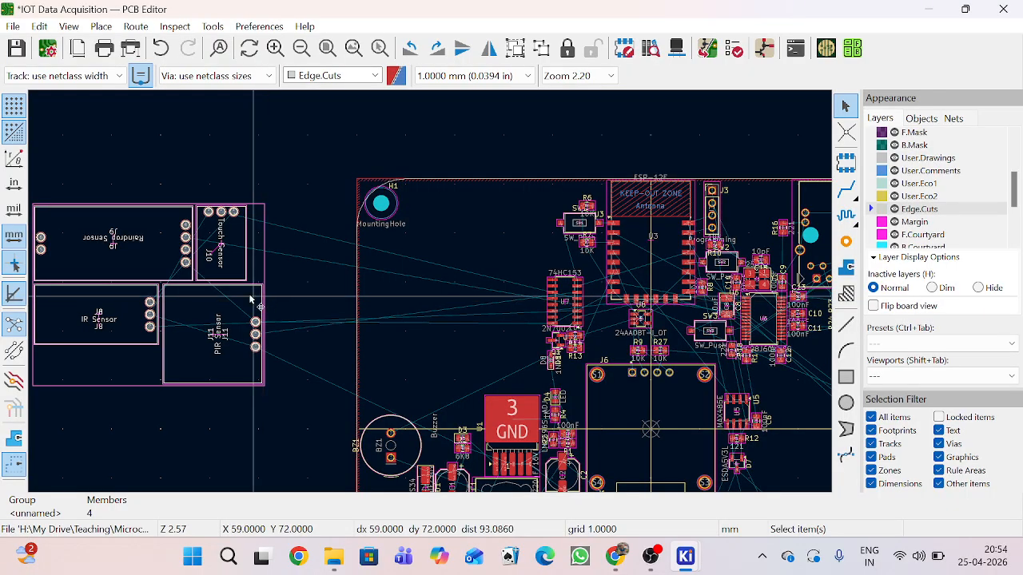
Step: Undo the rotation and move of the sensor group and ungroup its four footprints
{"action": "key", "text": "ctrl+z"}
{"action": "key", "text": "ctrl+z"}
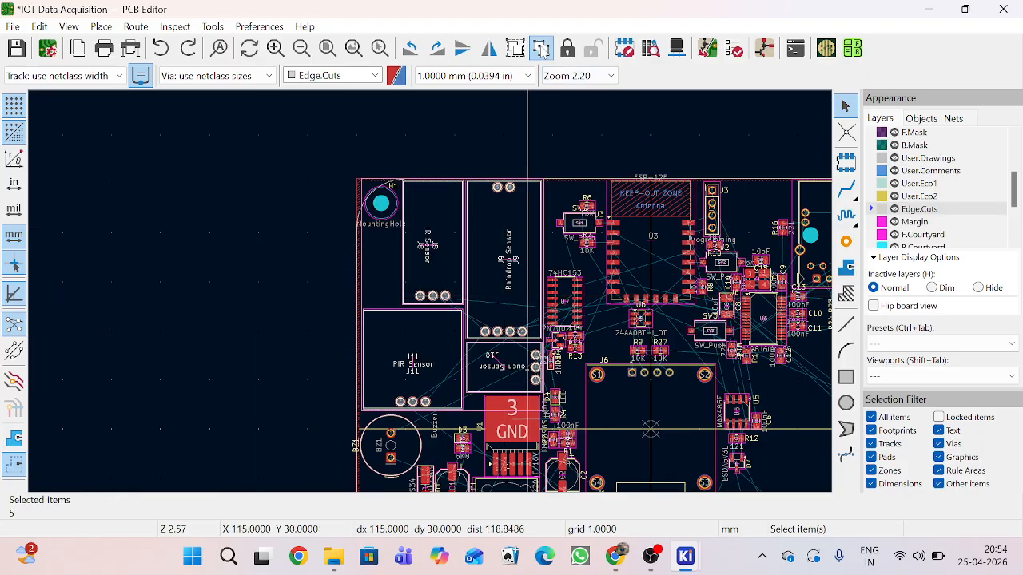
{"action": "left_click", "coordinate": [541, 49]}
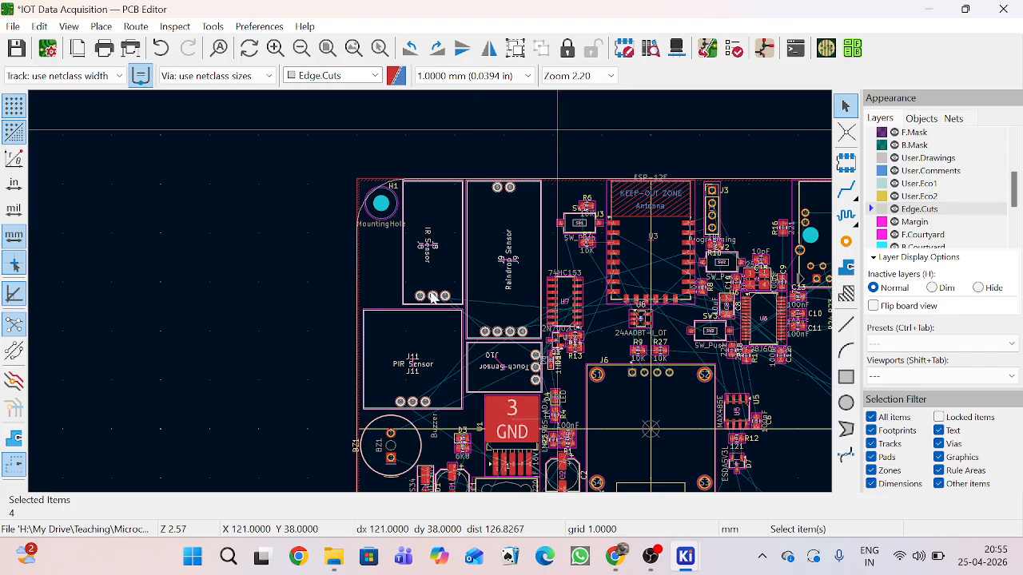
Step: Hide the front footprints and show them again, and do the same with the pads
{"action": "scroll", "coordinate": [456, 303], "scroll_direction": "down", "scroll_amount": 5}
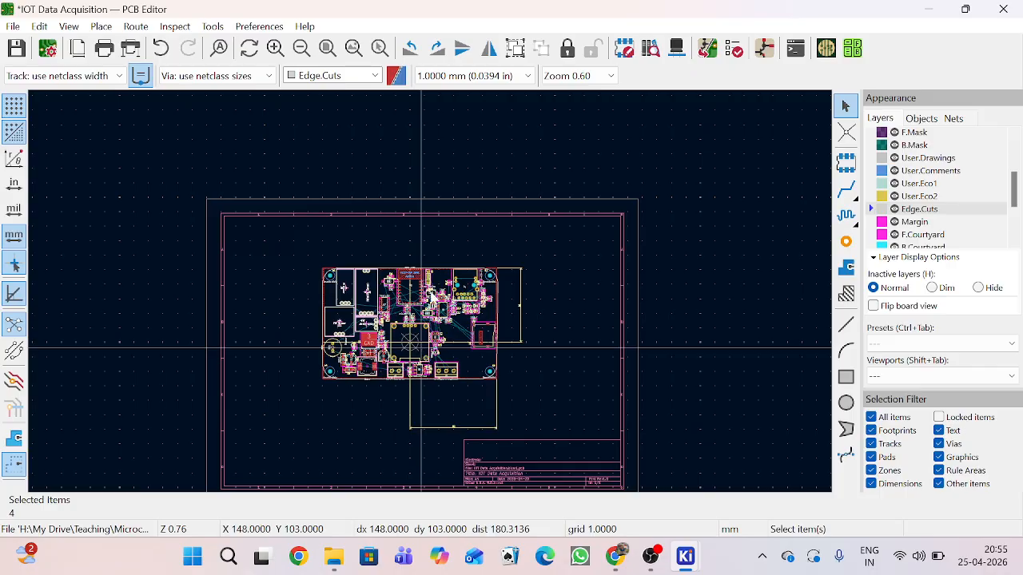
{"action": "scroll", "coordinate": [551, 339], "scroll_direction": "up", "scroll_amount": 2}
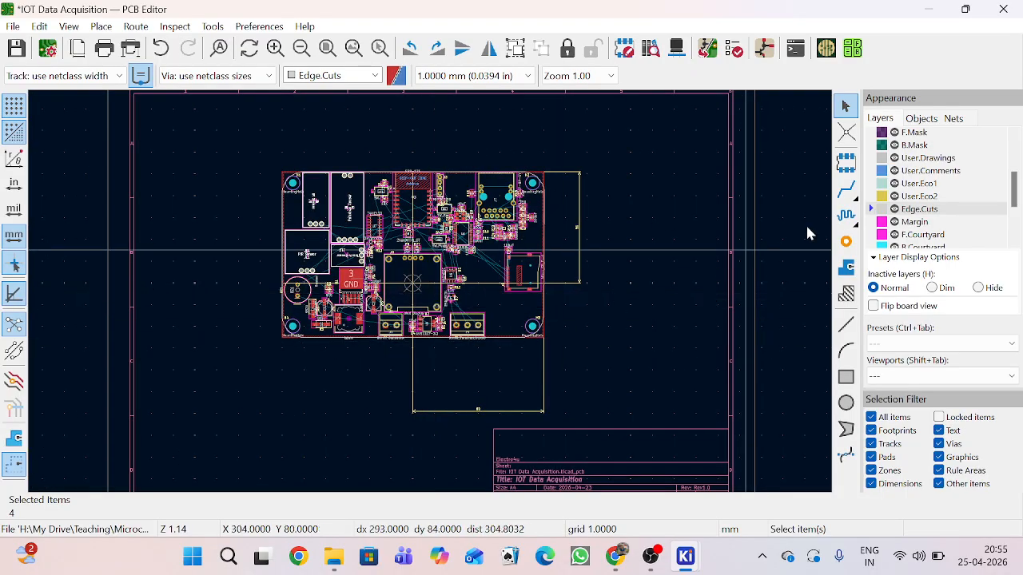
{"action": "scroll", "coordinate": [432, 300], "scroll_direction": "up", "scroll_amount": 2}
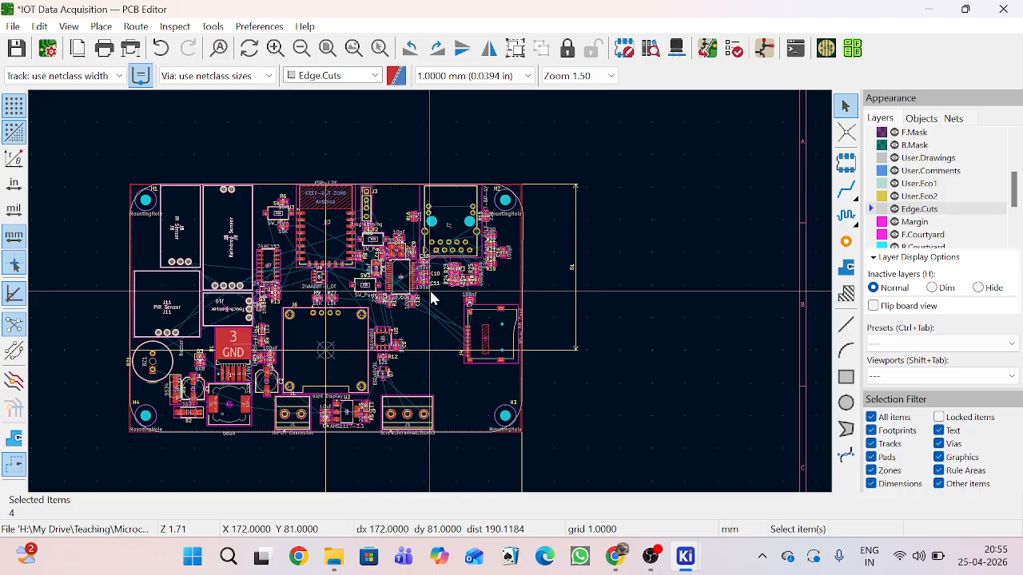
{"action": "left_click", "coordinate": [927, 120]}
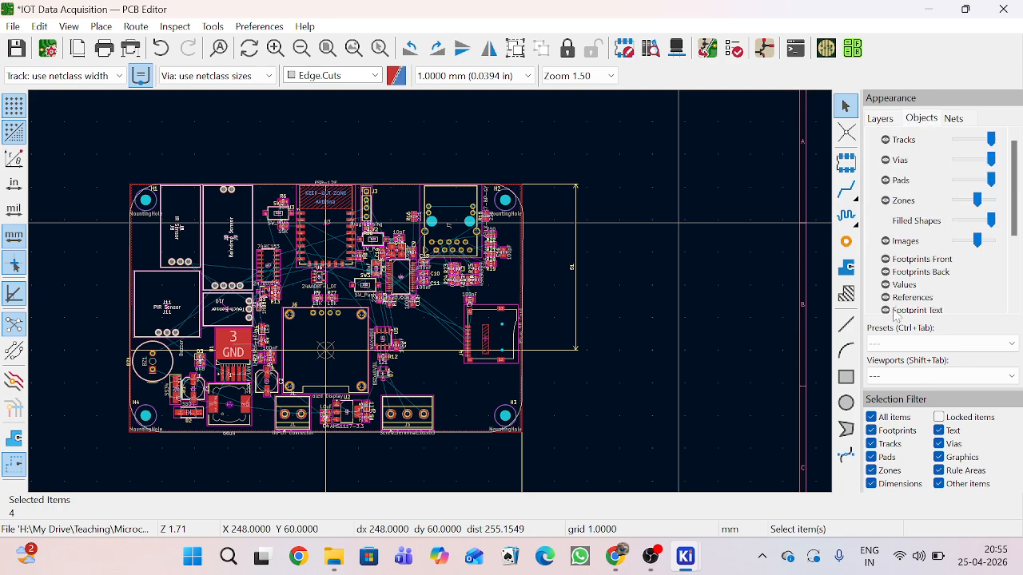
{"action": "left_click", "coordinate": [886, 260]}
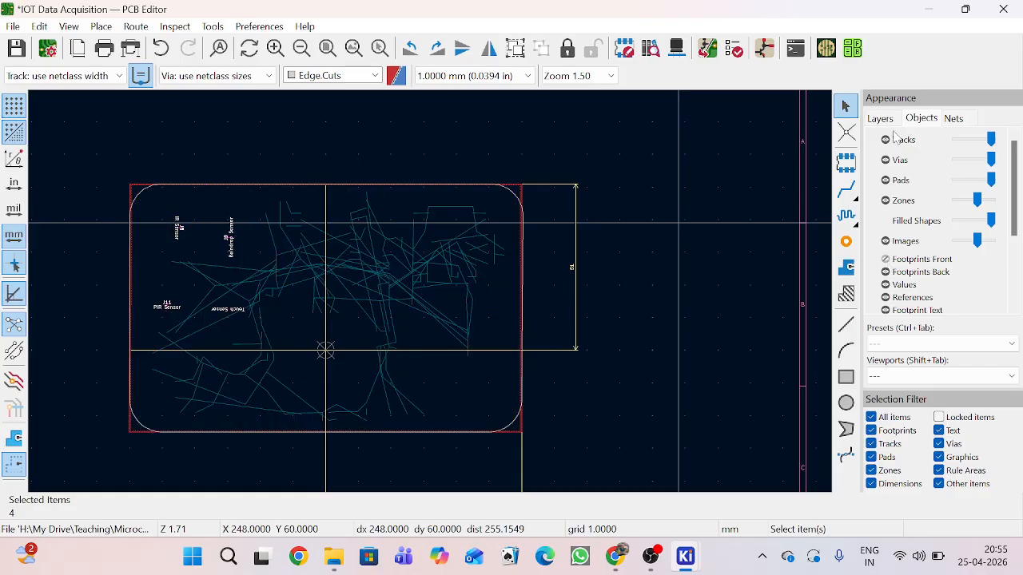
{"action": "left_click", "coordinate": [885, 260]}
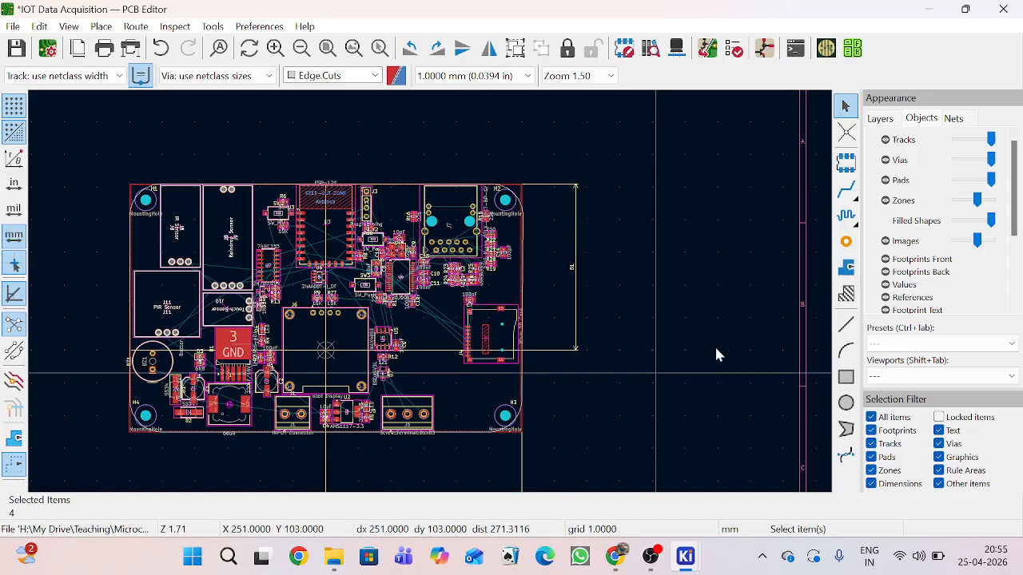
{"action": "left_click", "coordinate": [886, 181]}
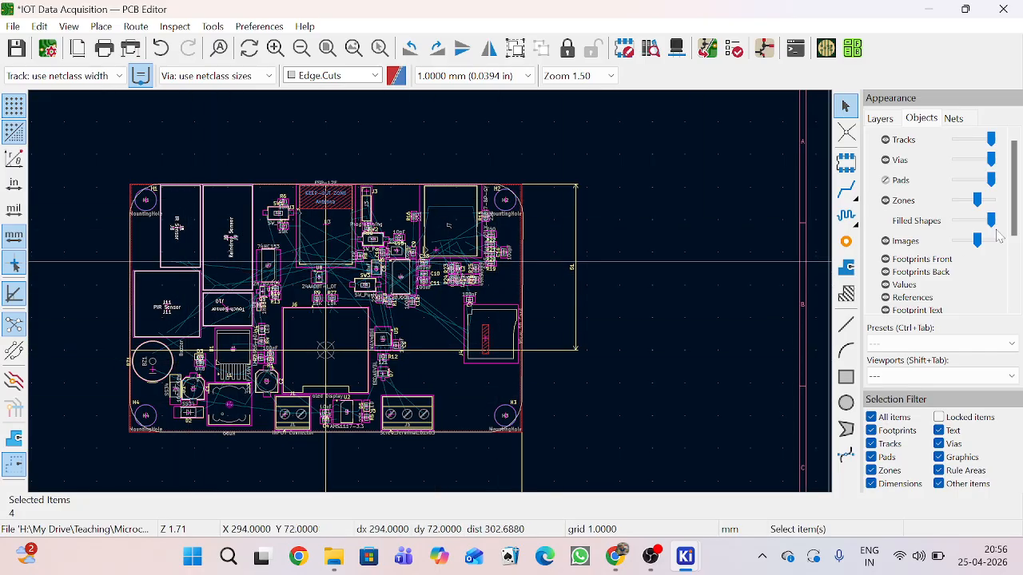
{"action": "left_click", "coordinate": [885, 181]}
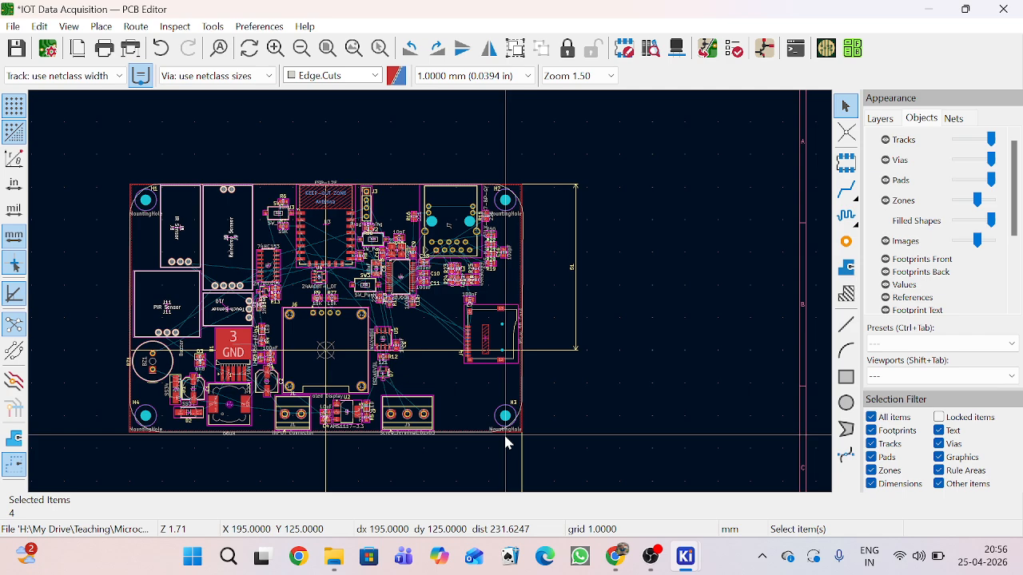
Step: Hide the tracks, vias, pads, zones, images, front footprints, back footprints and values in the board view
{"action": "left_click", "coordinate": [886, 139]}
{"action": "left_click", "coordinate": [886, 160]}
{"action": "left_click", "coordinate": [886, 180]}
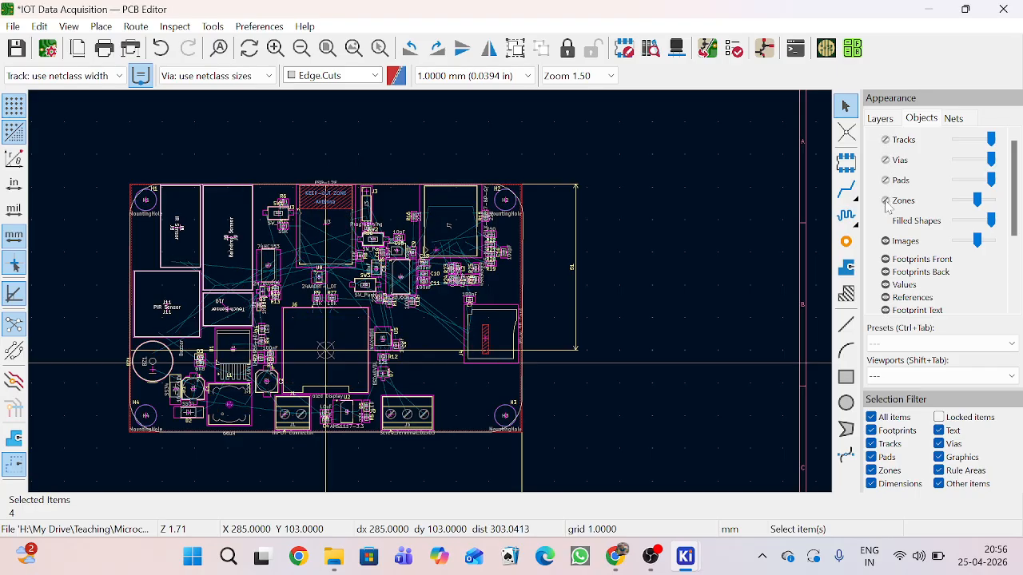
{"action": "left_click", "coordinate": [886, 200]}
{"action": "left_click", "coordinate": [885, 240]}
{"action": "left_click", "coordinate": [886, 259]}
{"action": "left_click", "coordinate": [885, 272]}
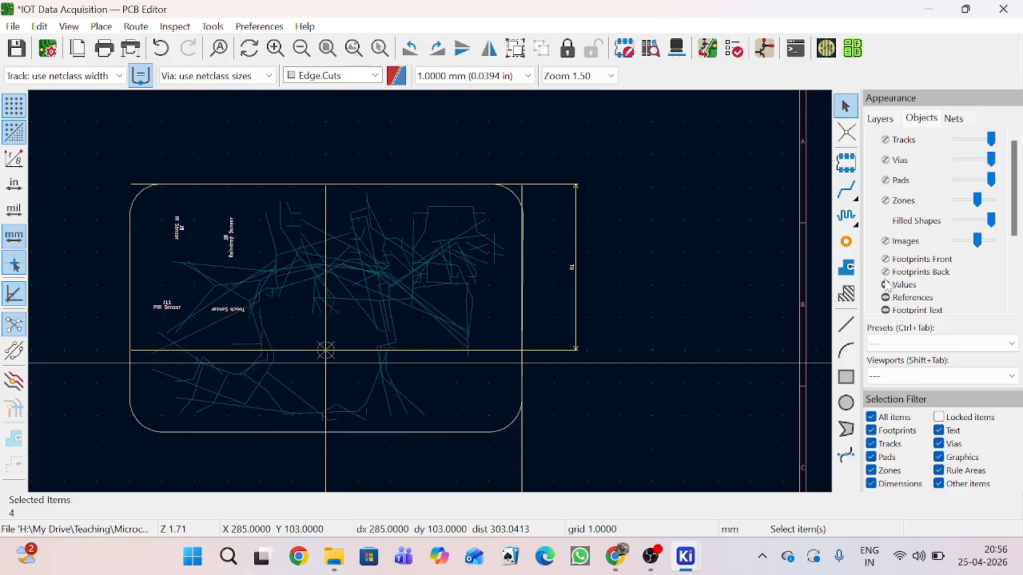
{"action": "left_click", "coordinate": [886, 285]}
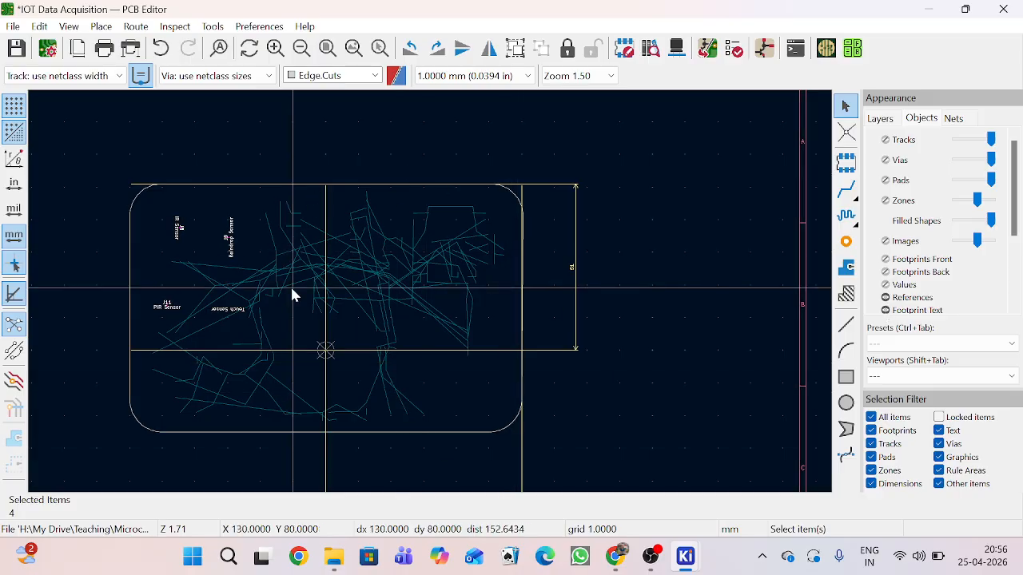
Step: Show the values, back footprints, front footprints, images, zones, pads, vias and tracks again in the board view
{"action": "left_click", "coordinate": [883, 286]}
{"action": "left_click", "coordinate": [885, 270]}
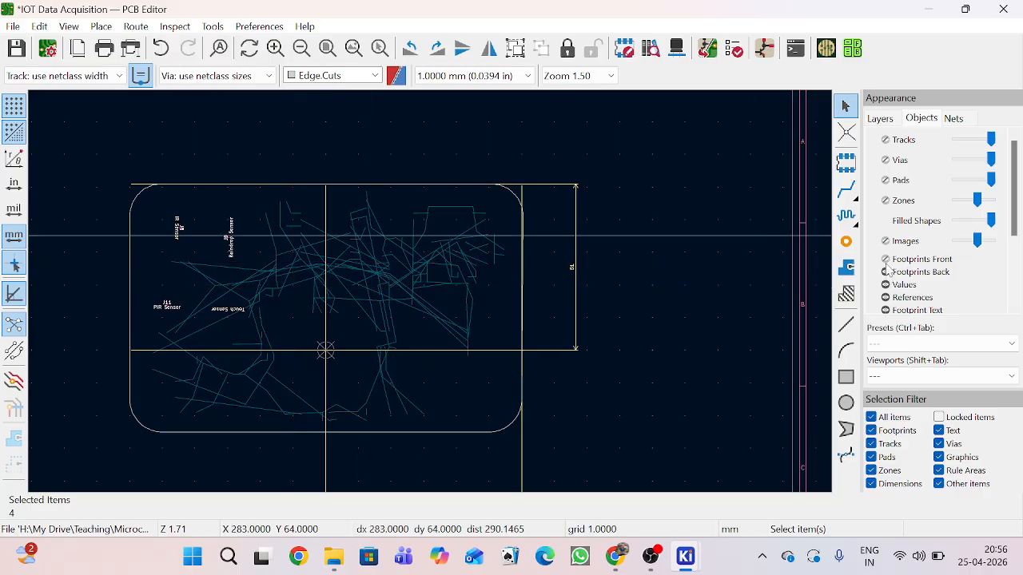
{"action": "left_click", "coordinate": [885, 258]}
{"action": "left_click", "coordinate": [885, 240]}
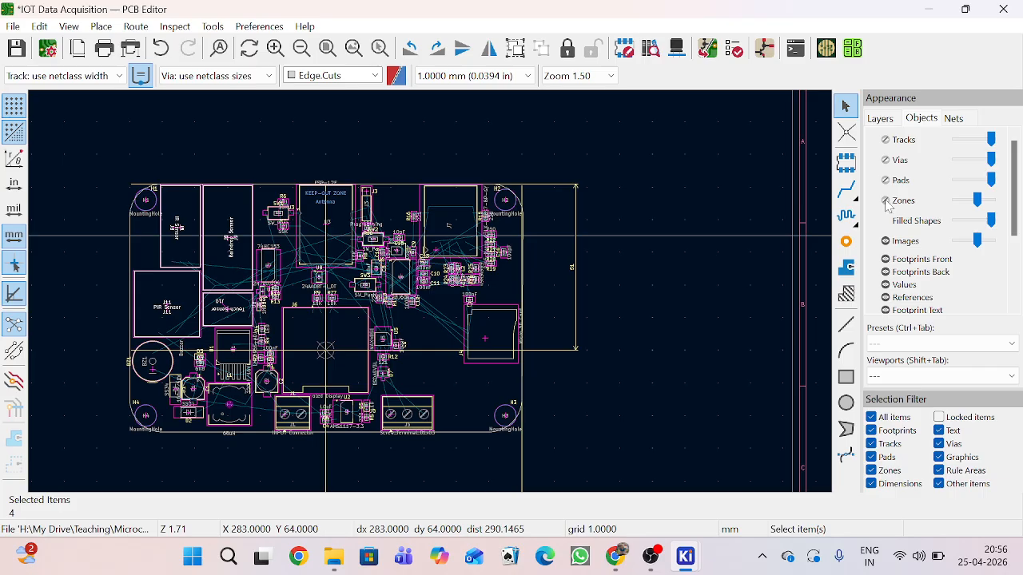
{"action": "left_click", "coordinate": [885, 201]}
{"action": "left_click", "coordinate": [885, 180]}
{"action": "left_click", "coordinate": [886, 160]}
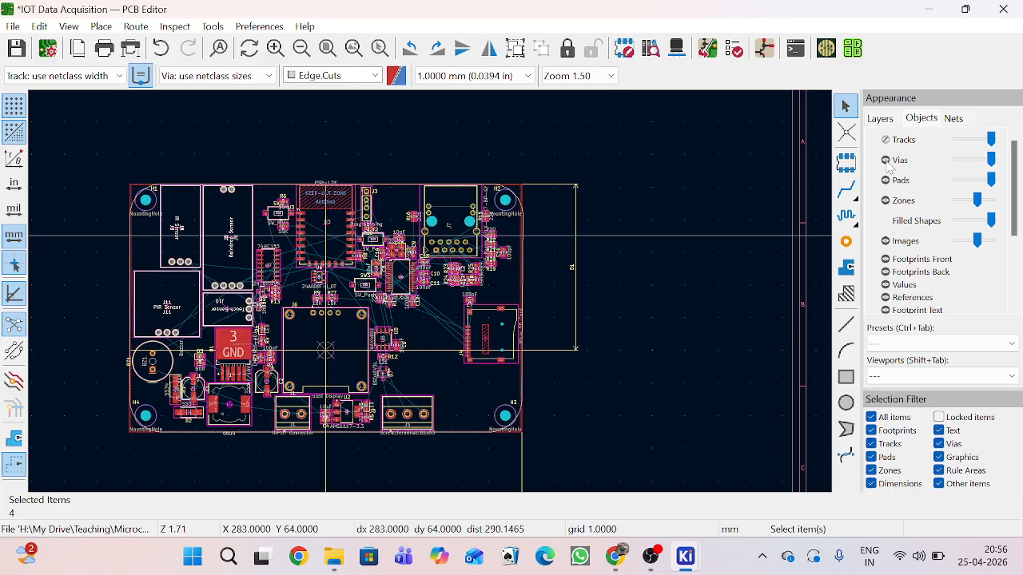
{"action": "left_click", "coordinate": [885, 140]}
{"action": "left_click", "coordinate": [889, 182]}
{"action": "left_click", "coordinate": [886, 180]}
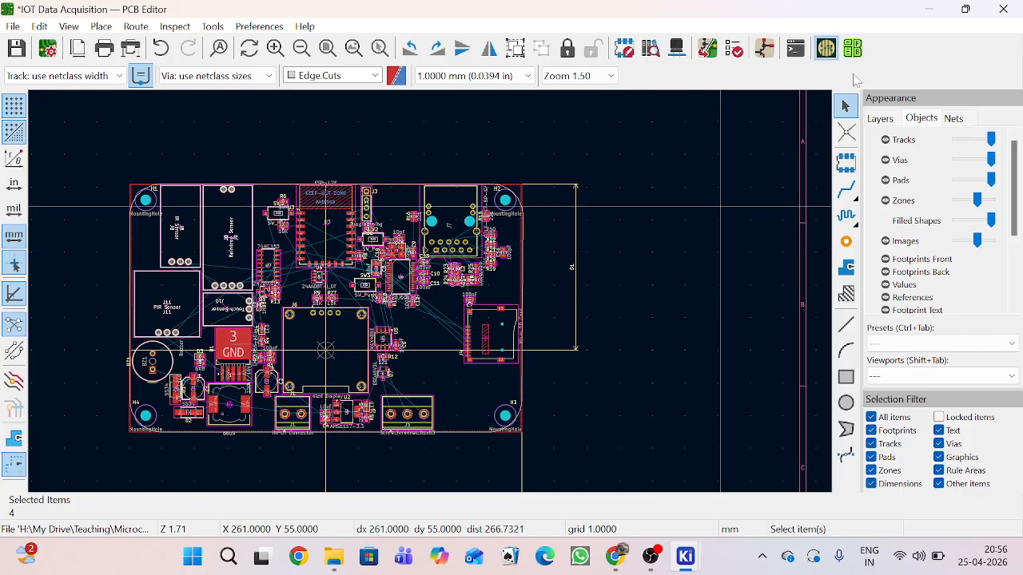
Step: Go to the layer list and select the copper zone outline at the board's lower-right corner to view its details
{"action": "left_click", "coordinate": [880, 119]}
{"action": "scroll", "coordinate": [520, 422], "scroll_direction": "up", "scroll_amount": 10}
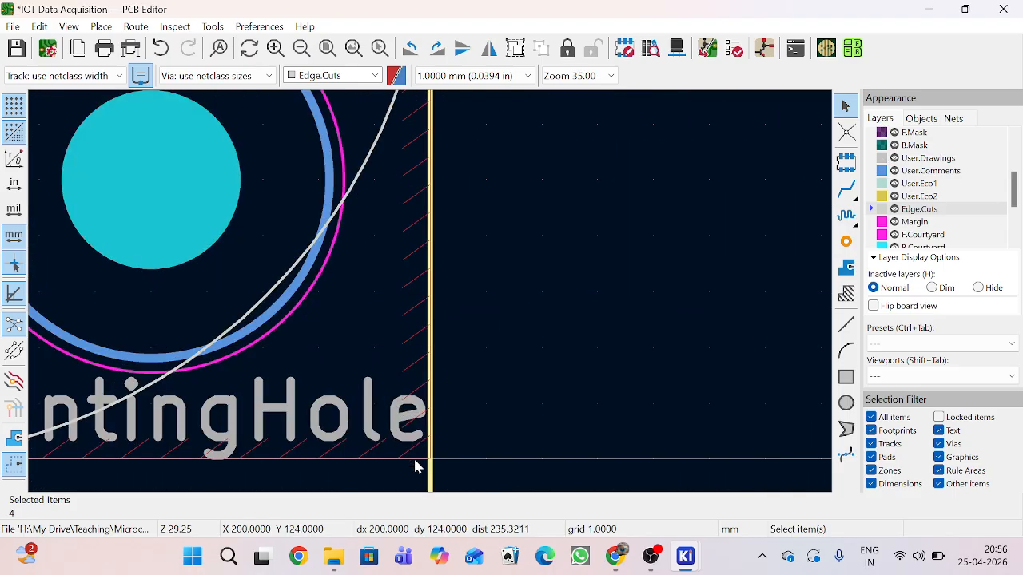
{"action": "left_click", "coordinate": [415, 463]}
{"action": "scroll", "coordinate": [431, 458], "scroll_direction": "down", "scroll_amount": 4}
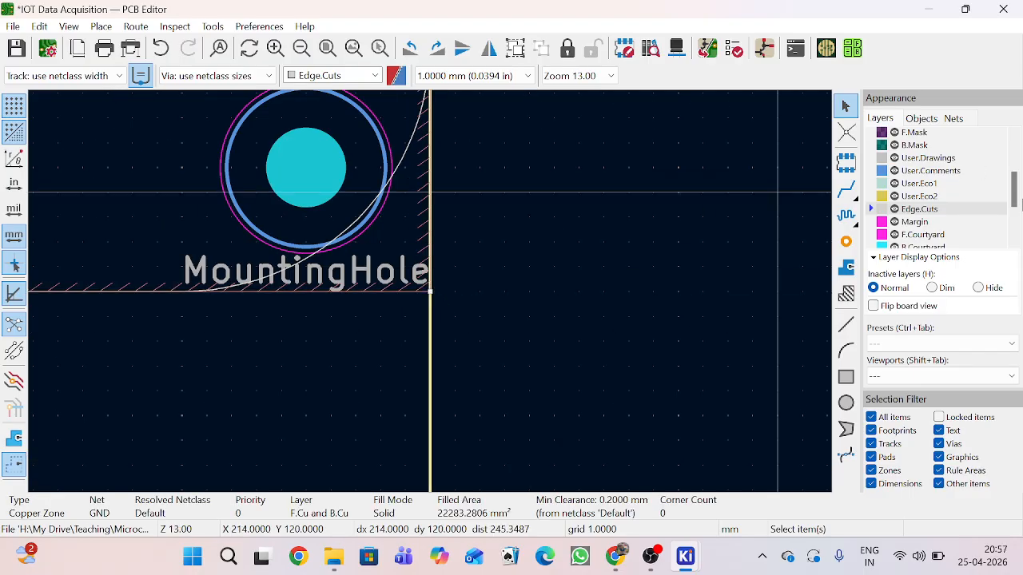
Step: Make B.Silkscreen the active layer and look through the layer choices for a new filled zone near mounting hole H3
{"action": "scroll", "coordinate": [963, 185], "scroll_direction": "up", "scroll_amount": 3}
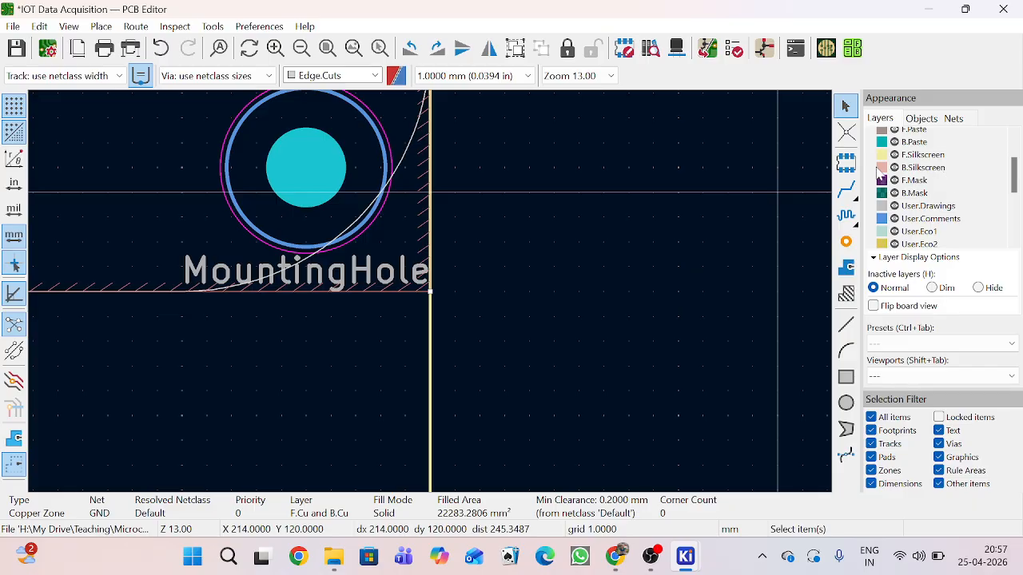
{"action": "left_click", "coordinate": [879, 168]}
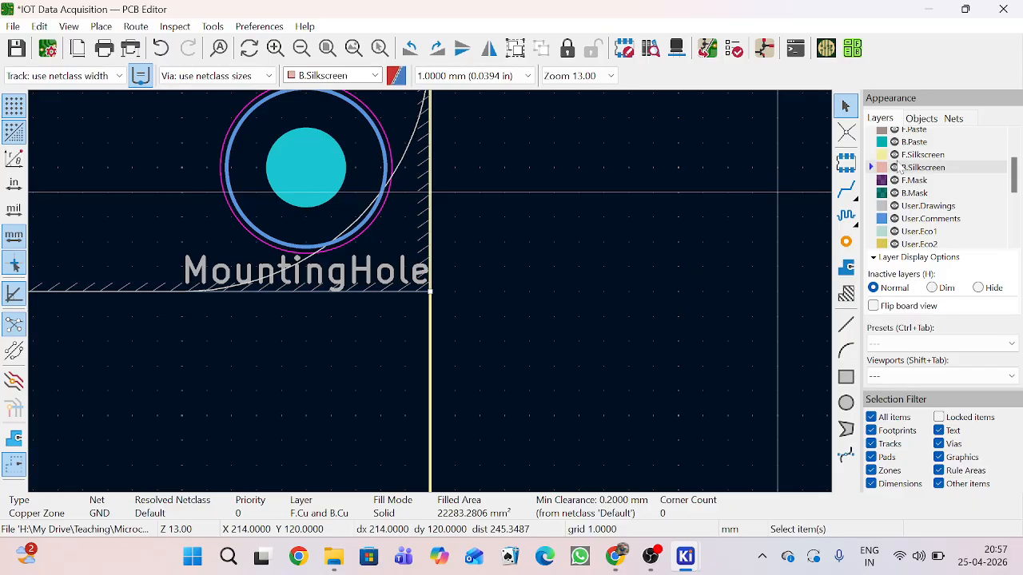
{"action": "left_click", "coordinate": [847, 269]}
{"action": "scroll", "coordinate": [439, 320], "scroll_direction": "down", "scroll_amount": 5}
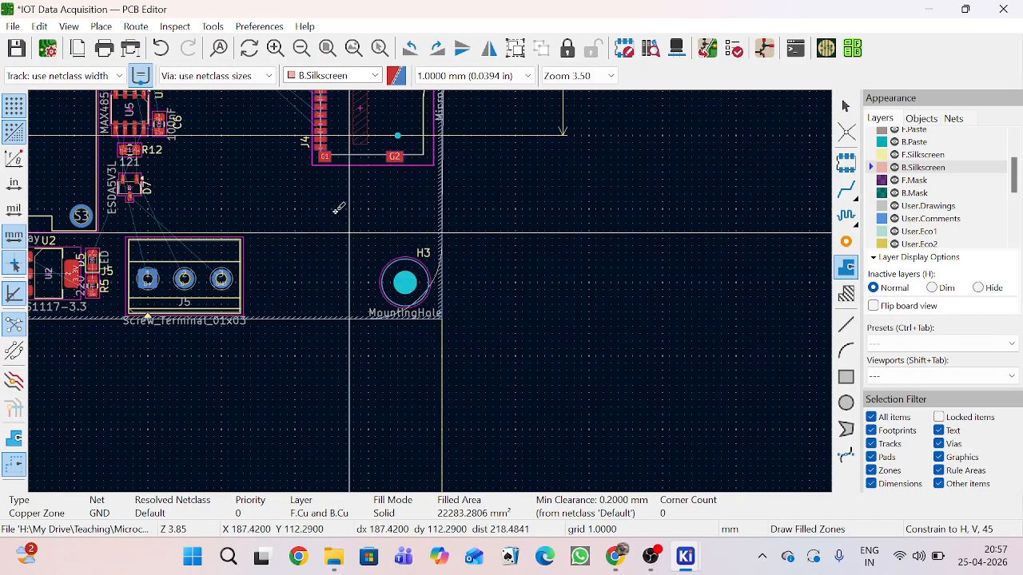
{"action": "left_click", "coordinate": [359, 276]}
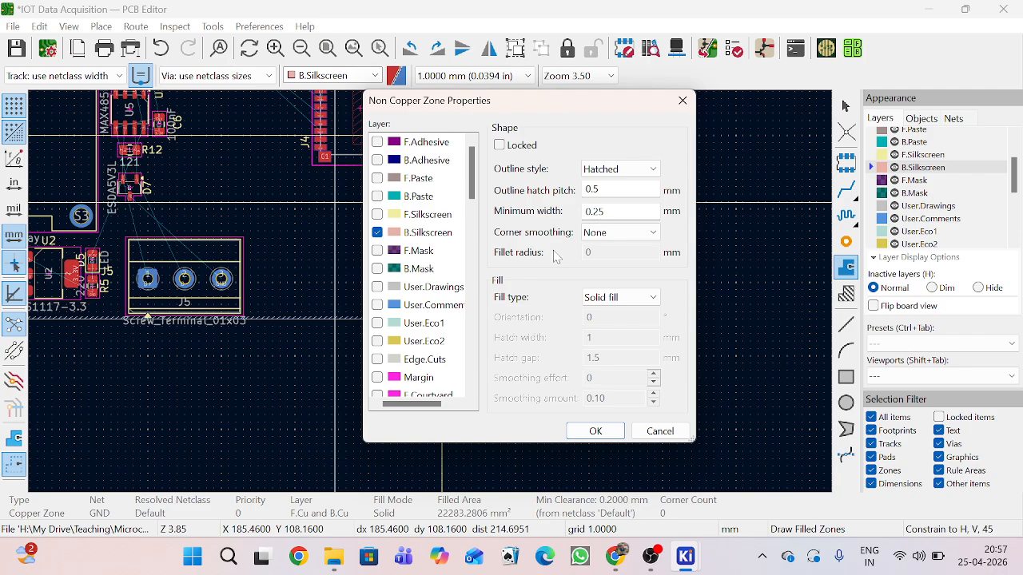
{"action": "scroll", "coordinate": [452, 183], "scroll_direction": "down", "scroll_amount": 2}
{"action": "scroll", "coordinate": [453, 186], "scroll_direction": "up", "scroll_amount": 2}
{"action": "scroll", "coordinate": [431, 240], "scroll_direction": "down", "scroll_amount": 13}
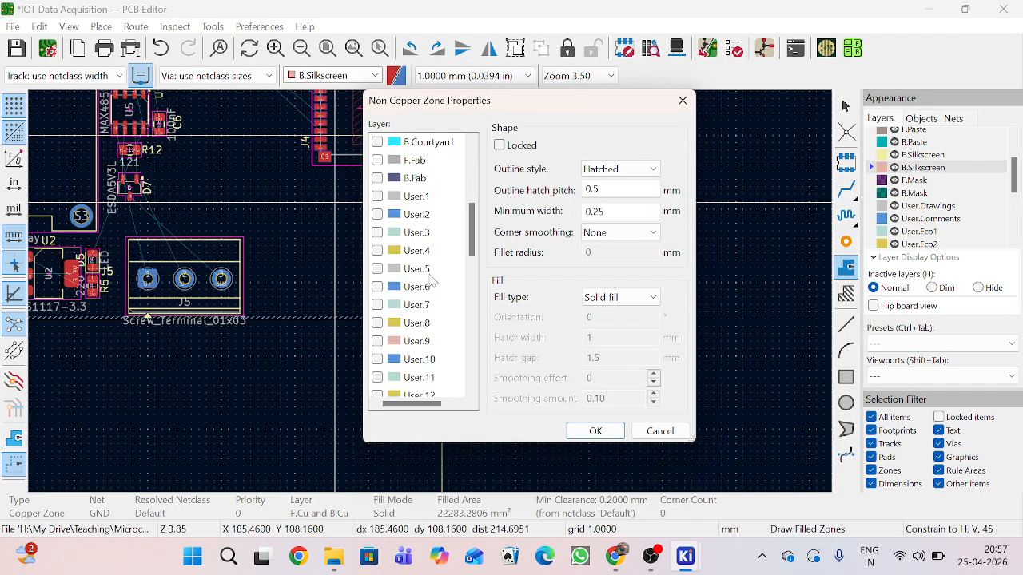
{"action": "scroll", "coordinate": [431, 281], "scroll_direction": "down", "scroll_amount": 3}
{"action": "scroll", "coordinate": [424, 287], "scroll_direction": "up", "scroll_amount": 16}
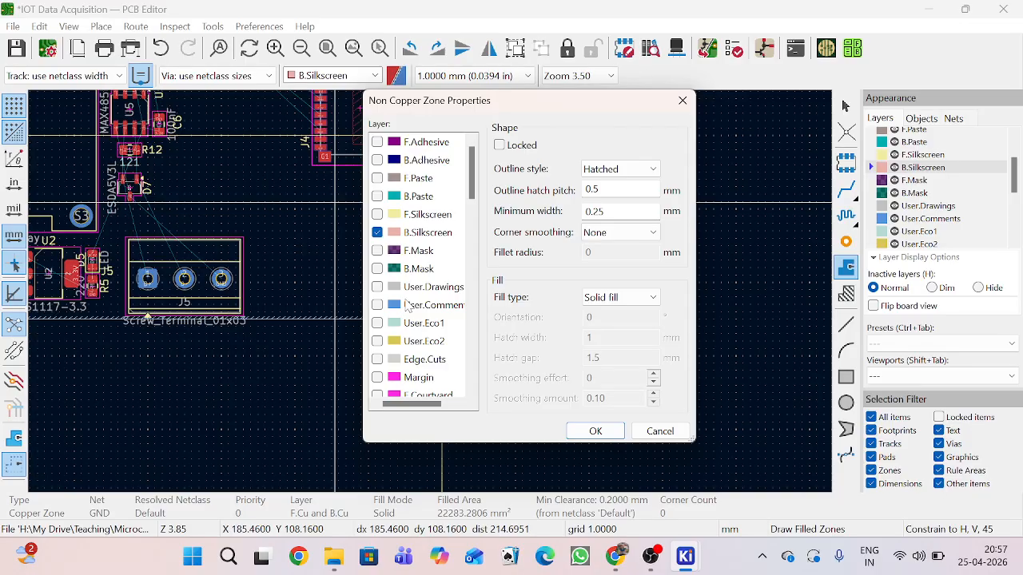
{"action": "left_click", "coordinate": [683, 100]}
{"action": "scroll", "coordinate": [431, 289], "scroll_direction": "down", "scroll_amount": 4}
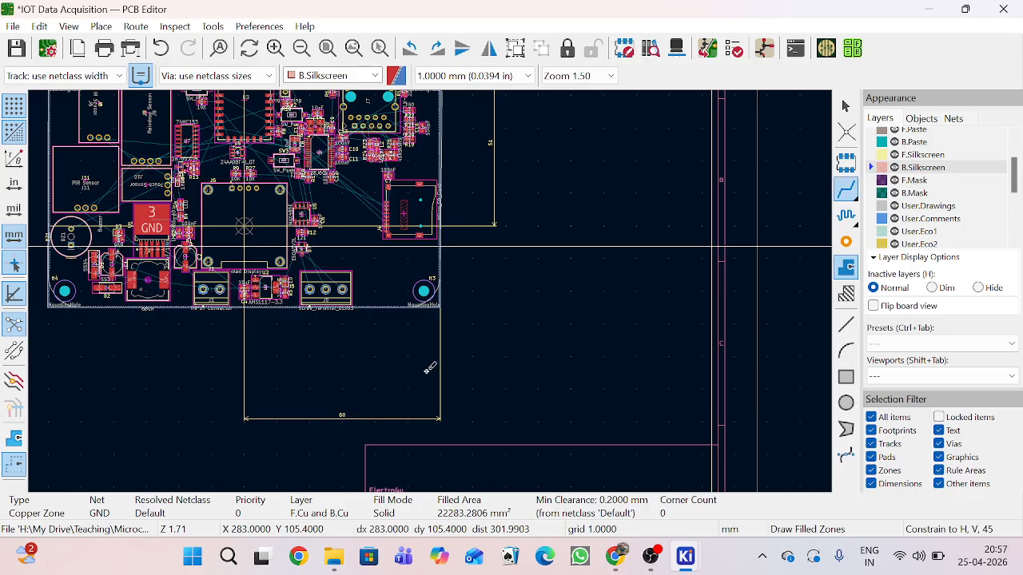
{"action": "scroll", "coordinate": [463, 210], "scroll_direction": "down", "scroll_amount": 2}
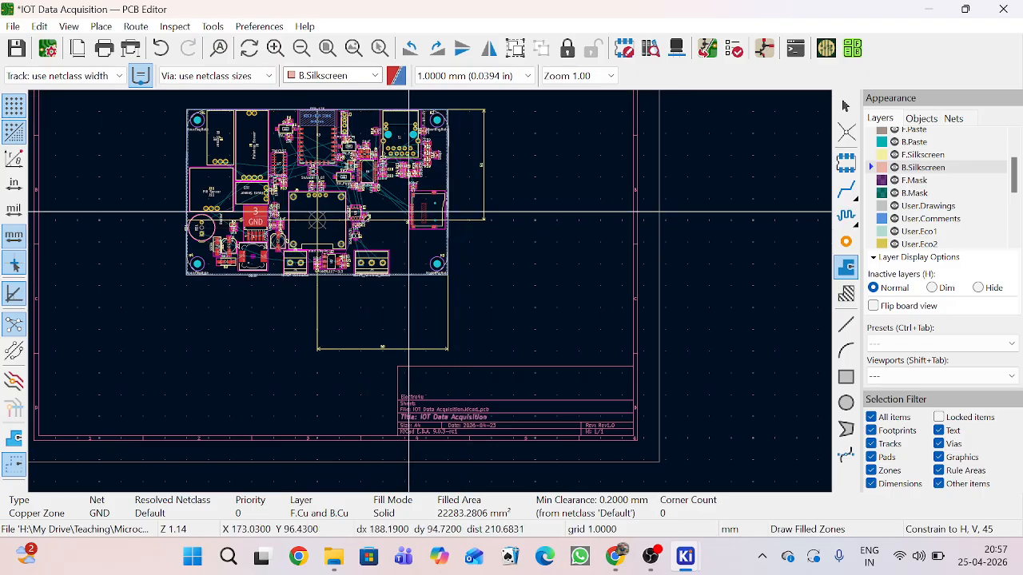
{"action": "scroll", "coordinate": [420, 294], "scroll_direction": "up", "scroll_amount": 5}
{"action": "scroll", "coordinate": [422, 291], "scroll_direction": "down", "scroll_amount": 3}
{"action": "scroll", "coordinate": [421, 291], "scroll_direction": "down", "scroll_amount": 1}
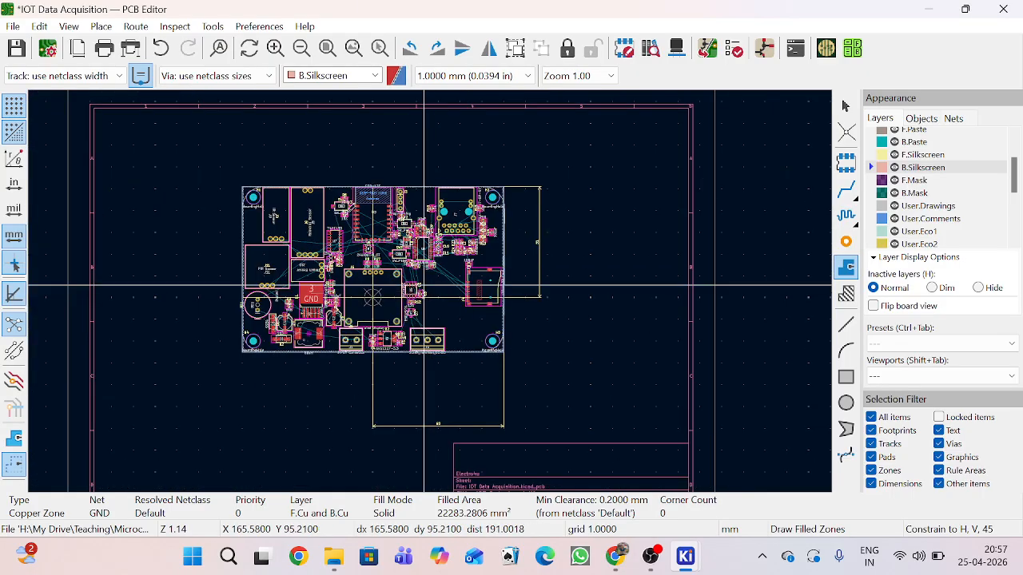
{"action": "scroll", "coordinate": [293, 135], "scroll_direction": "up", "scroll_amount": 3}
{"action": "scroll", "coordinate": [347, 338], "scroll_direction": "up", "scroll_amount": 3}
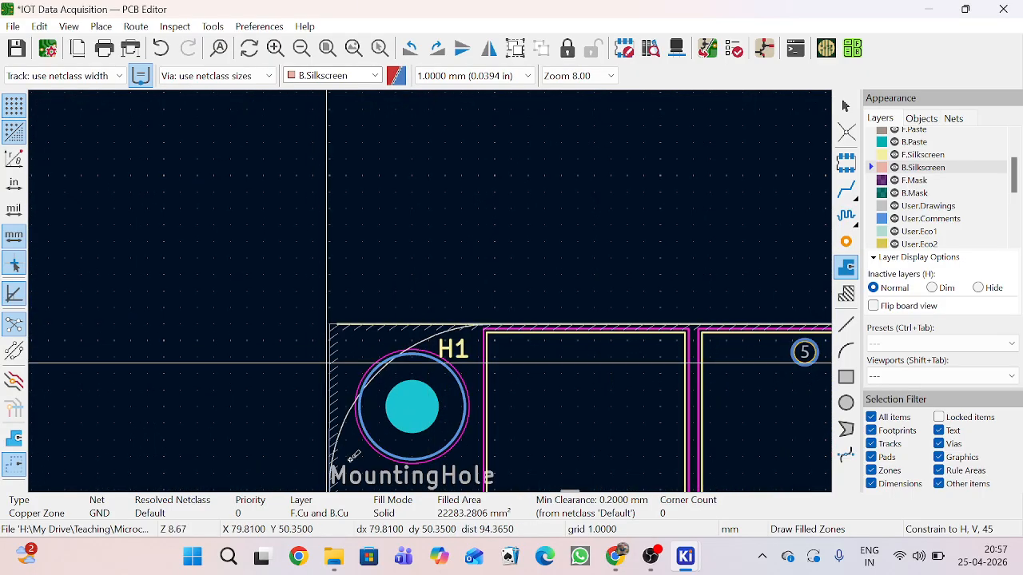
{"action": "scroll", "coordinate": [431, 292], "scroll_direction": "down", "scroll_amount": 2}
{"action": "scroll", "coordinate": [431, 293], "scroll_direction": "down", "scroll_amount": 4}
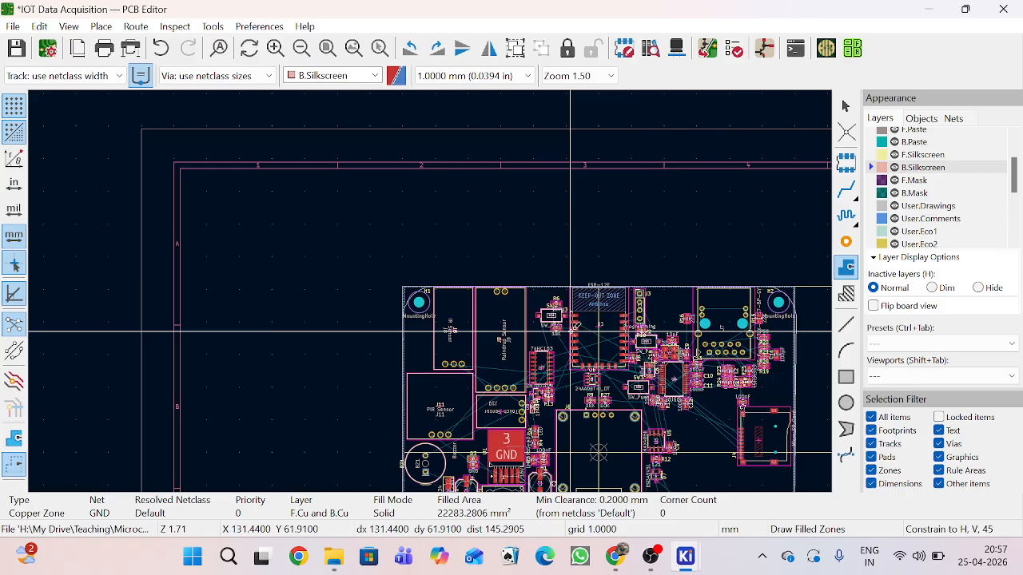
Step: Try to start a solid-fill B.Silkscreen zone with a hatched outline at the board's upper-left corner beside mounting hole H1
{"action": "scroll", "coordinate": [464, 328], "scroll_direction": "up", "scroll_amount": 4}
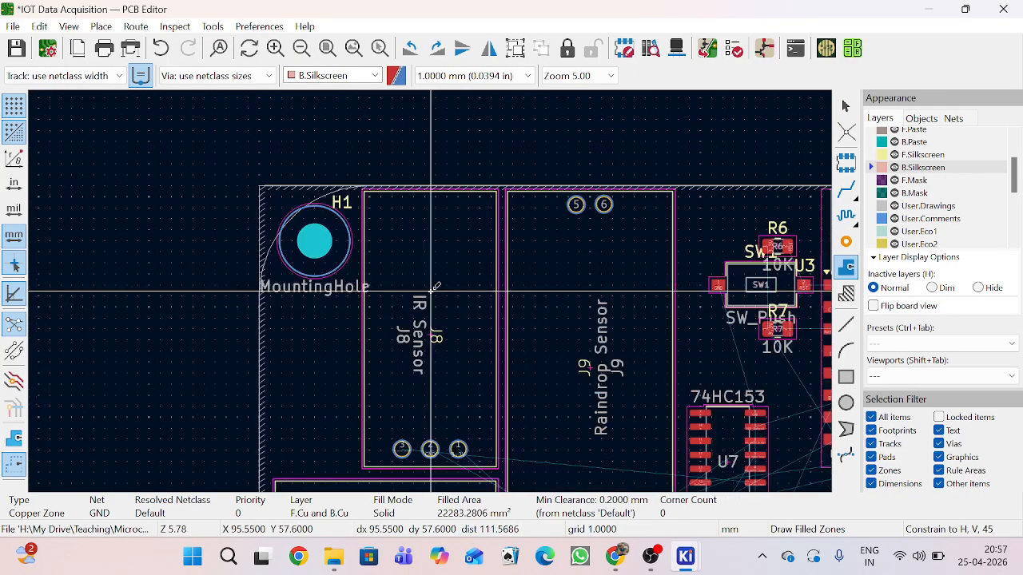
{"action": "scroll", "coordinate": [431, 289], "scroll_direction": "up", "scroll_amount": 2}
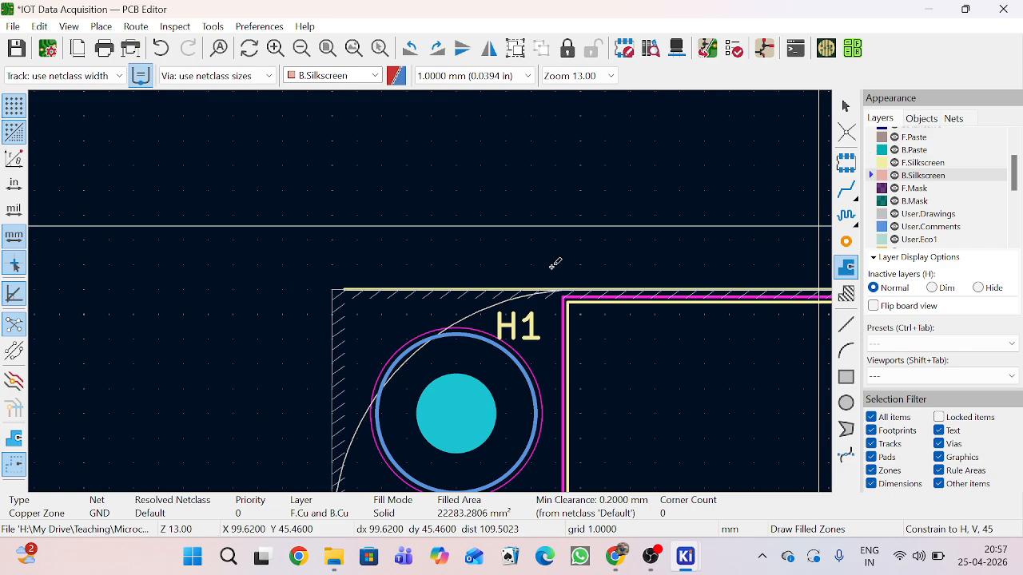
{"action": "scroll", "coordinate": [334, 290], "scroll_direction": "up", "scroll_amount": 4}
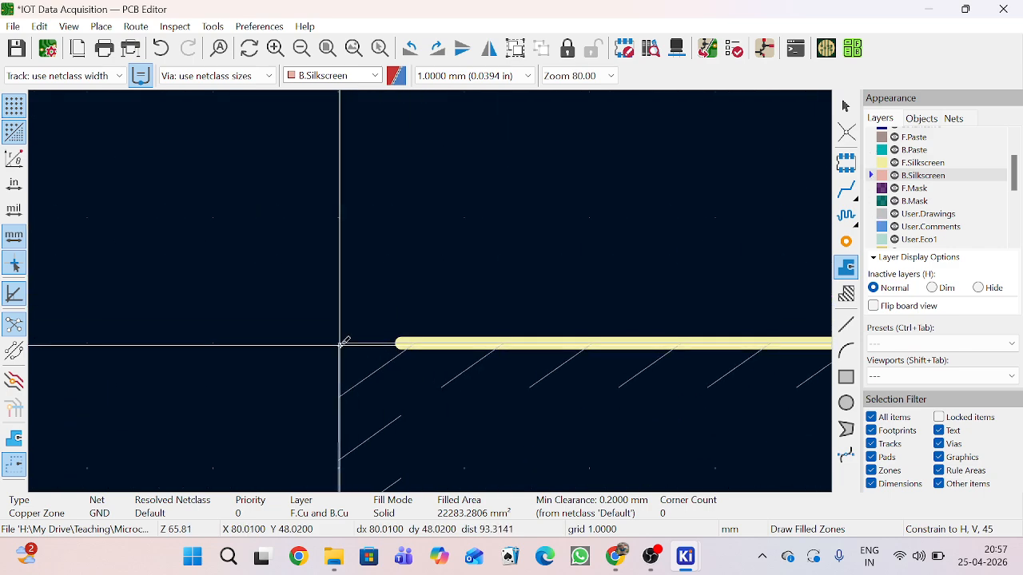
{"action": "left_click", "coordinate": [344, 344]}
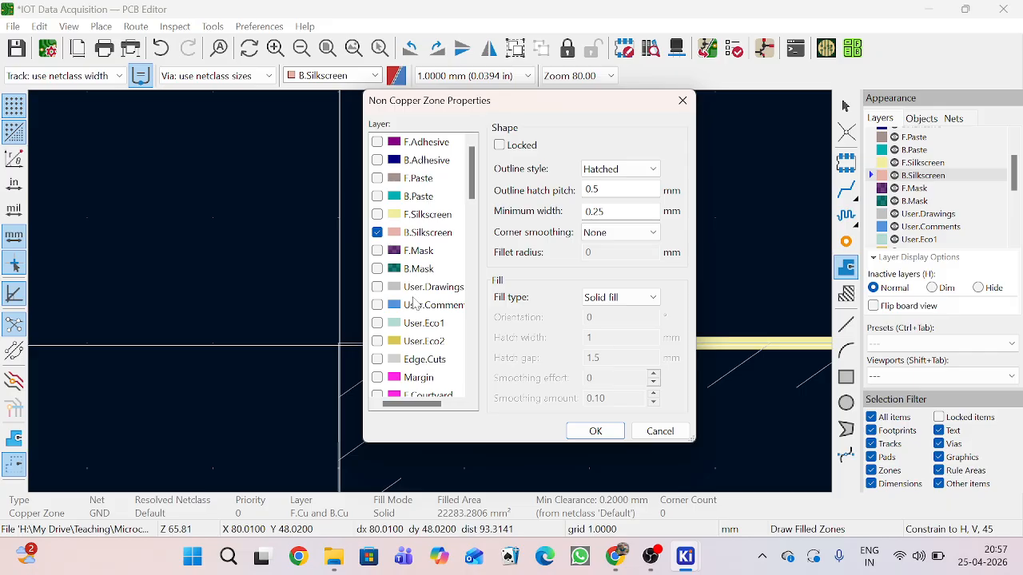
{"action": "left_click", "coordinate": [595, 431]}
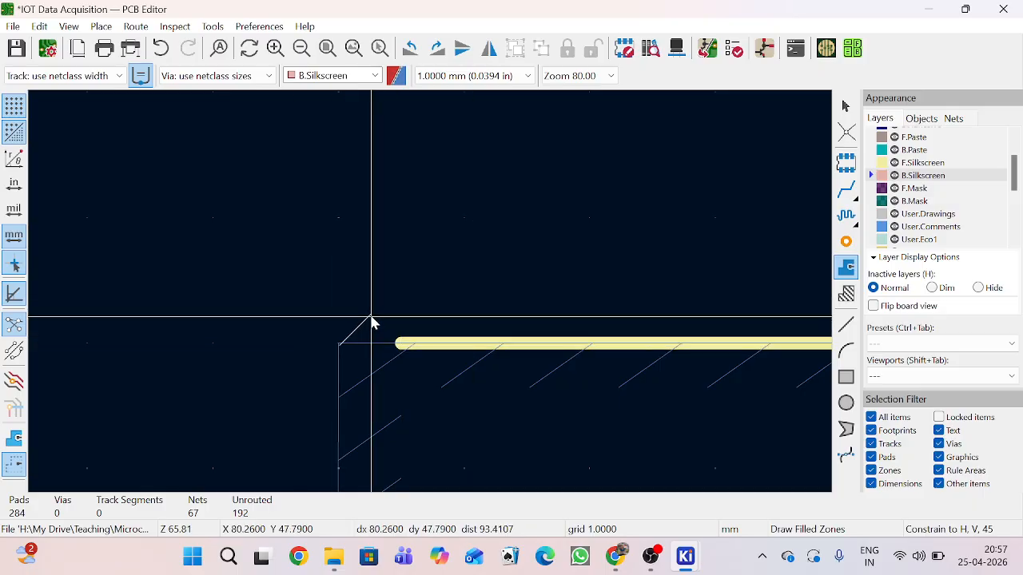
{"action": "right_click", "coordinate": [371, 322]}
{"action": "left_click", "coordinate": [400, 326]}
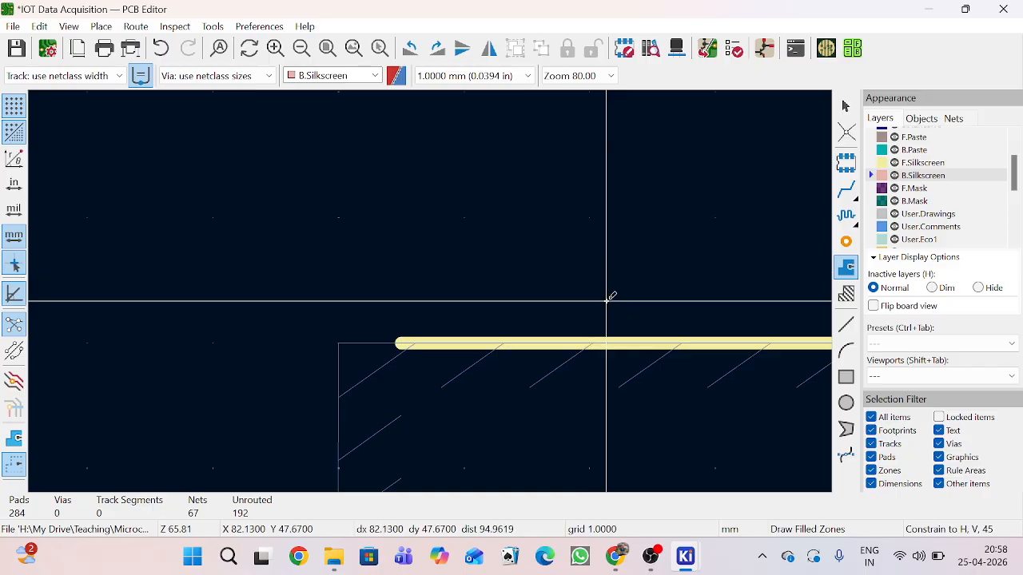
{"action": "scroll", "coordinate": [434, 285], "scroll_direction": "down", "scroll_amount": 5}
{"action": "scroll", "coordinate": [434, 286], "scroll_direction": "up", "scroll_amount": 5}
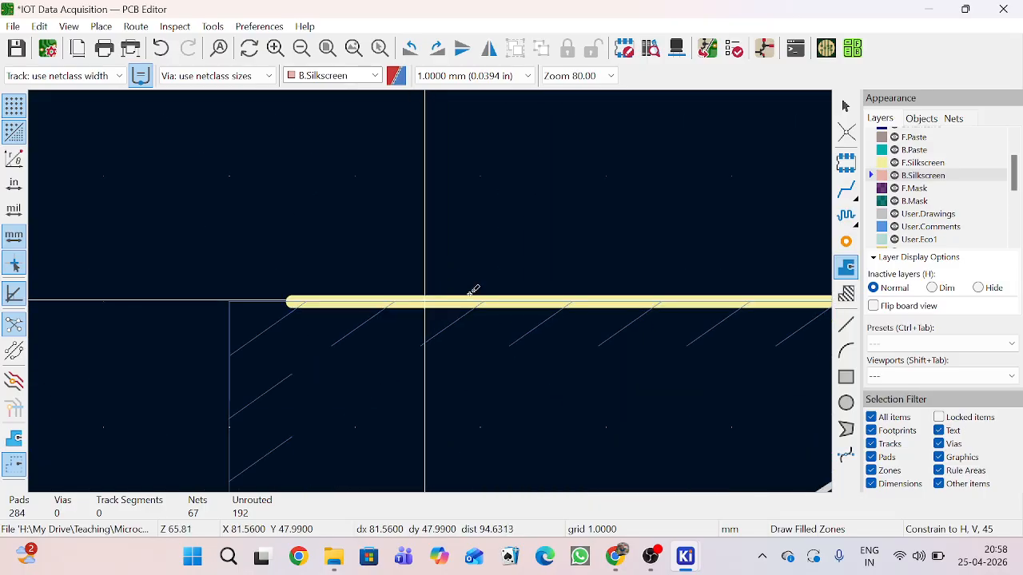
{"action": "key", "text": "Escape"}
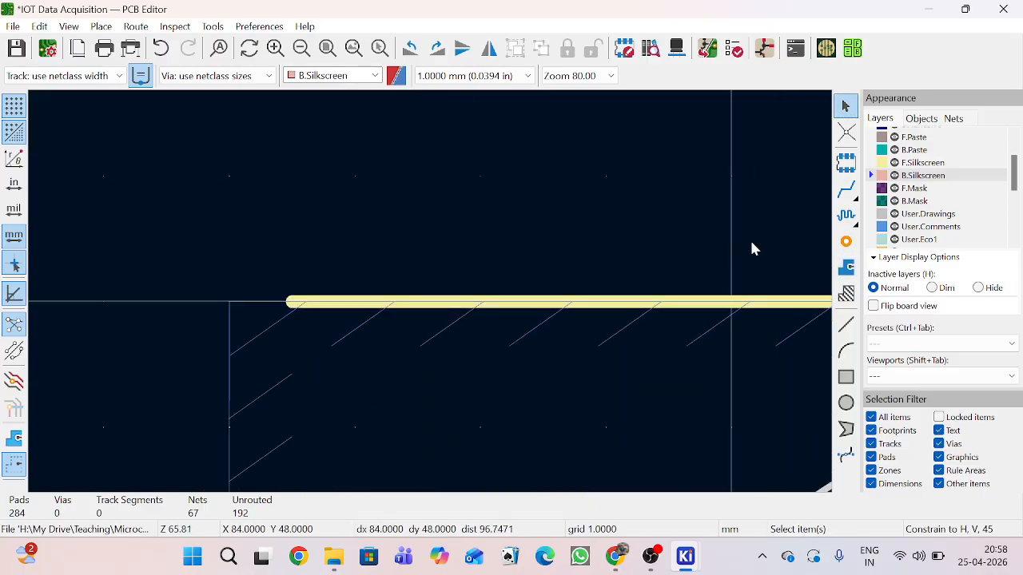
Step: Select the copper zone outline and review the properties for a new B.Silkscreen zone starting at its upper-left corner
{"action": "left_click", "coordinate": [259, 305]}
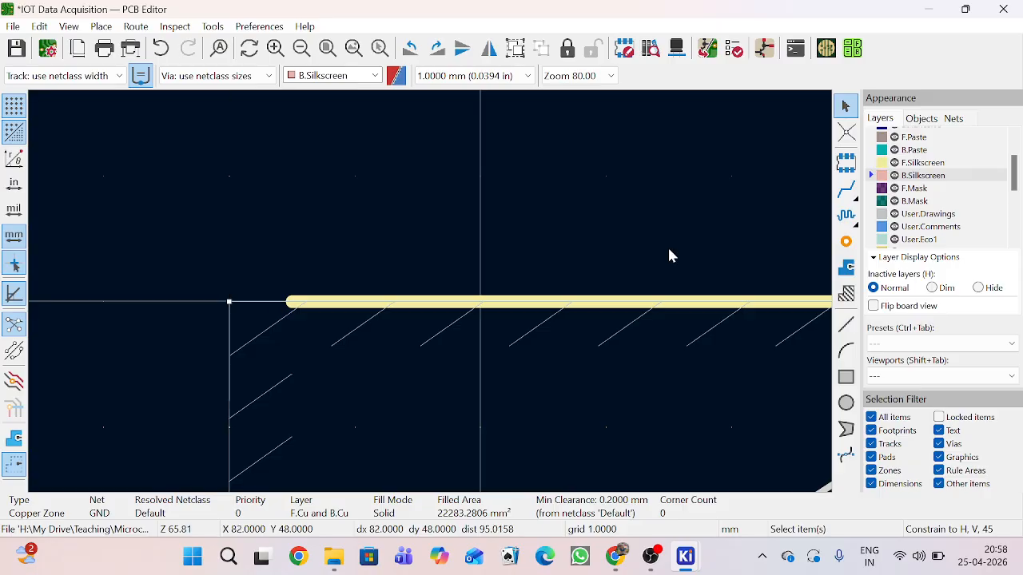
{"action": "left_click", "coordinate": [846, 267]}
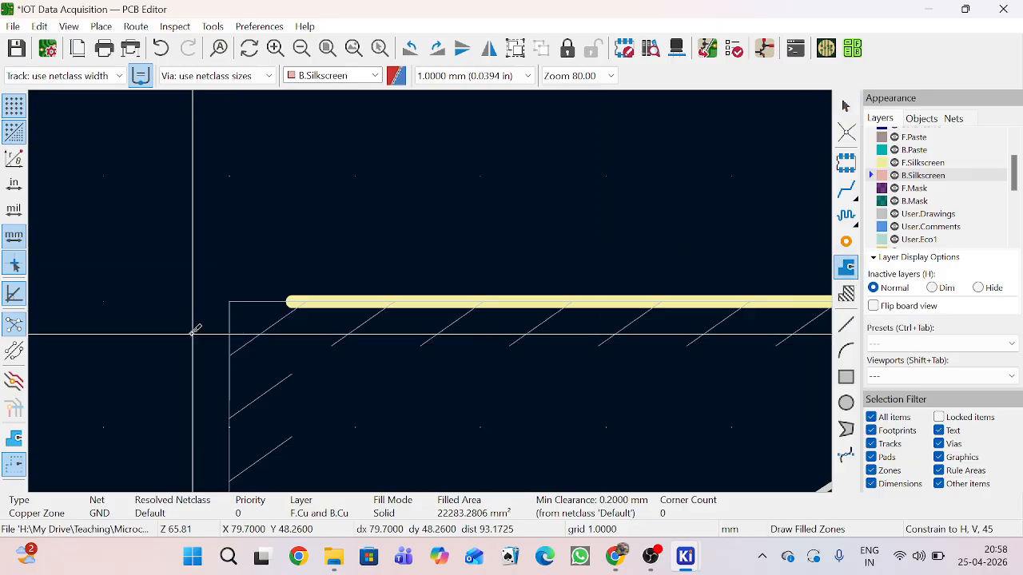
{"action": "left_click", "coordinate": [234, 304]}
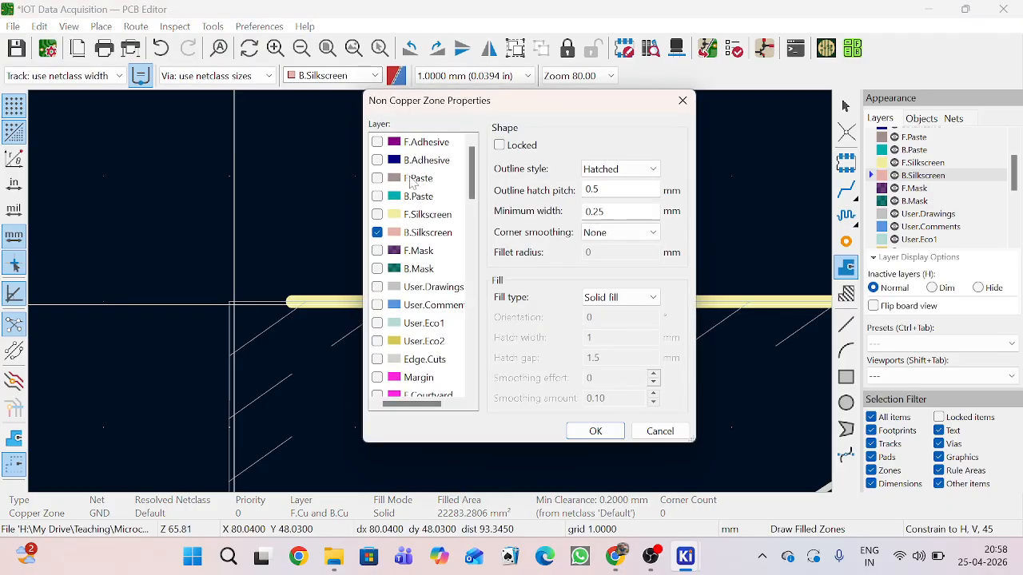
{"action": "left_click", "coordinate": [682, 100]}
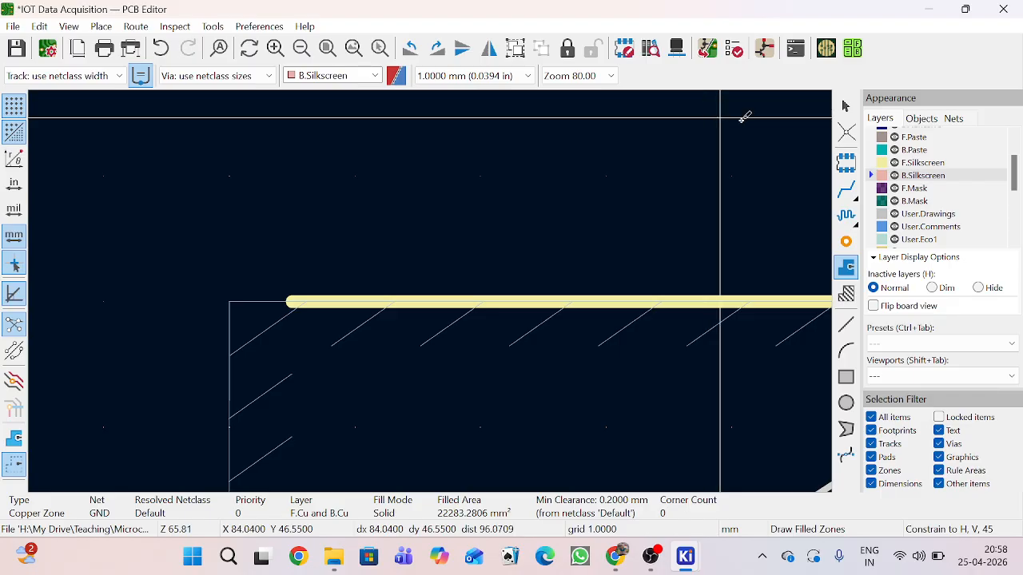
Step: Make F.Silkscreen the active layer and review the properties for a new filled zone near mounting hole H1
{"action": "scroll", "coordinate": [429, 335], "scroll_direction": "down", "scroll_amount": 6}
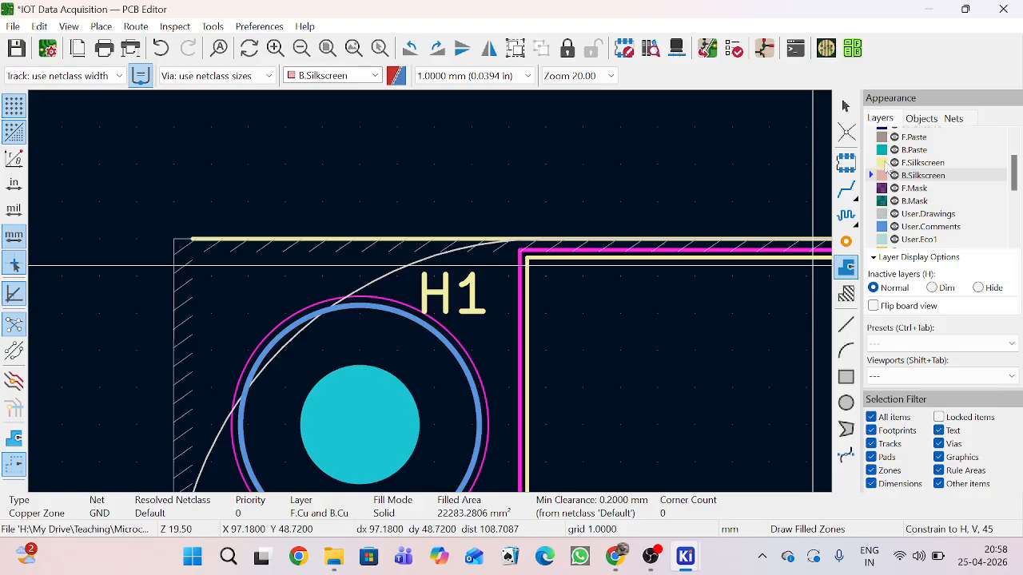
{"action": "left_click", "coordinate": [888, 164]}
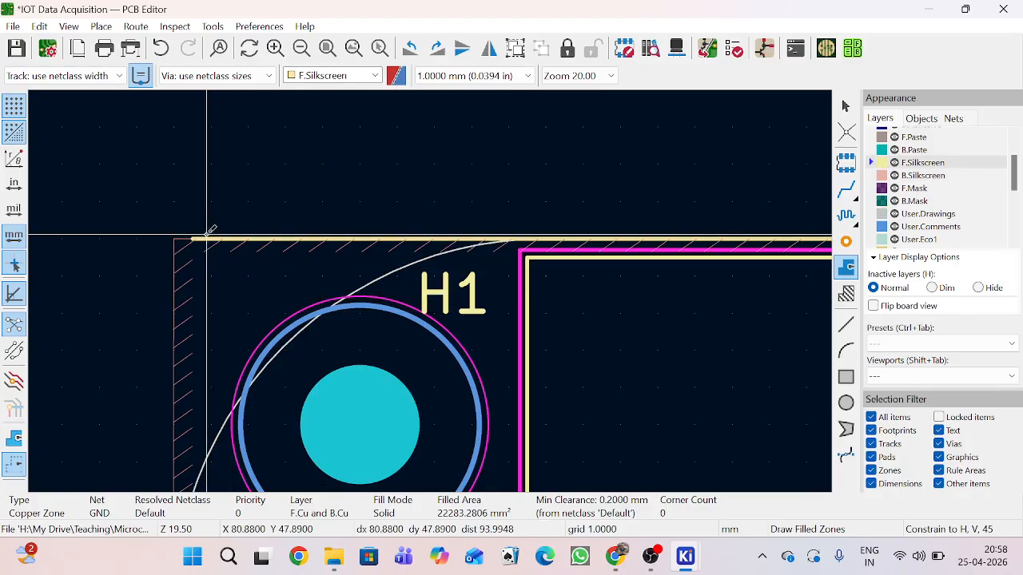
{"action": "left_click", "coordinate": [207, 238]}
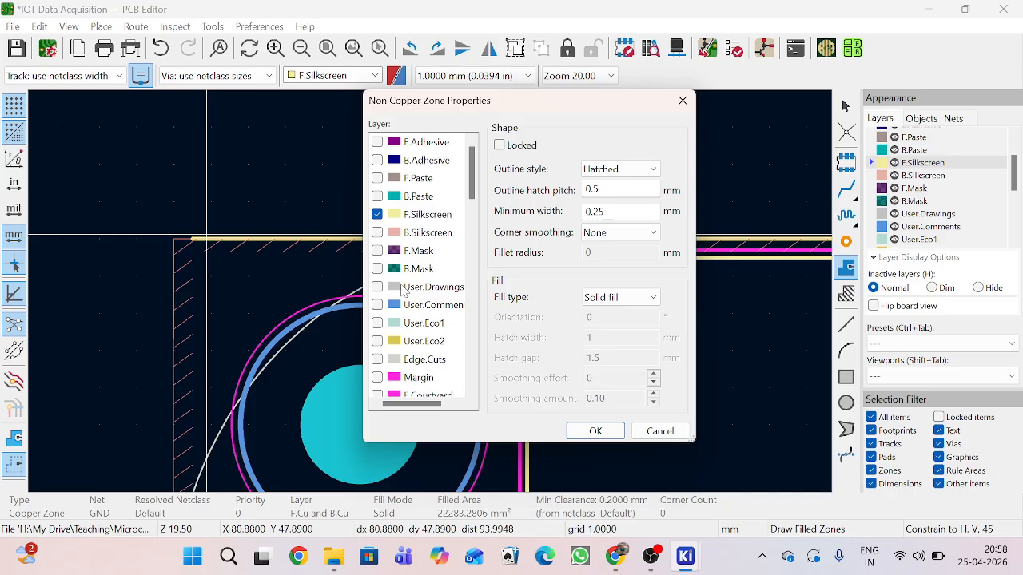
{"action": "left_click", "coordinate": [684, 102]}
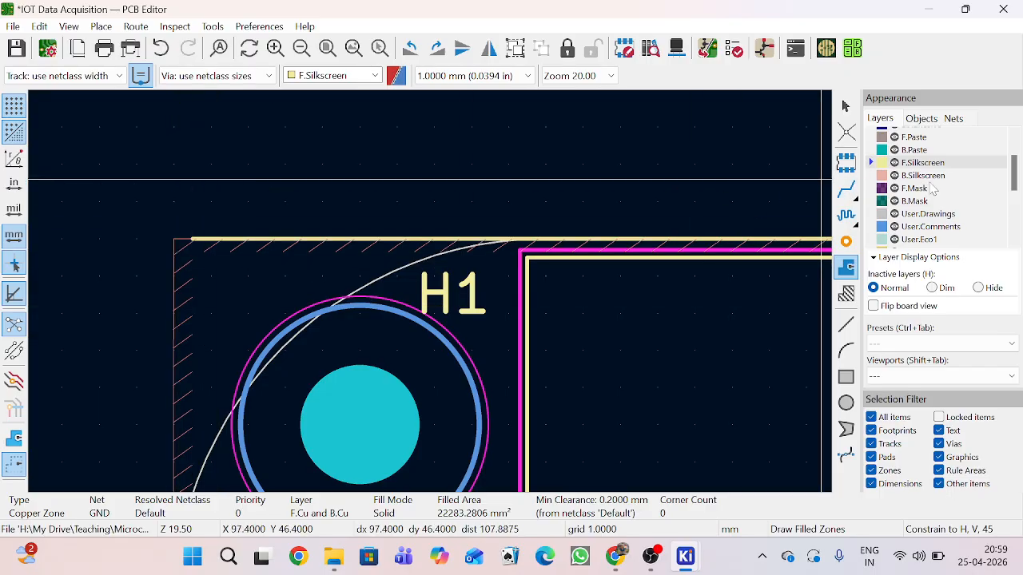
{"action": "scroll", "coordinate": [927, 203], "scroll_direction": "up", "scroll_amount": 2}
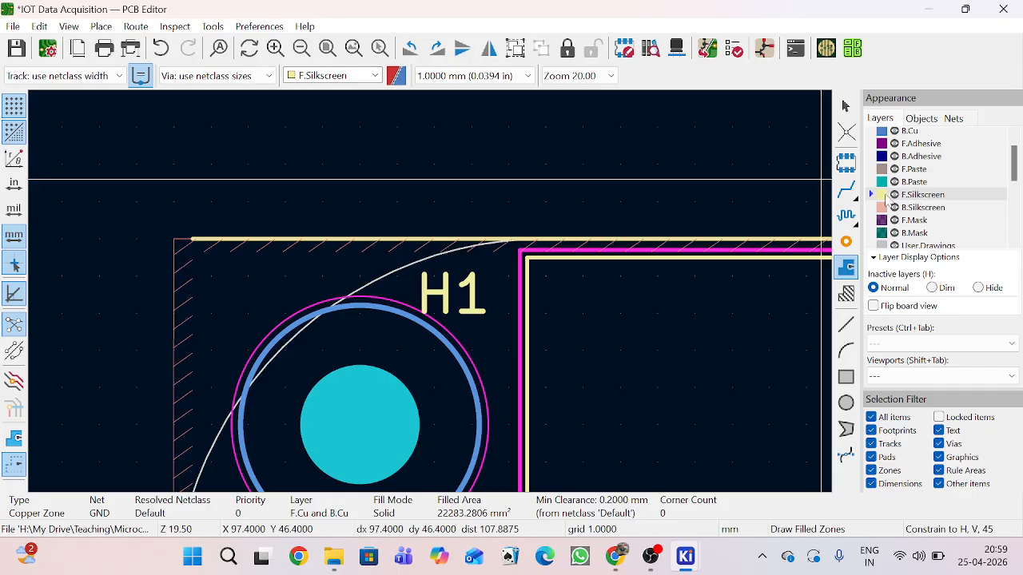
{"action": "scroll", "coordinate": [888, 153], "scroll_direction": "up", "scroll_amount": 1}
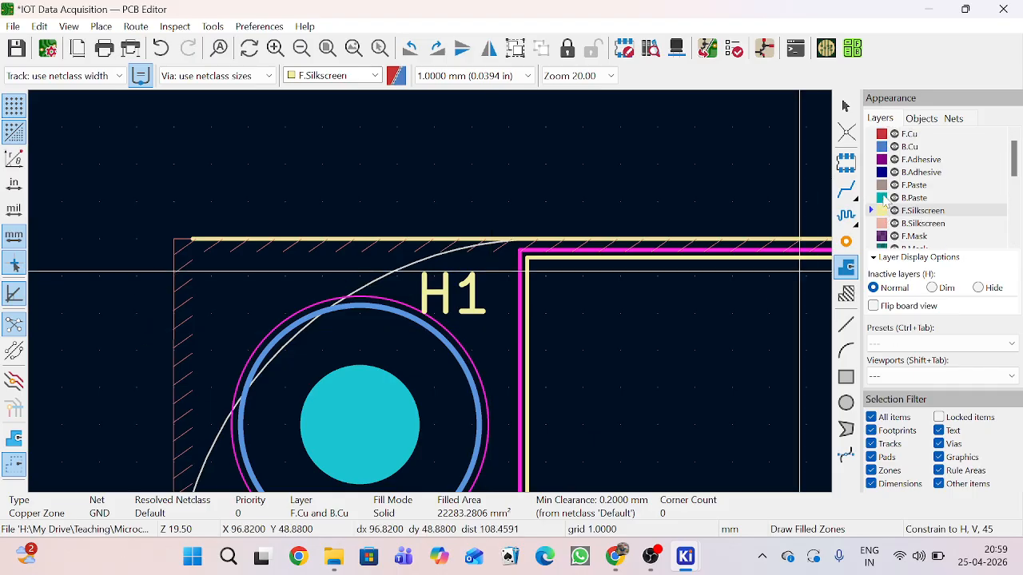
Step: Make F.Cu the active layer and review the copper zone properties for a new zone at the board's upper-left corner
{"action": "left_click", "coordinate": [889, 134]}
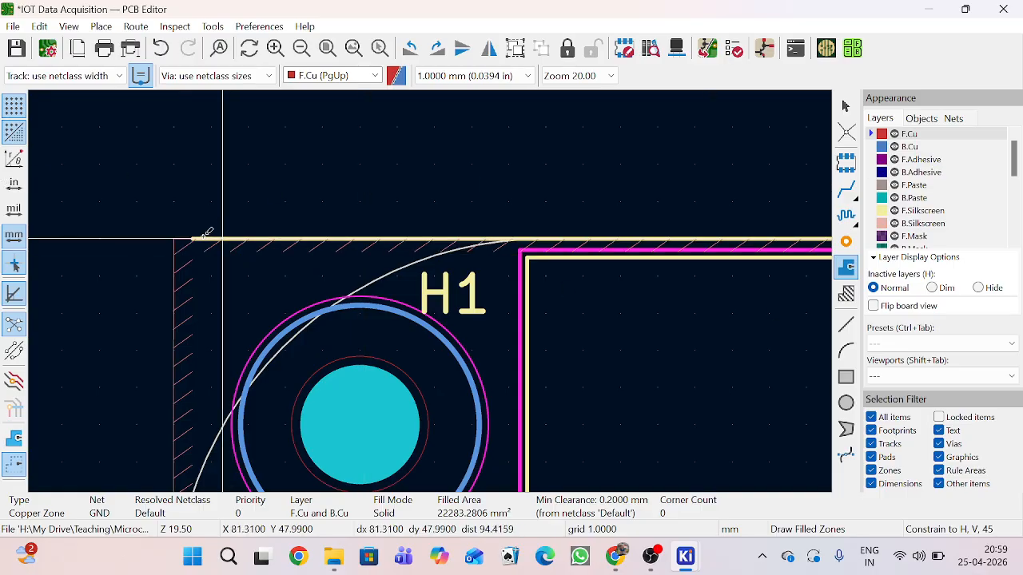
{"action": "left_click", "coordinate": [201, 236]}
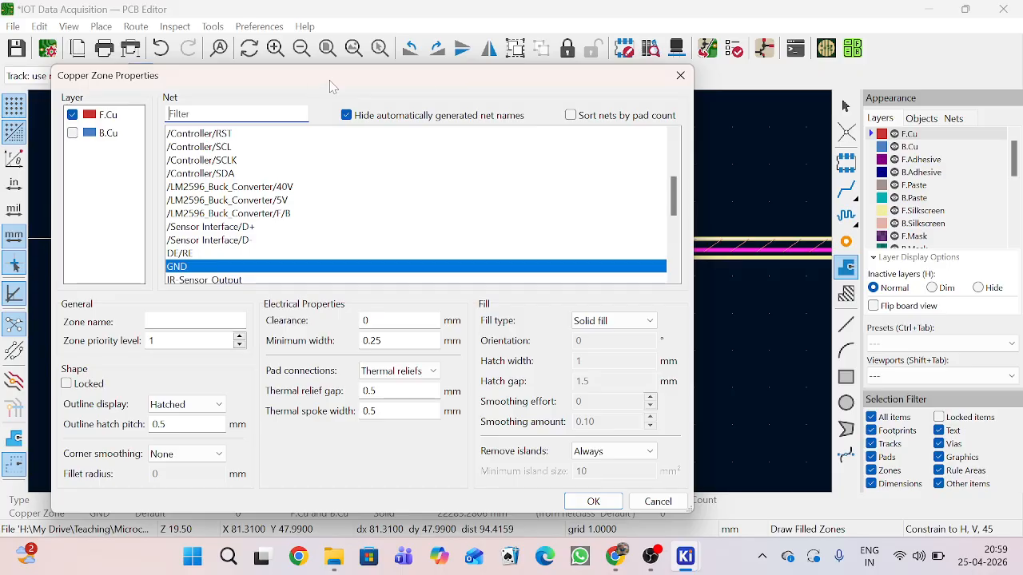
{"action": "left_click", "coordinate": [680, 75]}
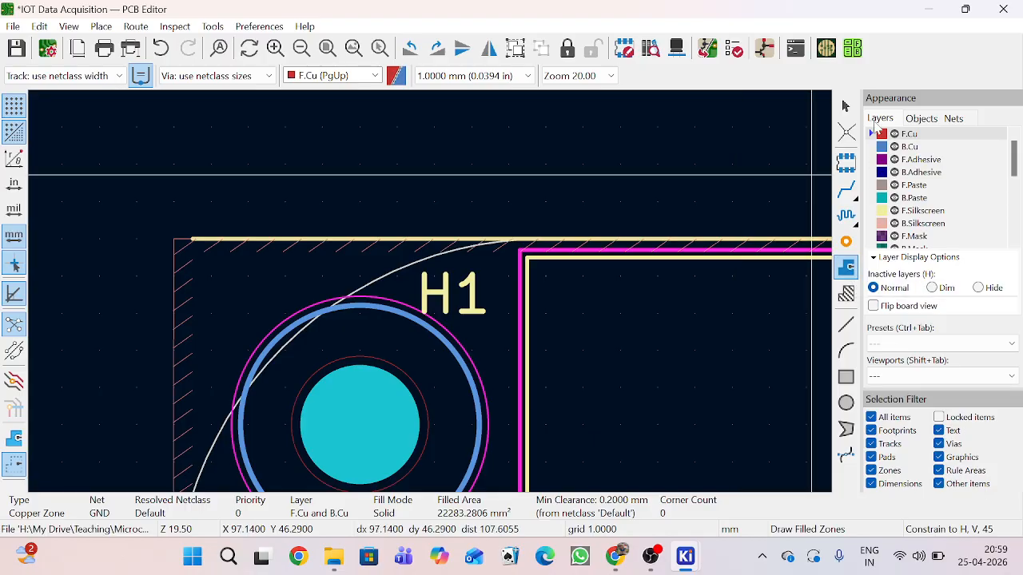
Step: Switch the active layer through F.Silkscreen, B.Cu, F.Cu, F.Adhesive and B.Adhesive, ending on F.Silkscreen
{"action": "left_click", "coordinate": [875, 211]}
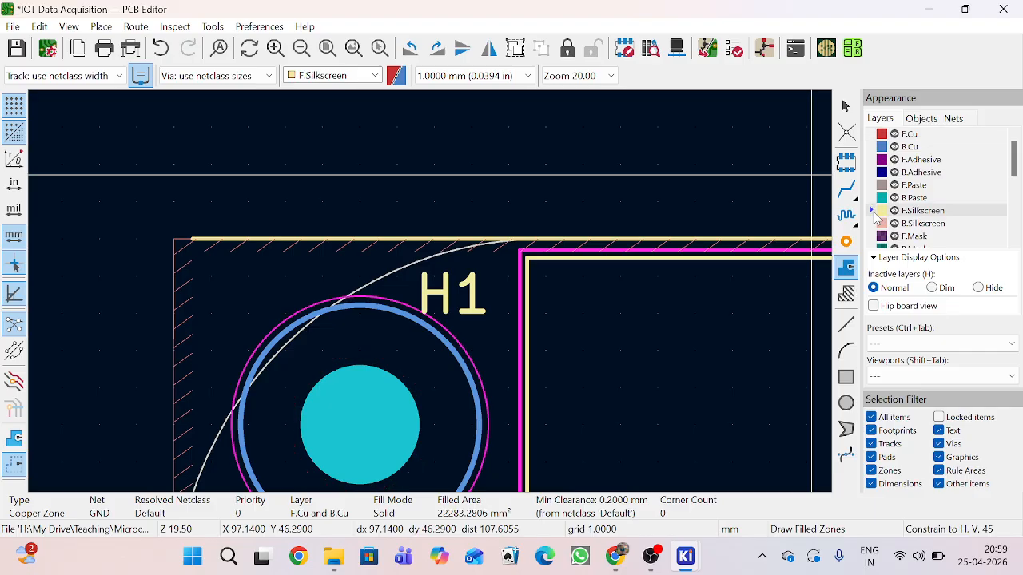
{"action": "left_click", "coordinate": [871, 146]}
{"action": "left_click", "coordinate": [871, 133]}
{"action": "left_click", "coordinate": [871, 146]}
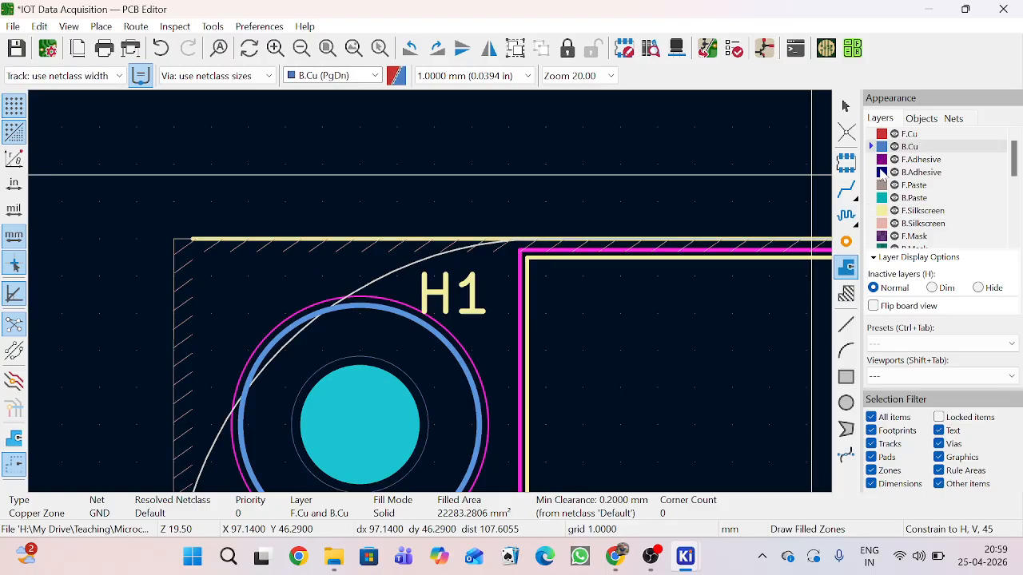
{"action": "left_click", "coordinate": [875, 160]}
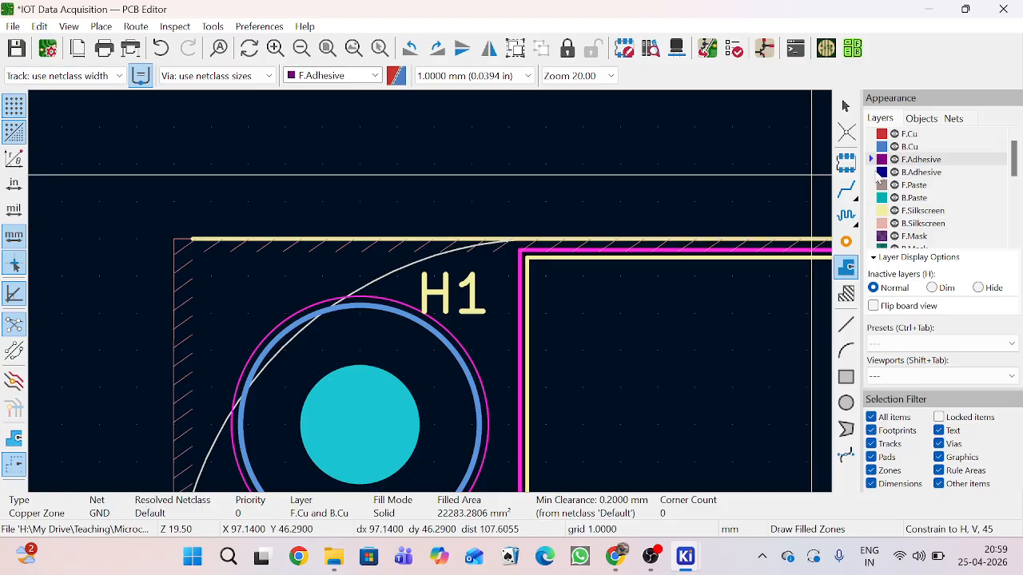
{"action": "left_click", "coordinate": [878, 173]}
{"action": "left_click", "coordinate": [879, 211]}
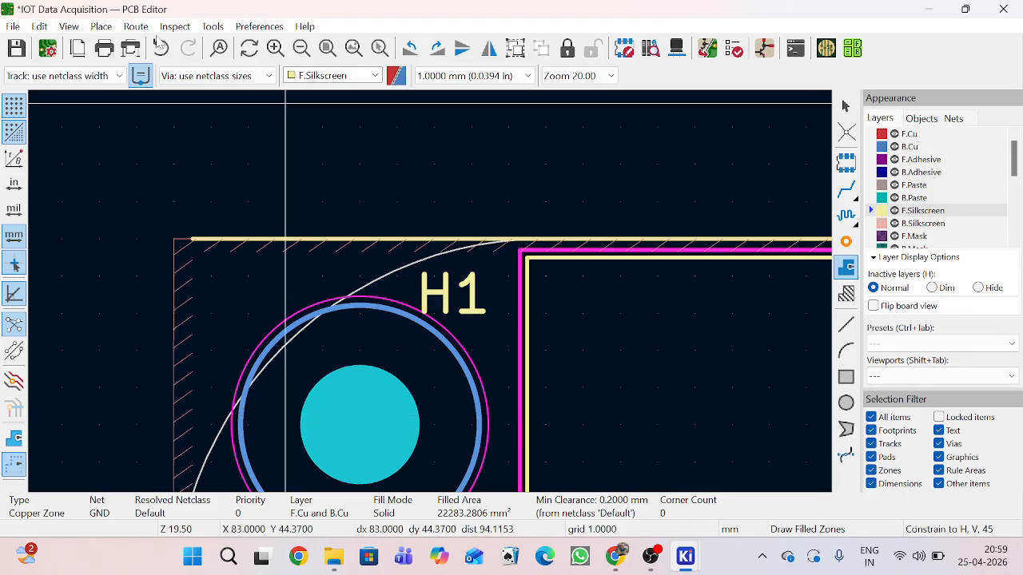
Step: Cycle the inactive layer display modes to Dim and examine the F.Silkscreen items around the board
{"action": "scroll", "coordinate": [451, 302], "scroll_direction": "down", "scroll_amount": 10}
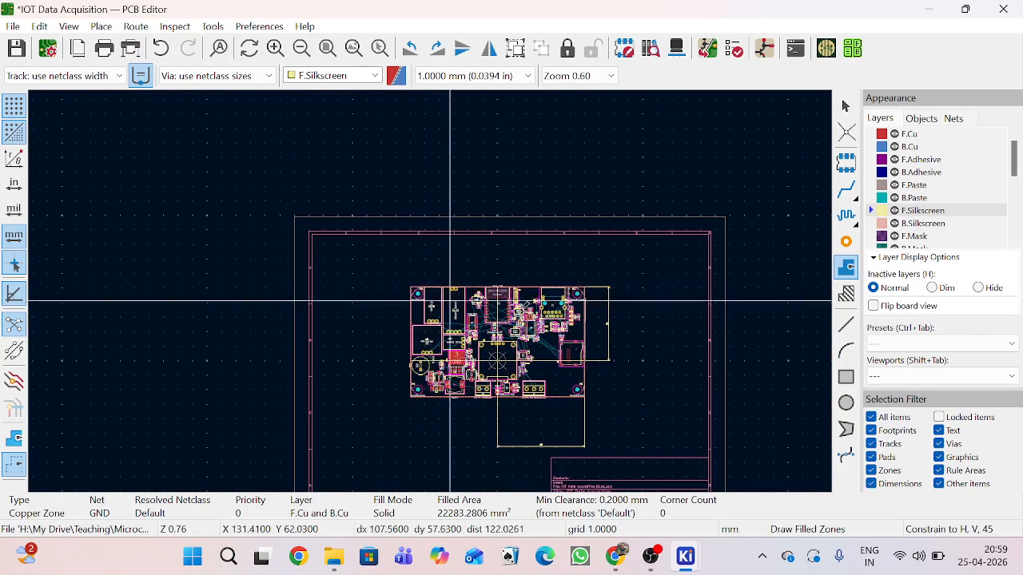
{"action": "scroll", "coordinate": [592, 328], "scroll_direction": "up", "scroll_amount": 5}
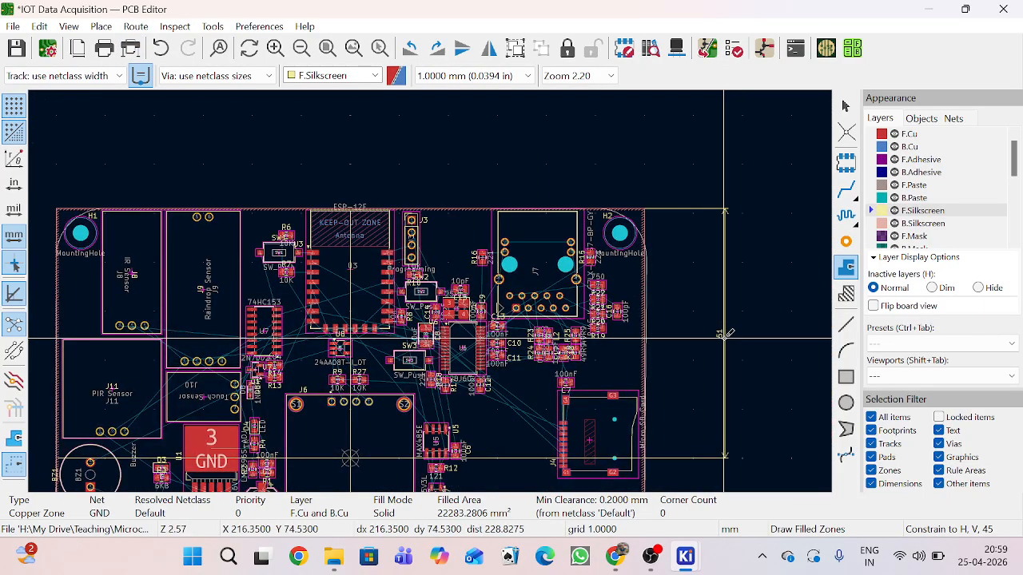
{"action": "key", "text": "h"}
{"action": "key", "text": "h"}
{"action": "key", "text": "h"}
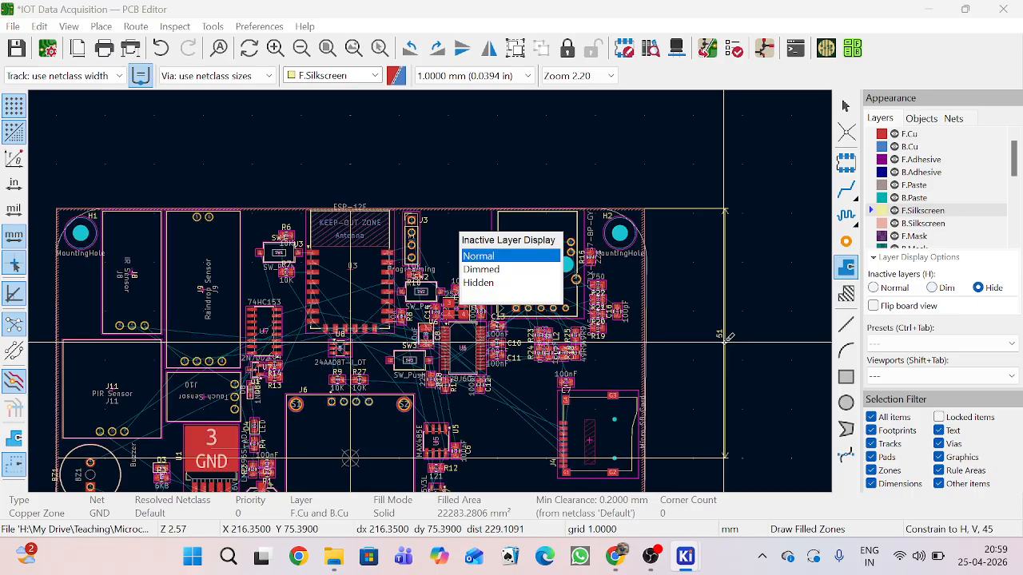
{"action": "key", "text": "h"}
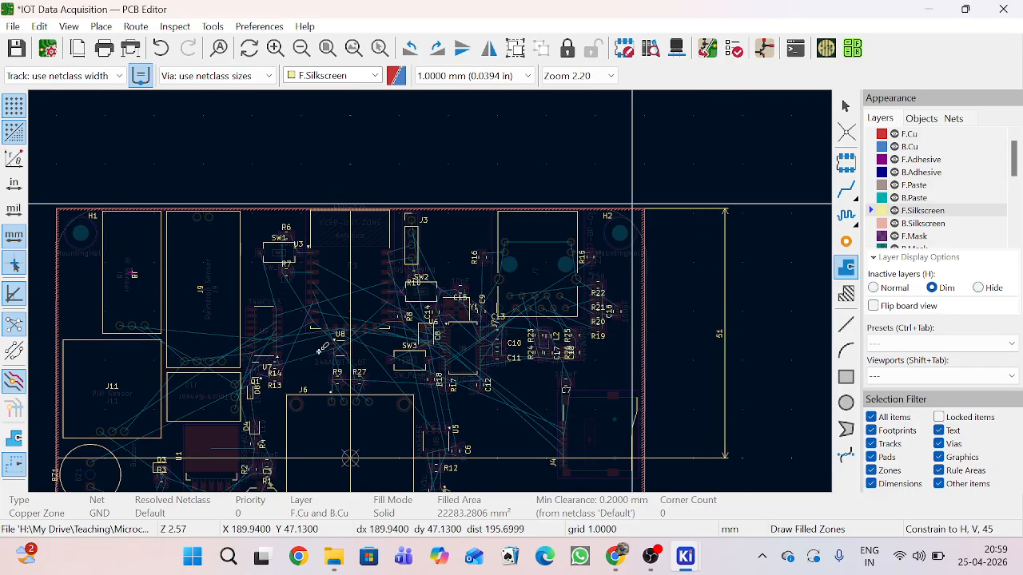
{"action": "scroll", "coordinate": [646, 404], "scroll_direction": "up", "scroll_amount": 3}
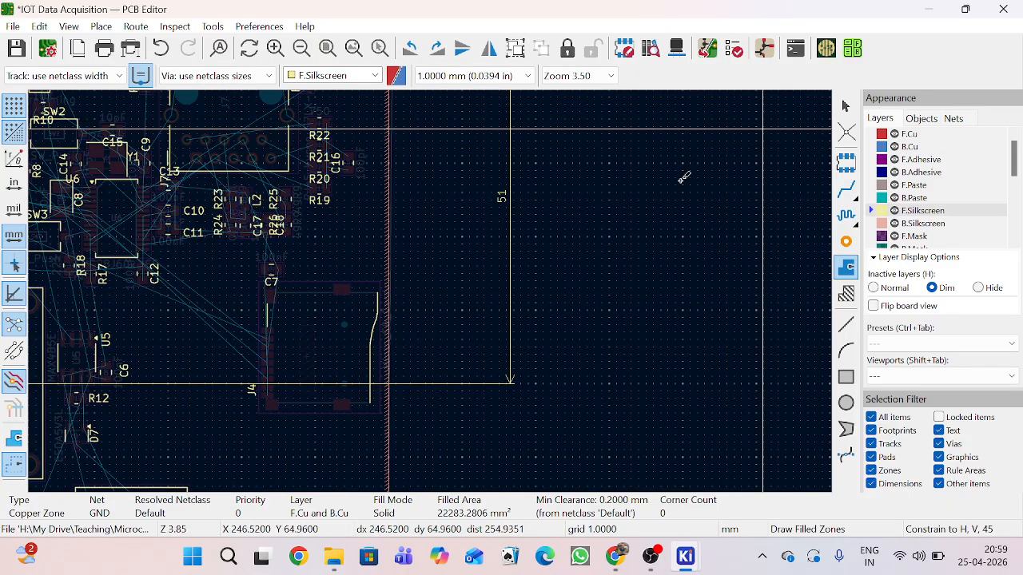
{"action": "scroll", "coordinate": [680, 175], "scroll_direction": "down", "scroll_amount": 3}
{"action": "scroll", "coordinate": [375, 303], "scroll_direction": "up", "scroll_amount": 4}
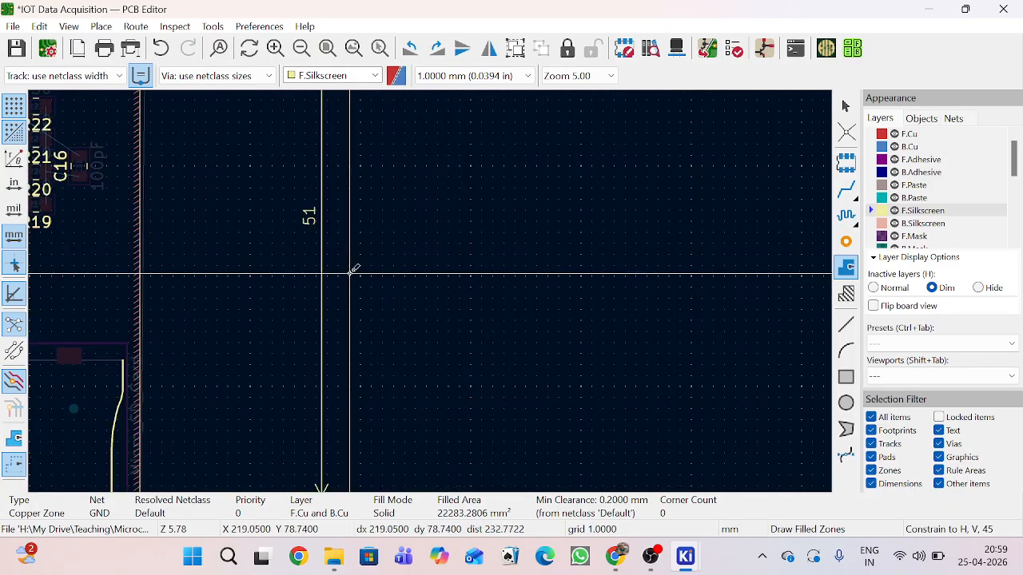
Step: Make B.Silkscreen the active layer and cycle the inactive layer display through Hidden back to Normal
{"action": "left_click", "coordinate": [882, 225]}
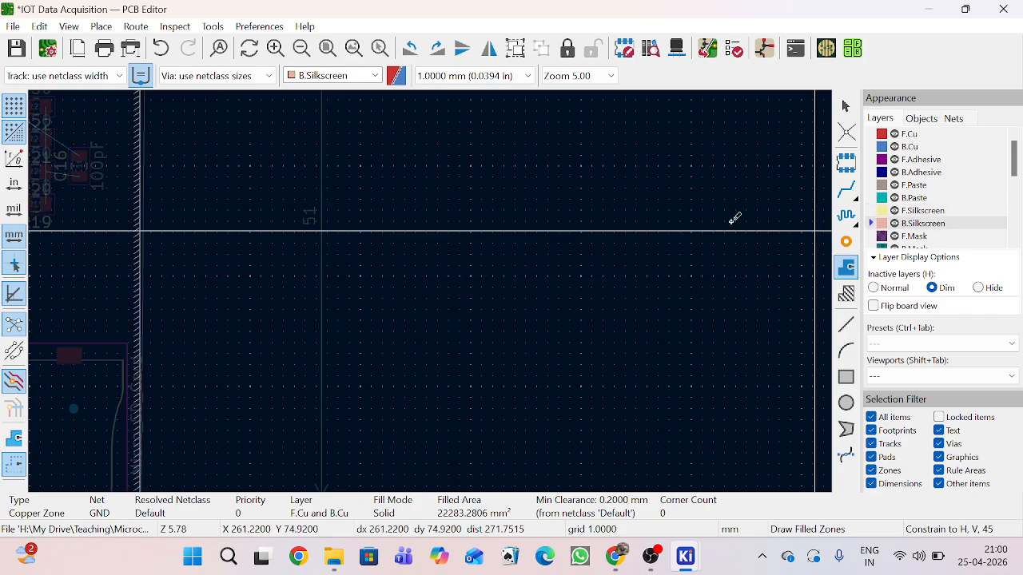
{"action": "scroll", "coordinate": [320, 312], "scroll_direction": "down", "scroll_amount": 7}
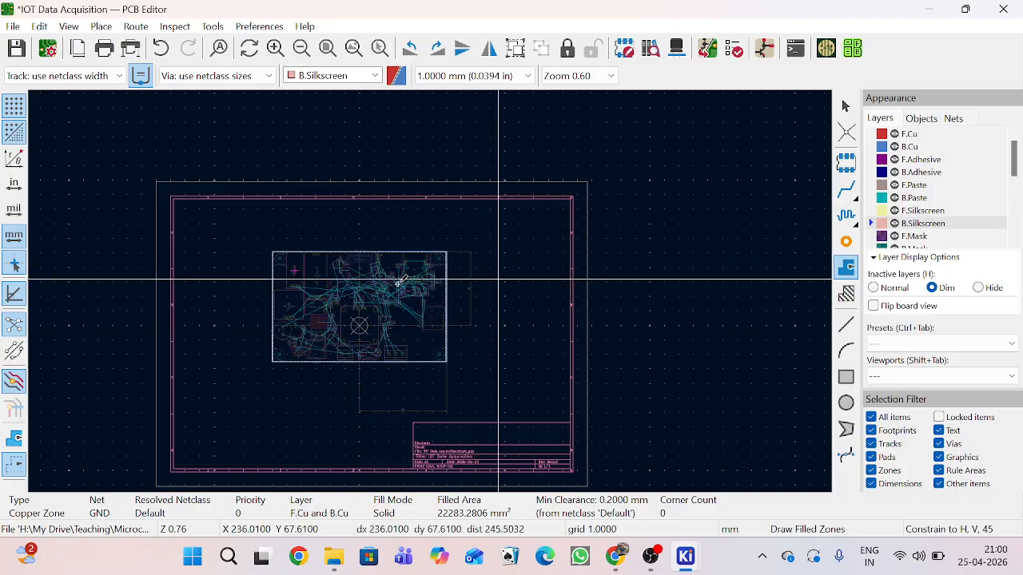
{"action": "scroll", "coordinate": [358, 340], "scroll_direction": "up", "scroll_amount": 3}
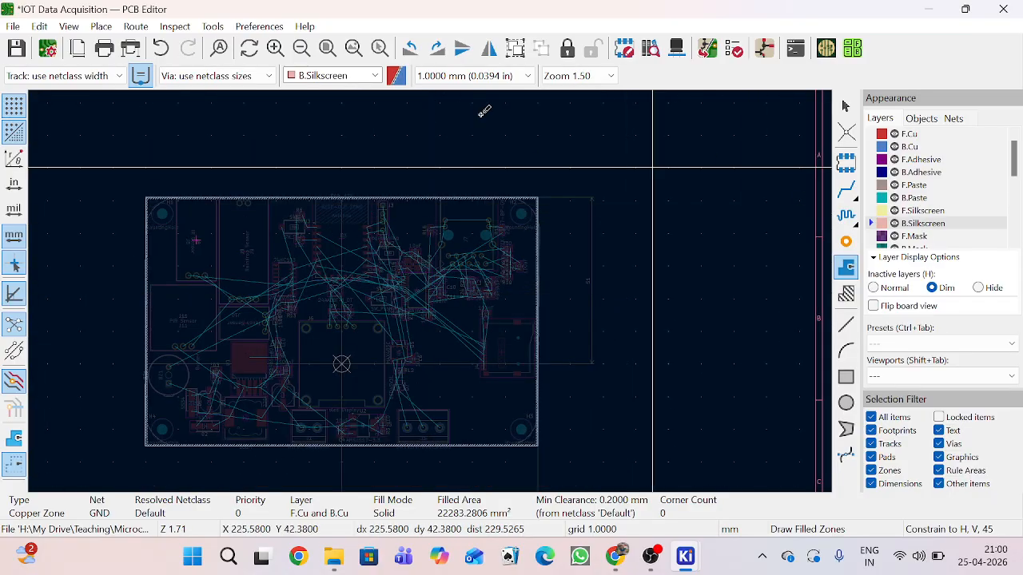
{"action": "key", "text": "h"}
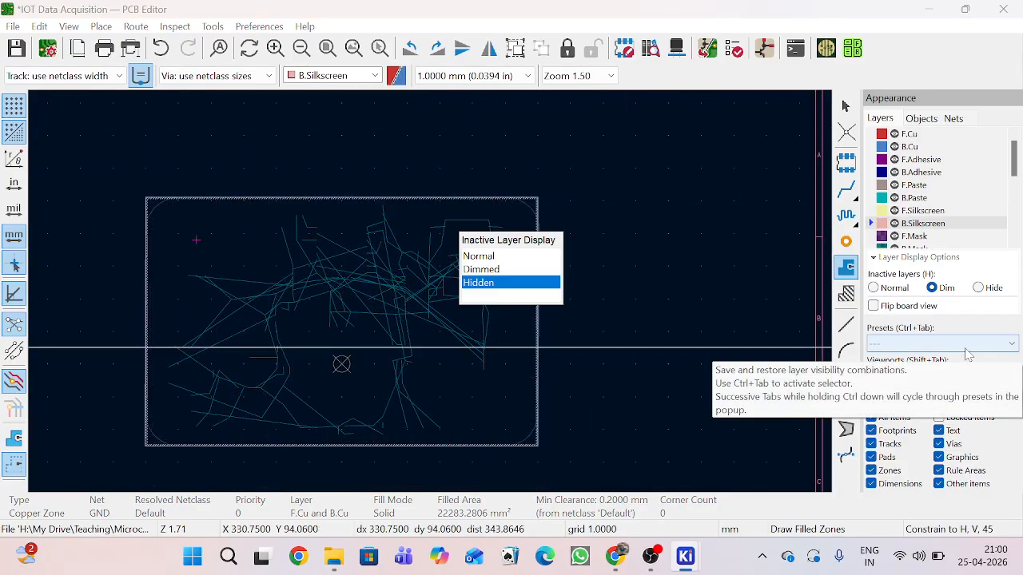
{"action": "key", "text": "h"}
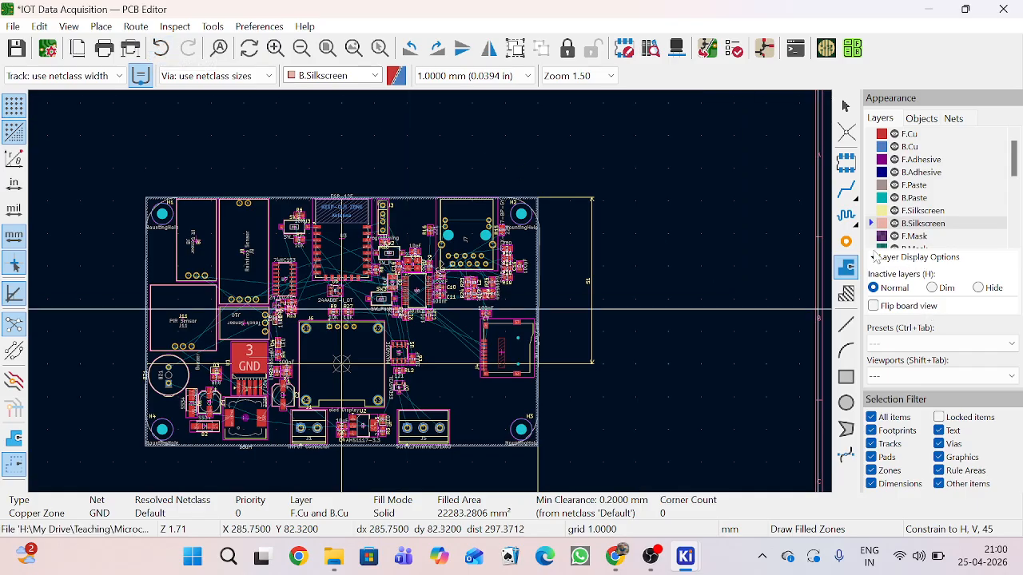
{"action": "scroll", "coordinate": [886, 225], "scroll_direction": "down", "scroll_amount": 2}
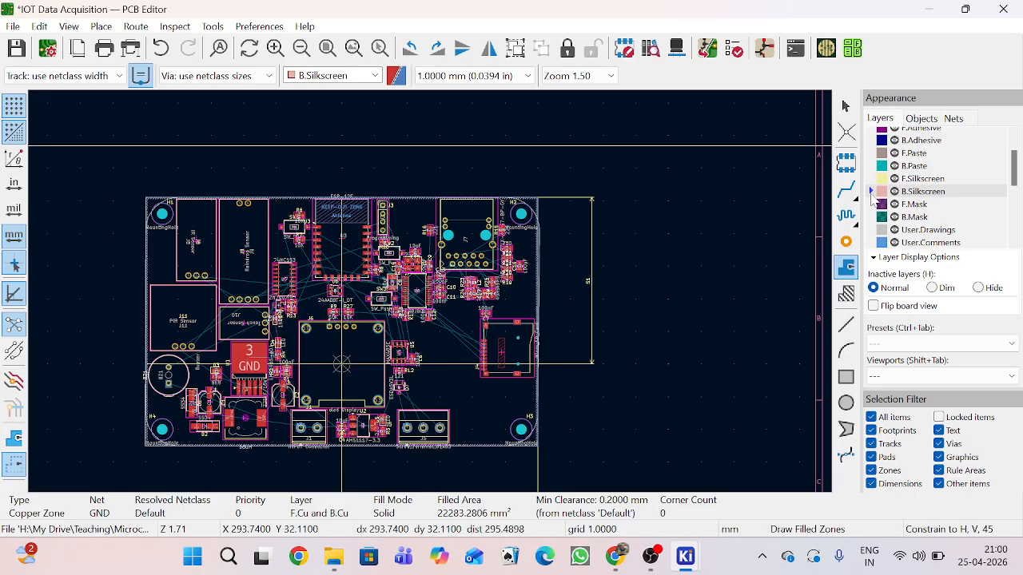
Step: Activate orthogonal dimensioning and try a B.Silkscreen dimension from the board's upper-left corner along its upper edge
{"action": "left_click", "coordinate": [101, 27]}
{"action": "mouse_move", "coordinate": [296, 329]}
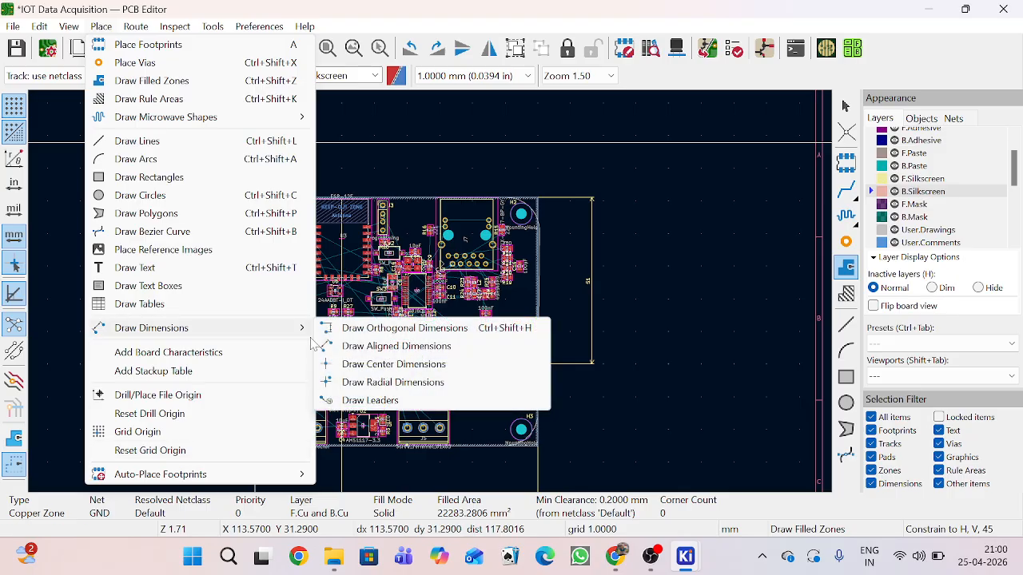
{"action": "left_click", "coordinate": [360, 328]}
{"action": "scroll", "coordinate": [435, 297], "scroll_direction": "up", "scroll_amount": 3}
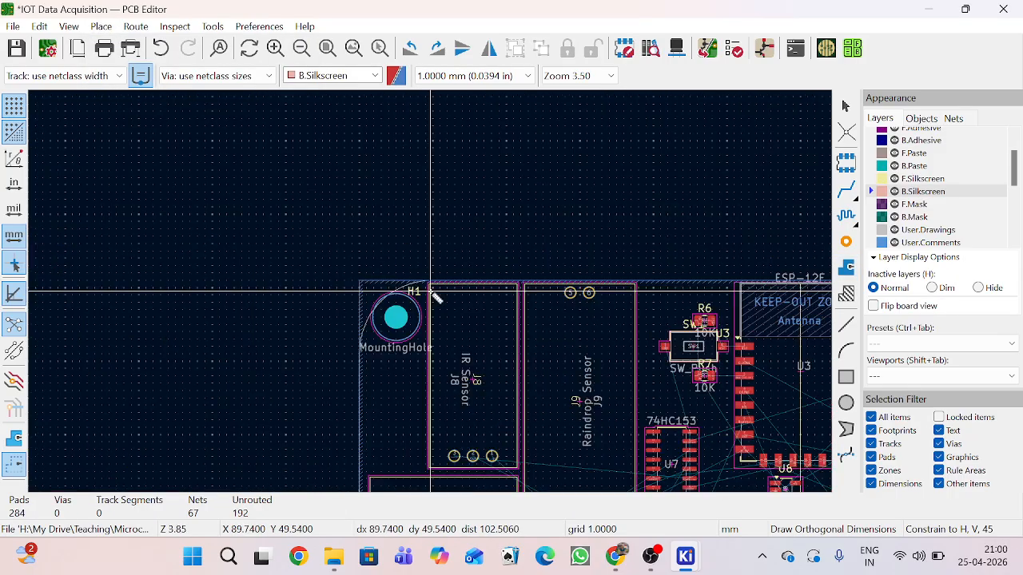
{"action": "scroll", "coordinate": [431, 293], "scroll_direction": "up", "scroll_amount": 10}
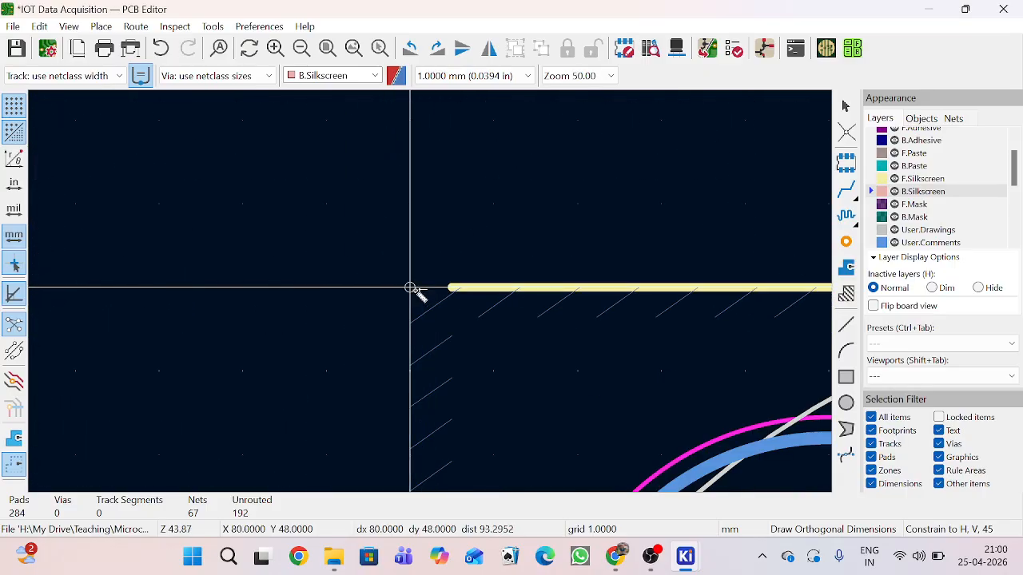
{"action": "left_click", "coordinate": [411, 289]}
{"action": "scroll", "coordinate": [412, 289], "scroll_direction": "down", "scroll_amount": 13}
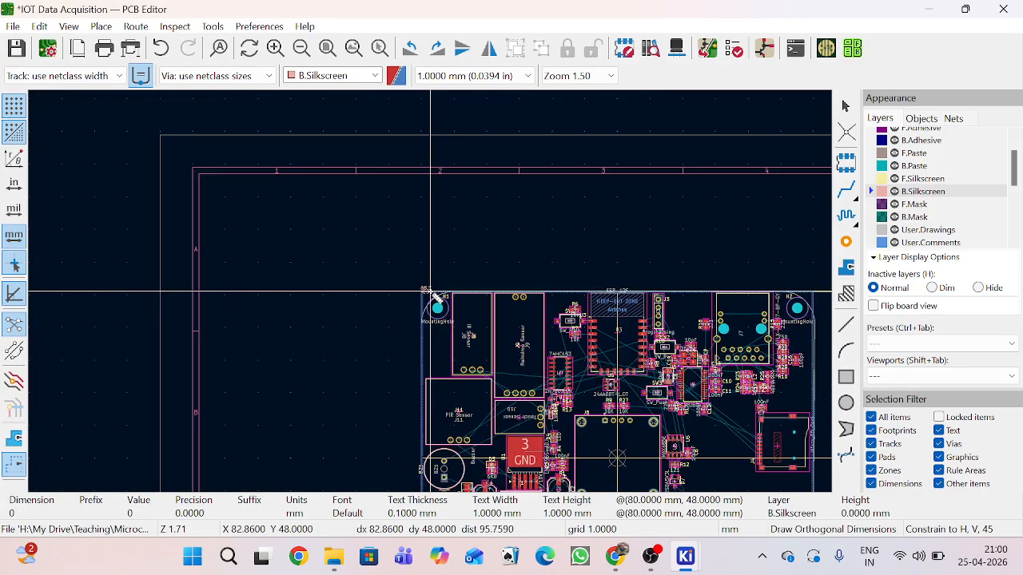
{"action": "scroll", "coordinate": [479, 304], "scroll_direction": "up", "scroll_amount": 1}
{"action": "scroll", "coordinate": [412, 271], "scroll_direction": "up", "scroll_amount": 5}
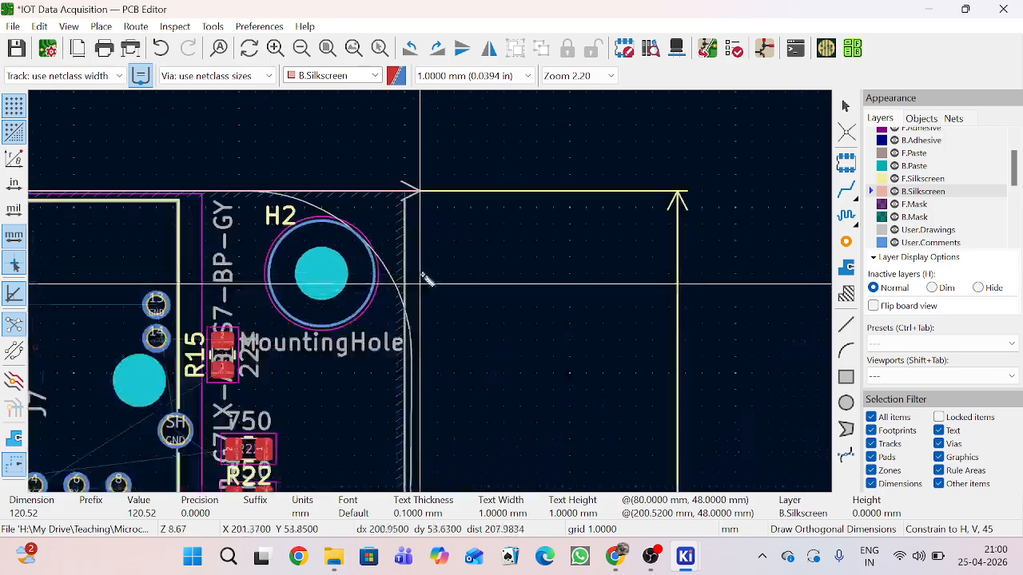
{"action": "scroll", "coordinate": [408, 271], "scroll_direction": "down", "scroll_amount": 10}
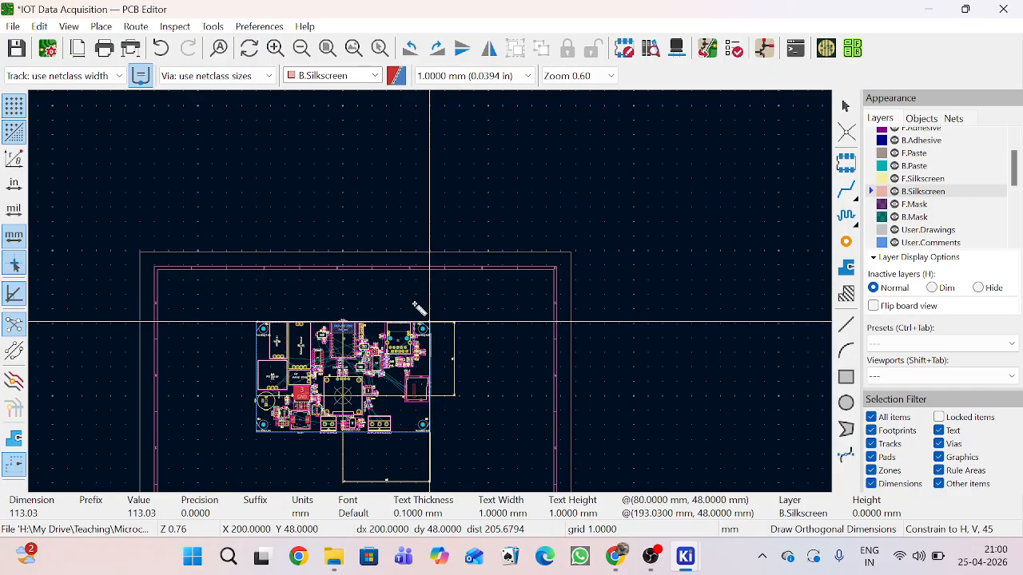
{"action": "scroll", "coordinate": [432, 294], "scroll_direction": "up", "scroll_amount": 4}
{"action": "right_click", "coordinate": [472, 322]}
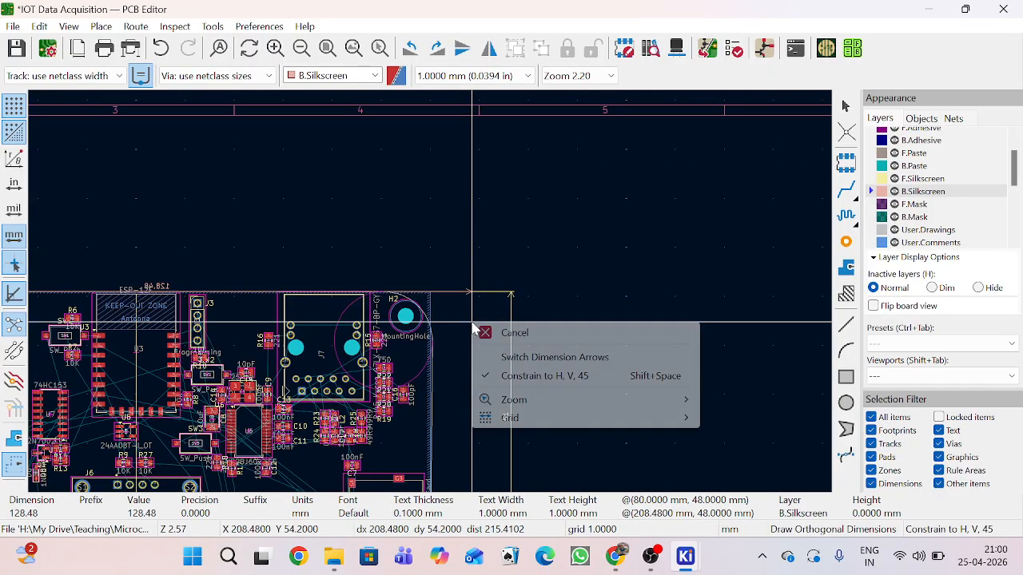
{"action": "left_click", "coordinate": [489, 333]}
Step: Draw a 120 mm orthogonal B.Silkscreen dimension along the board's upper edge, from the upper-right to the upper-left corner
{"action": "scroll", "coordinate": [436, 263], "scroll_direction": "up", "scroll_amount": 10}
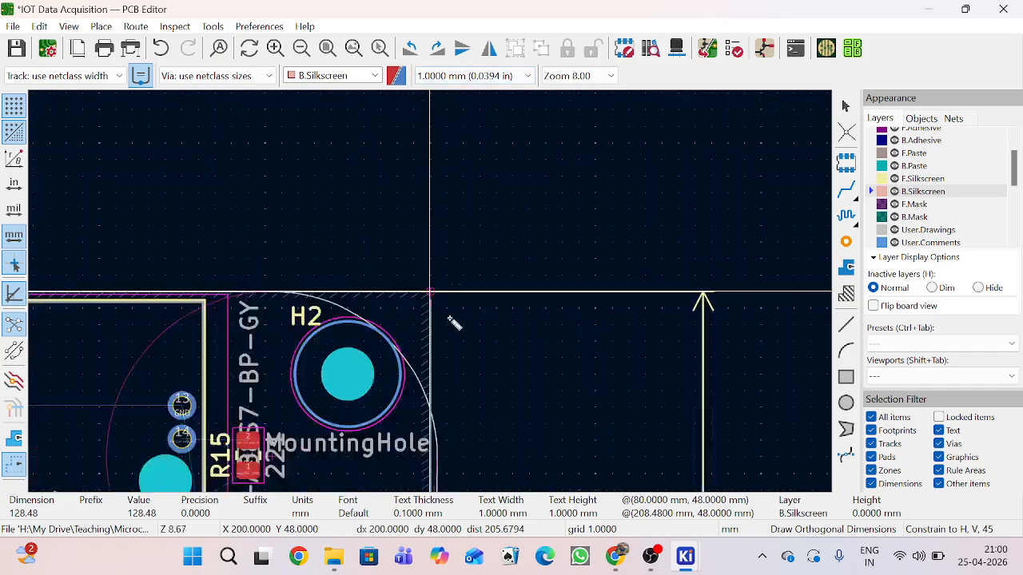
{"action": "scroll", "coordinate": [430, 205], "scroll_direction": "down", "scroll_amount": 14}
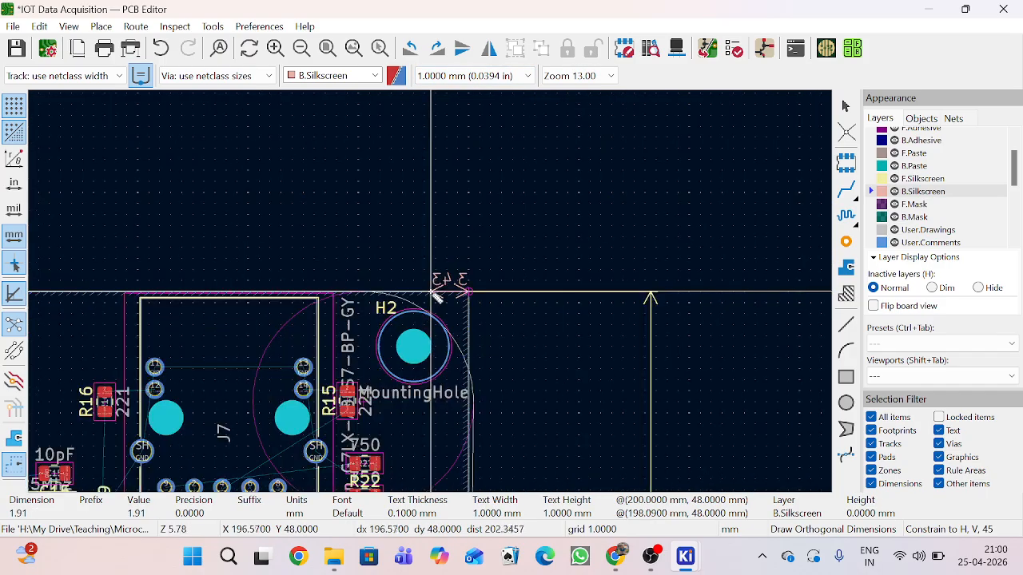
{"action": "scroll", "coordinate": [432, 295], "scroll_direction": "up", "scroll_amount": 11}
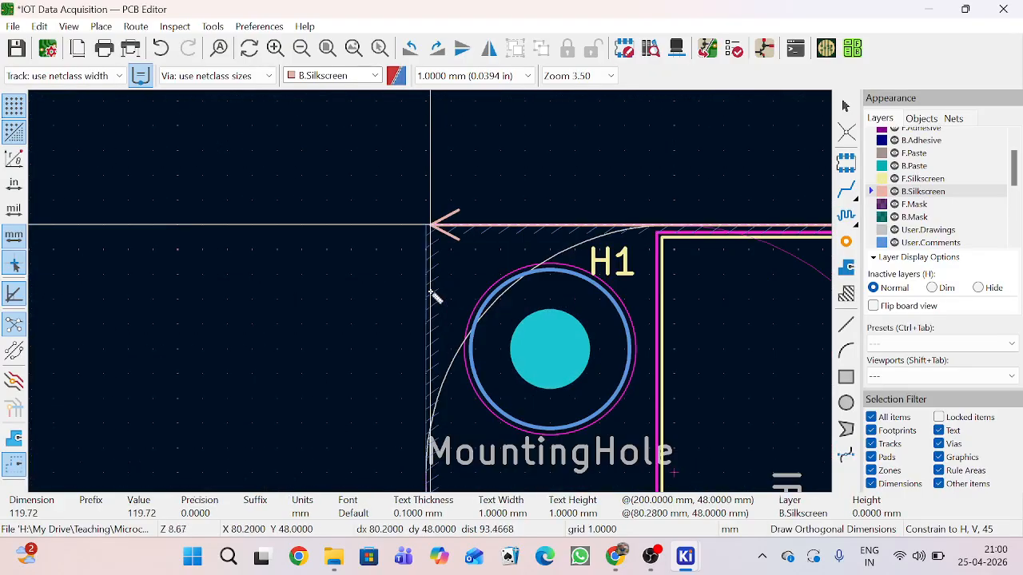
{"action": "scroll", "coordinate": [431, 282], "scroll_direction": "up", "scroll_amount": 6}
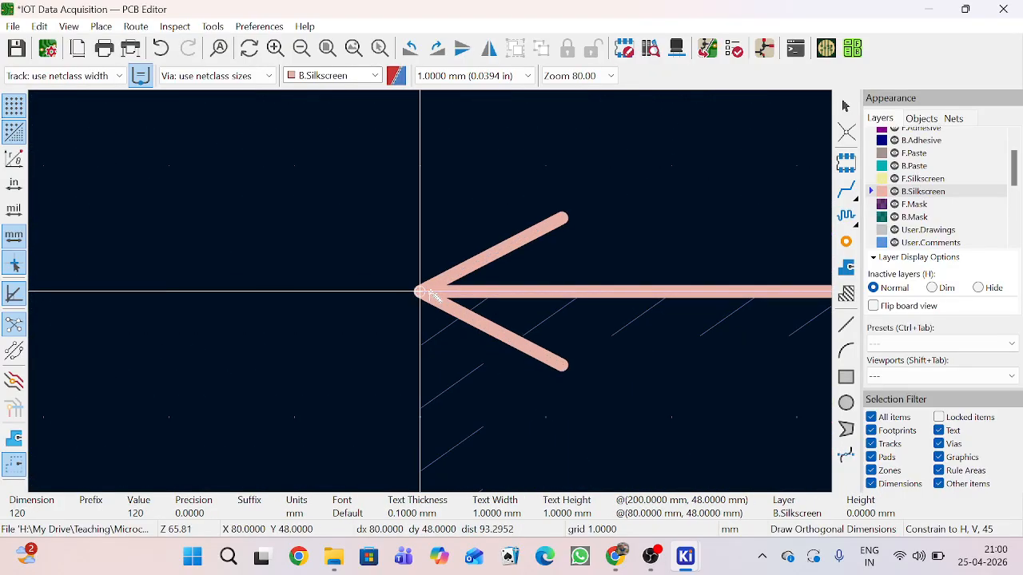
{"action": "scroll", "coordinate": [424, 293], "scroll_direction": "down", "scroll_amount": 10}
{"action": "scroll", "coordinate": [432, 294], "scroll_direction": "up", "scroll_amount": 4}
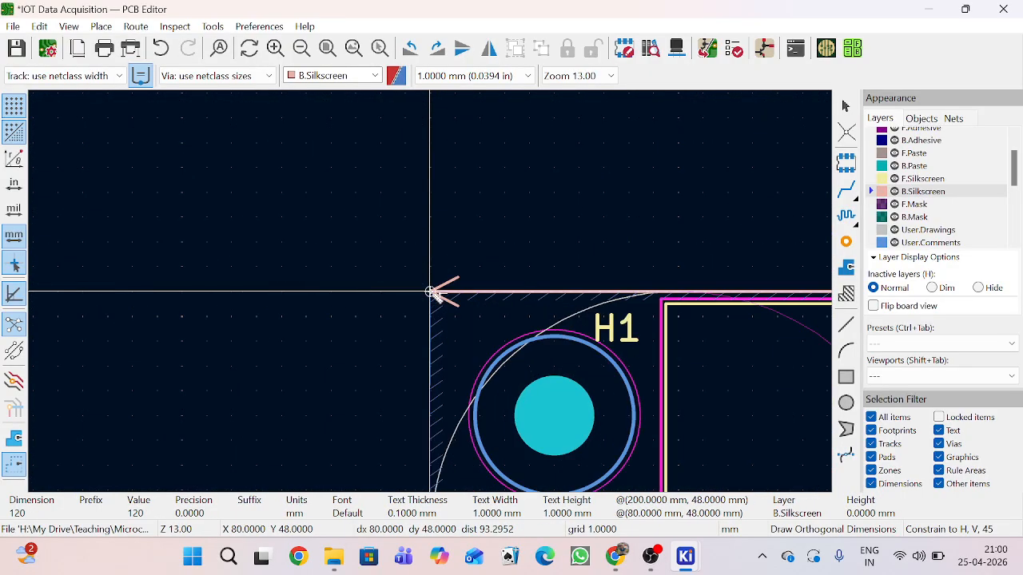
{"action": "left_click", "coordinate": [433, 293]}
{"action": "right_click", "coordinate": [349, 252]}
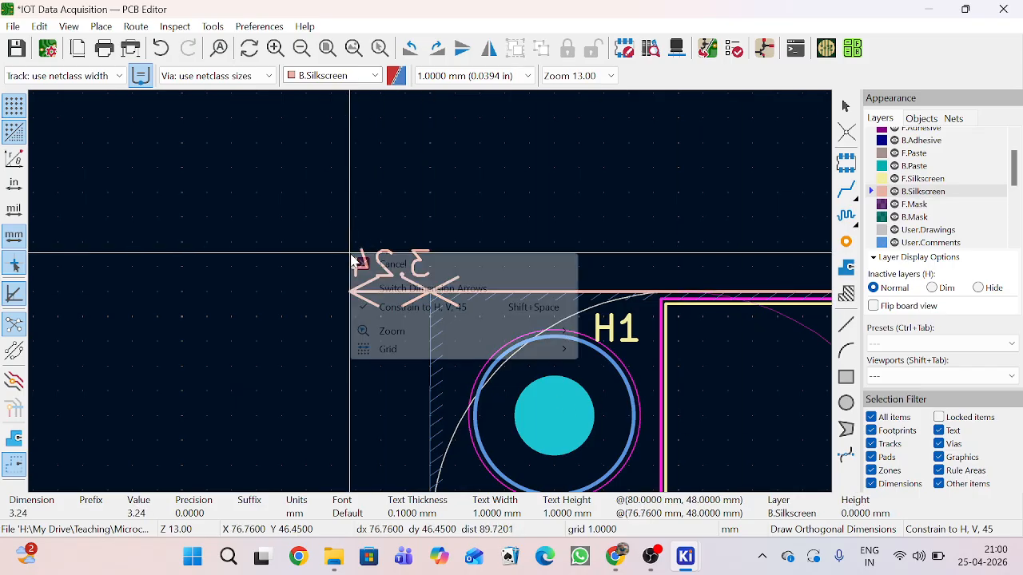
{"action": "left_click", "coordinate": [361, 263]}
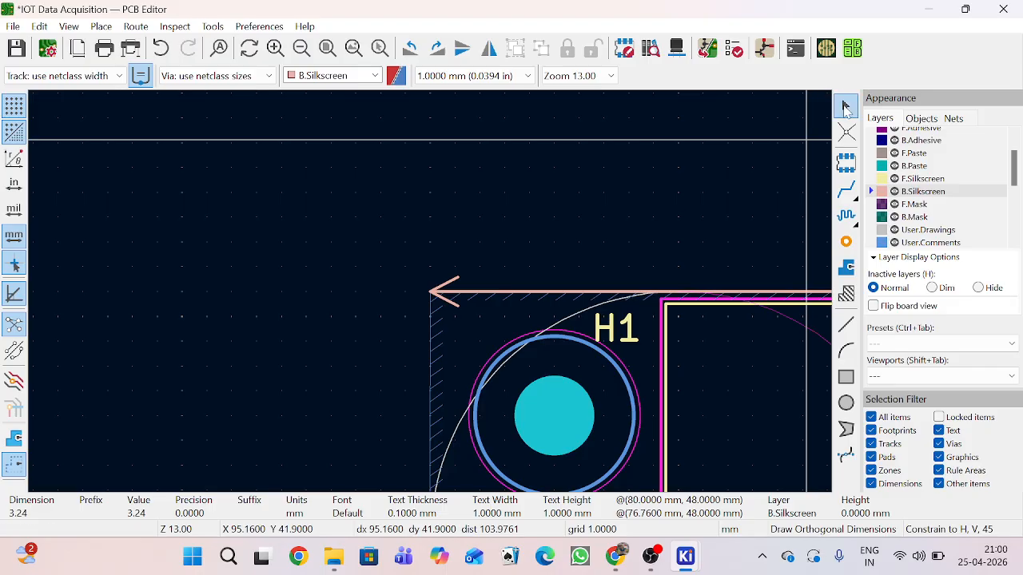
Step: Try to raise the left endpoint of the 120 mm dimension 5 mm above the board's corner, and undo the move
{"action": "left_click", "coordinate": [846, 108]}
{"action": "left_click", "coordinate": [554, 292]}
{"action": "scroll", "coordinate": [578, 304], "scroll_direction": "down", "scroll_amount": 4}
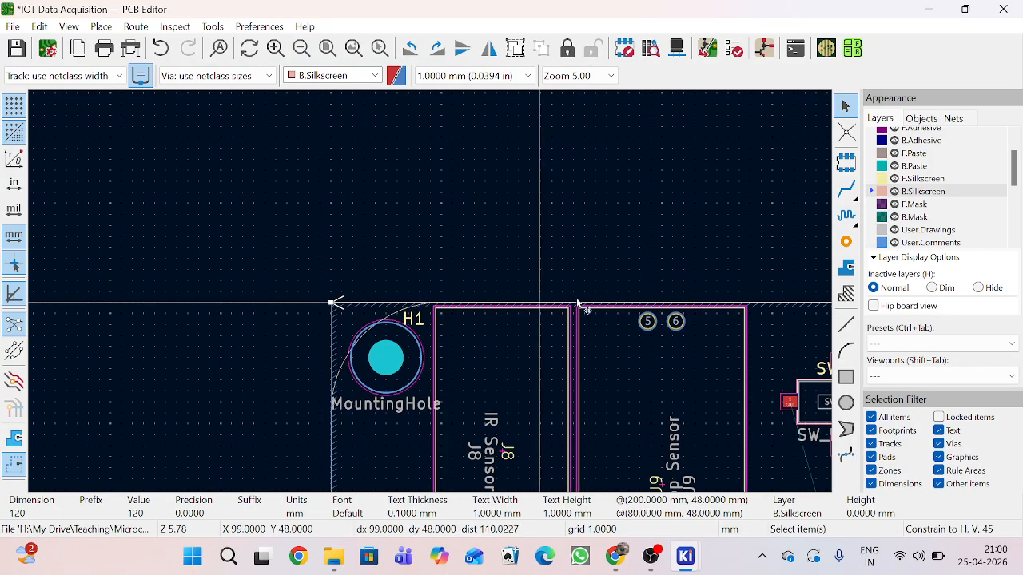
{"action": "scroll", "coordinate": [351, 294], "scroll_direction": "down", "scroll_amount": 4}
{"action": "scroll", "coordinate": [434, 293], "scroll_direction": "up", "scroll_amount": 6}
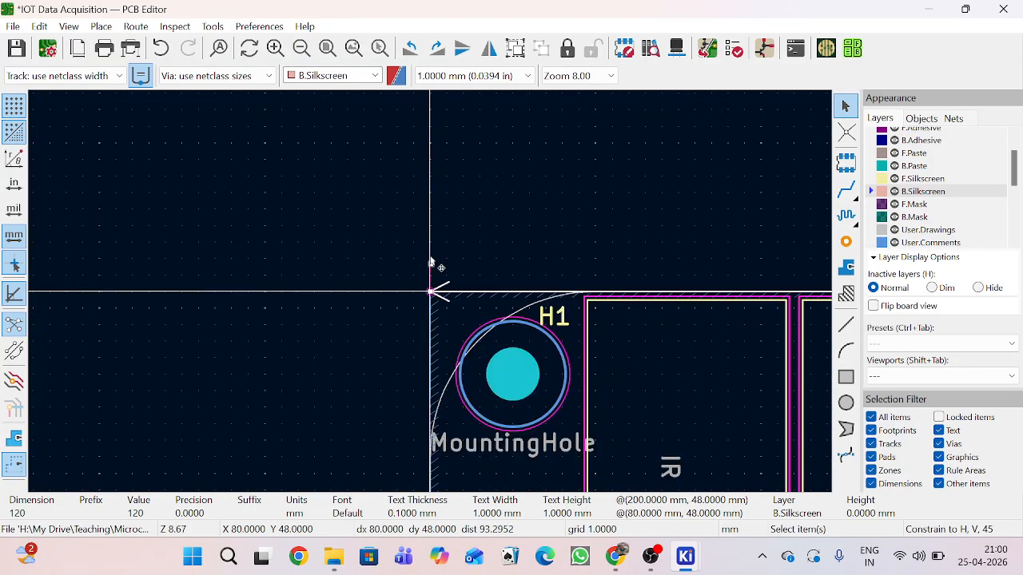
{"action": "left_click_drag", "start_coordinate": [430, 264], "coordinate": [432, 210]}
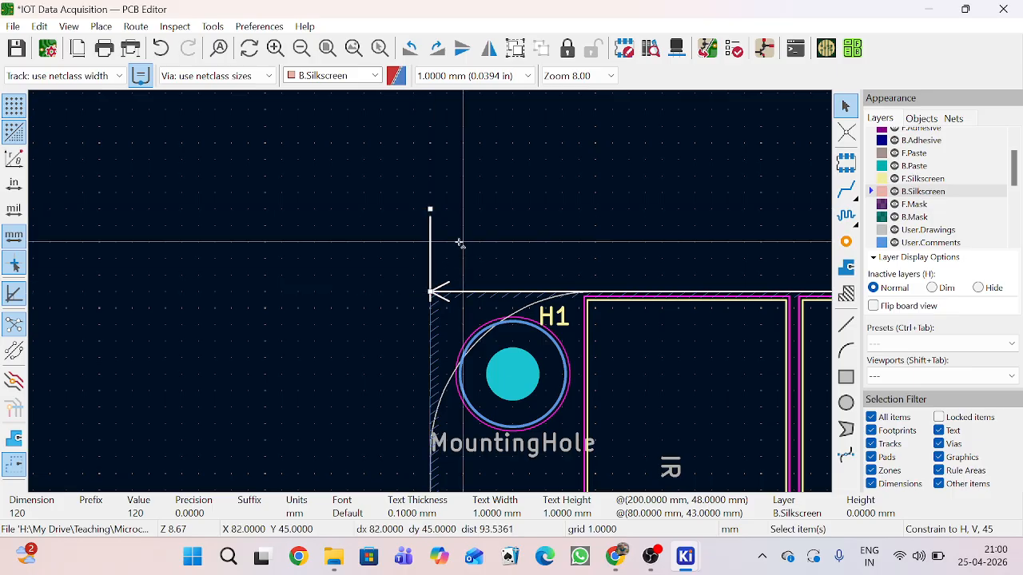
{"action": "key", "text": "ctrl+z"}
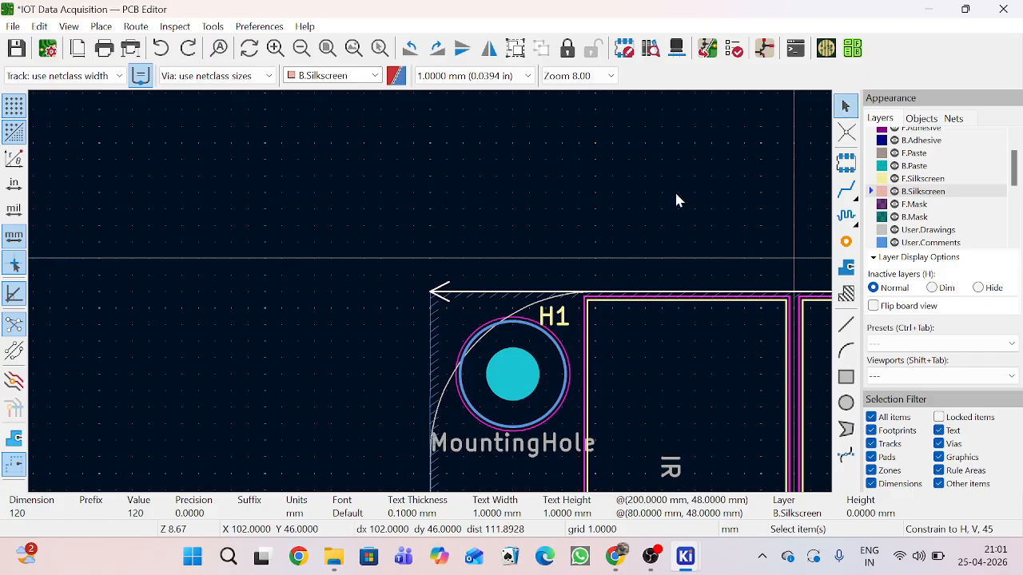
{"action": "key", "text": "Escape"}
Step: Raise the 120 mm dimension's left endpoint 1 mm and lift its dimension line 8 mm above the board's upper edge
{"action": "scroll", "coordinate": [434, 293], "scroll_direction": "up", "scroll_amount": 8}
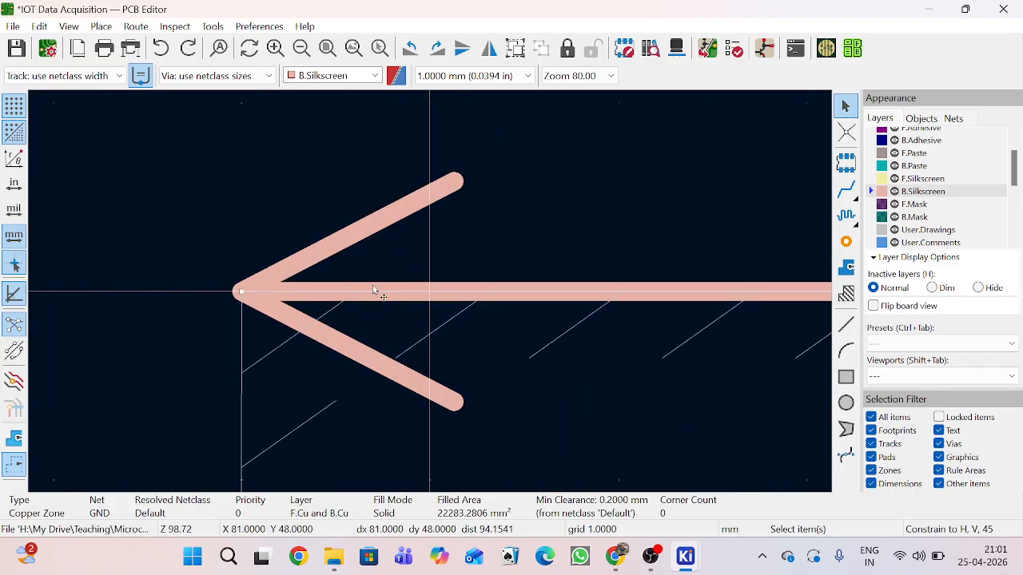
{"action": "left_click", "coordinate": [345, 245]}
{"action": "scroll", "coordinate": [345, 244], "scroll_direction": "down", "scroll_amount": 3}
{"action": "scroll", "coordinate": [482, 294], "scroll_direction": "up", "scroll_amount": 4}
{"action": "scroll", "coordinate": [194, 267], "scroll_direction": "down", "scroll_amount": 3}
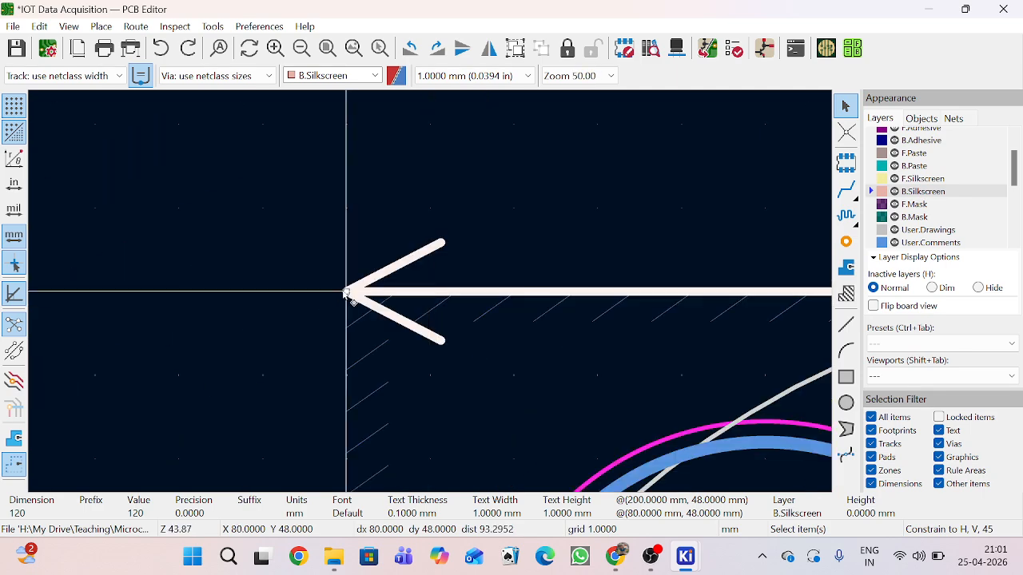
{"action": "left_click_drag", "start_coordinate": [345, 292], "coordinate": [354, 248]}
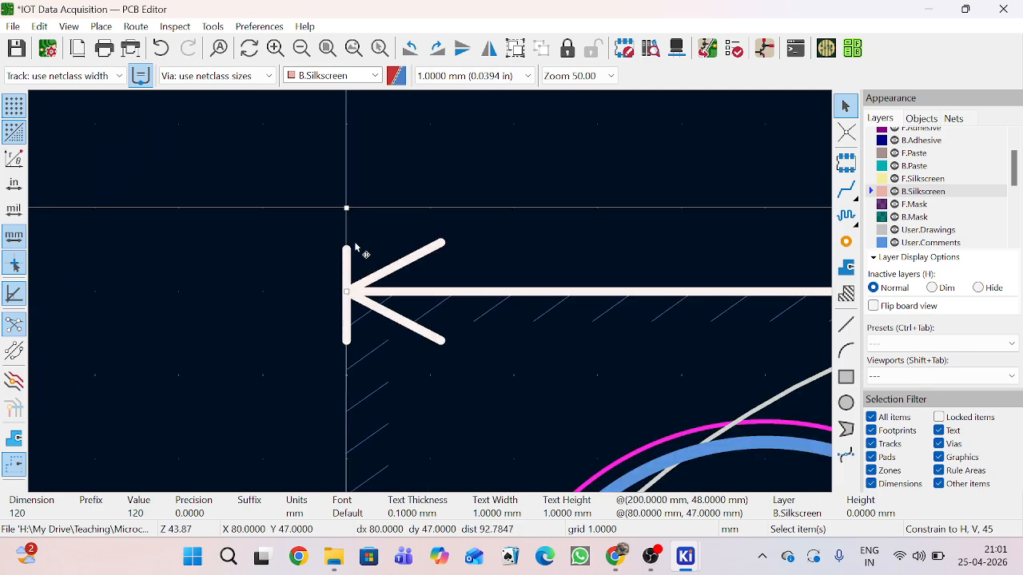
{"action": "left_click_drag", "start_coordinate": [346, 295], "coordinate": [440, 155]}
Step: Examine the mirrored text and the right end of the 120 mm B.Silkscreen dimension above the board
{"action": "scroll", "coordinate": [439, 299], "scroll_direction": "down", "scroll_amount": 5}
{"action": "scroll", "coordinate": [431, 292], "scroll_direction": "down", "scroll_amount": 5}
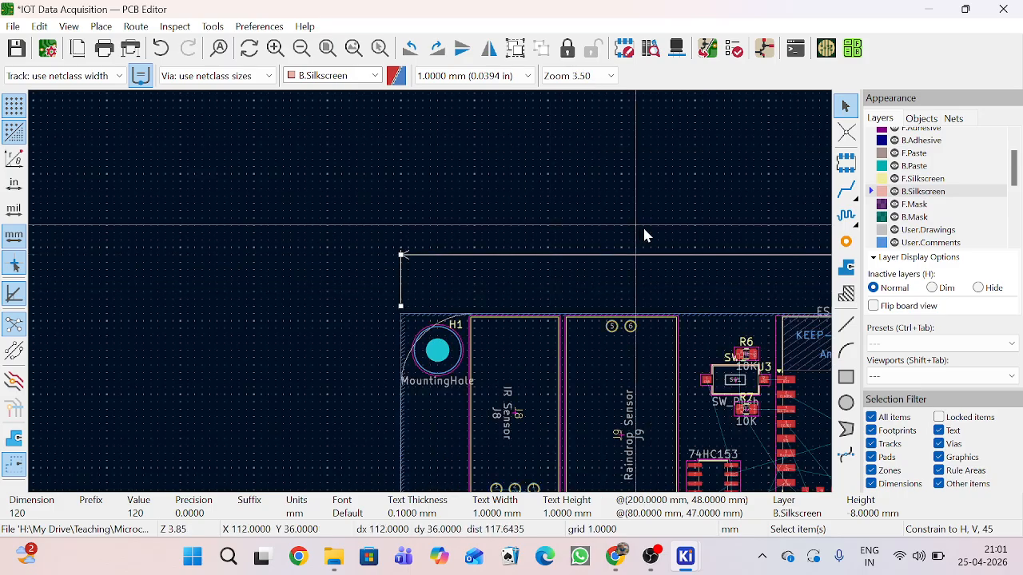
{"action": "scroll", "coordinate": [463, 296], "scroll_direction": "down", "scroll_amount": 3}
{"action": "scroll", "coordinate": [492, 320], "scroll_direction": "up", "scroll_amount": 10}
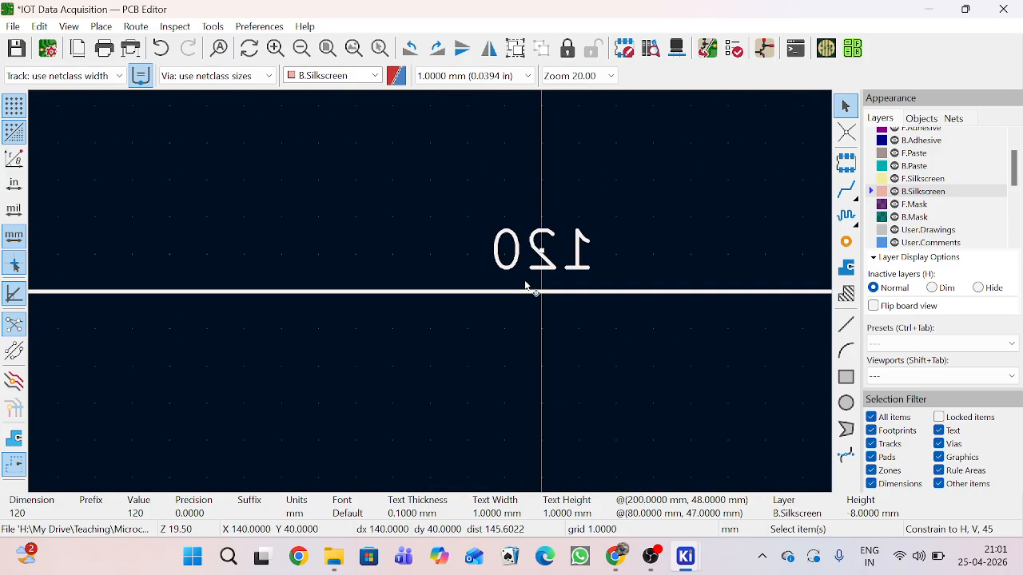
{"action": "left_click", "coordinate": [717, 266]}
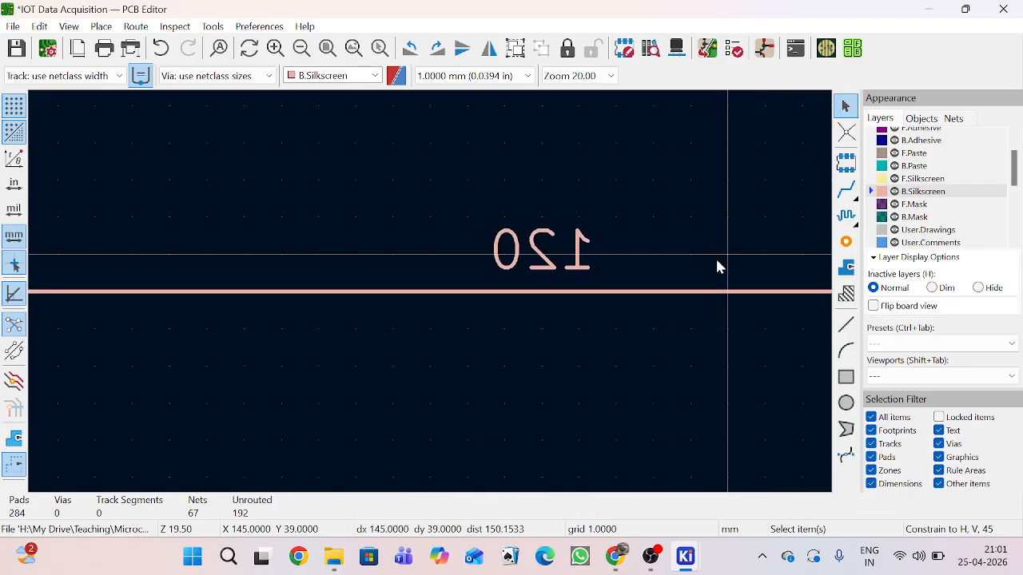
{"action": "scroll", "coordinate": [468, 312], "scroll_direction": "down", "scroll_amount": 3}
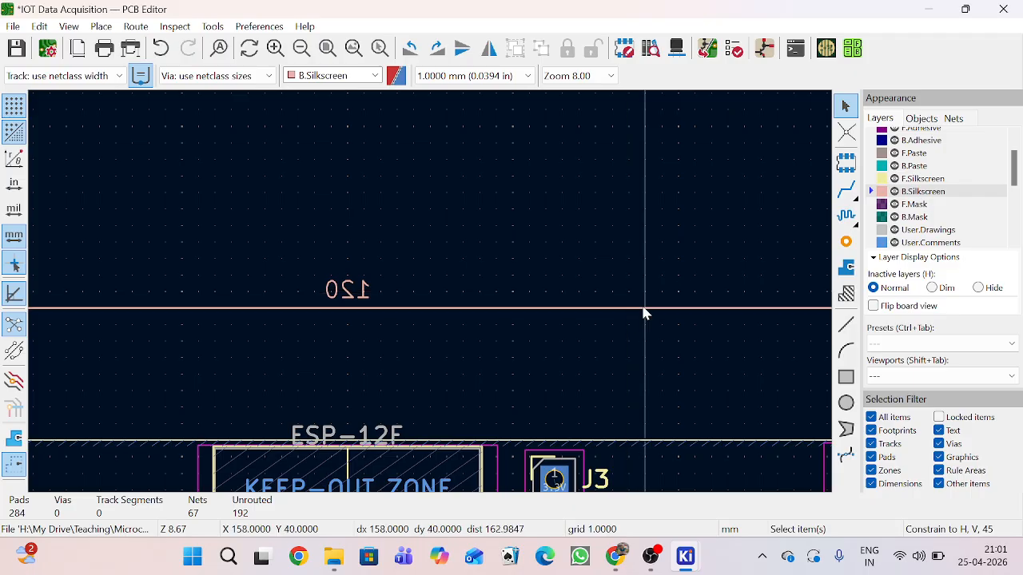
{"action": "scroll", "coordinate": [642, 320], "scroll_direction": "down", "scroll_amount": 3}
{"action": "scroll", "coordinate": [488, 347], "scroll_direction": "up", "scroll_amount": 2}
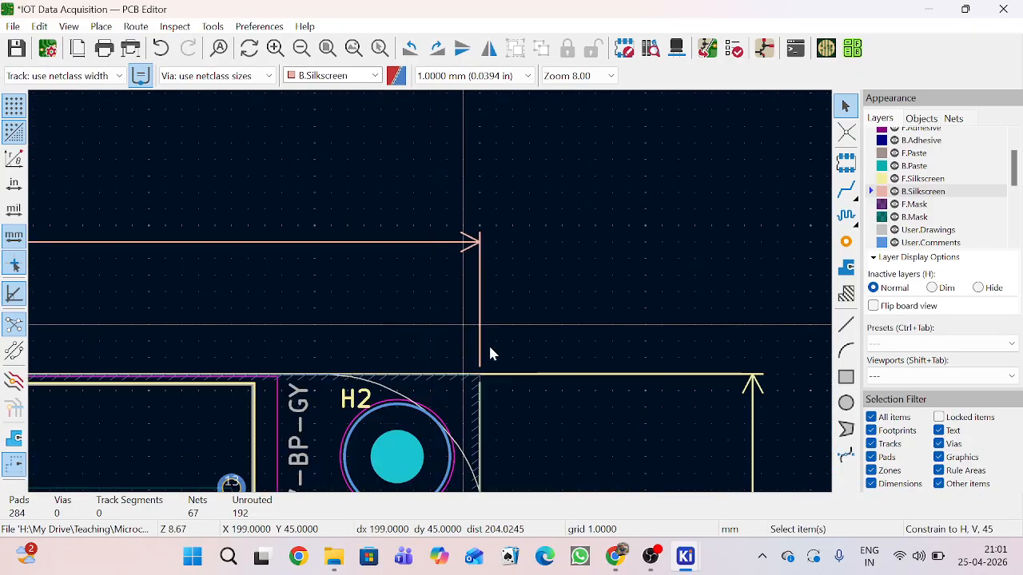
Step: Select the vertical 51 mm dimension beside the board and examine it down to its lower end
{"action": "scroll", "coordinate": [518, 390], "scroll_direction": "down", "scroll_amount": 1}
{"action": "scroll", "coordinate": [518, 390], "scroll_direction": "up", "scroll_amount": 7}
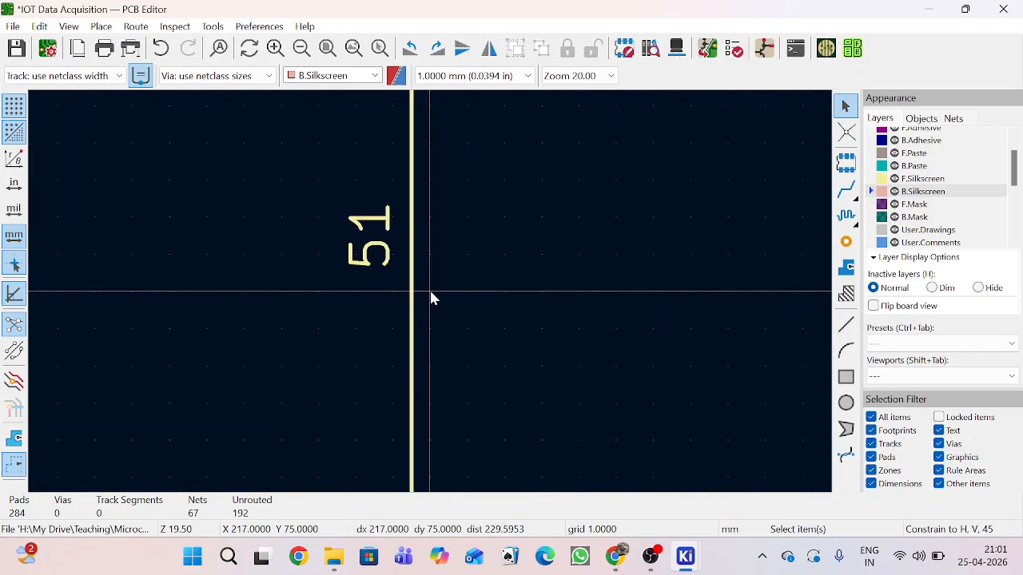
{"action": "left_click", "coordinate": [414, 296]}
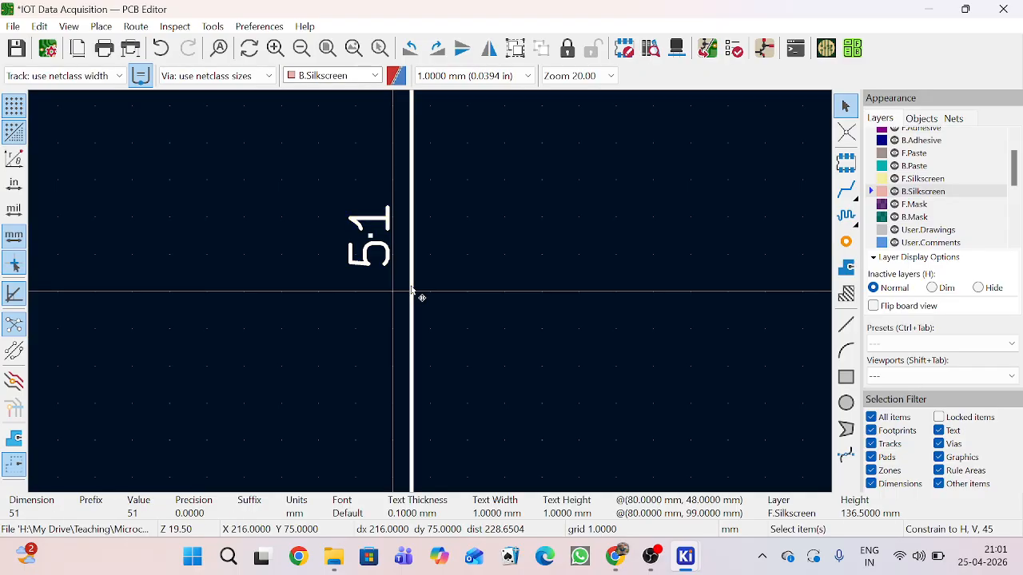
{"action": "scroll", "coordinate": [418, 297], "scroll_direction": "down", "scroll_amount": 3}
{"action": "scroll", "coordinate": [376, 296], "scroll_direction": "down", "scroll_amount": 1}
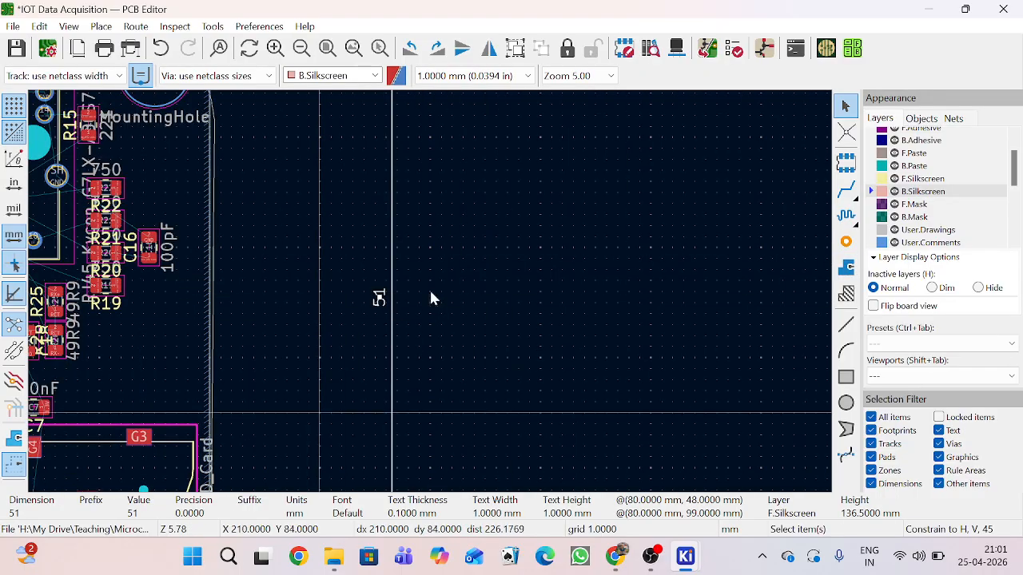
{"action": "scroll", "coordinate": [455, 372], "scroll_direction": "down", "scroll_amount": 3}
{"action": "scroll", "coordinate": [454, 372], "scroll_direction": "up", "scroll_amount": 3}
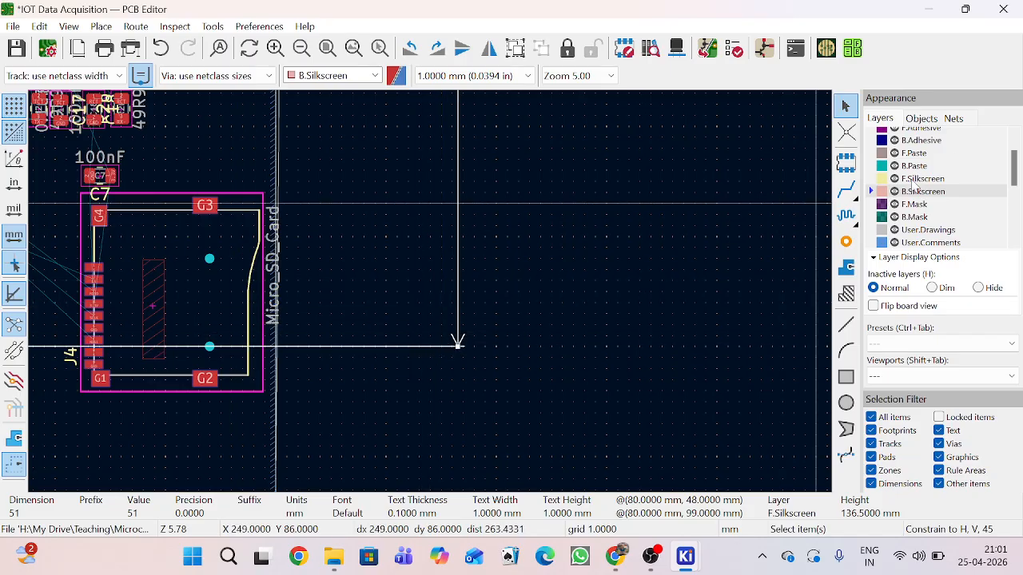
Step: Switch the active layer to F.Silkscreen, back to B.Silkscreen, and finally to User.Drawings
{"action": "left_click", "coordinate": [874, 180]}
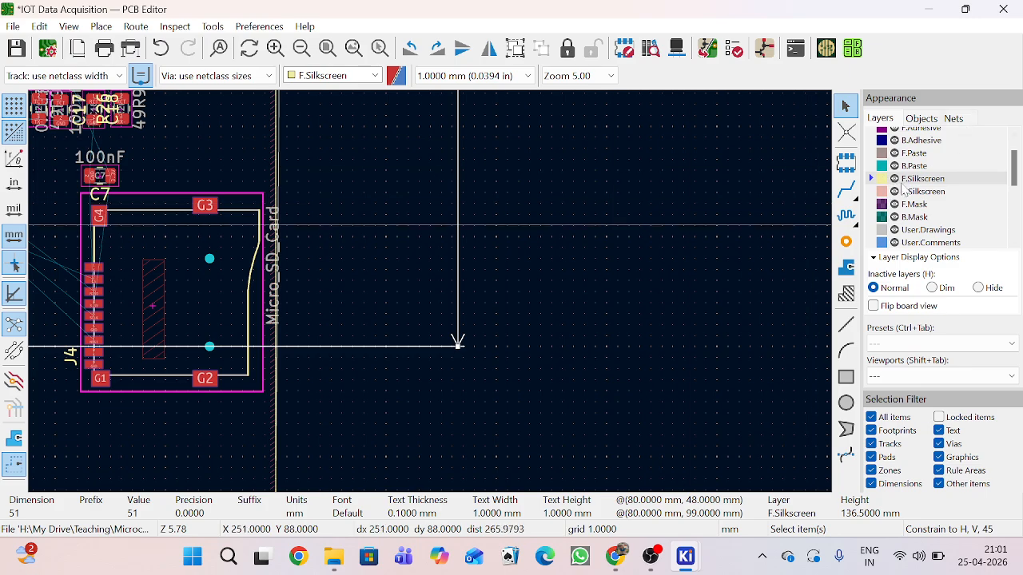
{"action": "scroll", "coordinate": [761, 194], "scroll_direction": "down", "scroll_amount": 3}
{"action": "scroll", "coordinate": [281, 157], "scroll_direction": "up", "scroll_amount": 3}
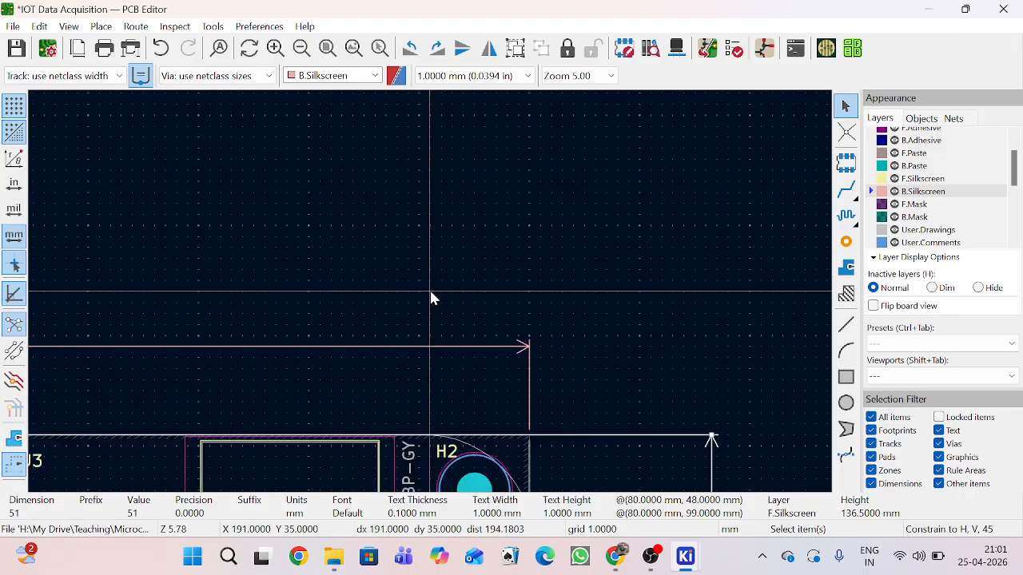
{"action": "scroll", "coordinate": [366, 344], "scroll_direction": "down", "scroll_amount": 1}
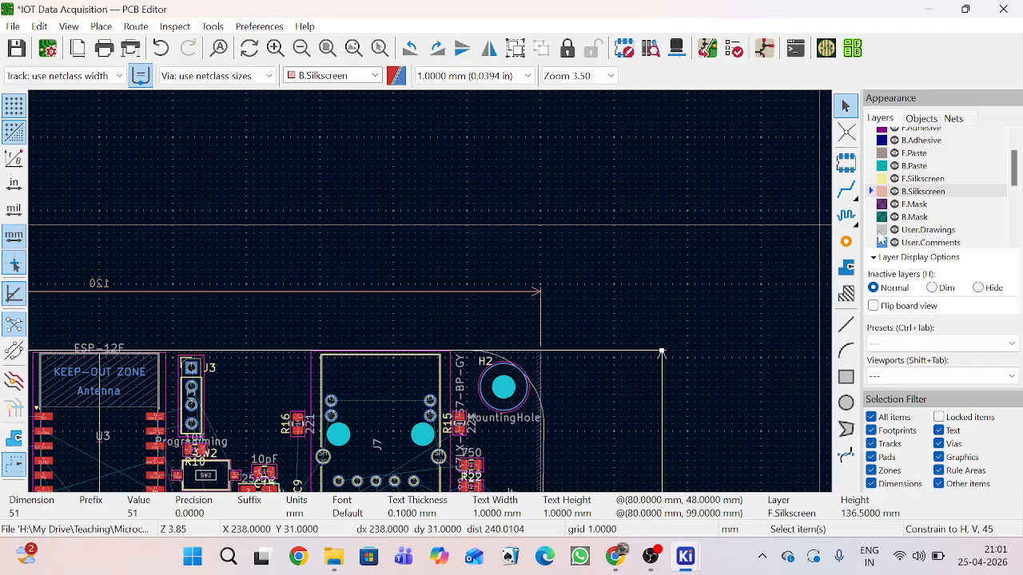
{"action": "left_click", "coordinate": [875, 231]}
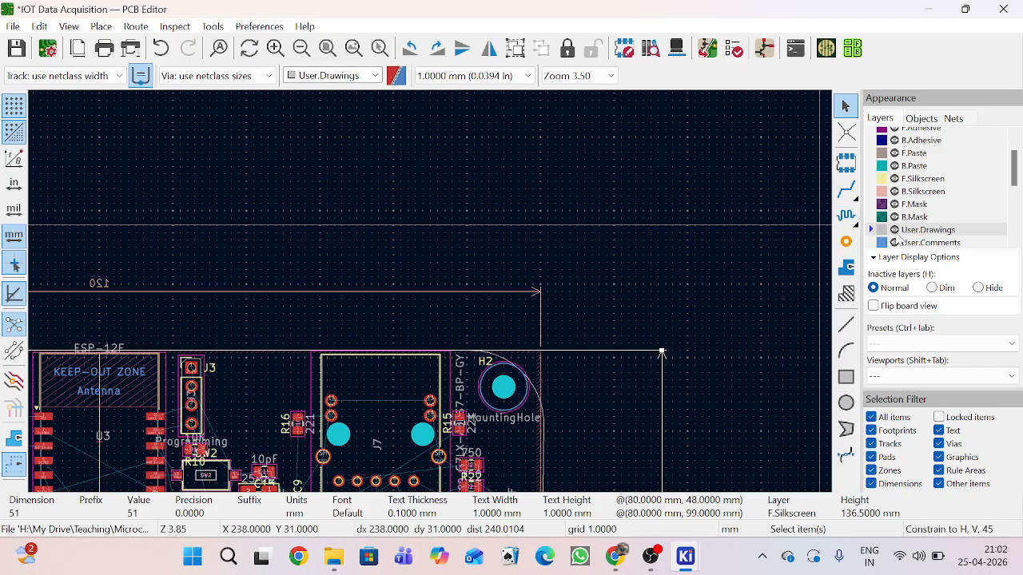
{"action": "scroll", "coordinate": [896, 231], "scroll_direction": "down", "scroll_amount": 2}
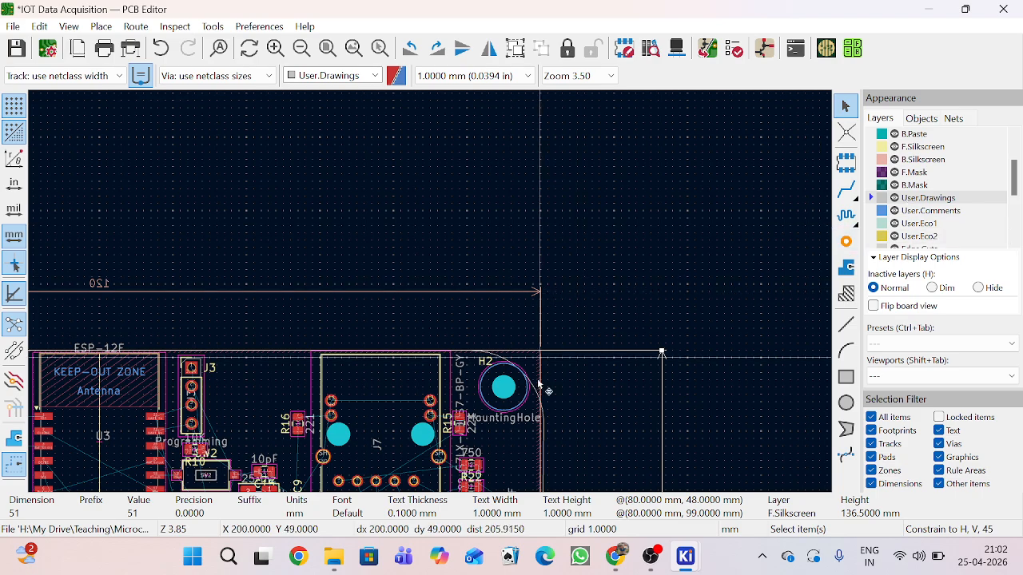
Step: Delete the 51 mm F.Silkscreen dimension and the 120 mm B.Silkscreen dimension from the board
{"action": "key", "text": "Delete"}
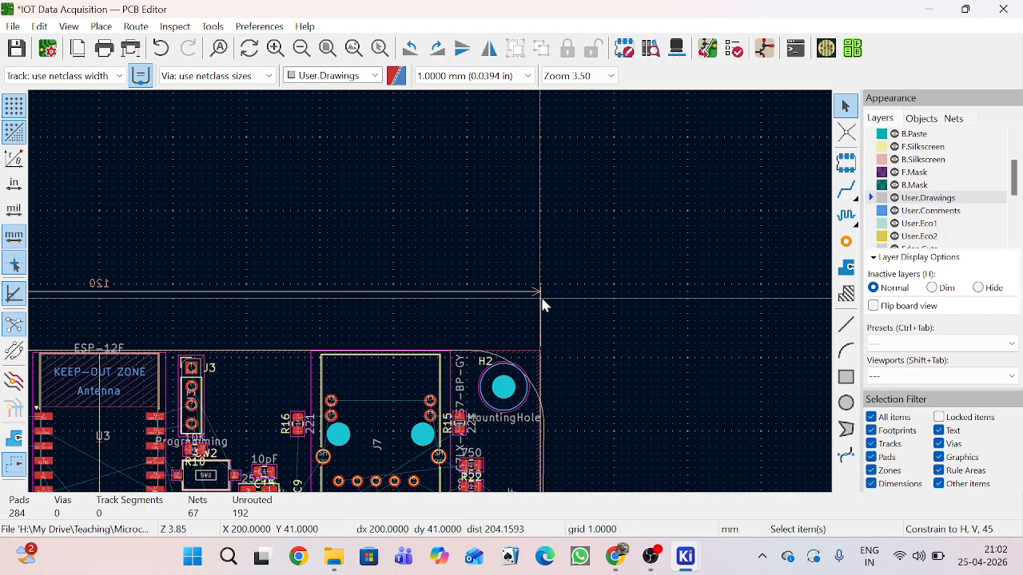
{"action": "left_click", "coordinate": [542, 302]}
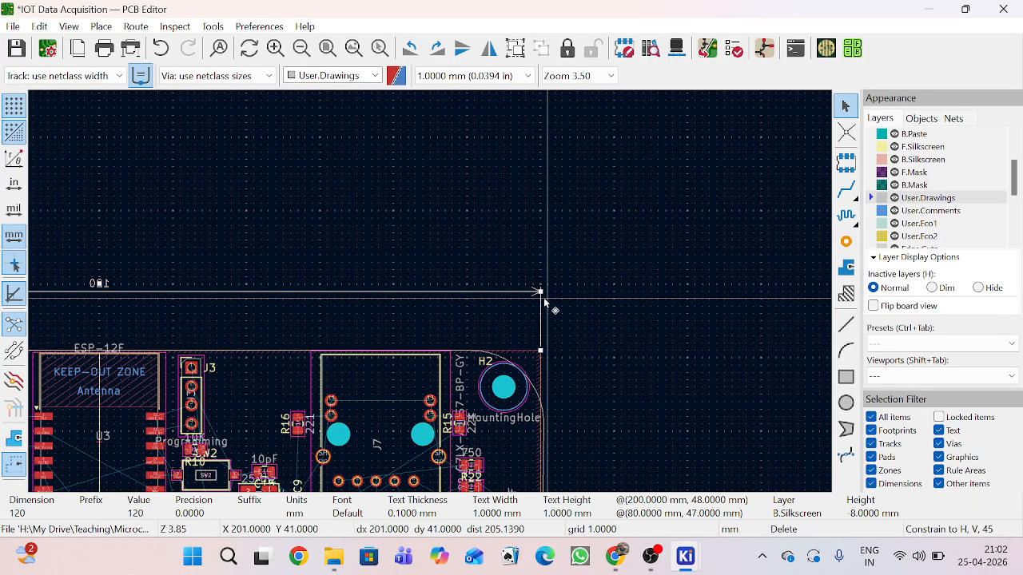
{"action": "key", "text": "Delete"}
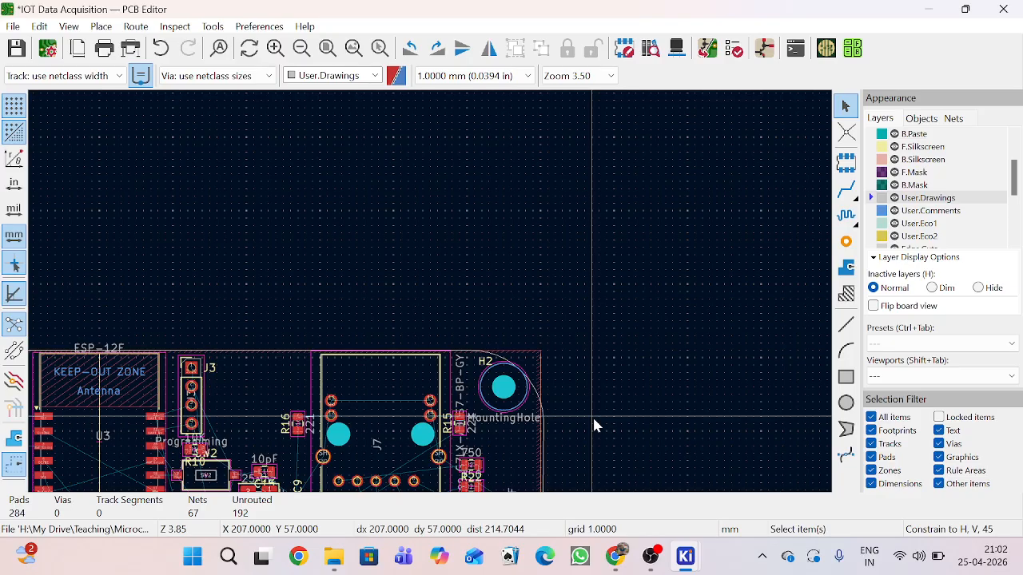
Step: Switch to the Google Meet call window in Chrome
{"action": "mouse_move", "coordinate": [650, 567]}
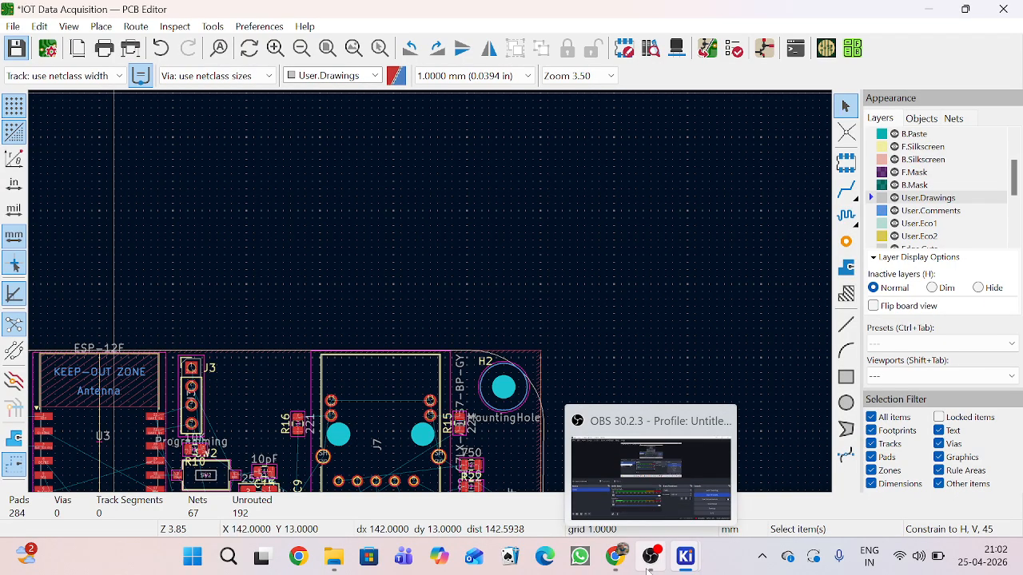
{"action": "mouse_move", "coordinate": [612, 559]}
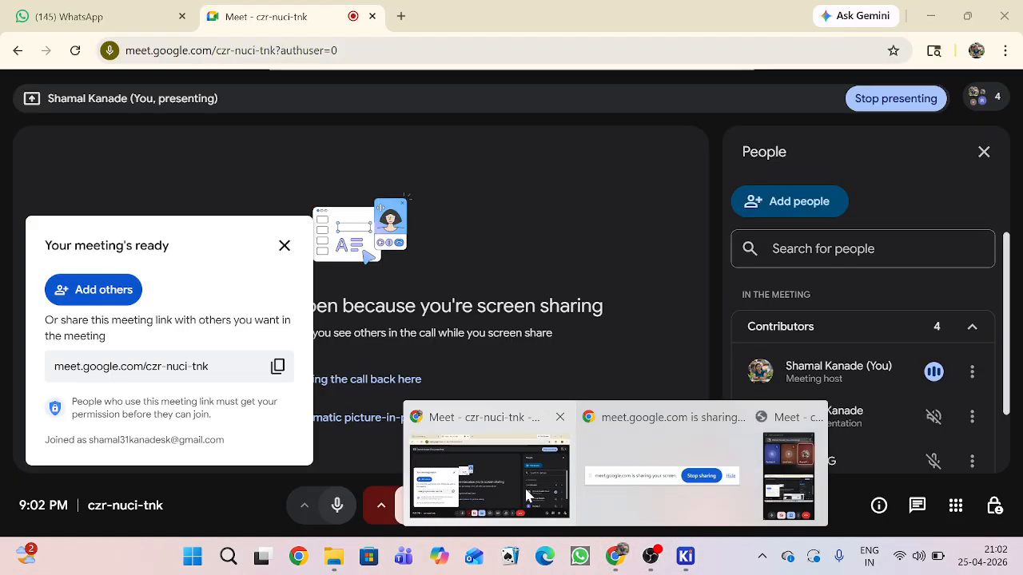
{"action": "left_click", "coordinate": [484, 472]}
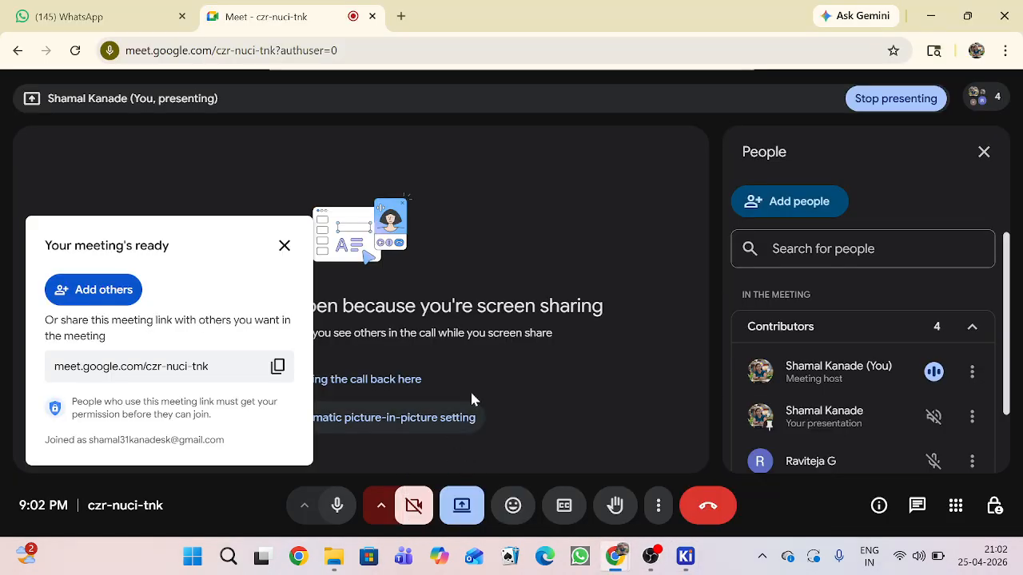